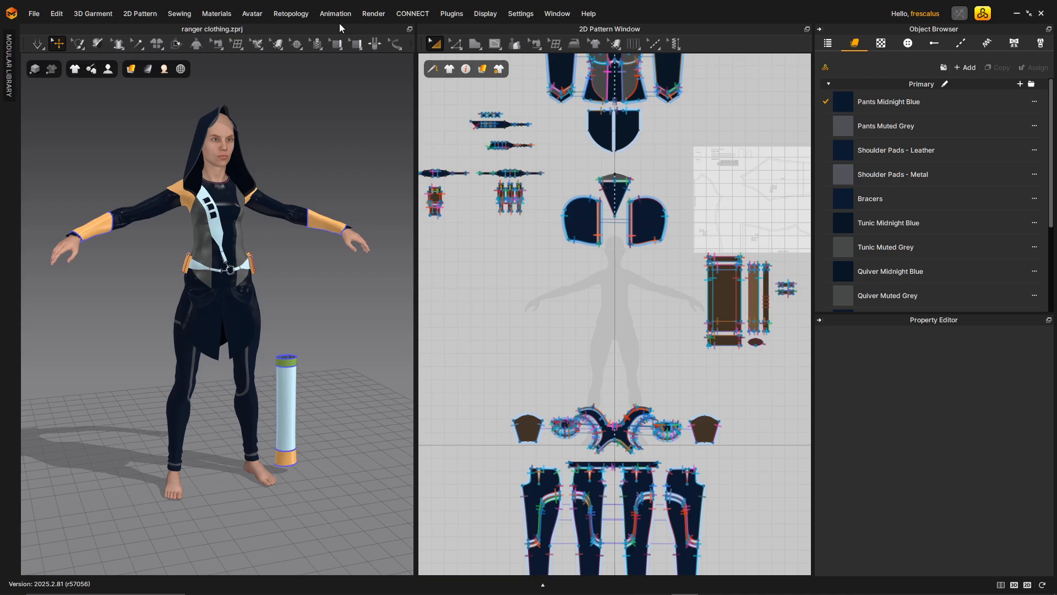
Show the UV Editor for the ranger outfit
left_click(476, 13)
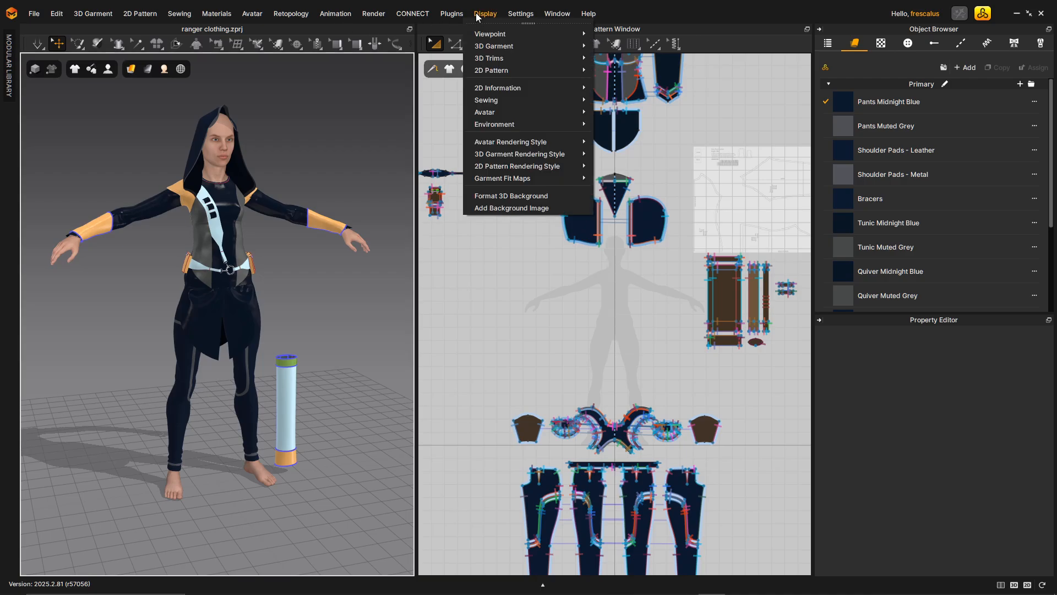
left_click(476, 15)
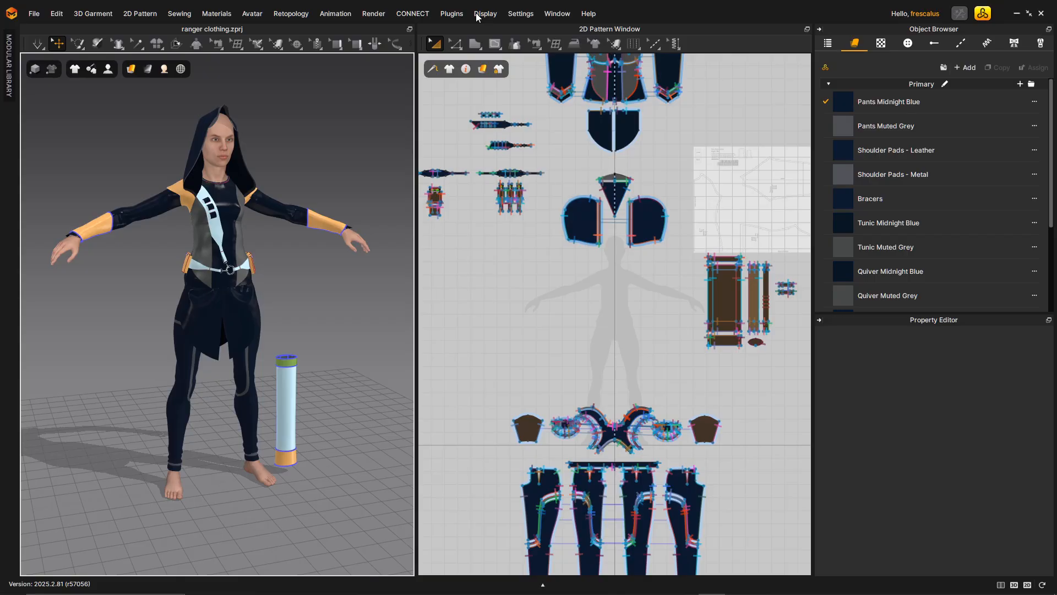
left_click(476, 16)
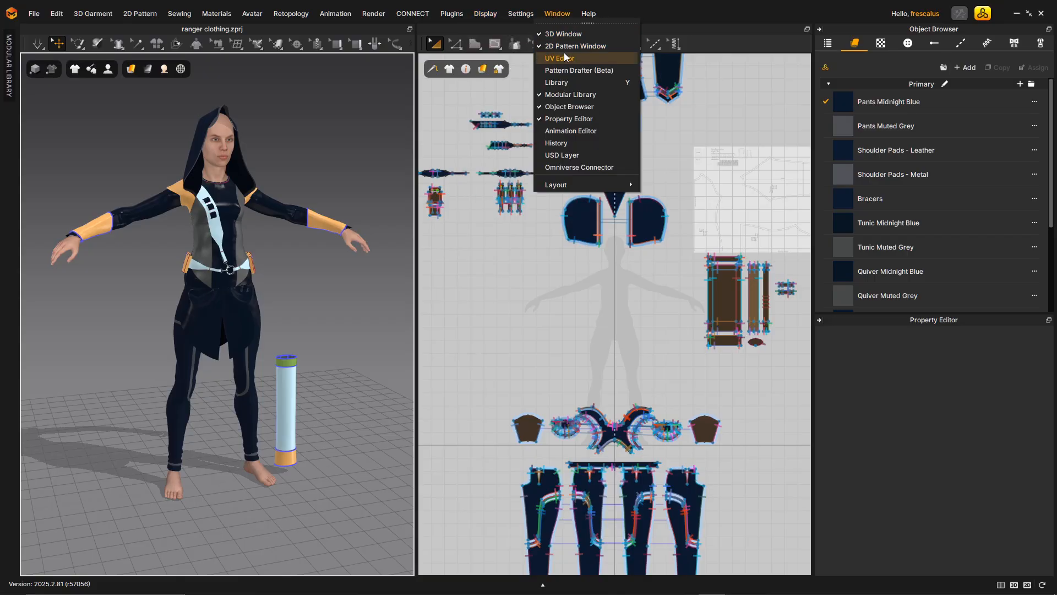
left_click(563, 55)
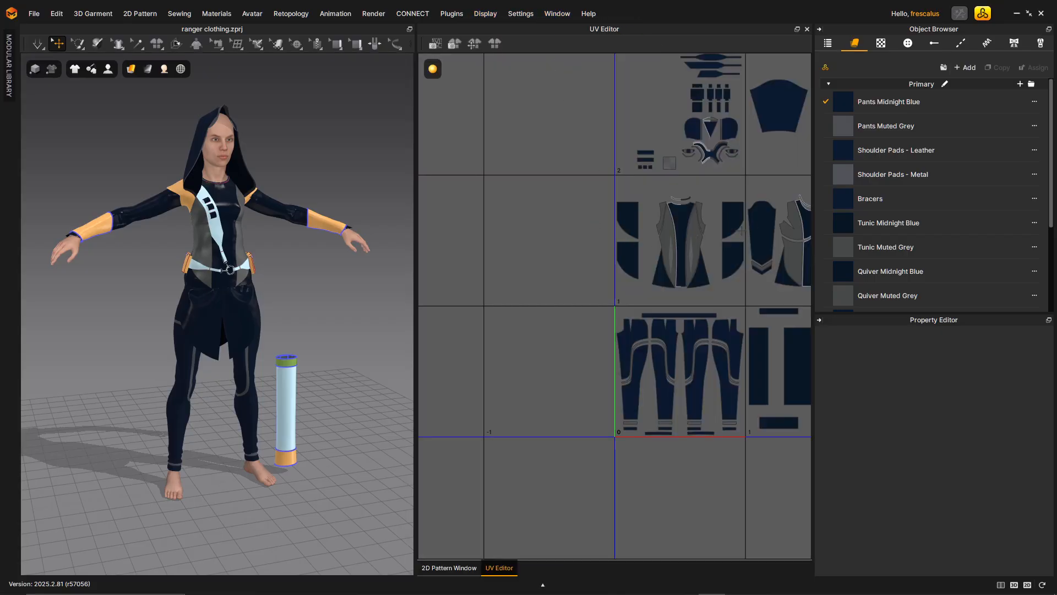
Examine the white UV islands and long strips that lie outside the UDIM tiles of the garment layout
scroll(695, 265, "down", 4)
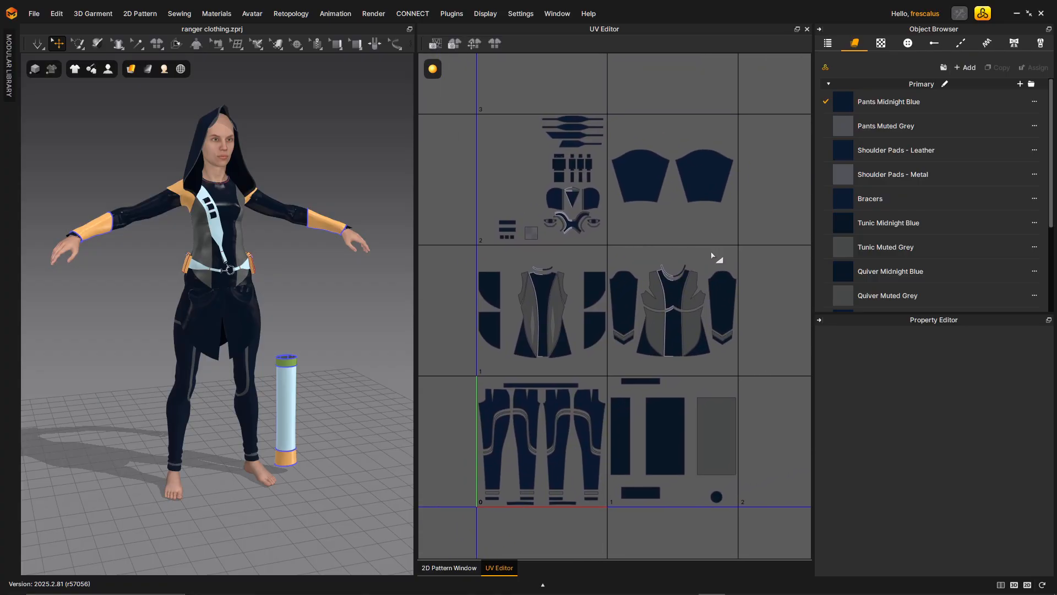
scroll(606, 229, "down", 5)
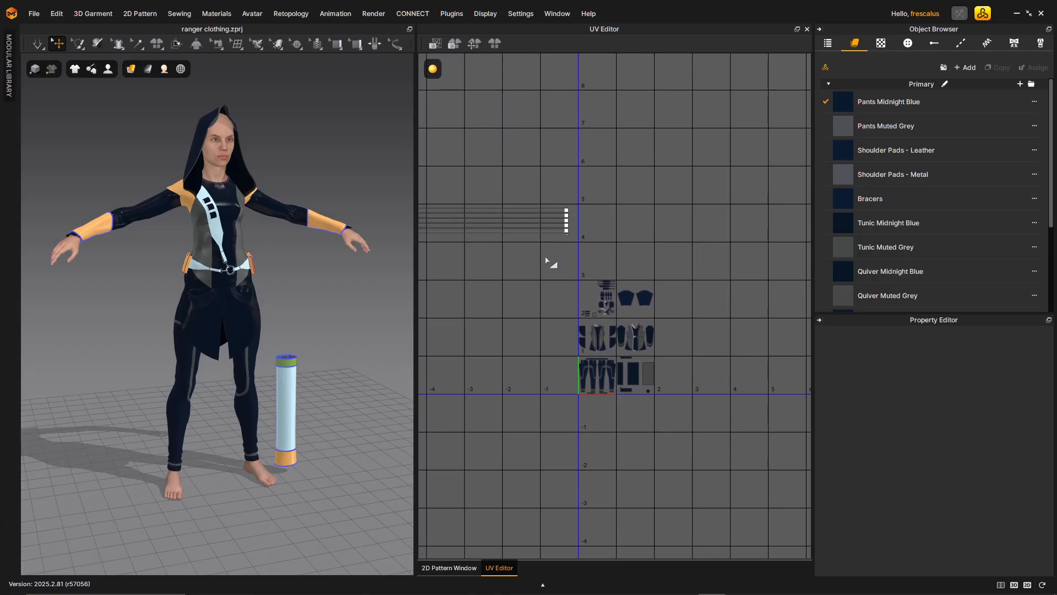
scroll(587, 218, "up", 3)
middle_click_drag(586, 218, 636, 329)
scroll(589, 252, "up", 5)
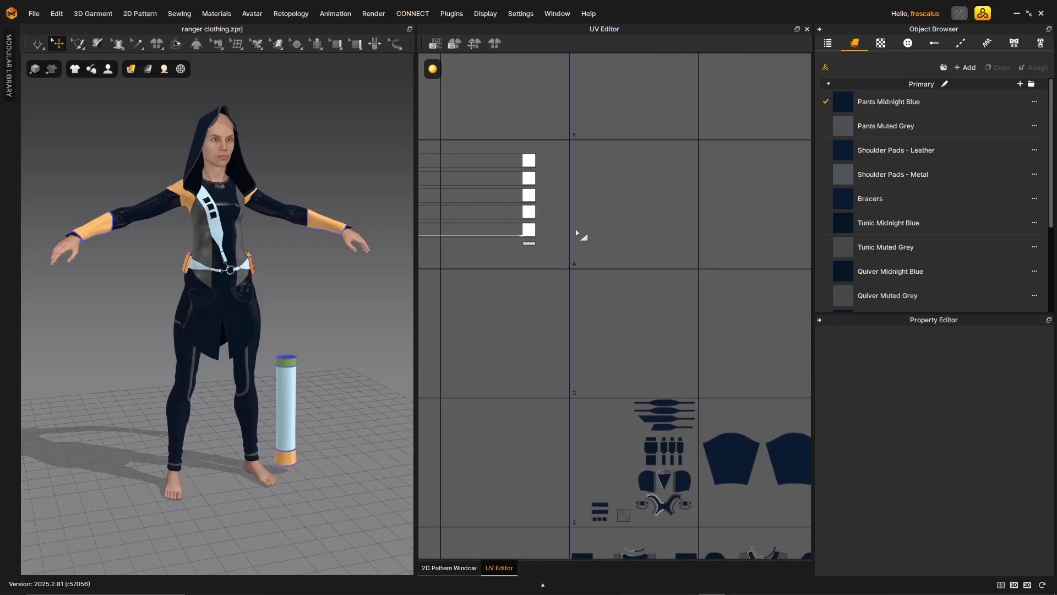
middle_click_drag(576, 232, 652, 282)
left_click_drag(639, 175, 596, 317)
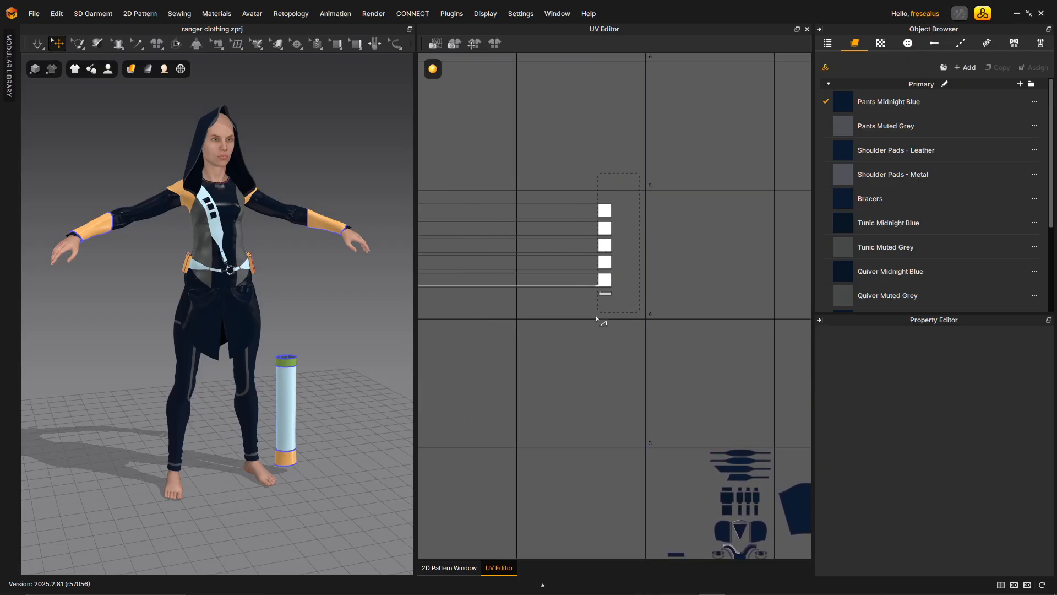
right_click_drag(630, 329, 645, 308, "alt")
middle_click_drag(641, 241, 640, 296, "alt")
right_click_drag(628, 293, 660, 278, "alt")
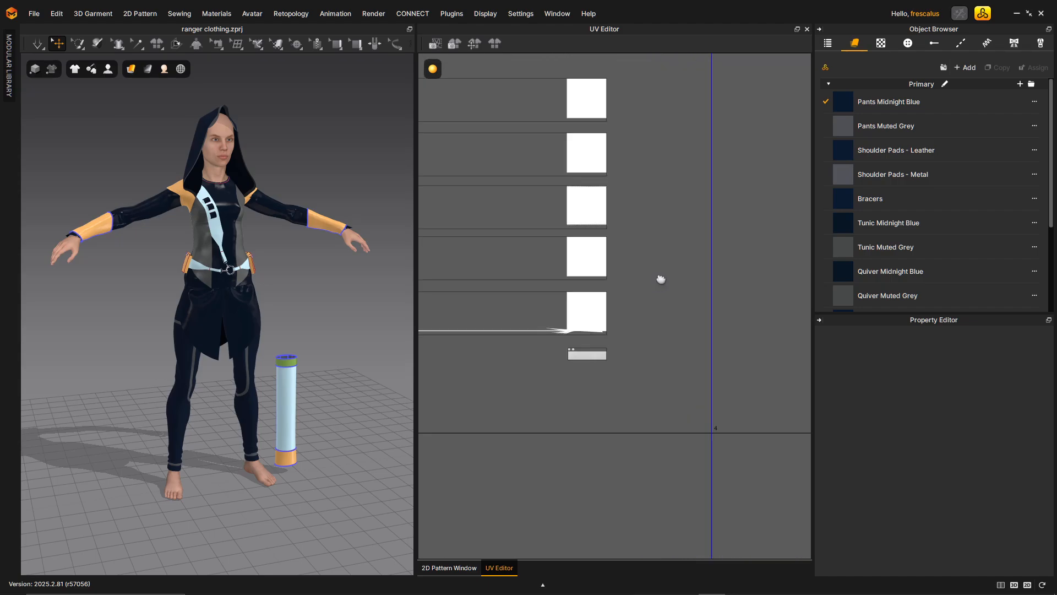
Examine how the pants, tunic, quiver, hood and accessory UVs are distributed across the UDIM tiles
middle_click_drag(661, 279, 665, 325, "alt")
right_click_drag(680, 333, 643, 374, "alt")
middle_click_drag(643, 375, 562, 168, "alt")
middle_click_drag(572, 243, 574, 208, "alt")
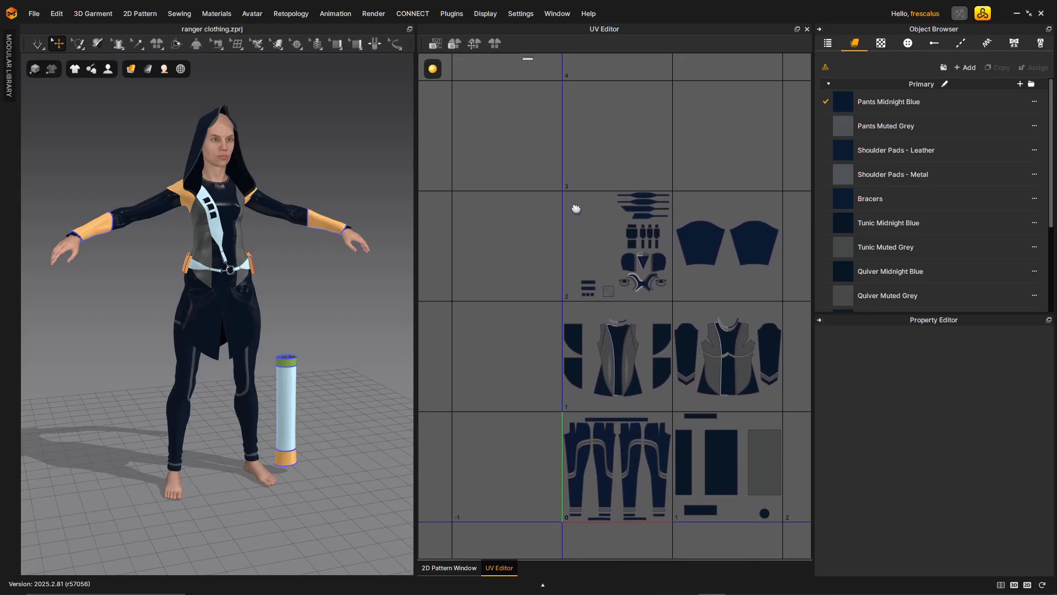
right_click_drag(574, 209, 593, 222, "alt")
middle_click_drag(594, 226, 569, 291, "alt")
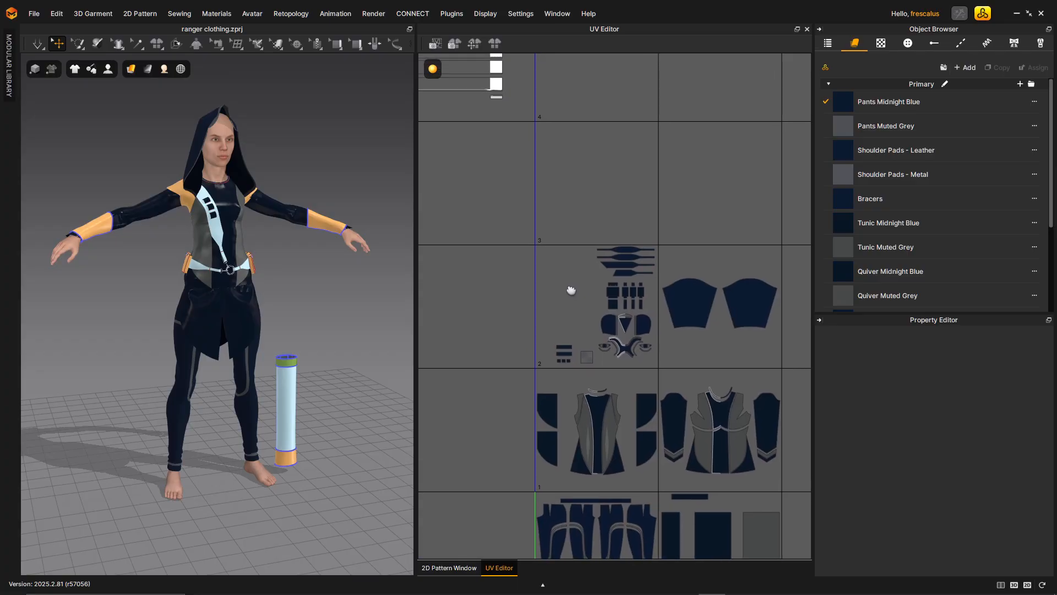
mouse_move(569, 290)
right_mouse_down("alt")
mouse_move(529, 288)
mouse_move(573, 282)
mouse_move(555, 279)
right_mouse_up("alt")
middle_click_drag(557, 278, 557, 227, "alt")
right_click_drag(520, 265, 474, 265, "alt")
middle_click_drag(517, 232, 540, 244, "alt")
right_click_drag(543, 248, 550, 253, "alt")
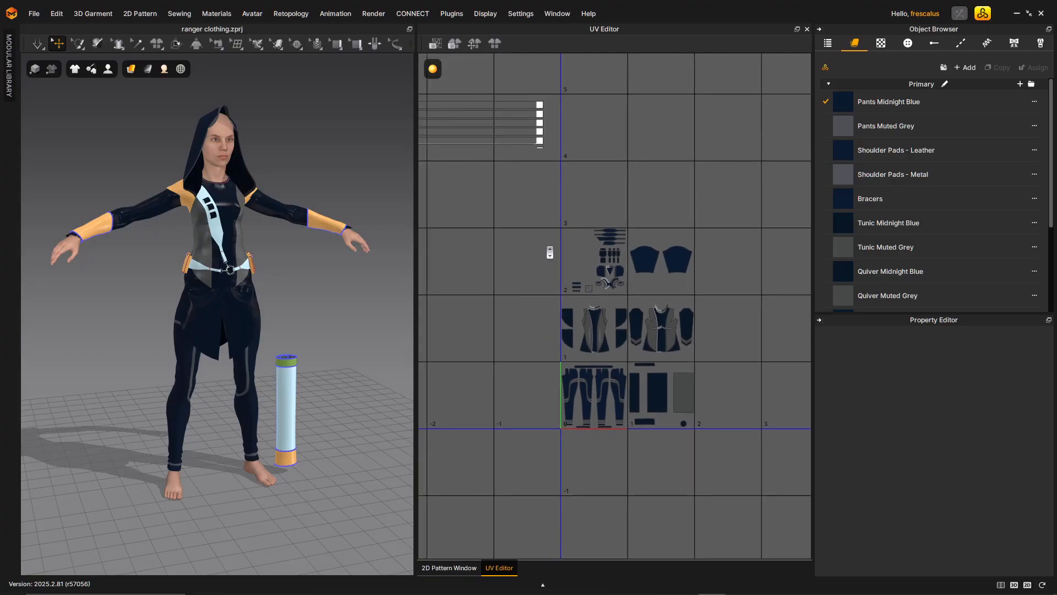
mouse_move(547, 251)
middle_mouse_down("alt")
mouse_move(545, 266)
mouse_move(531, 256)
middle_mouse_up("alt")
right_click_drag(557, 271, 546, 269, "alt")
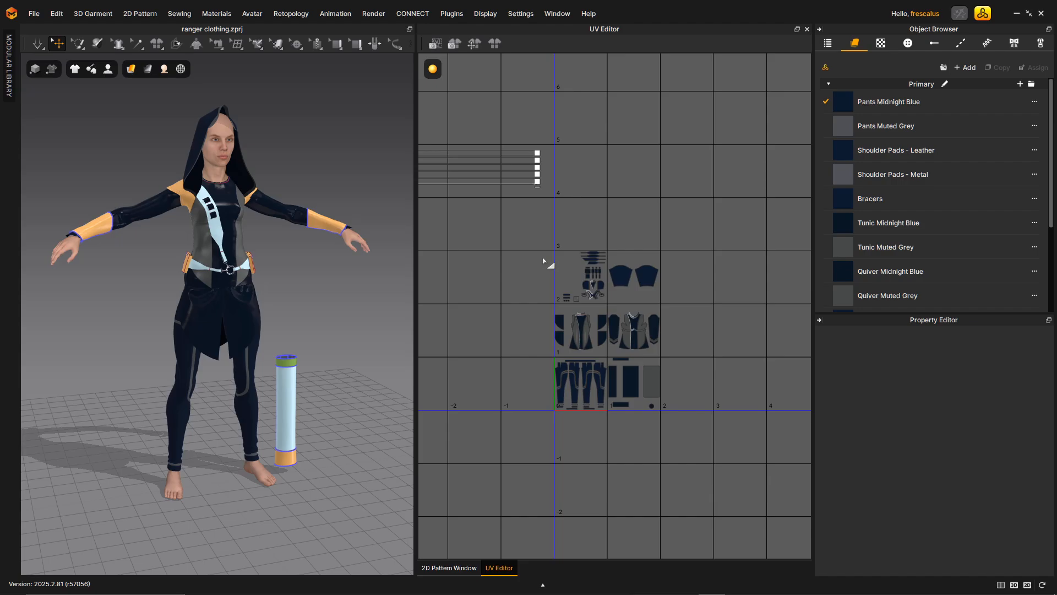
scroll(683, 311, "up", 3)
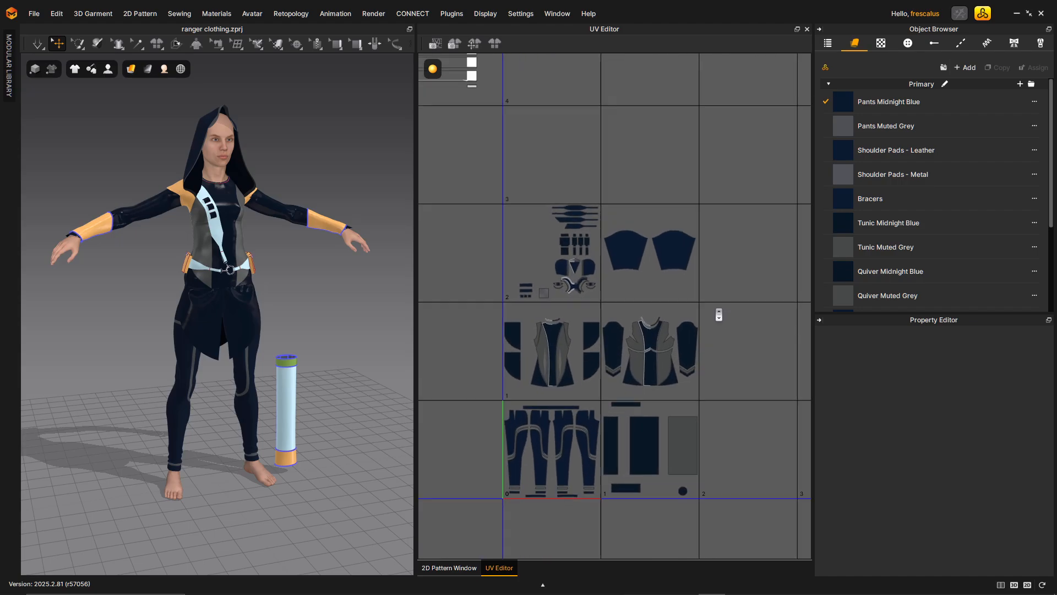
middle_click_drag(719, 312, 726, 260, "alt")
mouse_move(713, 262)
right_mouse_down("alt")
mouse_move(733, 259)
mouse_move(712, 262)
right_mouse_up("alt")
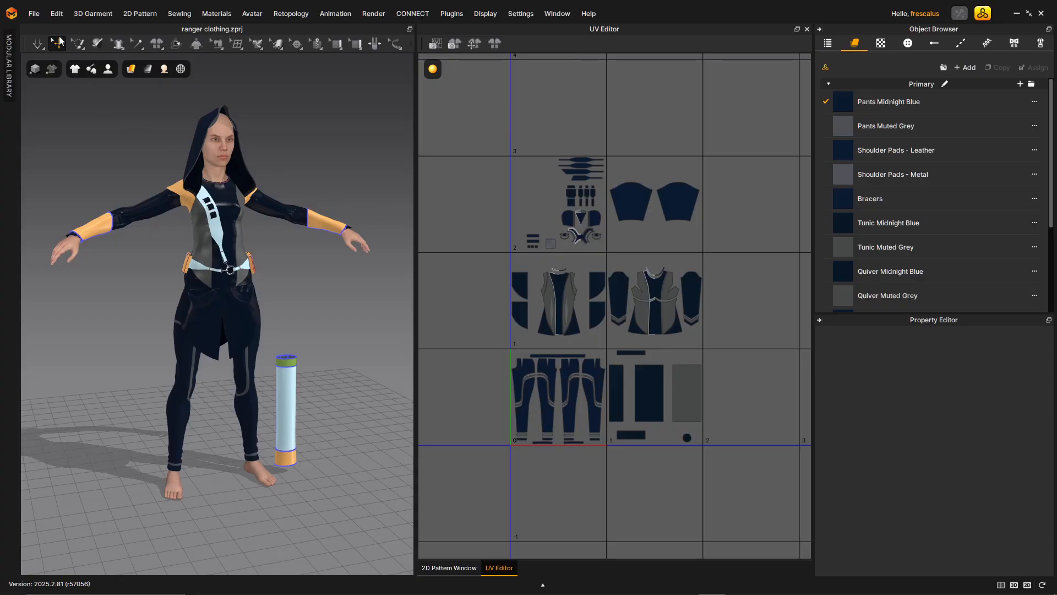
Start an FBX export that overwrites night_ranger_outfit.fbx in the To SP folder
left_click(34, 14)
left_click(34, 13)
left_click(34, 15)
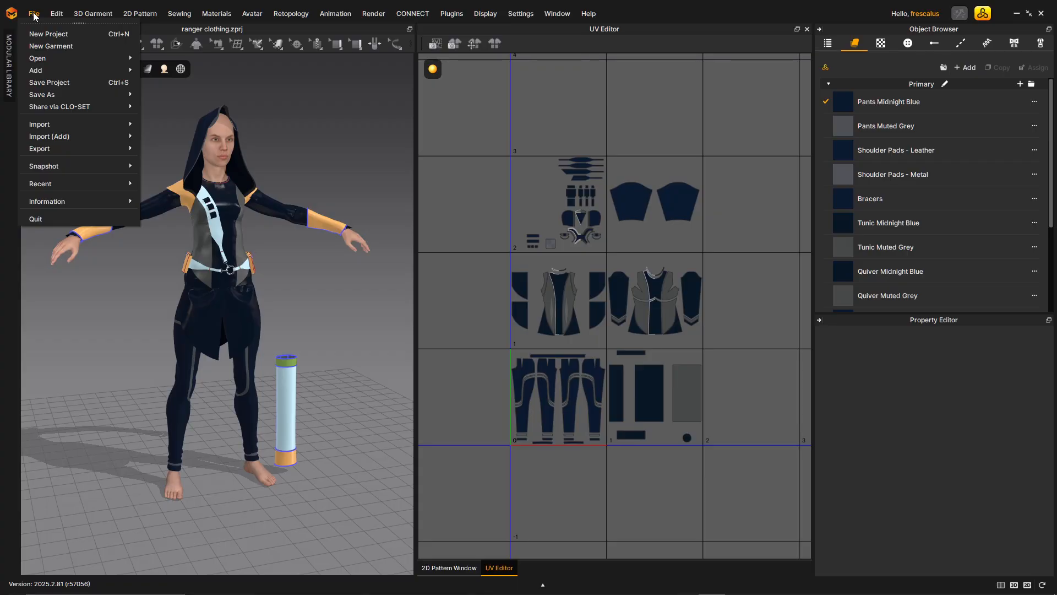
mouse_move(77, 150)
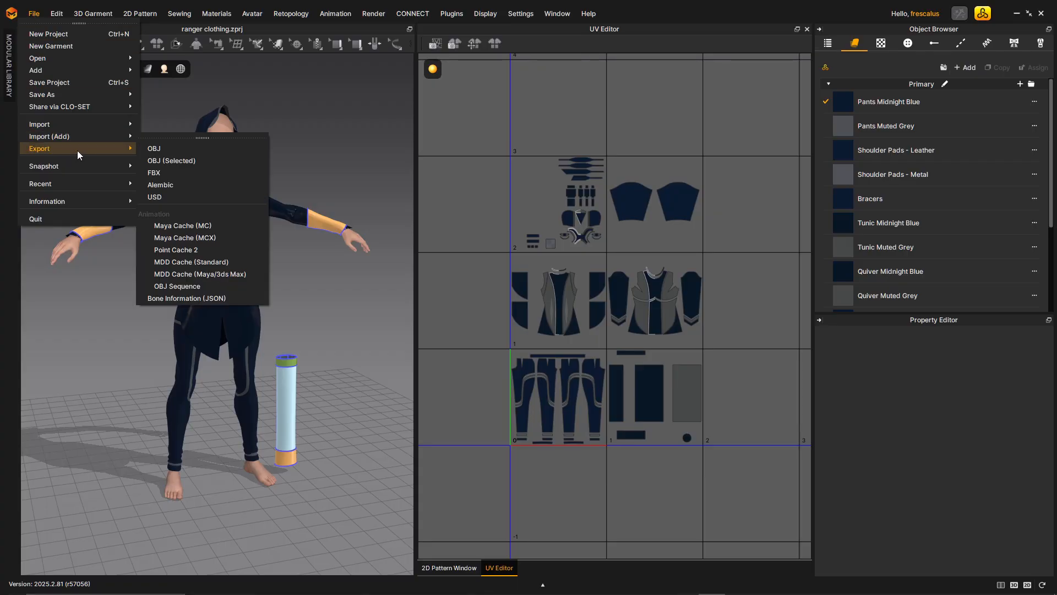
left_click(176, 175)
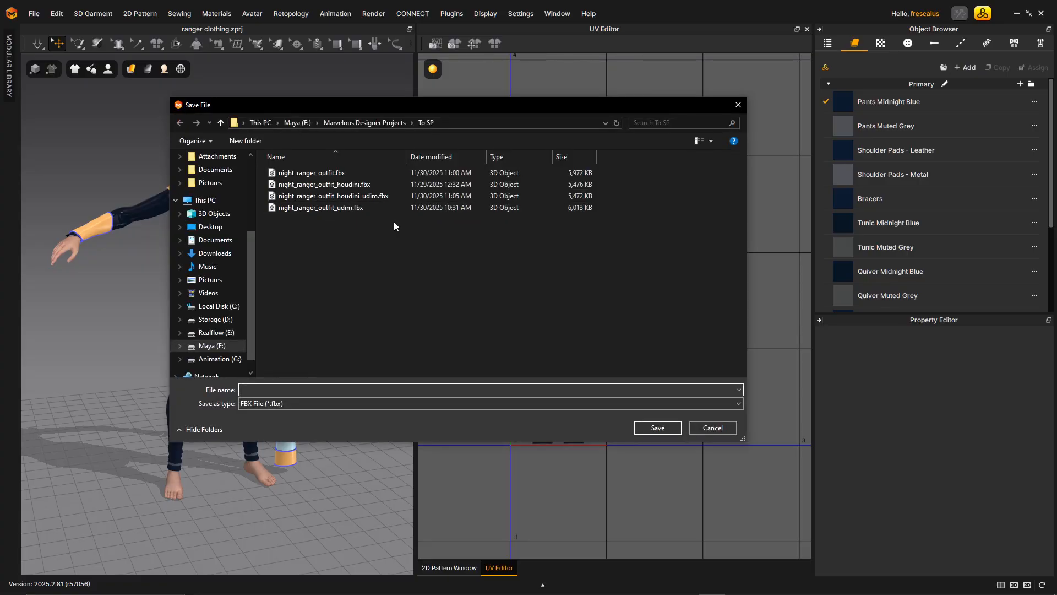
left_click(317, 173)
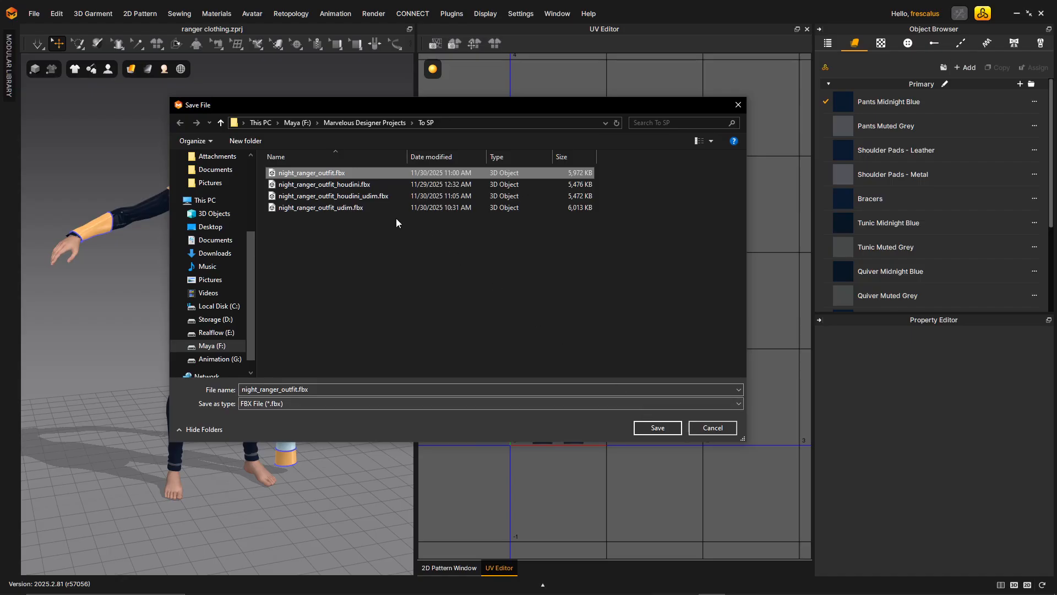
left_click(646, 428)
left_click(556, 303)
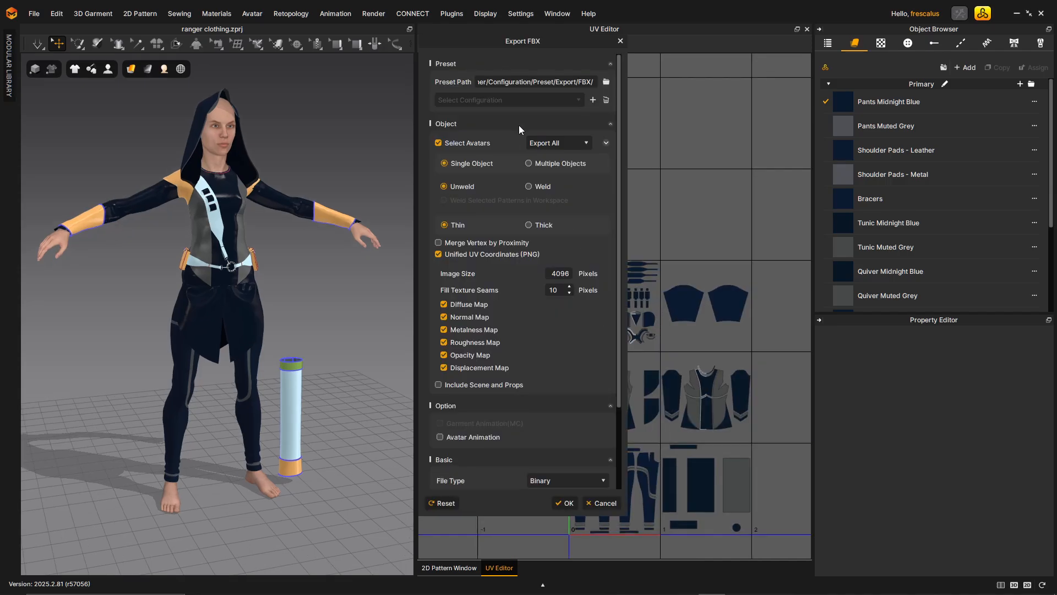
Set the FBX export to leave out avatars with Exclude Rig, and move the export dialog clear of the UV layout
left_click(583, 143)
left_click(566, 164)
left_click_drag(553, 43, 297, 44)
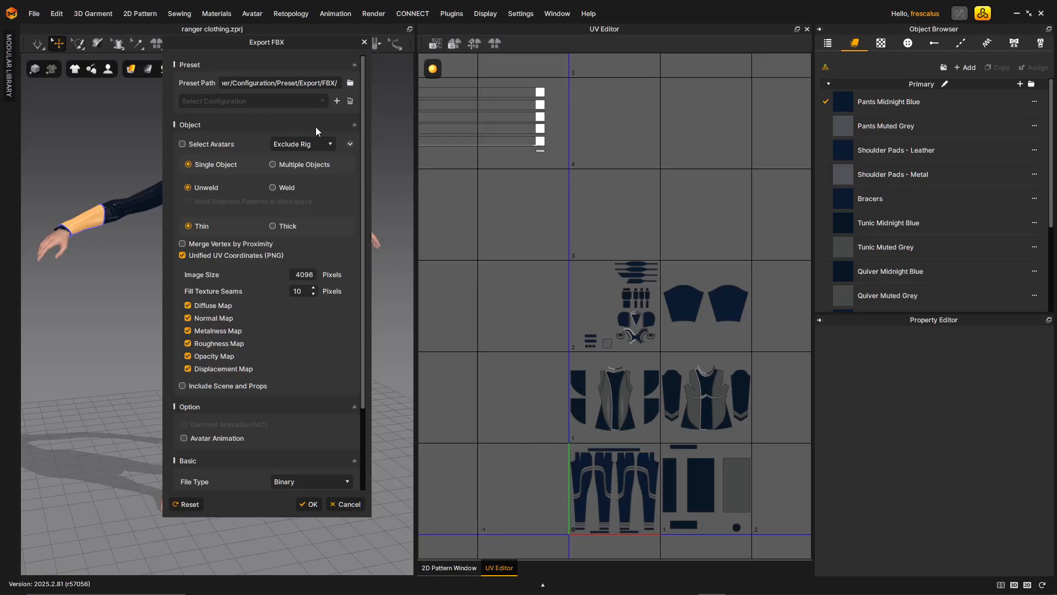
left_click_drag(290, 43, 615, 54)
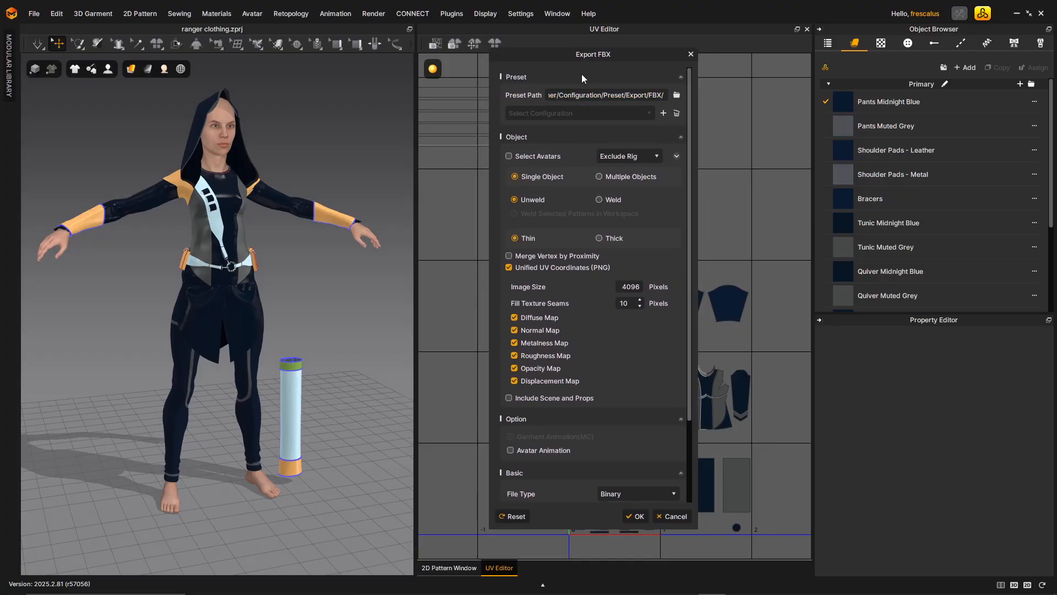
left_click_drag(621, 58, 328, 57)
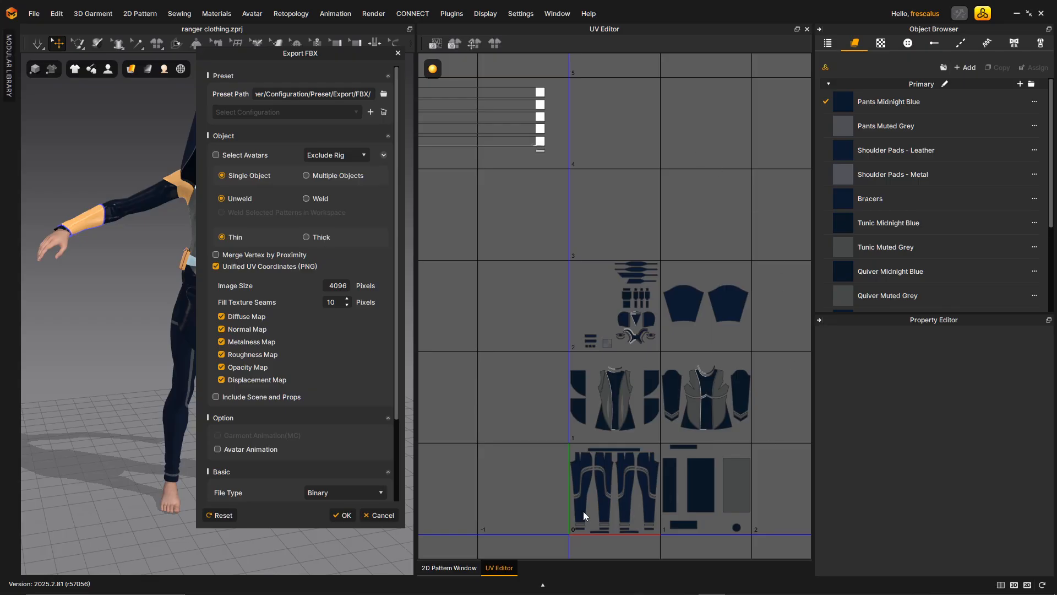
left_click_drag(323, 54, 652, 66)
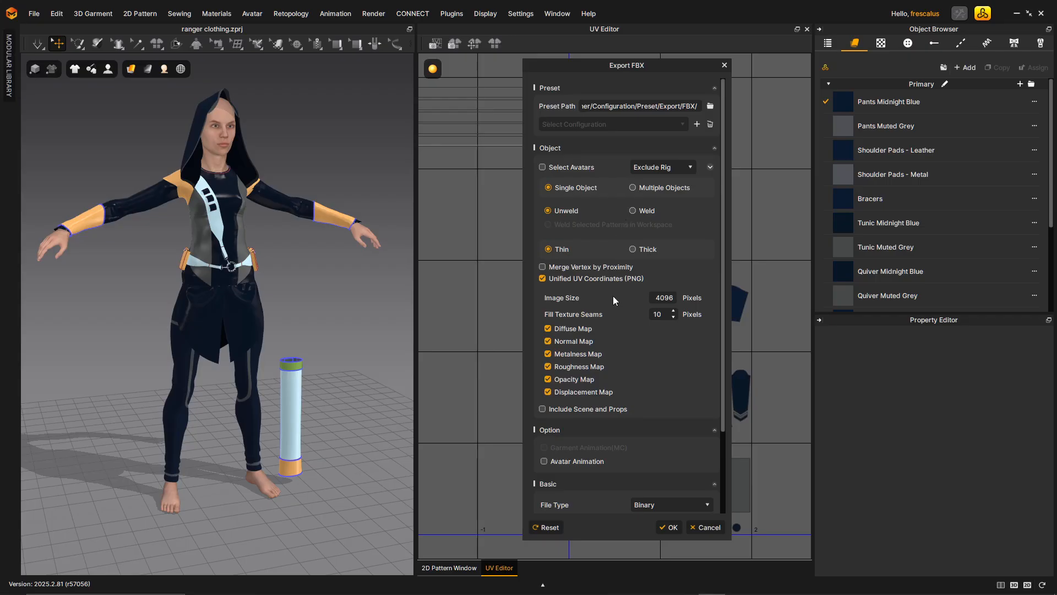
Review the remaining FBX export options, including texture maps, file type, SDK version and scale, and cancel the export
scroll(613, 282, "down", 3)
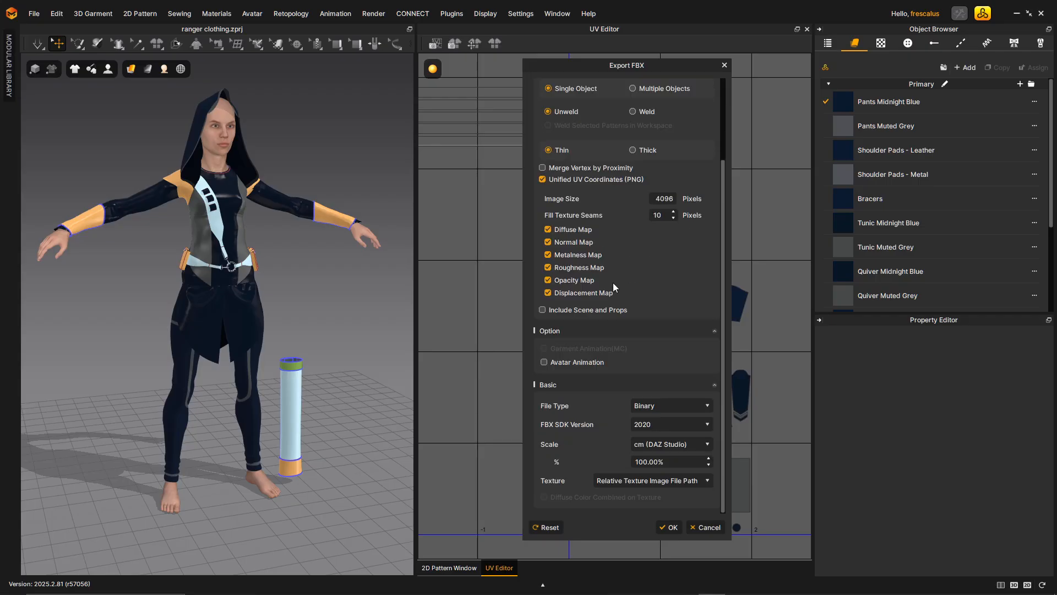
scroll(613, 283, "up", 3)
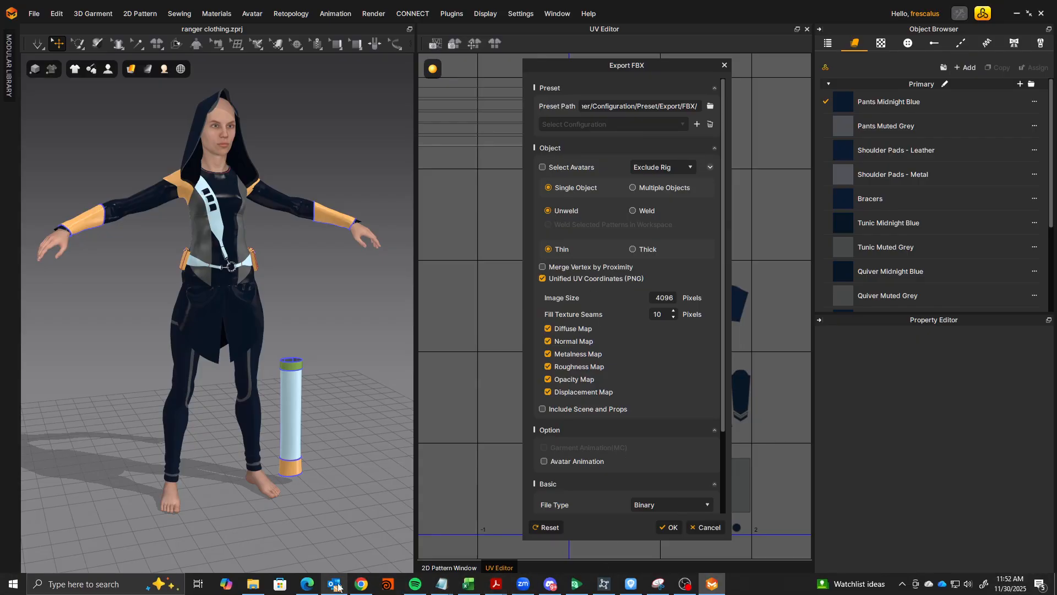
right_click(334, 584)
left_click(315, 565)
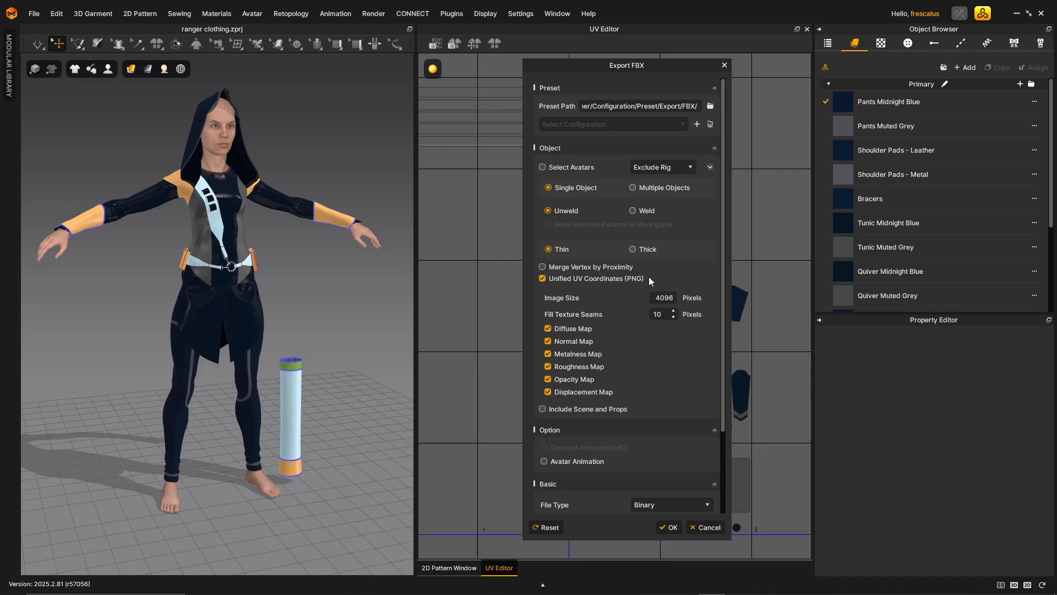
left_click(705, 527)
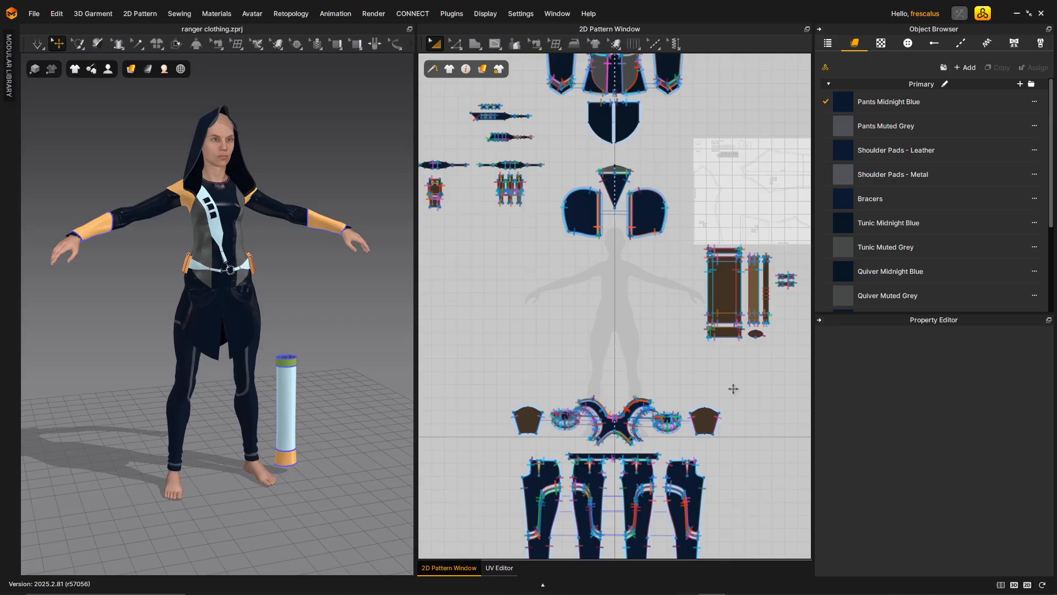
Switch to the desktop, launch Houdini, and clear and dismiss its startup console
left_click(1034, 20)
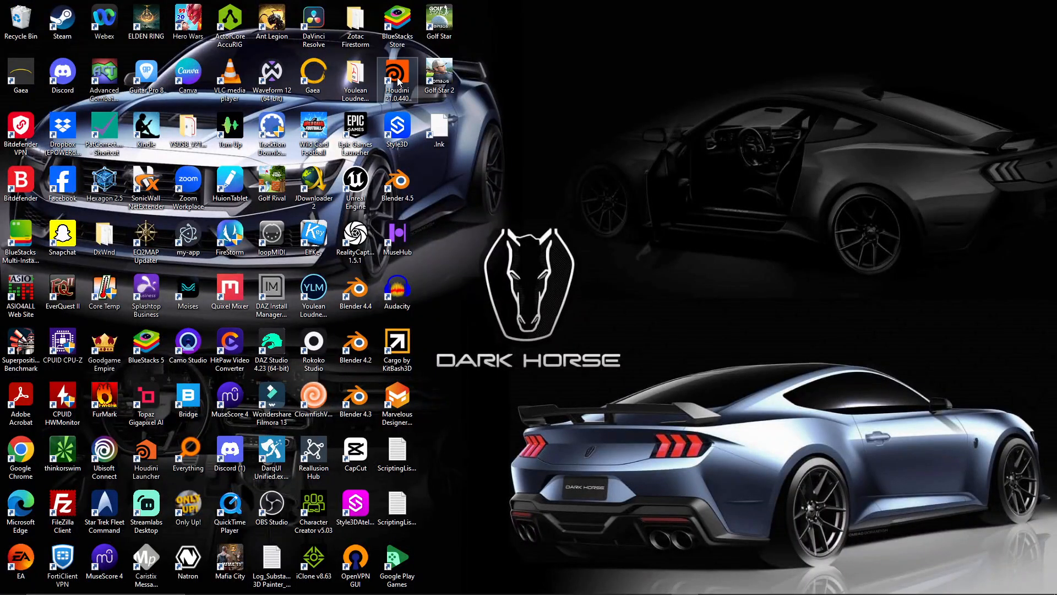
double_click(398, 81)
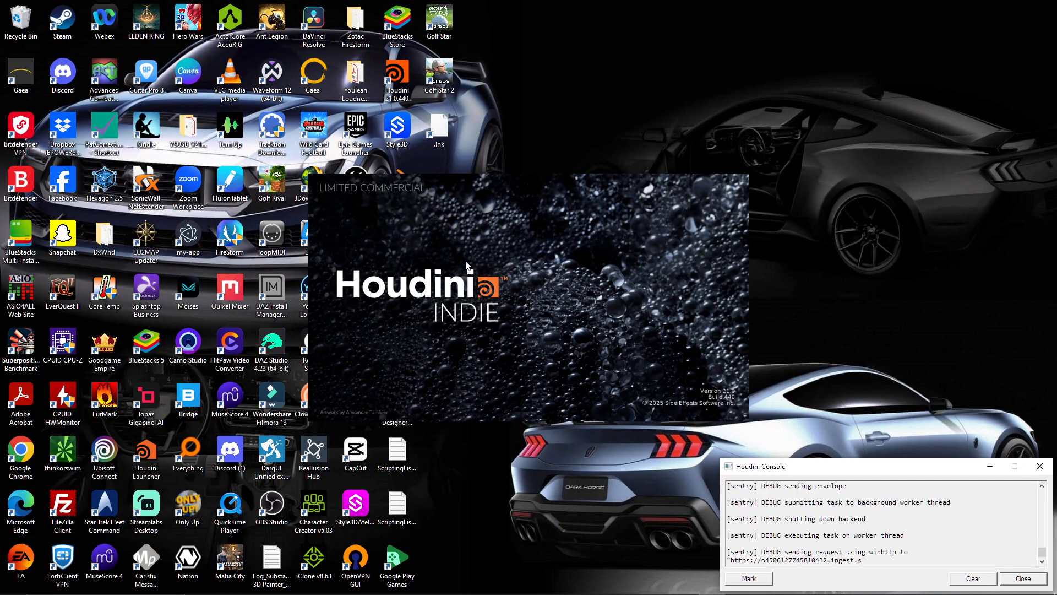
left_click(973, 578)
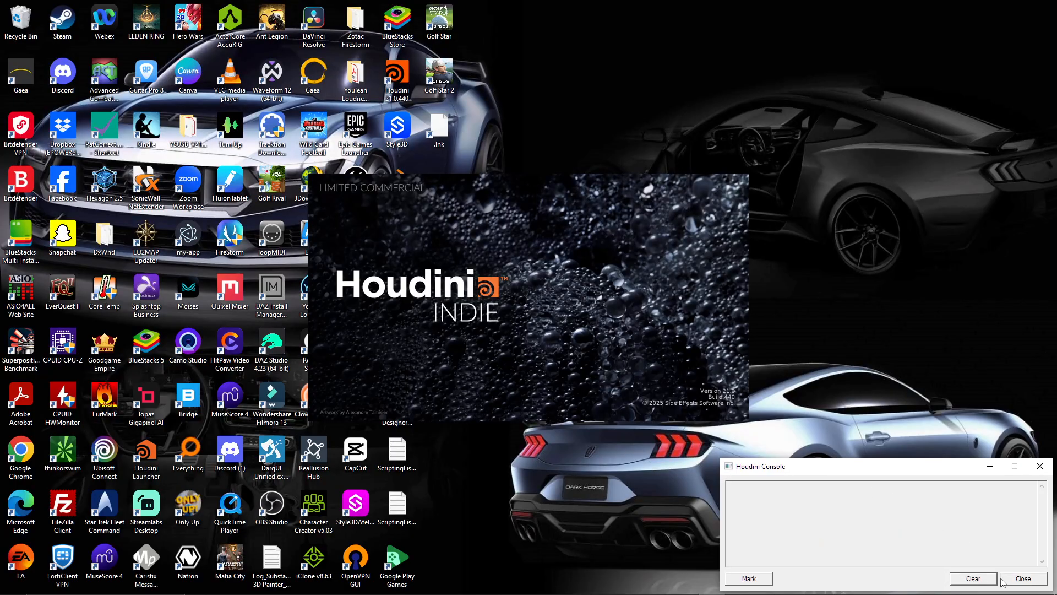
left_click(1021, 578)
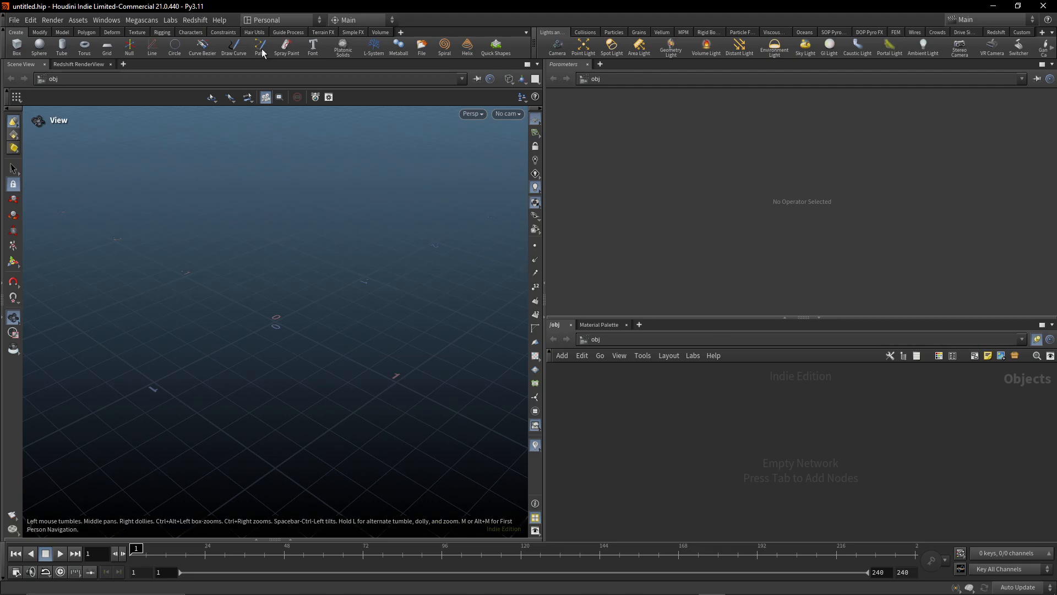
Open the recent scene ranger_clothing.hiplc from the personal/clothing folder
left_click(15, 23)
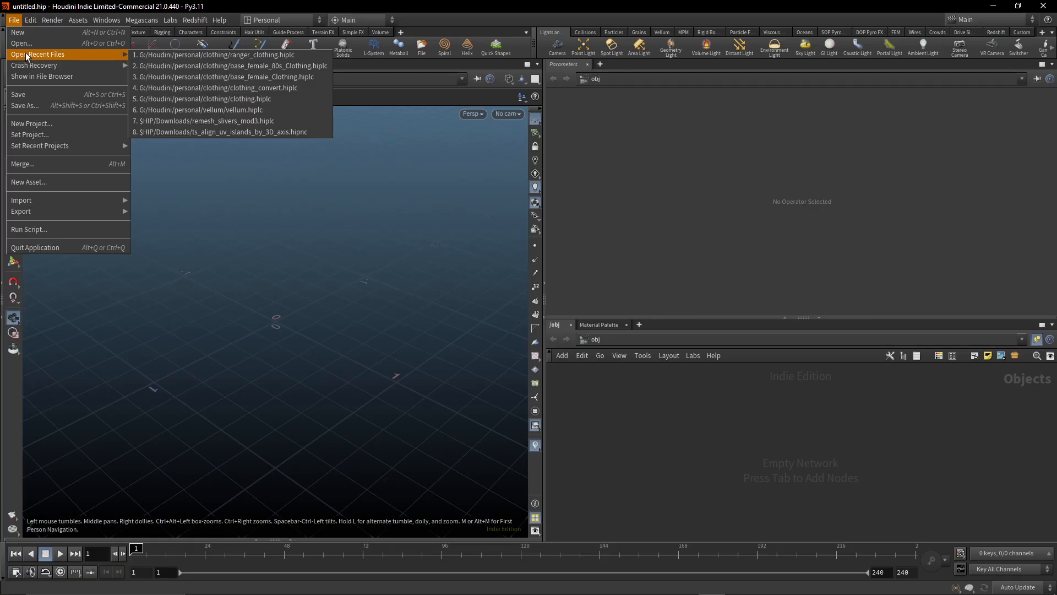
mouse_move(39, 55)
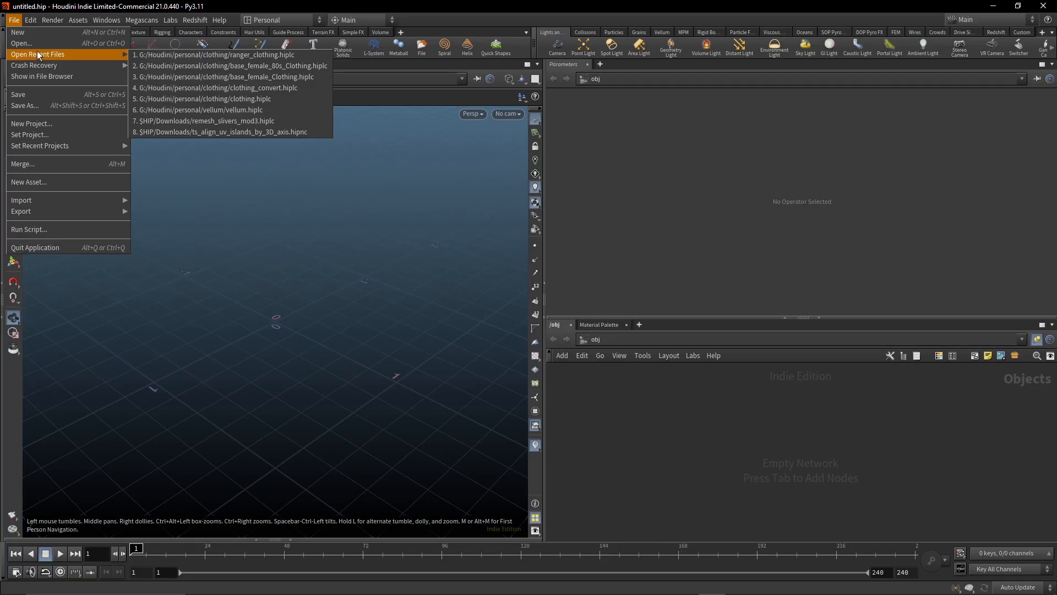
left_click(172, 55)
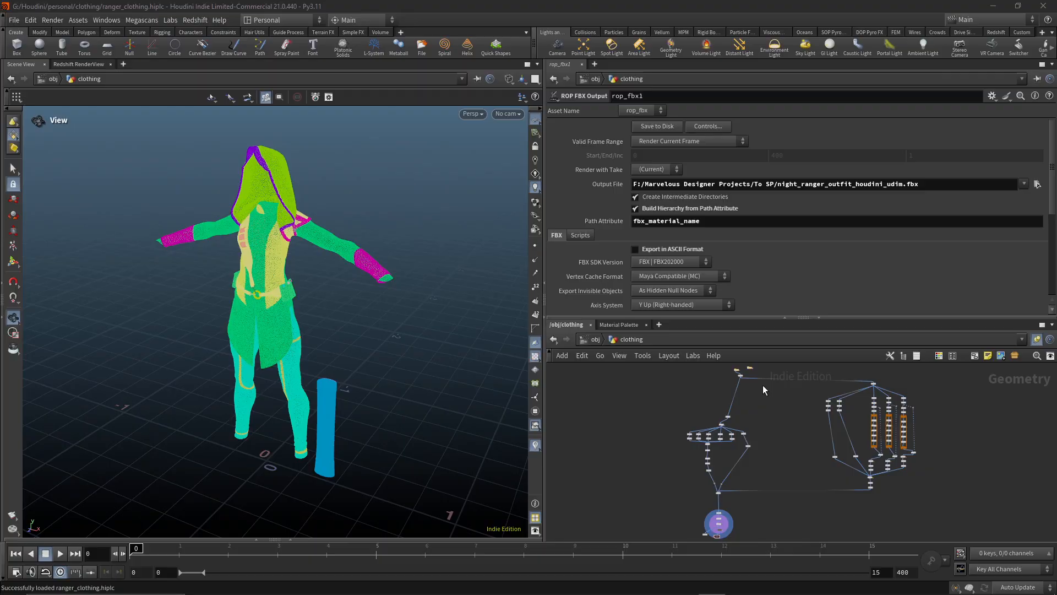
Display the fbxcharacterimport2 node's outfit and switch the viewport from wireframe to smooth shading
scroll(692, 424, "up", 10)
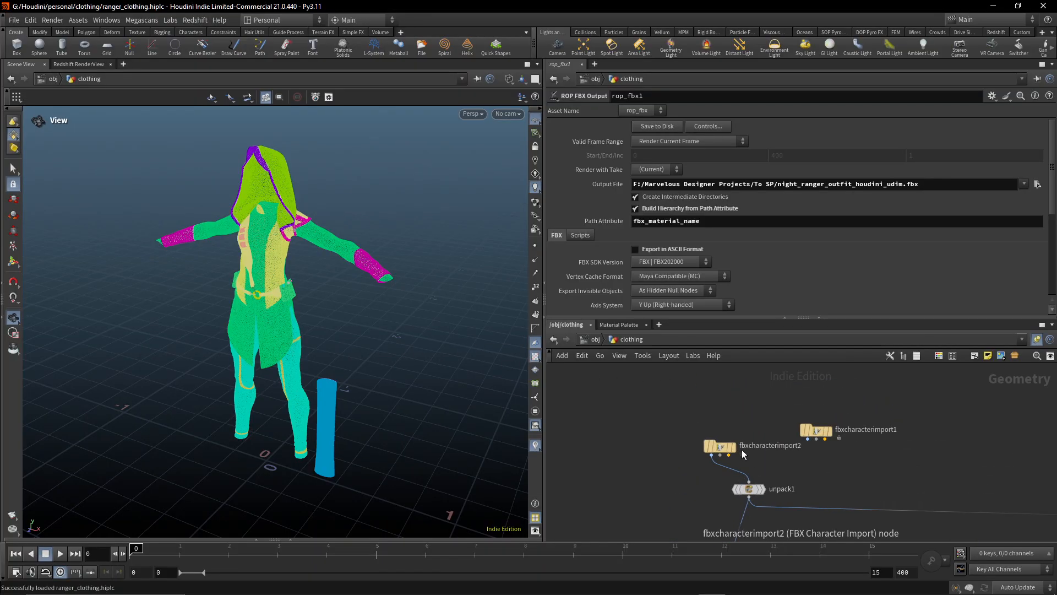
left_click(708, 447)
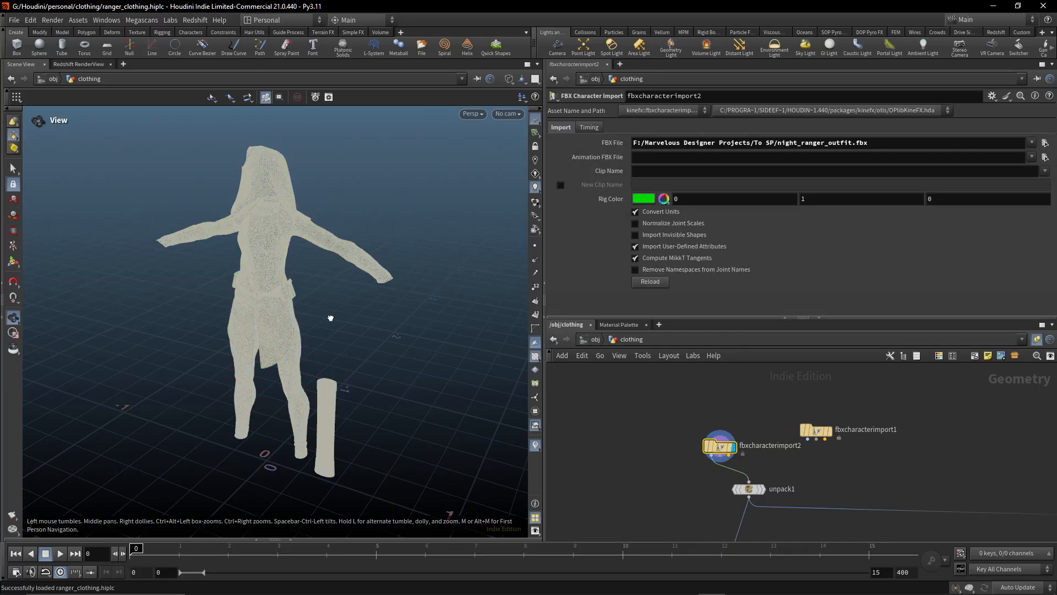
left_click_drag(330, 318, 369, 299)
key("shift+w")
scroll(320, 301, "up", 4)
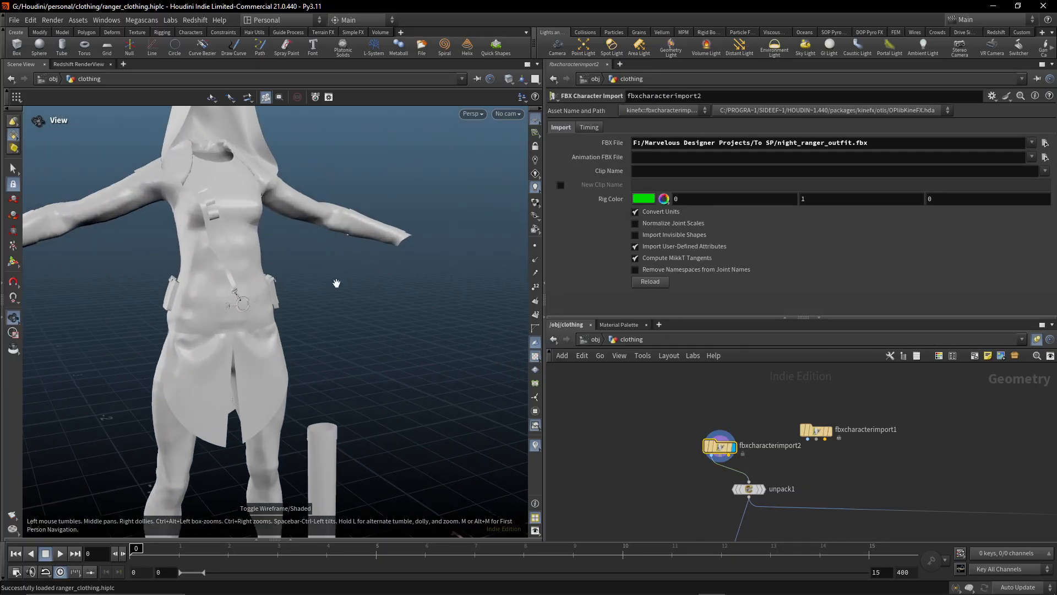
Examine the hood, shoulders and chest of the shaded imported outfit up close
middle_click_drag(335, 283, 441, 385)
scroll(446, 380, "up", 4)
left_click_drag(471, 345, 533, 280)
middle_click_drag(410, 370, 382, 330)
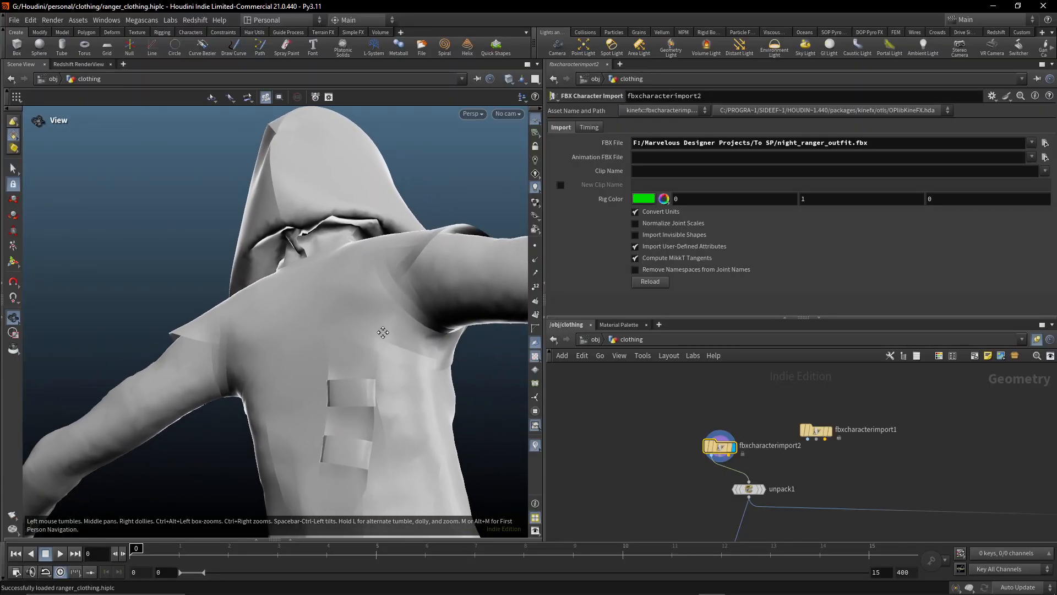
scroll(330, 296, "up", 5)
left_click_drag(331, 295, 339, 356)
middle_click_drag(340, 357, 398, 306)
left_click_drag(397, 306, 396, 333)
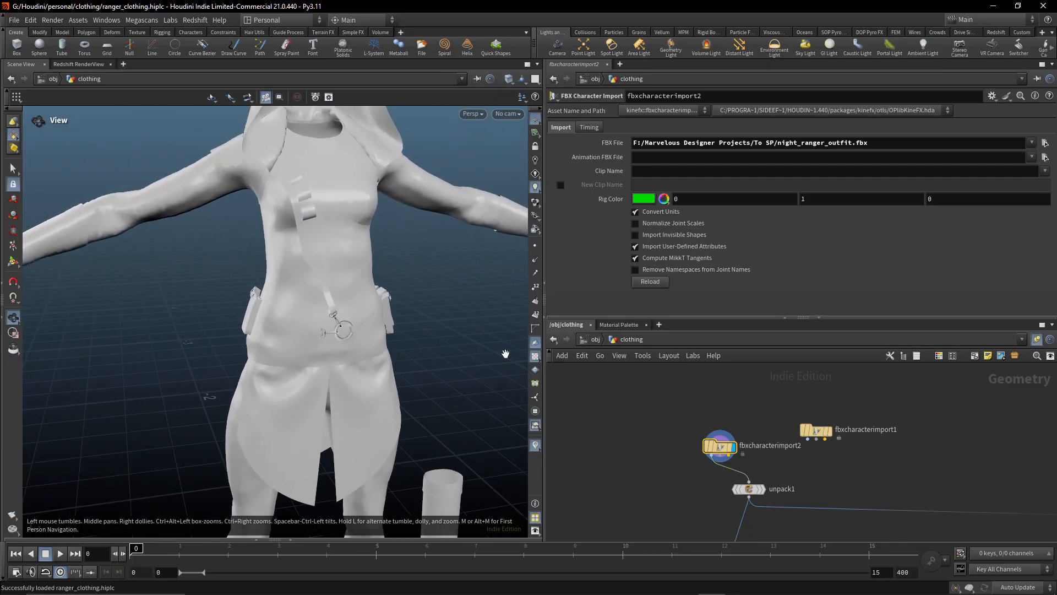
Feed fbxcharacterimport1 into unpack1, delete fbxcharacterimport2, and display the remaining import node placed directly above unpack1
left_click_drag(805, 437, 900, 417)
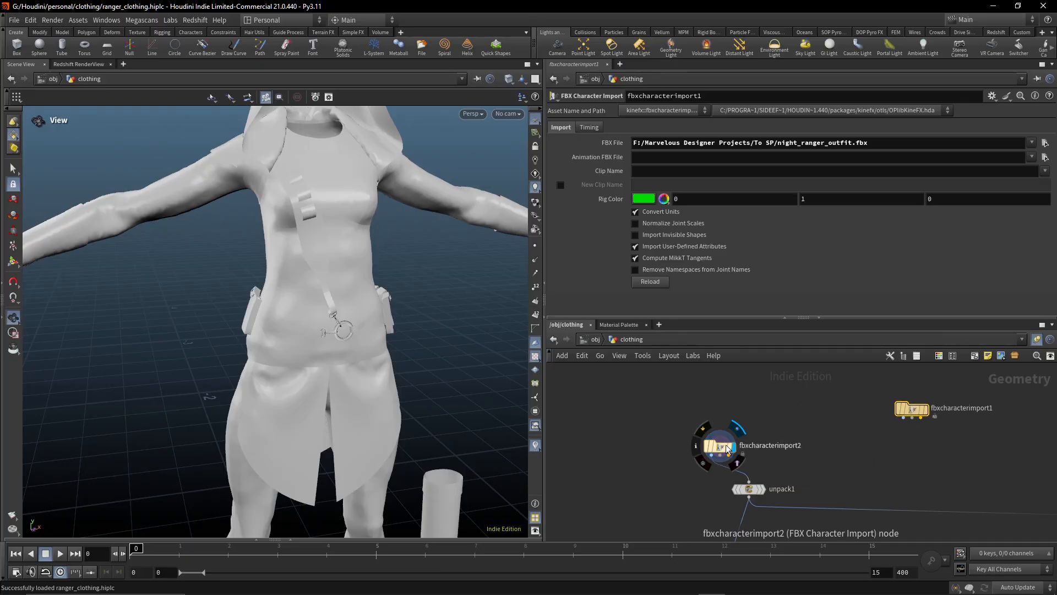
mouse_move(727, 448)
left_mouse_down()
mouse_move(738, 444)
mouse_move(728, 443)
left_mouse_up()
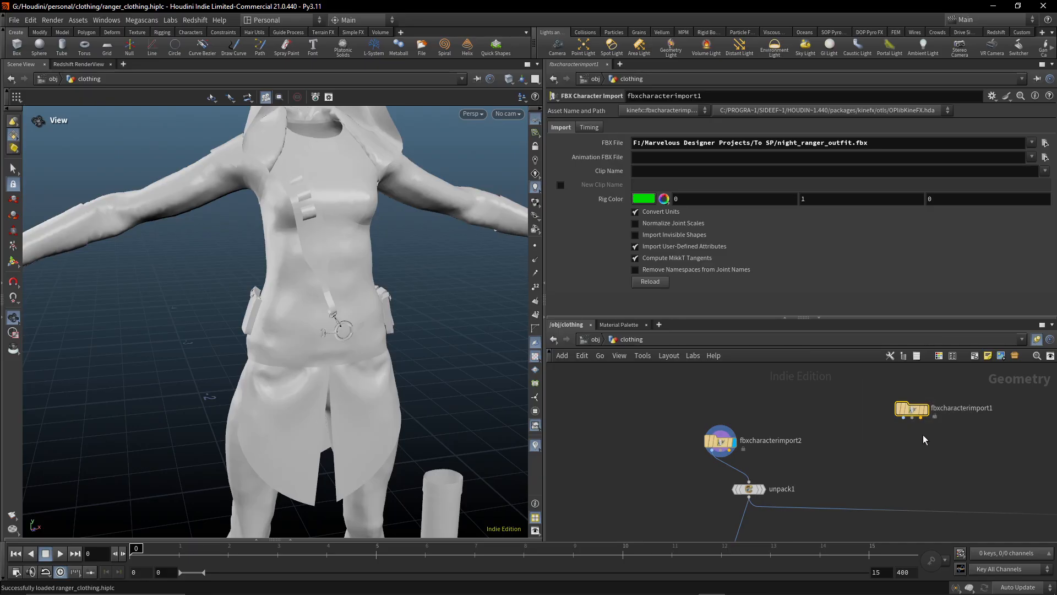
left_click_drag(905, 425, 749, 481)
left_click(719, 441)
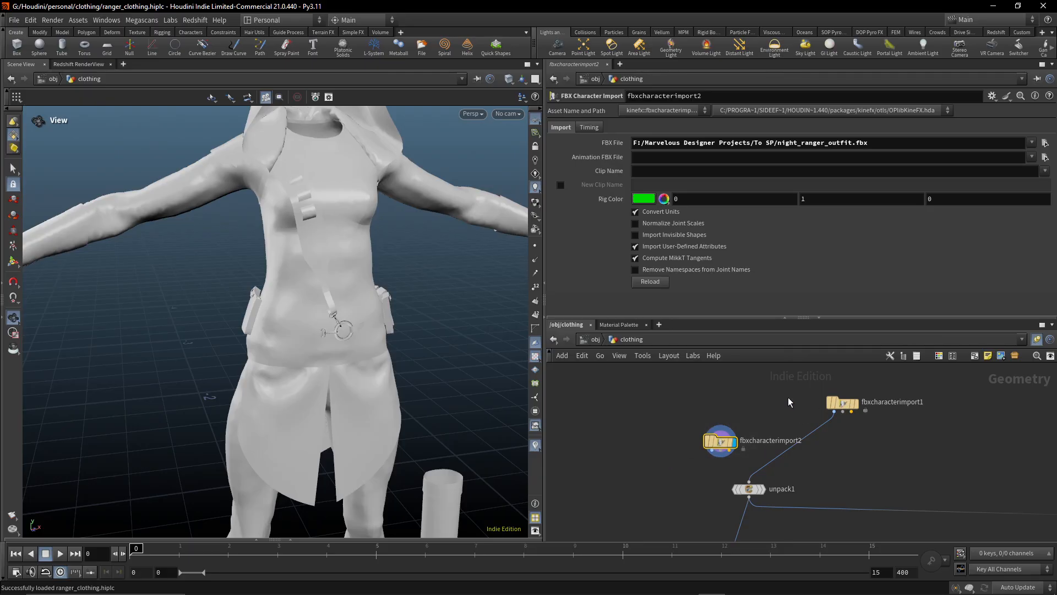
key("Delete")
left_click_drag(850, 409, 764, 430)
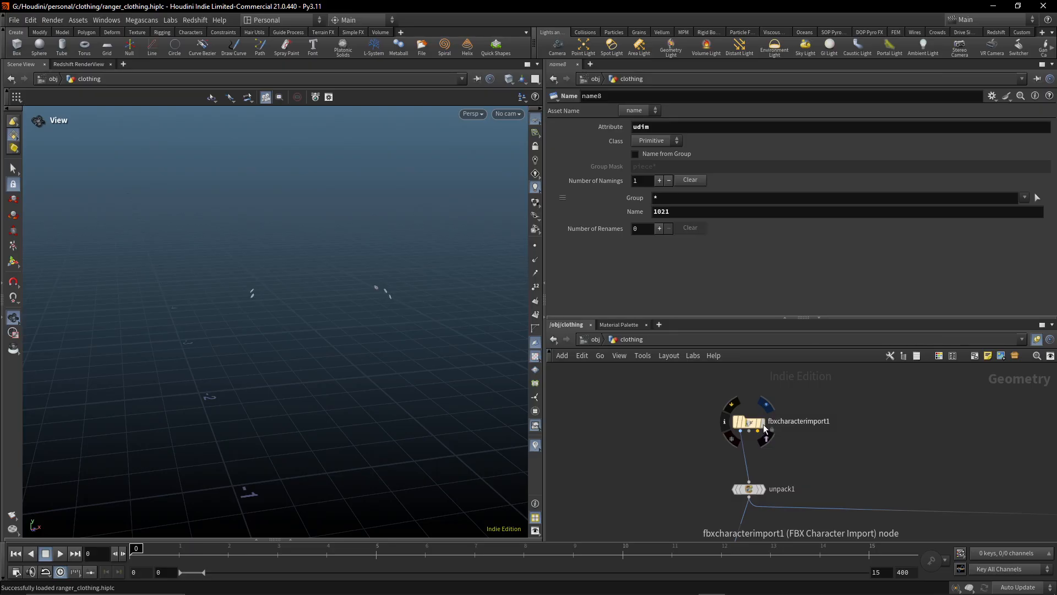
left_click(764, 428)
left_click(749, 422)
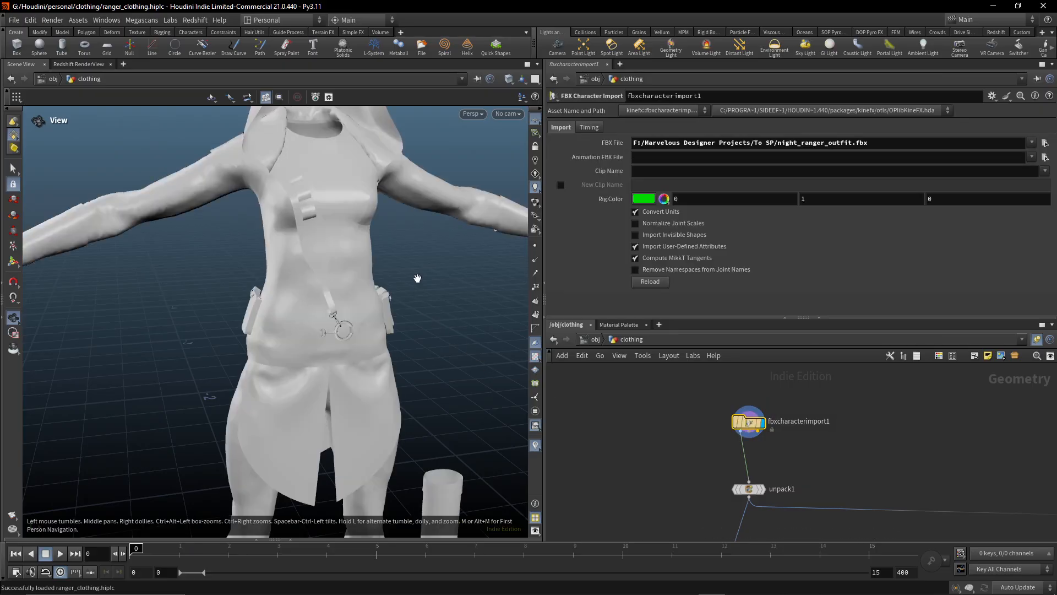
Examine the outfit imported by fbxcharacterimport1 from several angles, covering the legs, torso and hood
left_click_drag(415, 381, 418, 337)
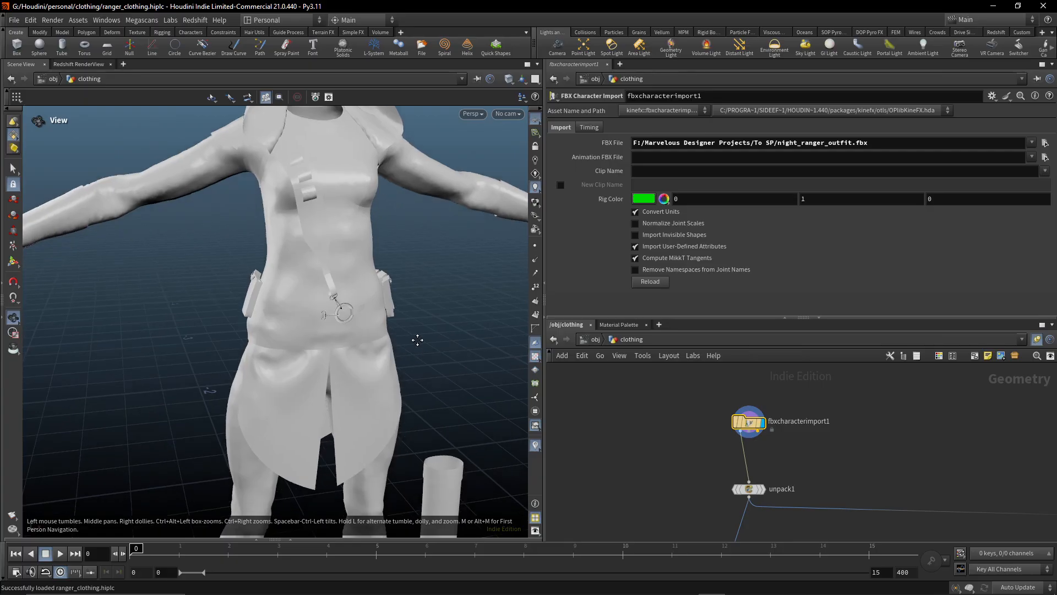
right_click_drag(418, 337, 218, 357)
left_click_drag(218, 357, 302, 368)
right_click_drag(303, 368, 422, 339)
left_click_drag(422, 339, 425, 287)
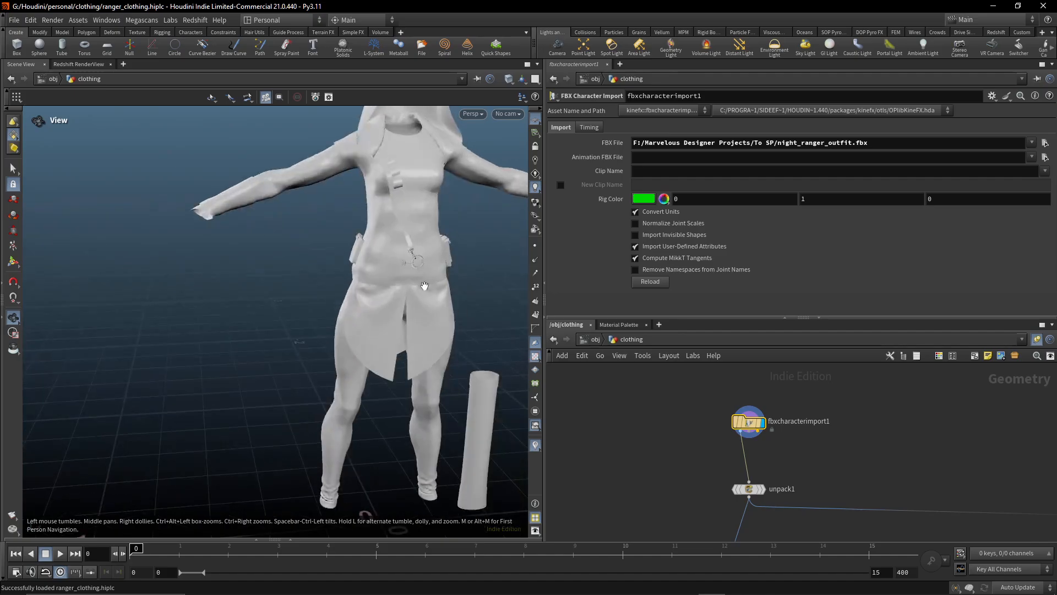
middle_click_drag(425, 287, 385, 399)
right_click_drag(385, 399, 438, 325)
middle_click_drag(439, 326, 363, 349)
left_click_drag(363, 348, 365, 500)
right_click_drag(365, 500, 358, 364)
left_click_drag(358, 364, 336, 347)
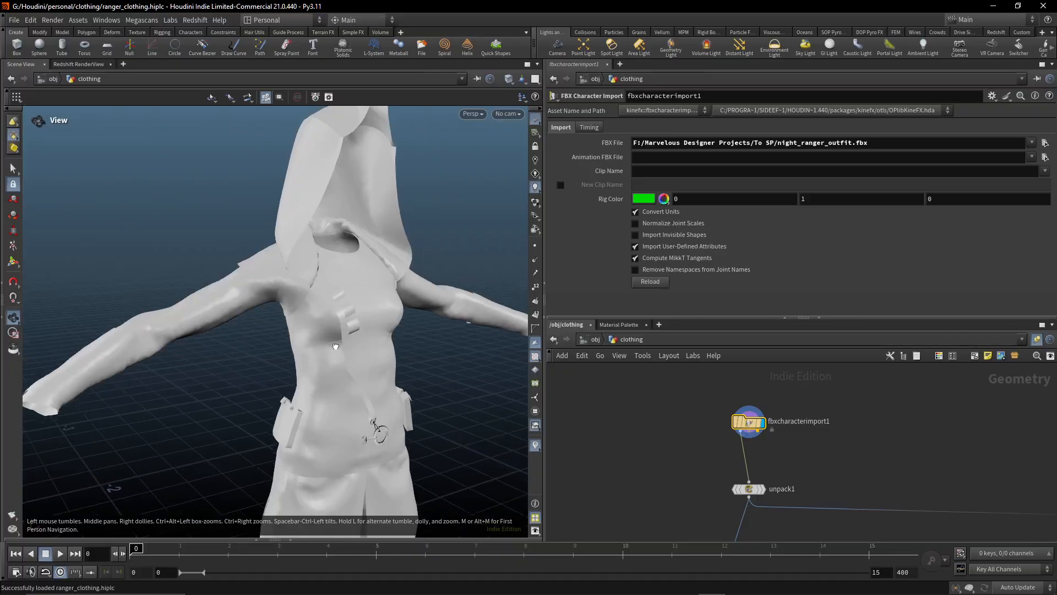
middle_click_drag(335, 347, 366, 329)
mouse_move(365, 329)
left_mouse_down()
mouse_move(437, 337)
mouse_move(384, 338)
left_mouse_up()
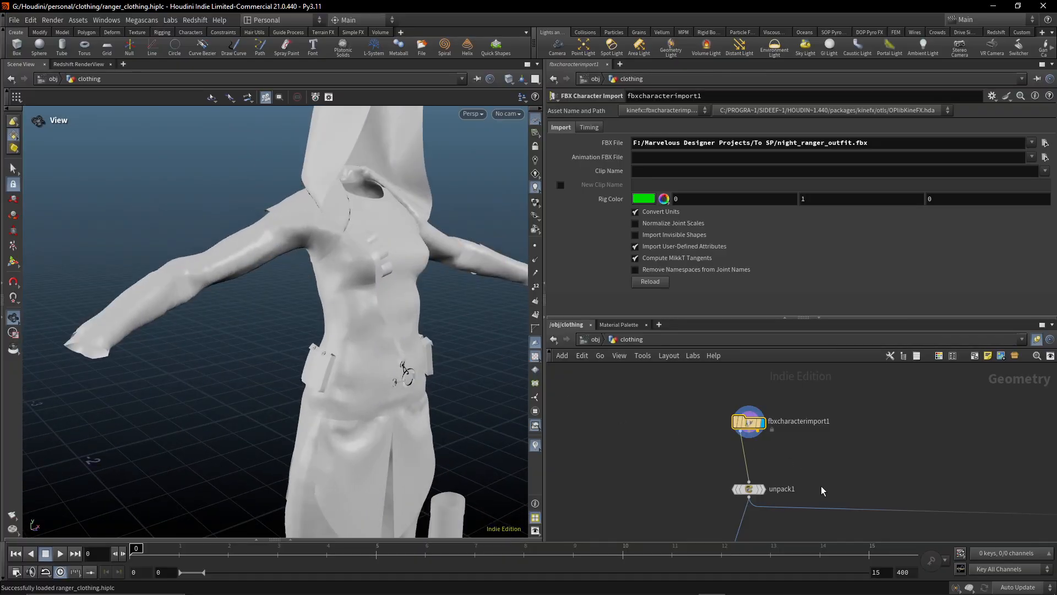
Inspect the geometry info of fbxcharacterimport1, including its rest geometry, primitive types and attributes
middle_click_drag(775, 502, 765, 441)
scroll(765, 441, "up", 3)
middle_click_drag(665, 397, 664, 458)
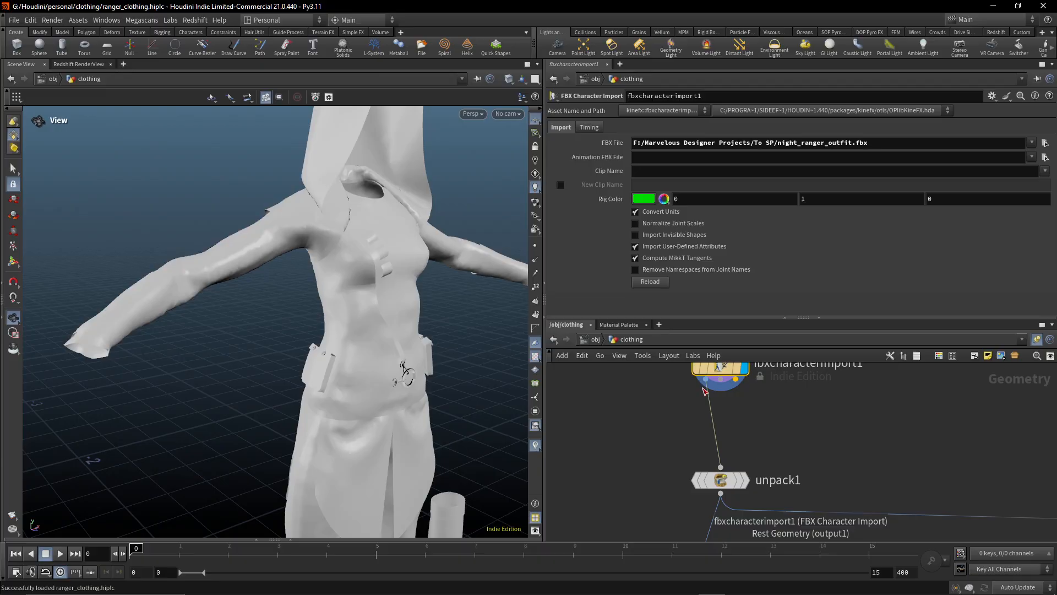
middle_click_drag(716, 408, 721, 452)
middle_click(726, 420)
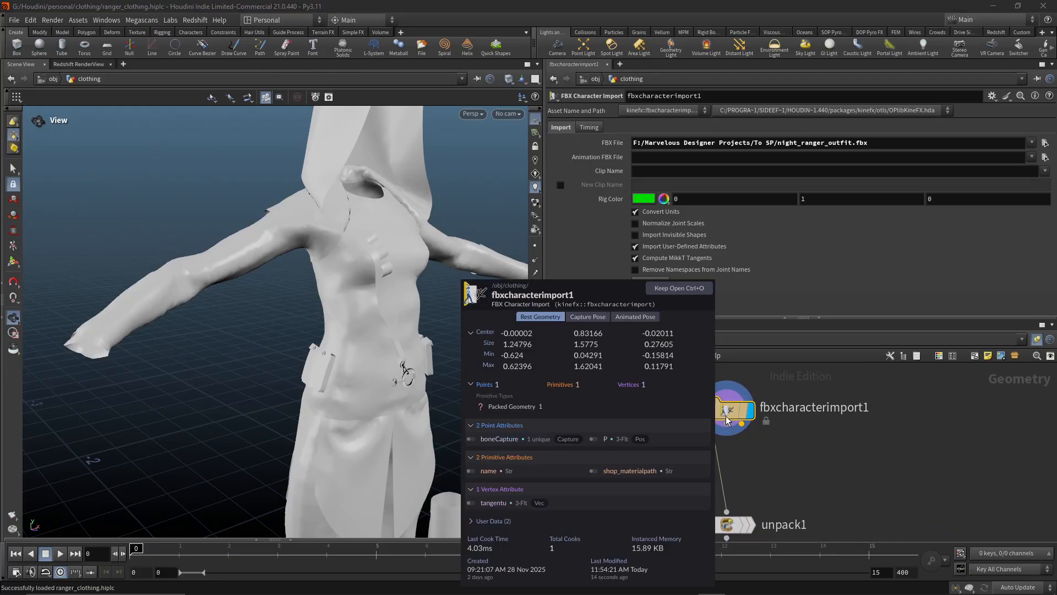
Display the unpack1 node and inspect its geometry info, including the fbx_material_name and material_override primitive attributes
middle_click_drag(760, 528, 768, 436)
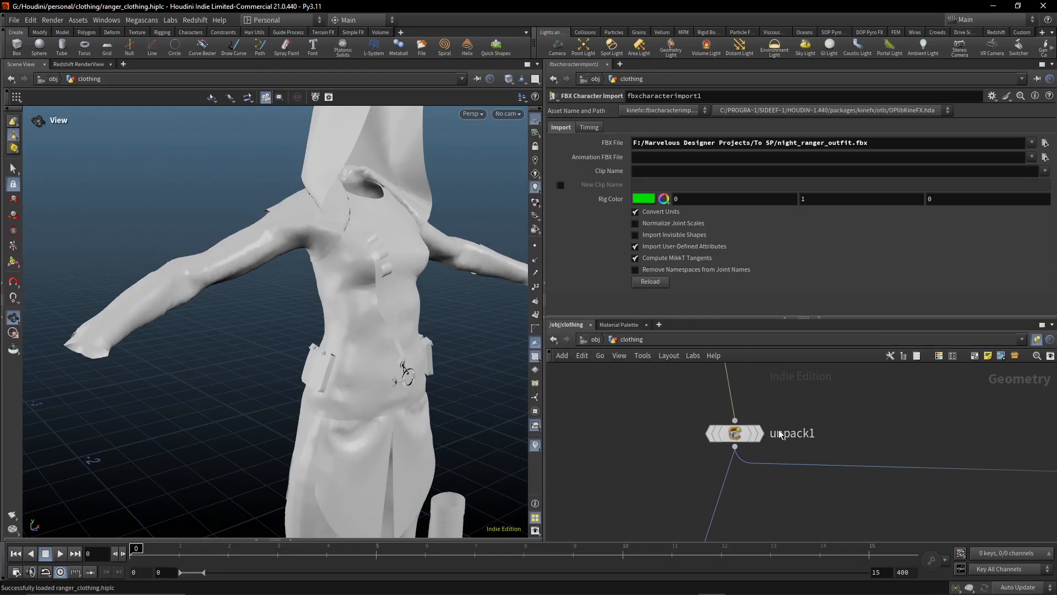
left_click(759, 434)
left_click(736, 434)
middle_click(739, 436)
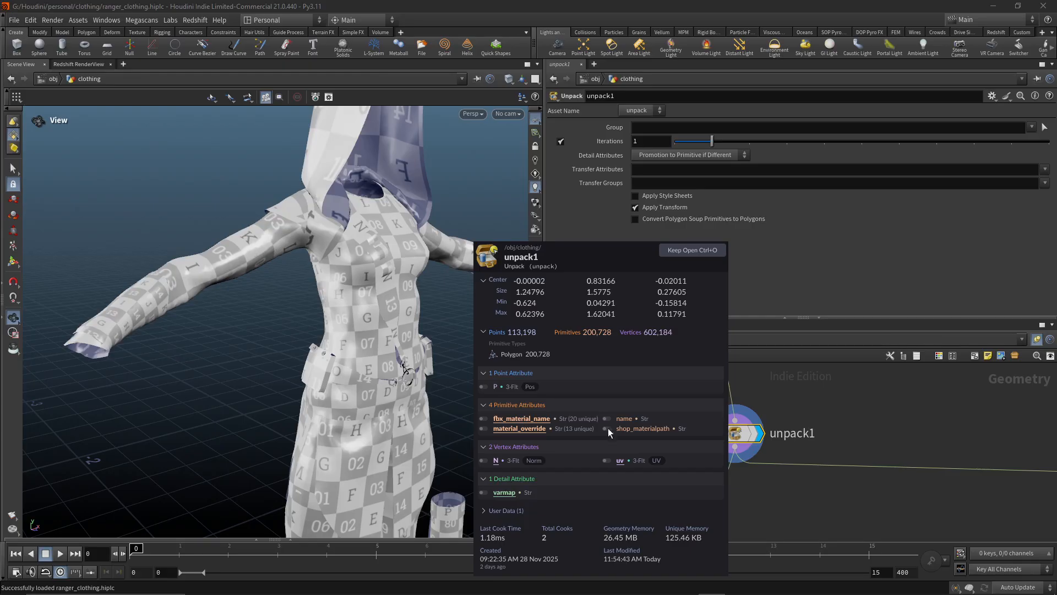
middle_click_drag(600, 427, 601, 427)
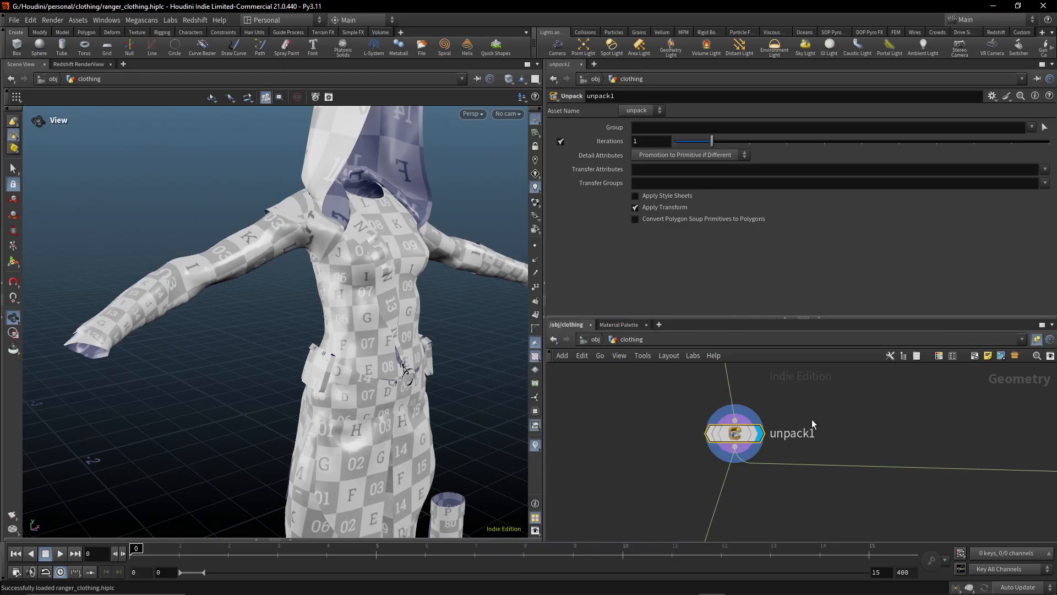
Display the blast2 node that isolates the Hook and Ring_O materials and review its group settings
middle_click_drag(812, 421, 817, 428)
scroll(817, 428, "down", 3)
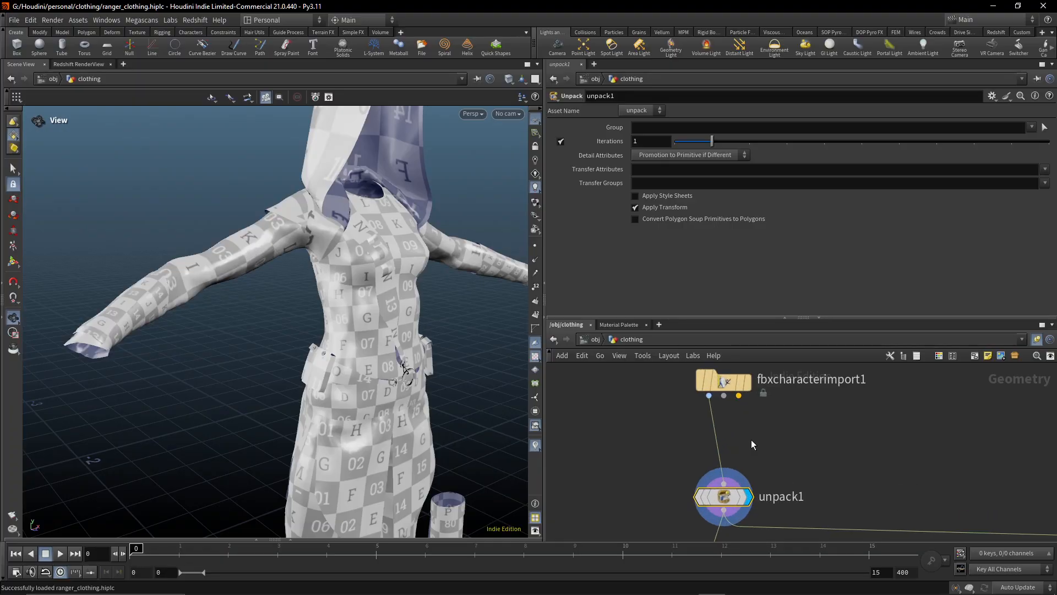
scroll(752, 440, "up", 2)
scroll(756, 421, "down", 4)
middle_click_drag(824, 474, 525, 426)
scroll(790, 447, "up", 3)
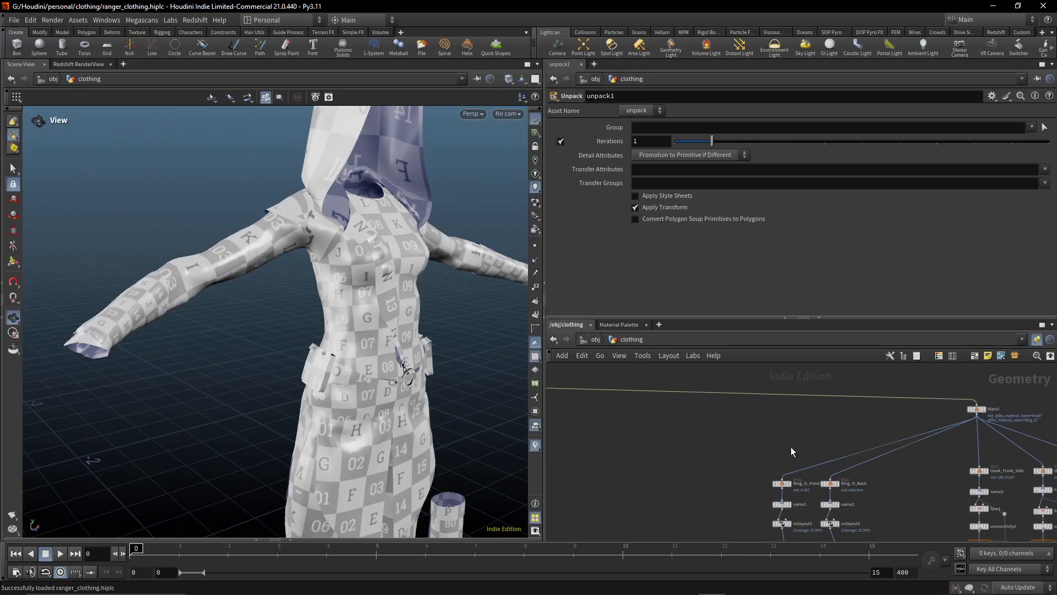
middle_click_drag(829, 449, 632, 479)
scroll(883, 454, "down", 2)
scroll(872, 422, "up", 2)
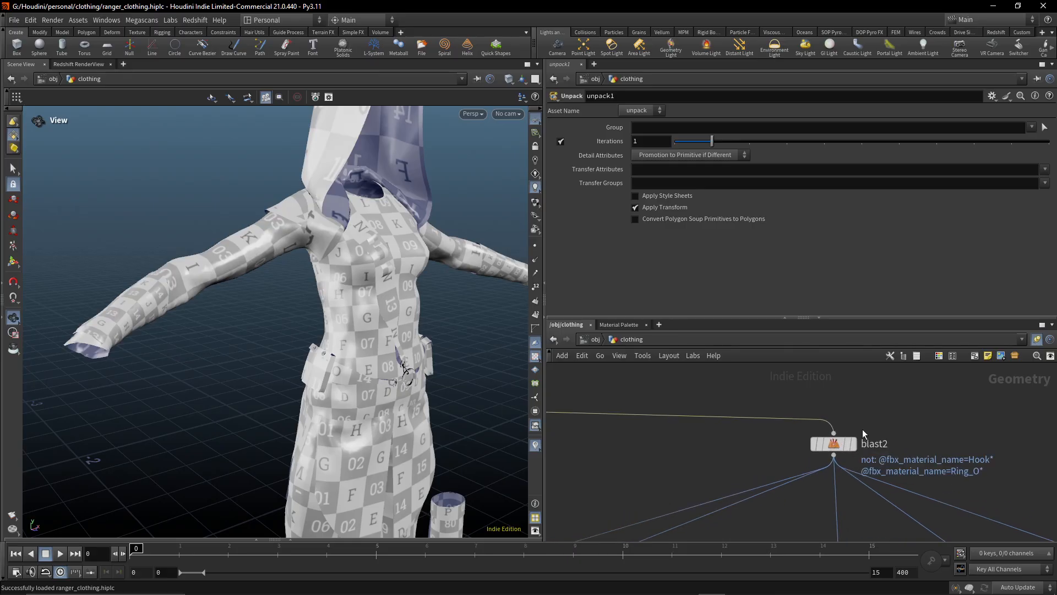
left_click(852, 442)
left_click(834, 444)
scroll(674, 476, "down", 3)
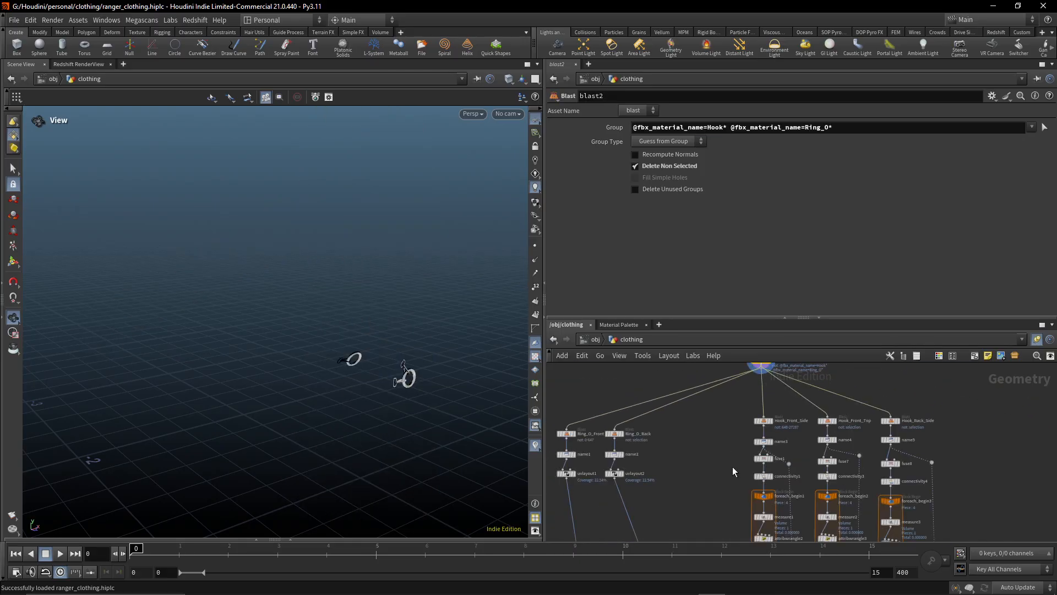
Show the blast2 hardware geometry in the UV viewport and frame it
middle_click_drag(733, 467, 744, 429)
key("space+5")
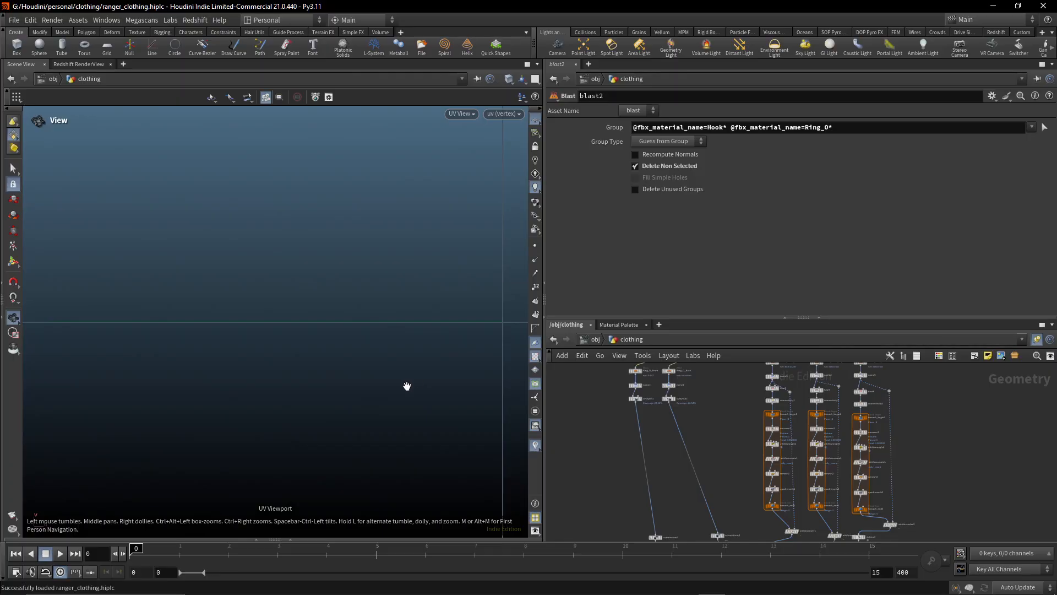
key("f")
Display uvlayout1 and uvlayout2 in the Ring_O branches to review the packed ring UVs
middle_click_drag(741, 409, 718, 360)
middle_click_drag(713, 455, 762, 545)
scroll(707, 460, "up", 5)
middle_click_drag(761, 443, 848, 484)
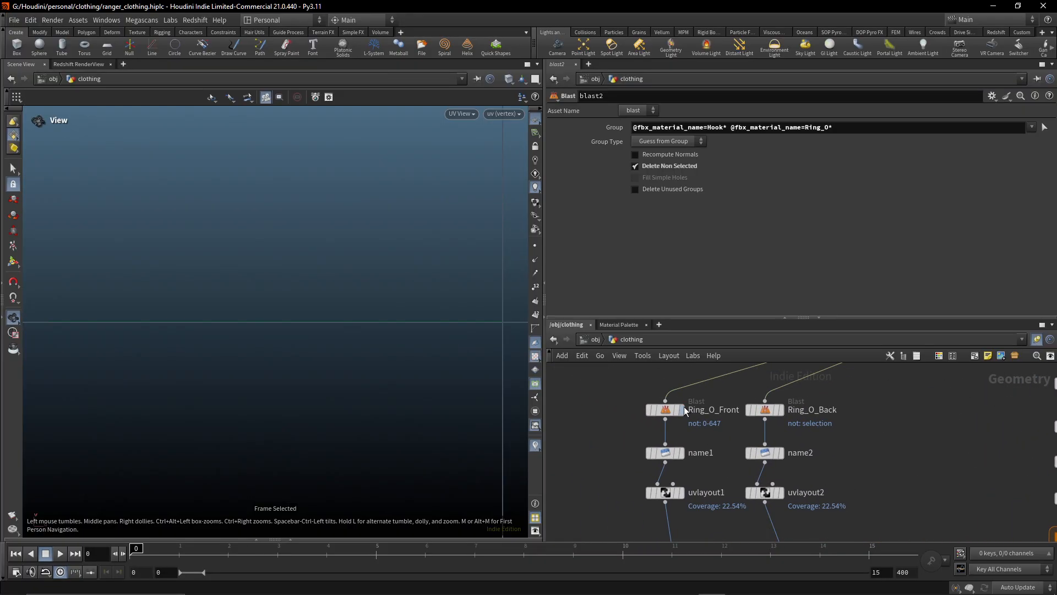
left_click(665, 493)
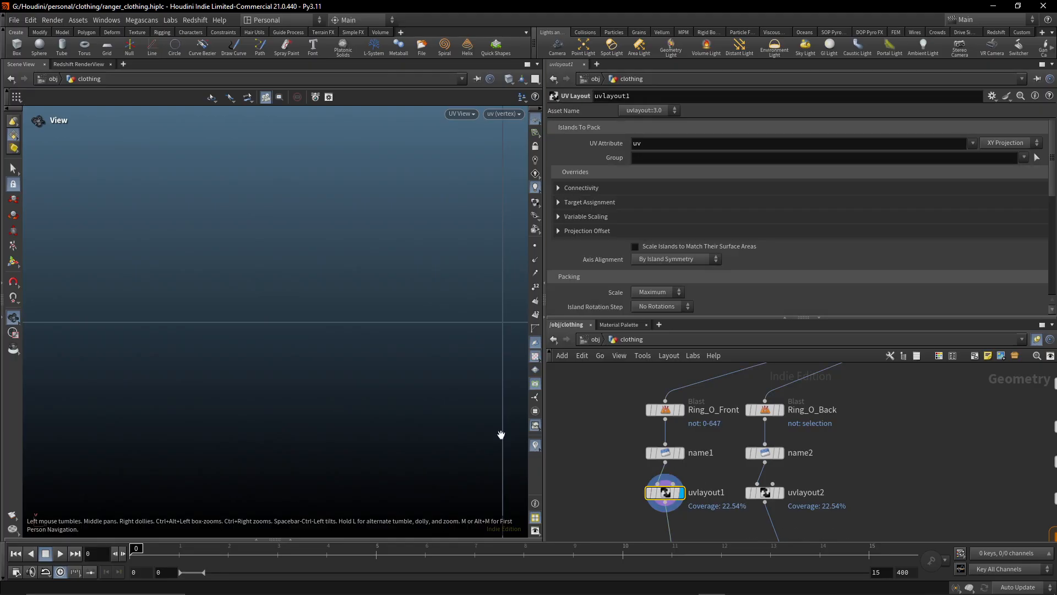
key("f")
middle_click_drag(790, 489, 777, 468)
key("r")
left_click(753, 474)
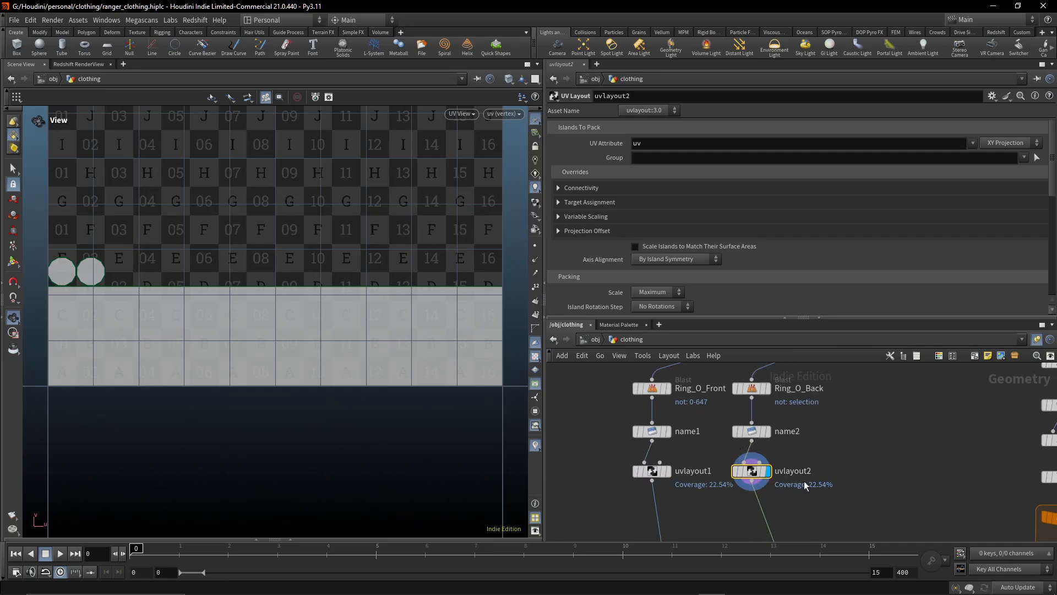
Review the UV Transform settings of uvtransform3 and uvtransform4 at the end of the ring branches
scroll(749, 472, "down", 5)
scroll(679, 415, "up", 5)
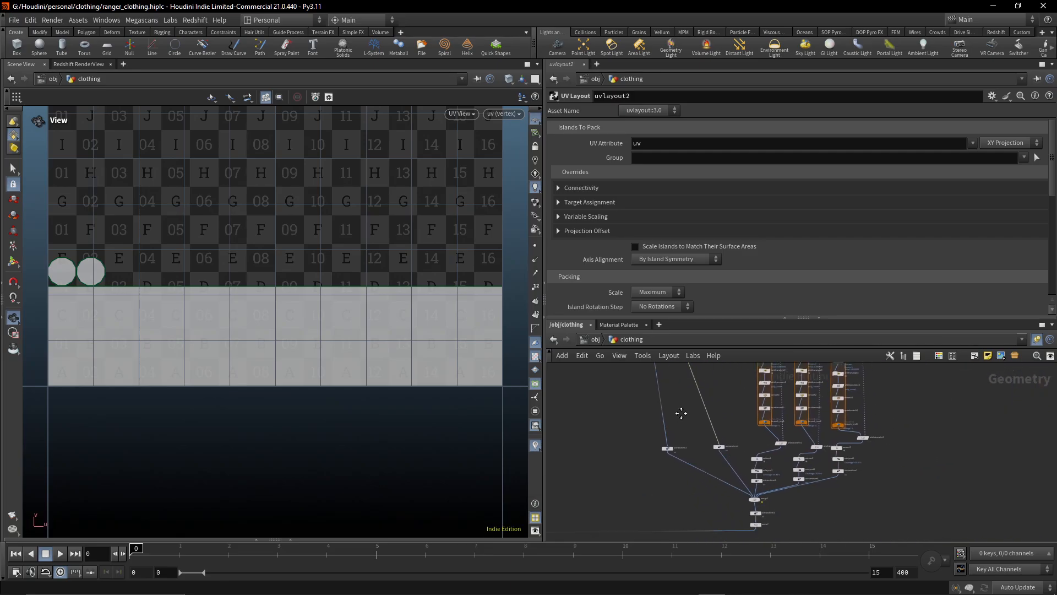
left_click_drag(680, 422, 641, 463)
middle_click_drag(689, 433, 659, 468)
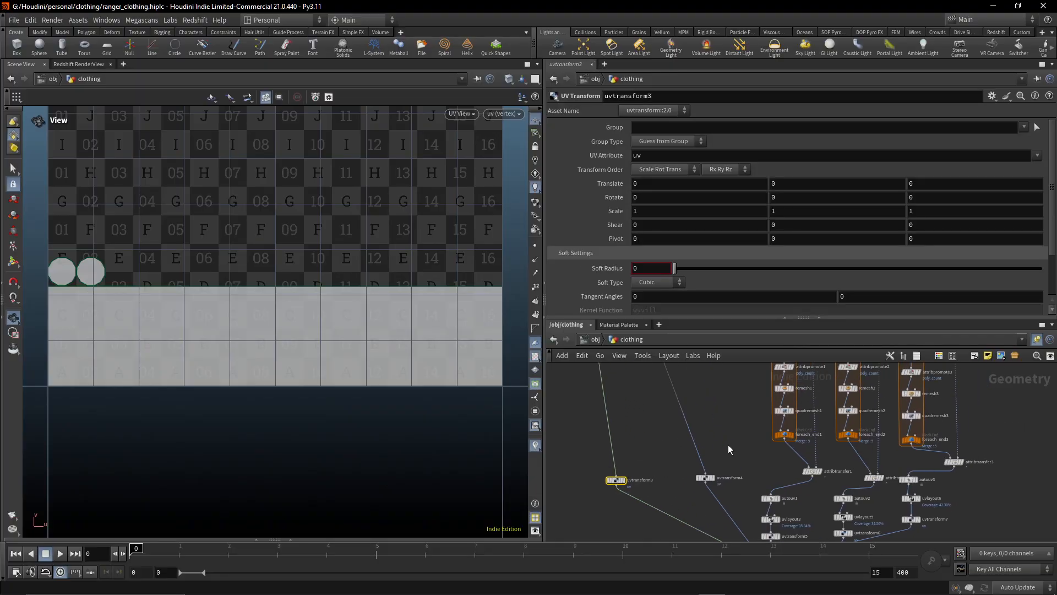
left_click_drag(728, 446, 695, 487)
Display the Hook_Front_Side blast node in the perspective viewport and examine the isolated hook up close
middle_click_drag(707, 440, 614, 509)
middle_click_drag(622, 394, 639, 514)
scroll(655, 428, "up", 3)
middle_click_drag(663, 423, 630, 472)
scroll(633, 468, "up", 3)
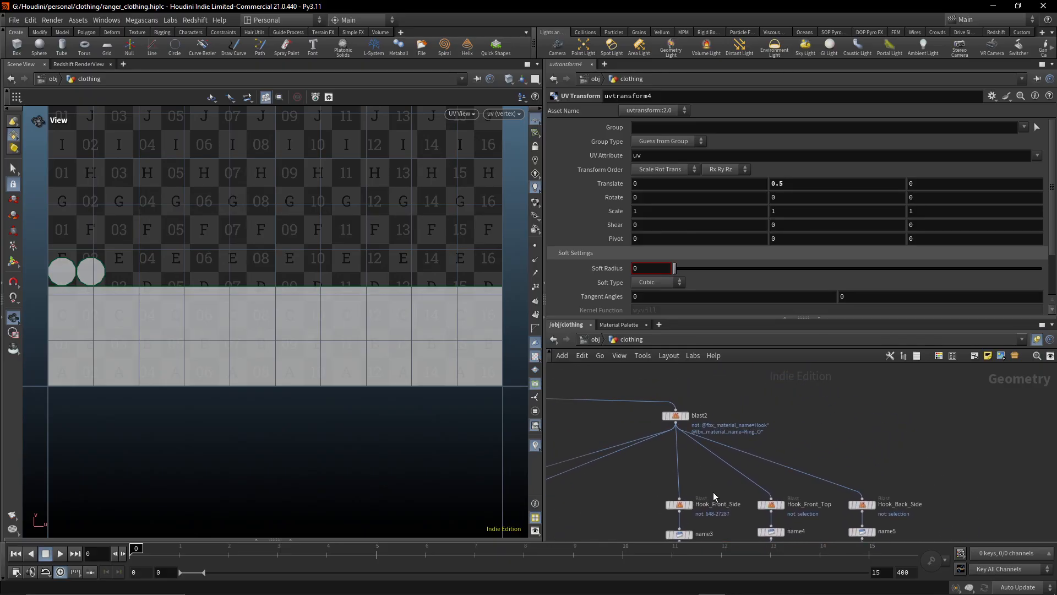
middle_click_drag(691, 489, 716, 453)
left_click(715, 449)
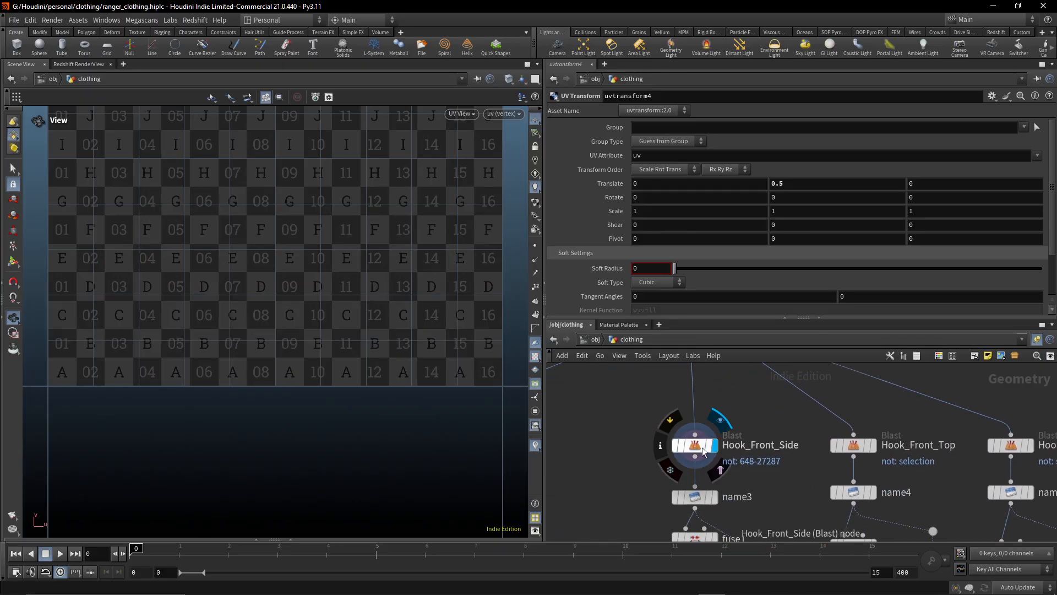
key("space+1")
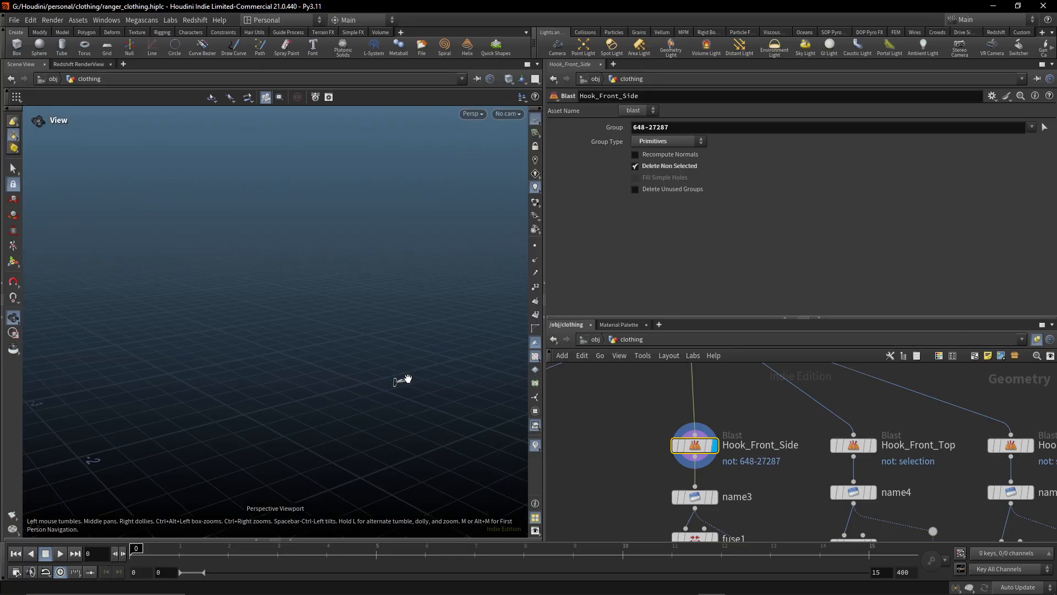
key("f")
left_click_drag(317, 366, 286, 368)
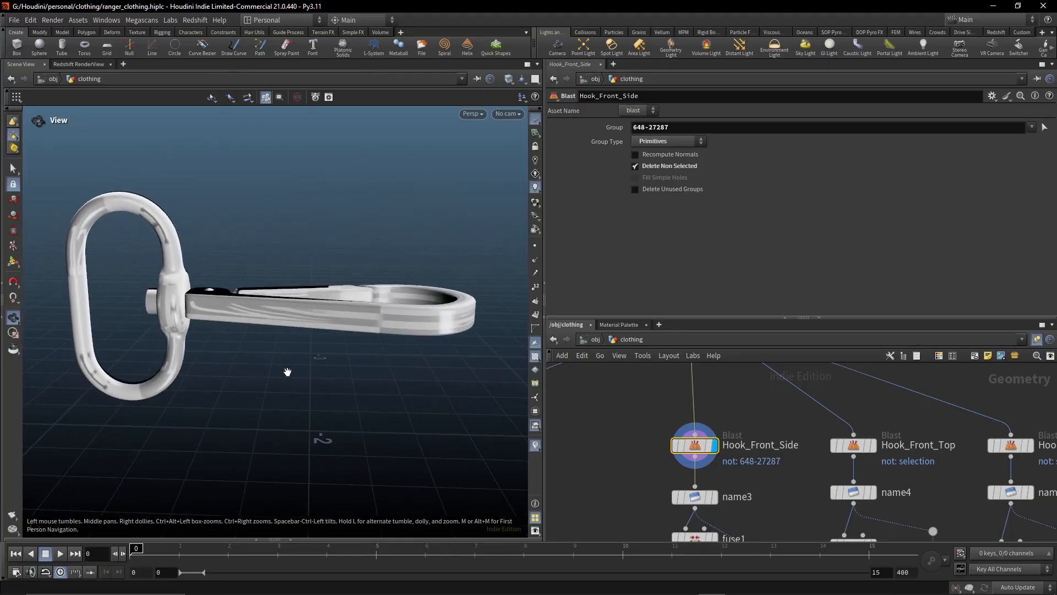
Move the wire dot beside fuse1 slightly farther from the node to tidy the front side hook branch
middle_click_drag(762, 501, 792, 403)
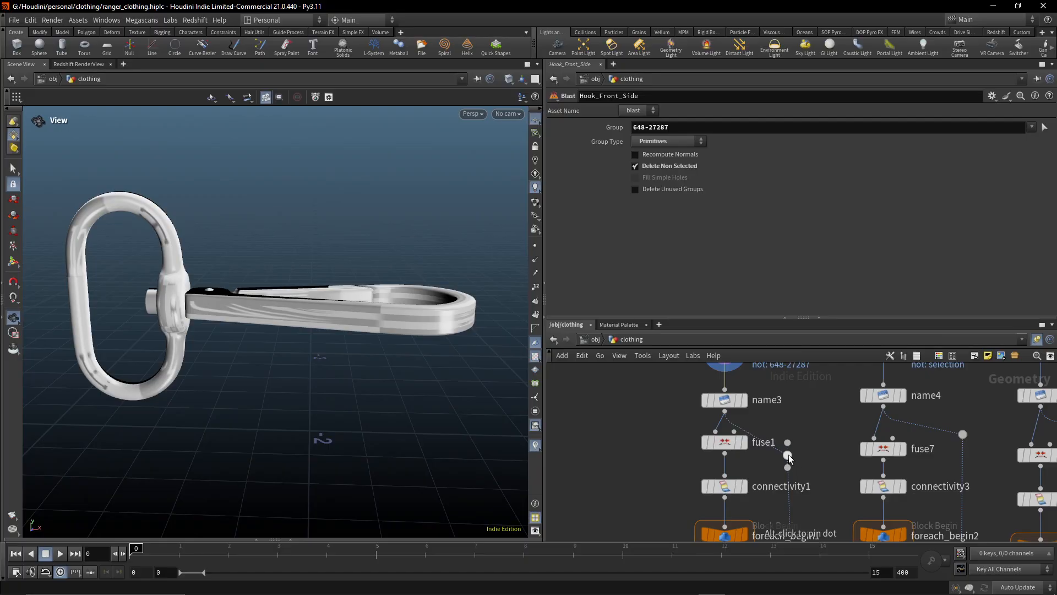
left_click_drag(788, 456, 805, 448)
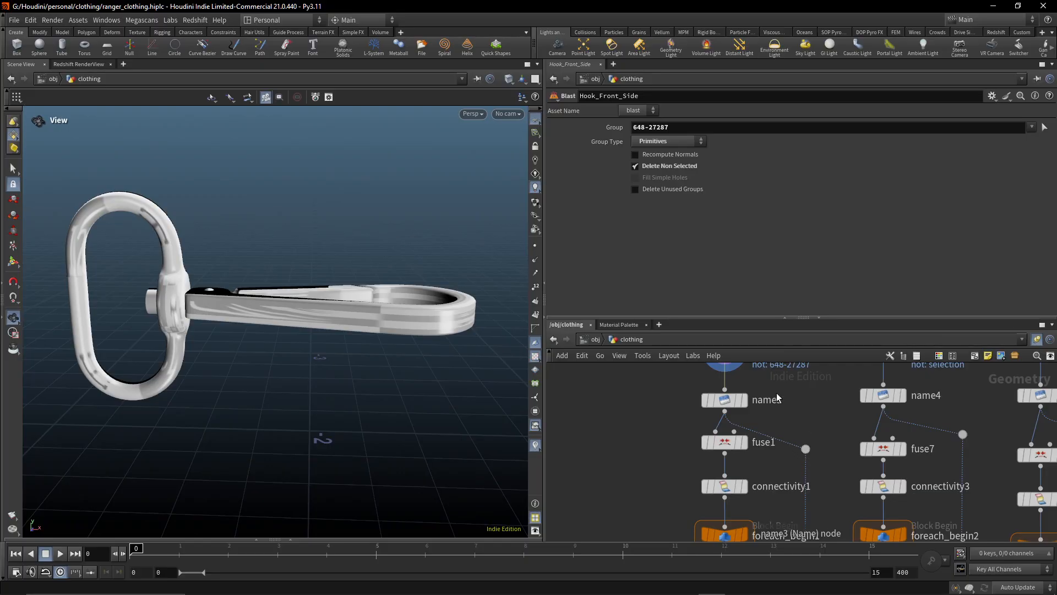
Display the name3 node and review its rename settings, including the opinput expression that supplies the new material name
middle_click_drag(777, 398, 825, 465)
left_click(790, 472)
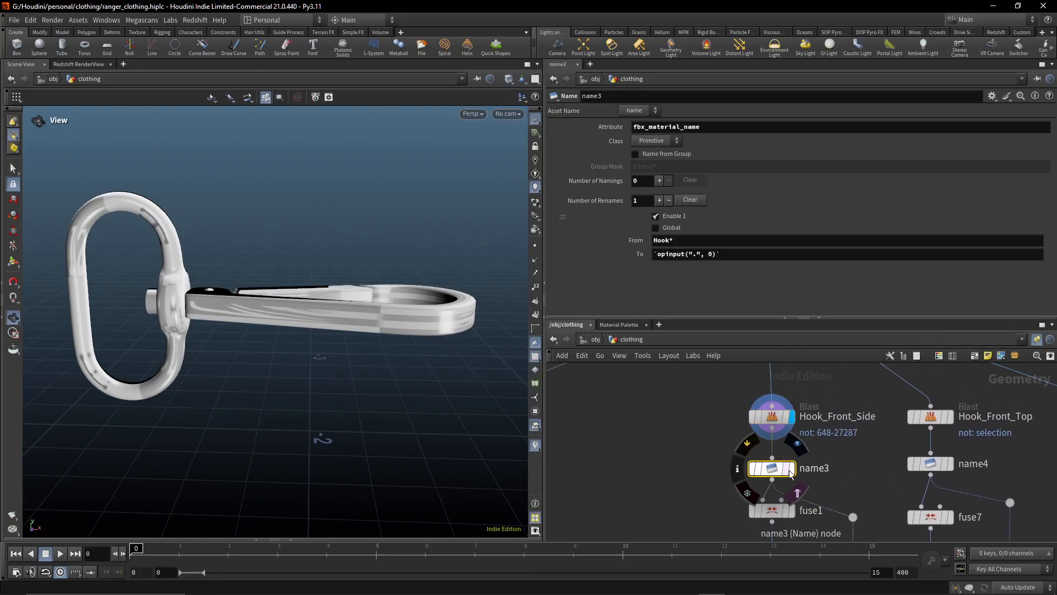
left_click(791, 470)
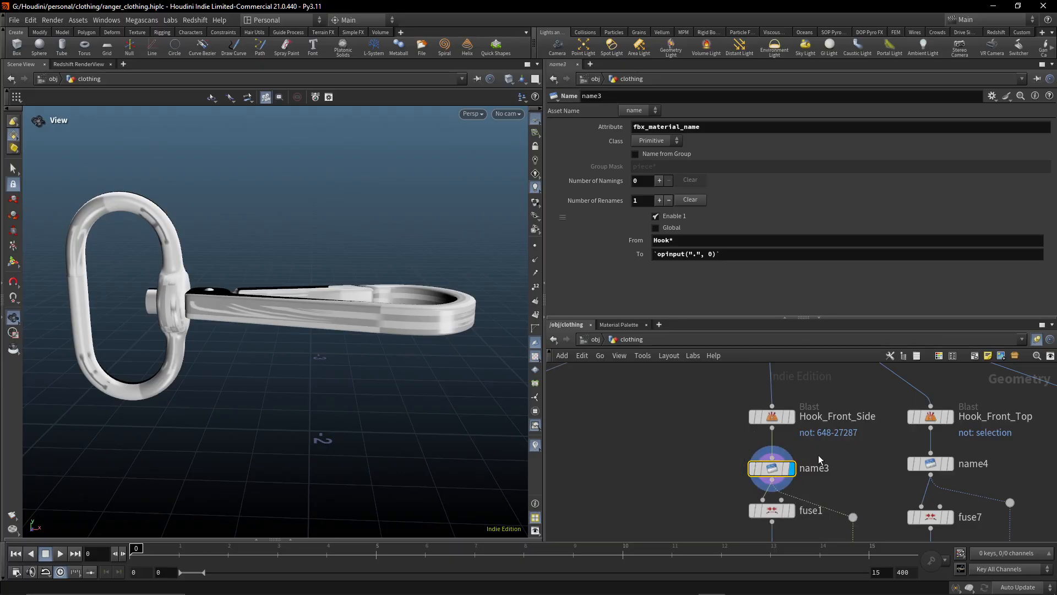
middle_click_drag(830, 436, 794, 451)
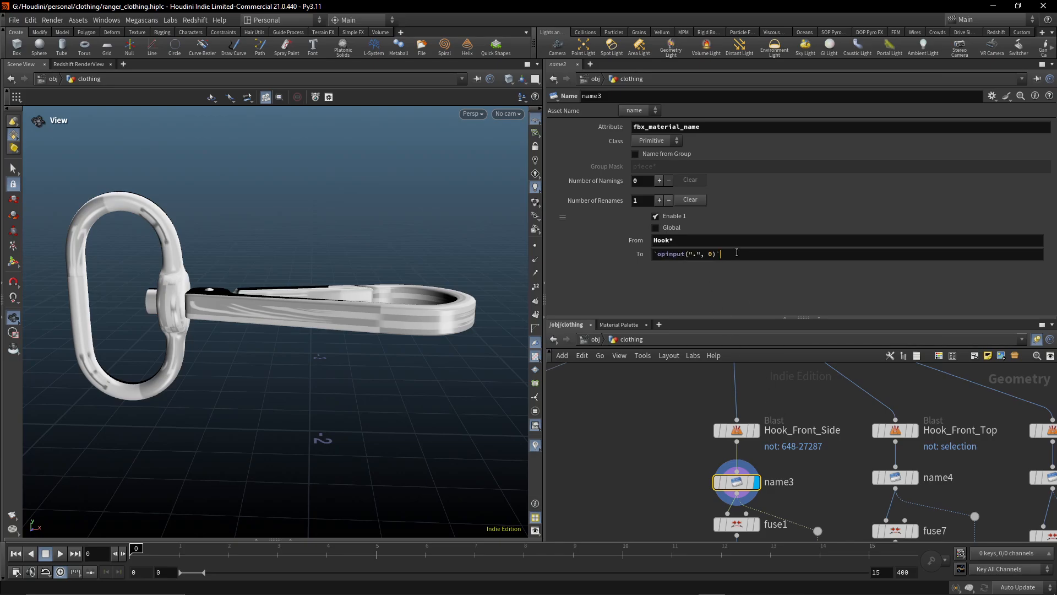
left_click(718, 254)
left_click(714, 254)
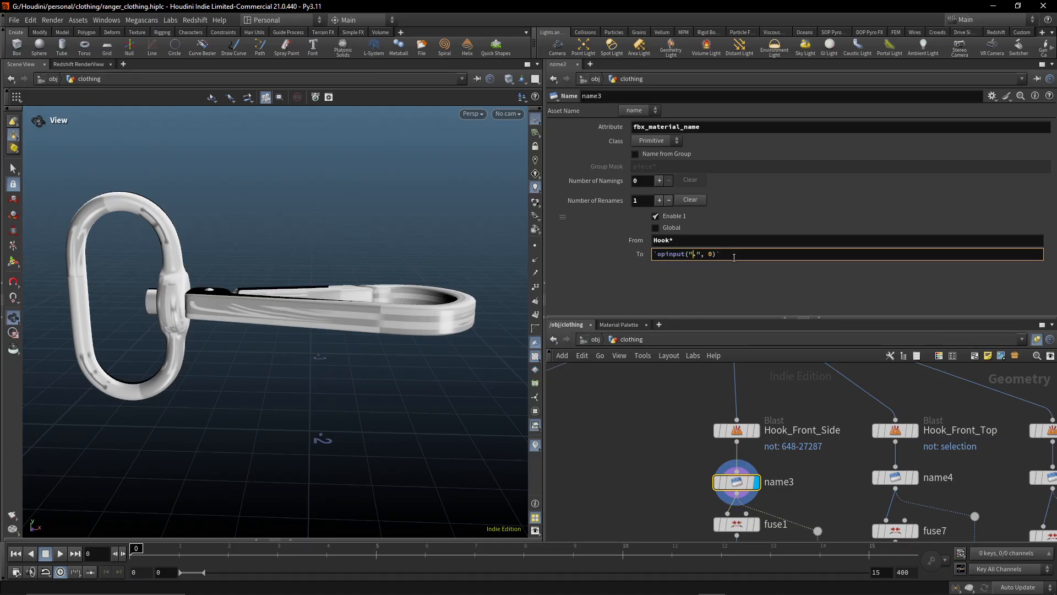
left_click_drag(736, 255, 643, 254)
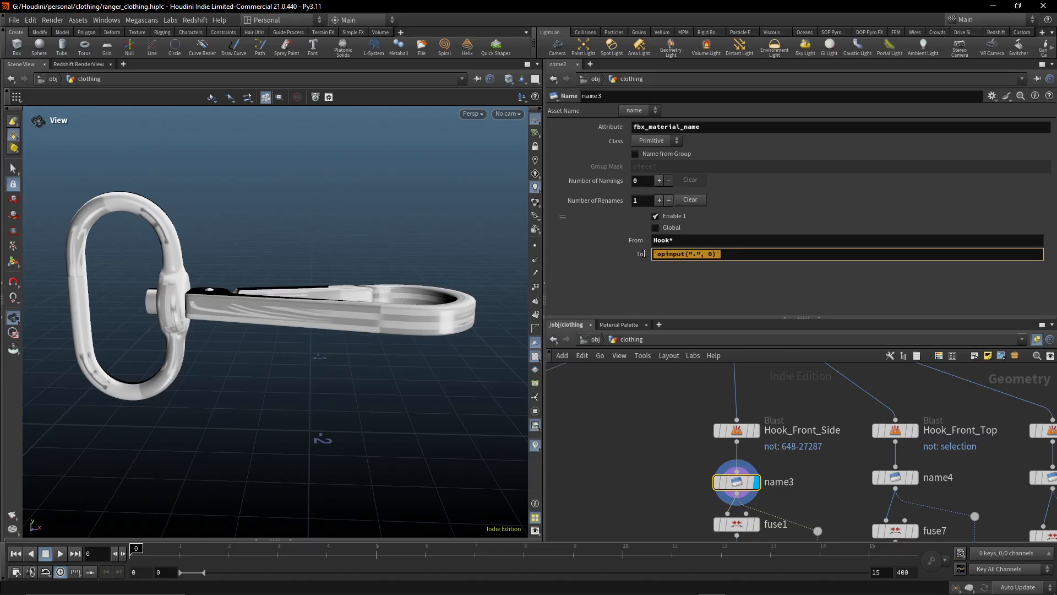
left_click(733, 256)
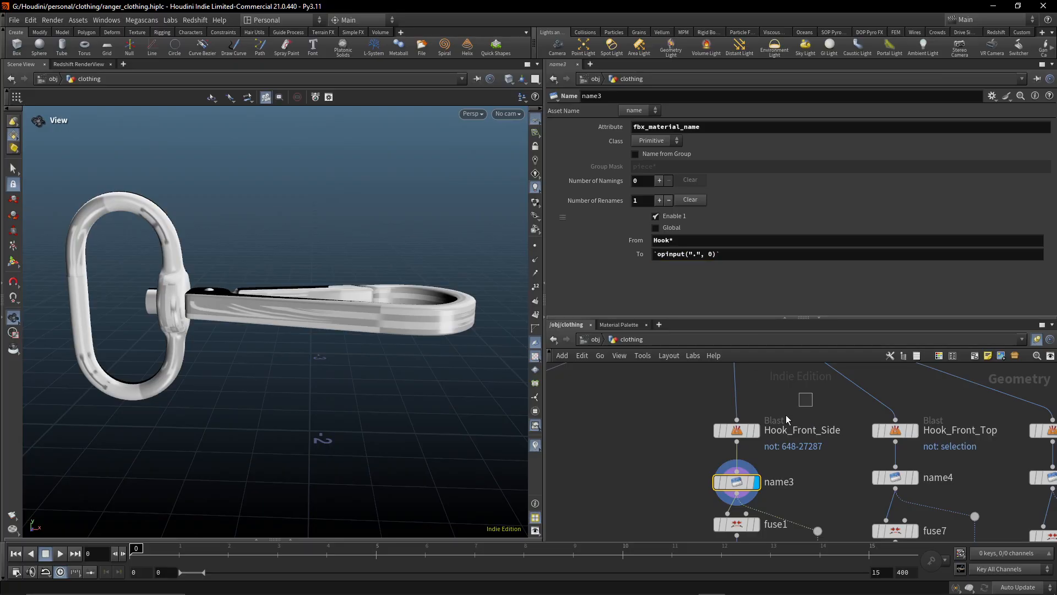
Move the Hook_Front_Side and name3 nodes slightly up in the network to space out the branch above fuse1
left_click(737, 430)
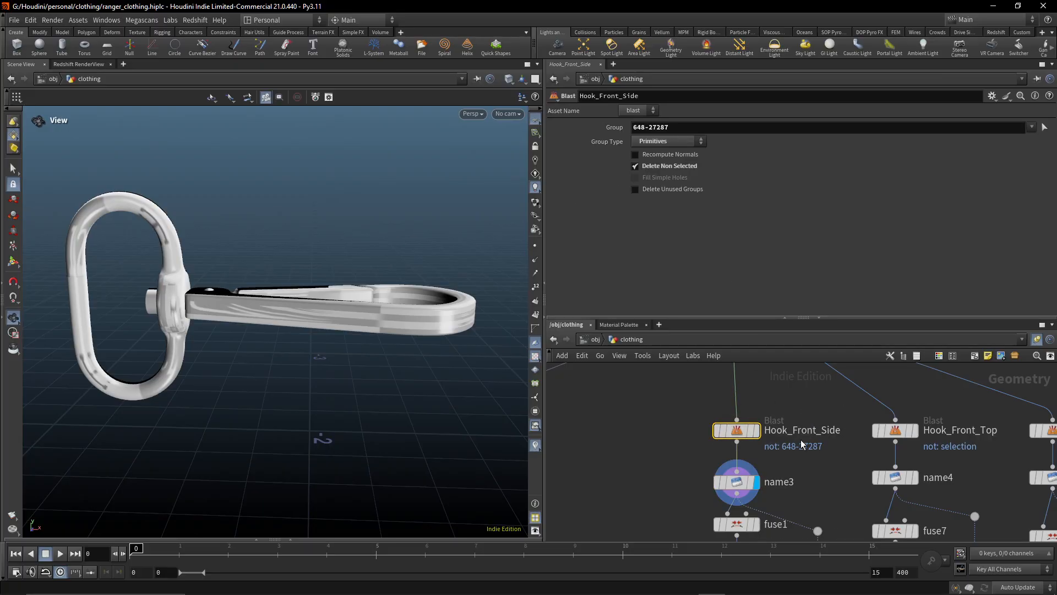
left_click_drag(732, 482, 731, 478)
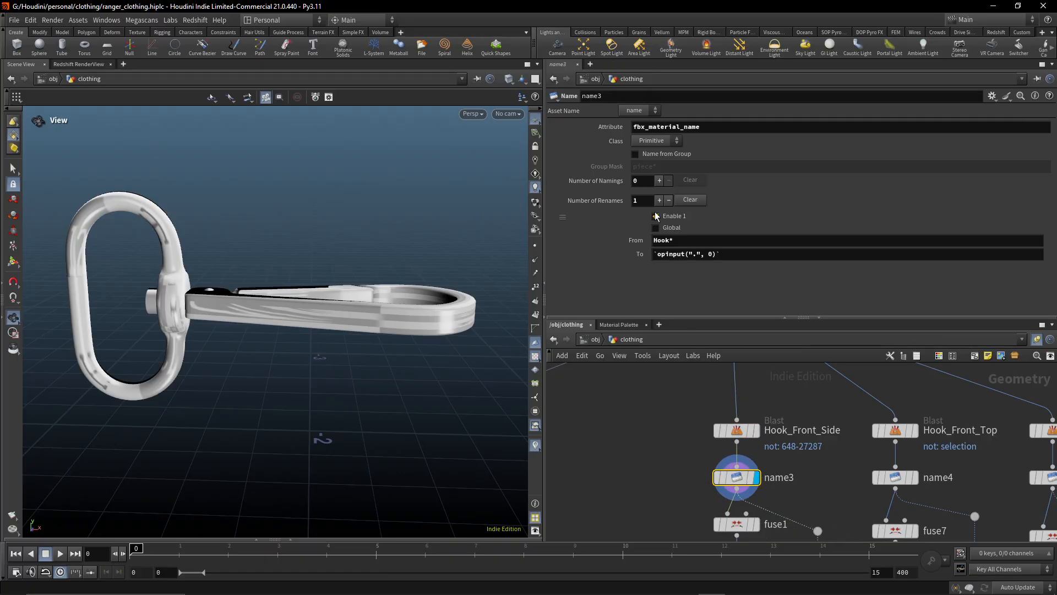
left_click_drag(736, 429, 737, 407)
left_click_drag(748, 473, 748, 458)
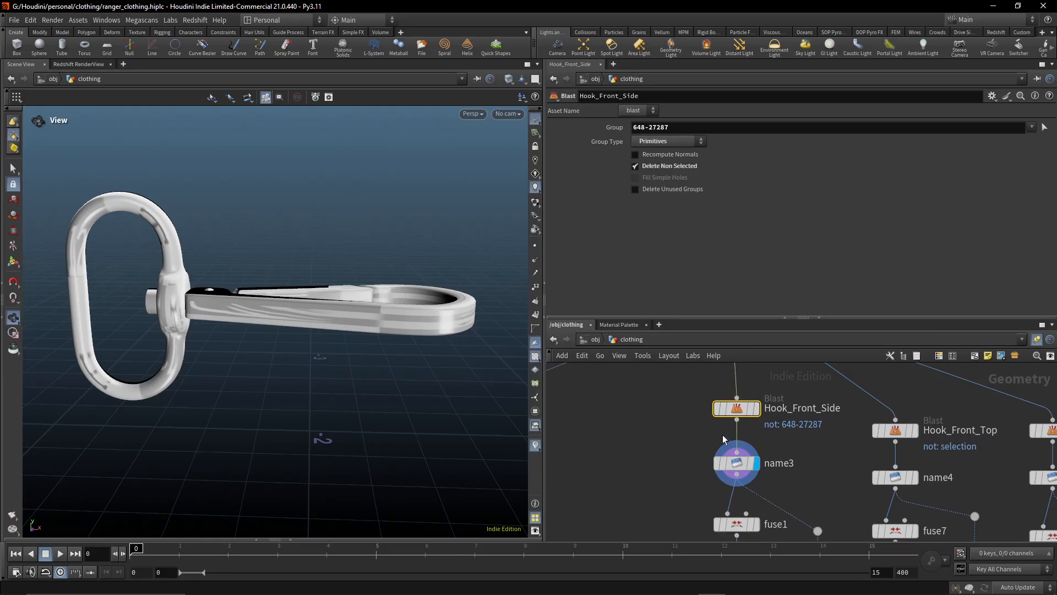
Review the primitive group of the Hook_Front_Side blast, and reselect name3 to compare its settings
left_click_drag(668, 381, 800, 428)
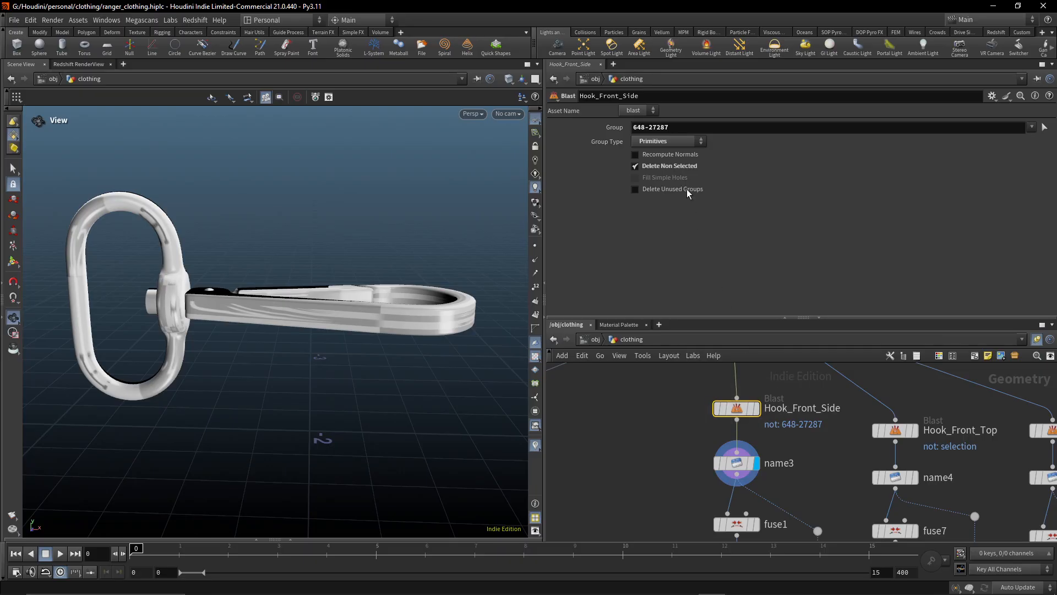
double_click(691, 125)
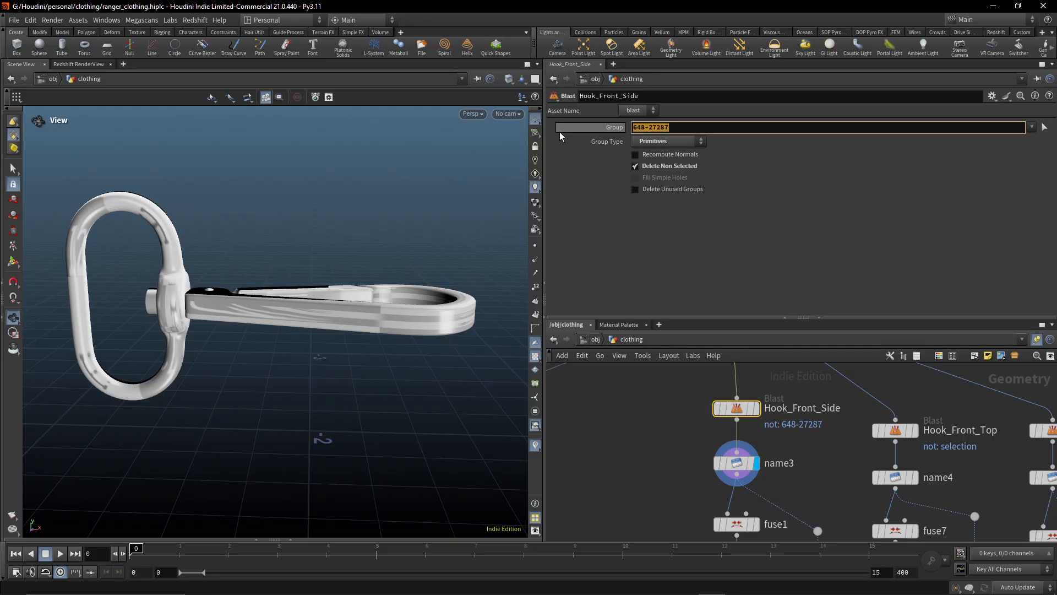
left_click(701, 129)
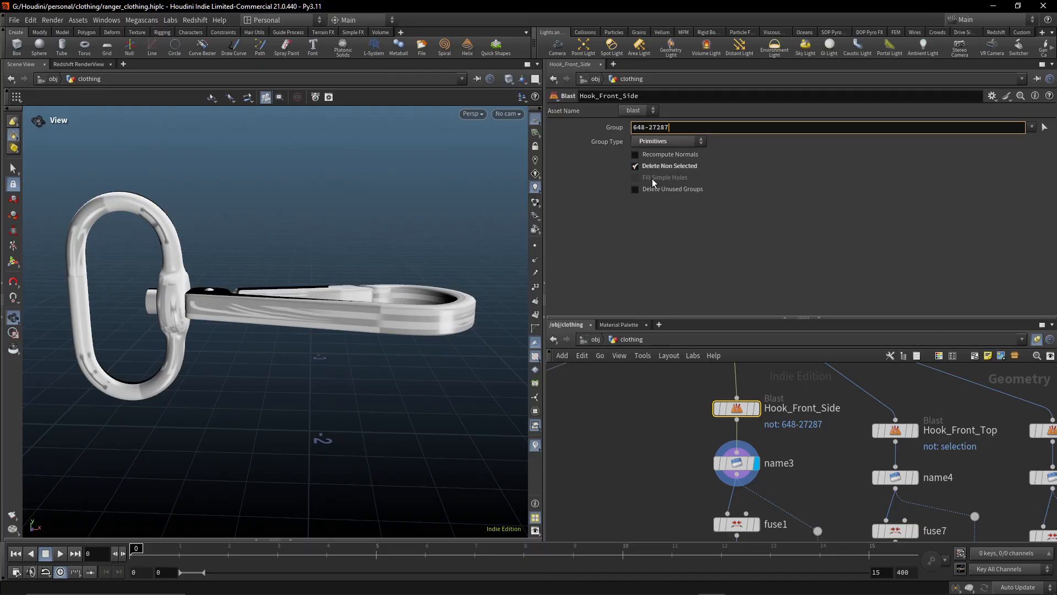
left_click_drag(670, 381, 791, 440)
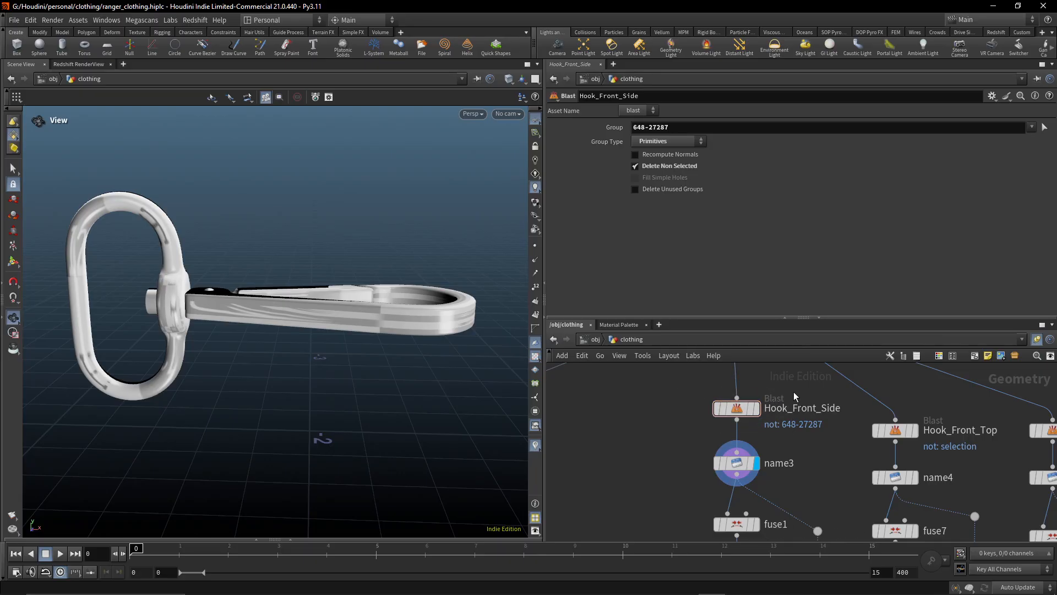
left_click_drag(784, 447, 702, 477)
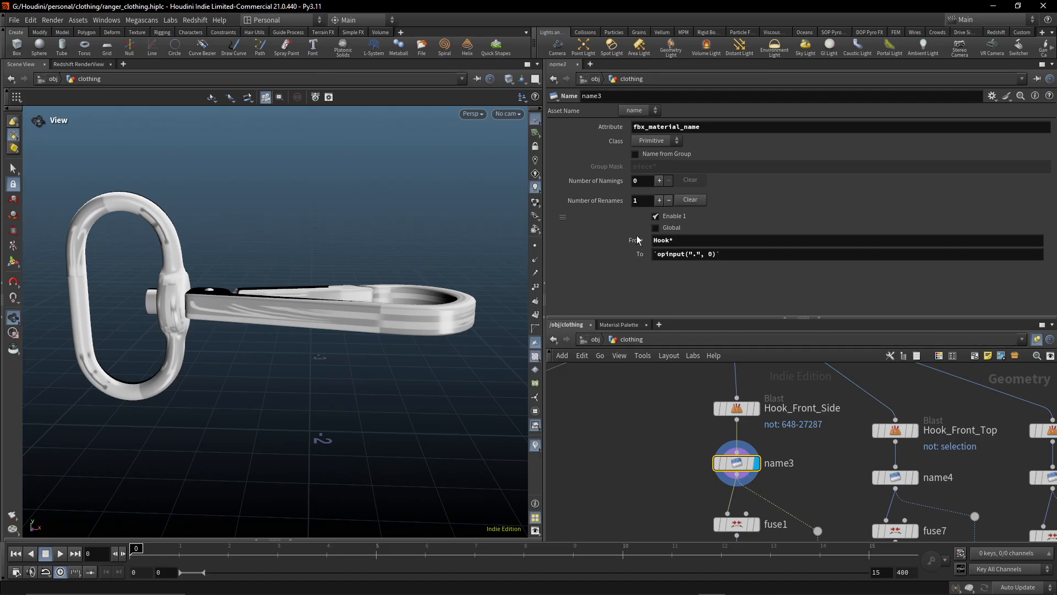
Check name3's attribute name and copy the `opinput(".", 0)` expression from its rename target
double_click(724, 129)
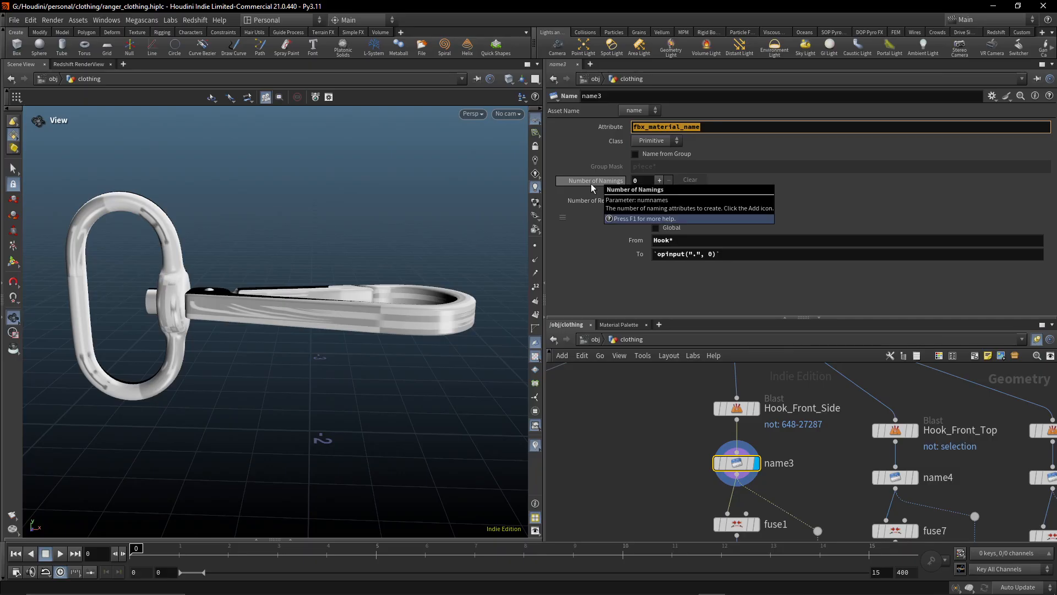
left_click(732, 251)
key("ctrl+c")
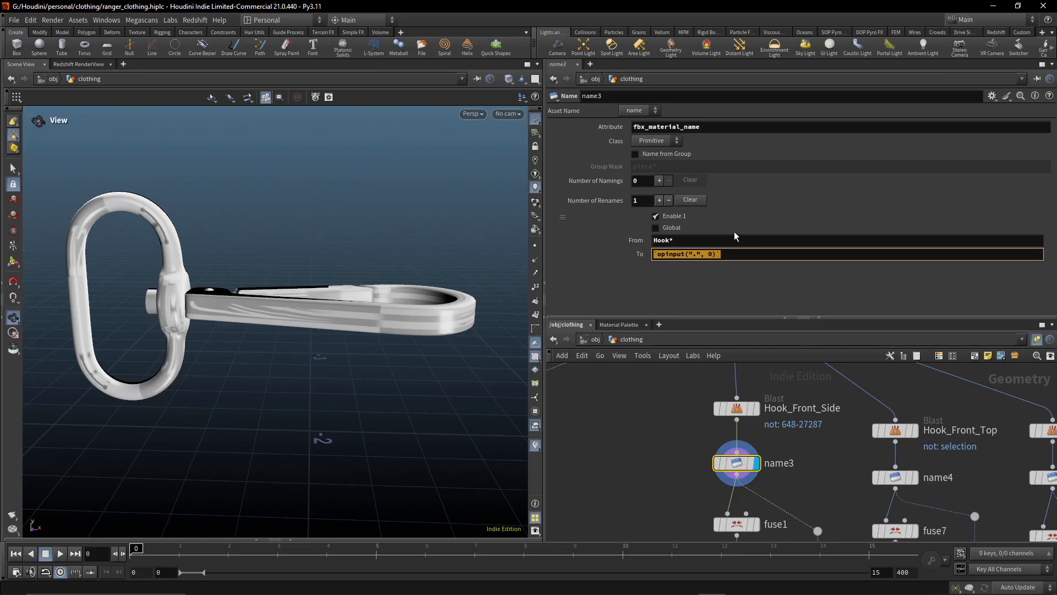
left_click(668, 201)
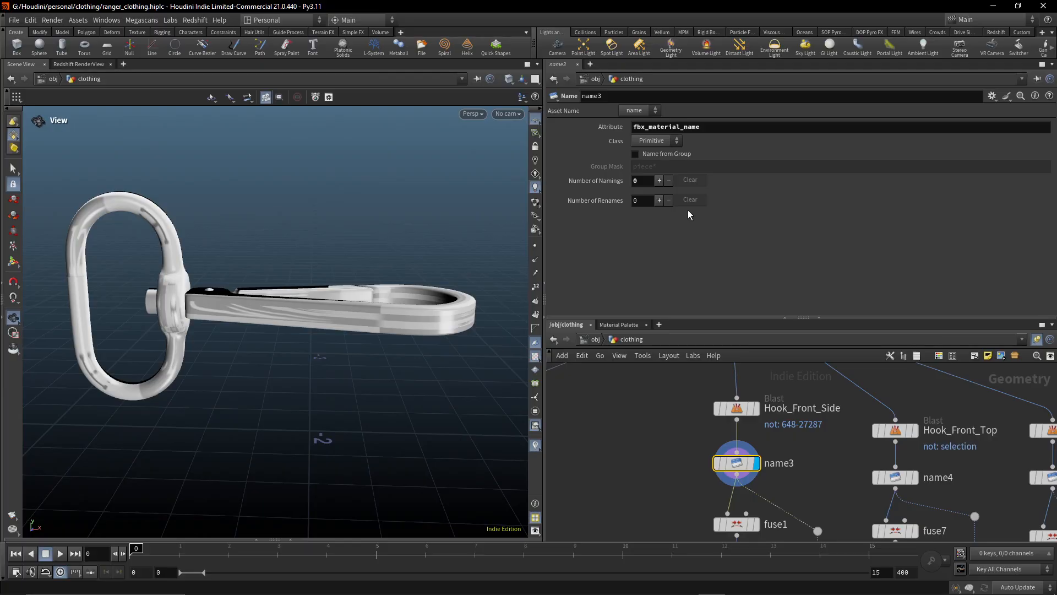
key("ctrl+z")
key("ctrl+z")
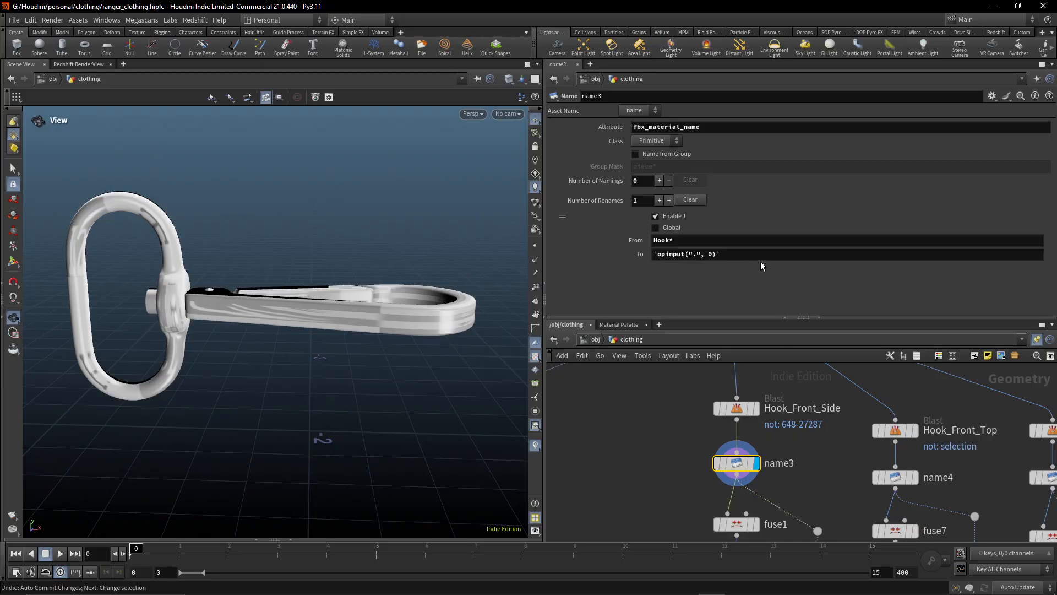
Replace name3's rename entry with one naming entry that uses group * and the name `opinput(".", 0)`
left_click(669, 201)
left_click(659, 180)
left_click(737, 197)
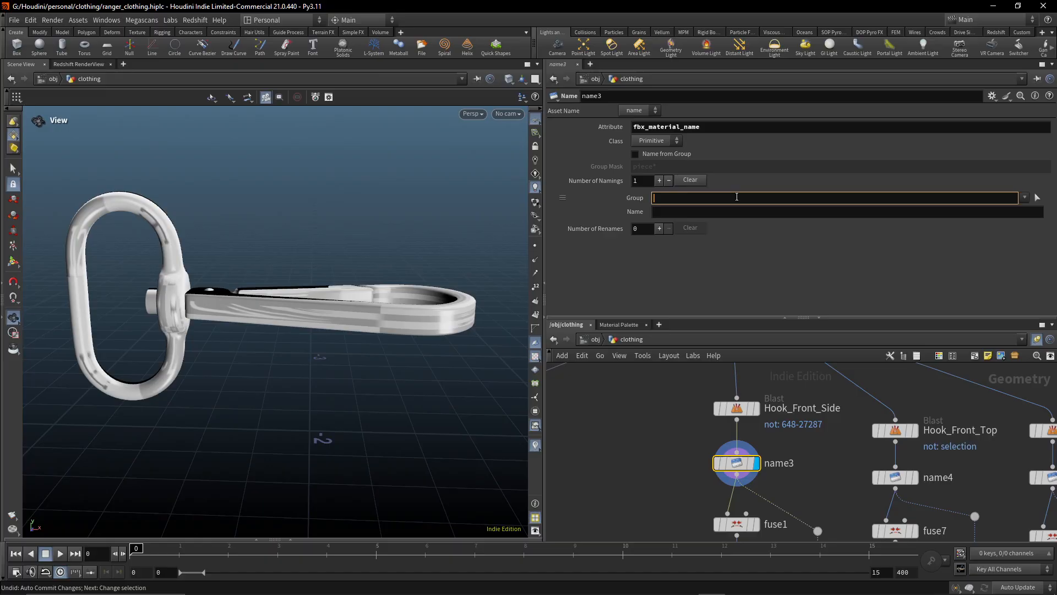
key("Tab")
key("ctrl+v")
key("Return")
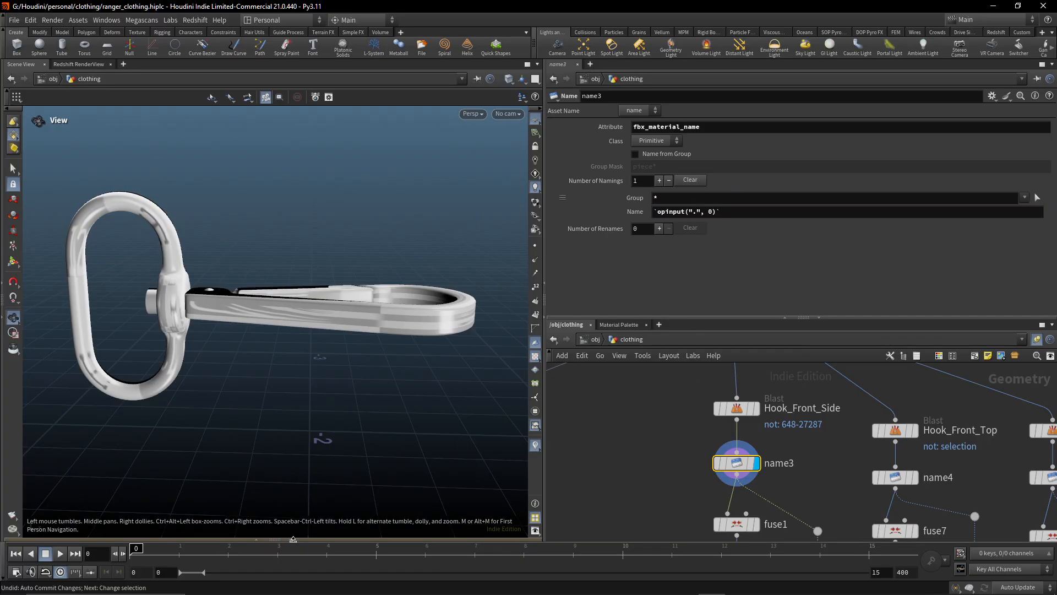
Open the geometry spreadsheet on name3's primitive attributes and widen the columns to inspect the fbx_material_name values
left_click(290, 539)
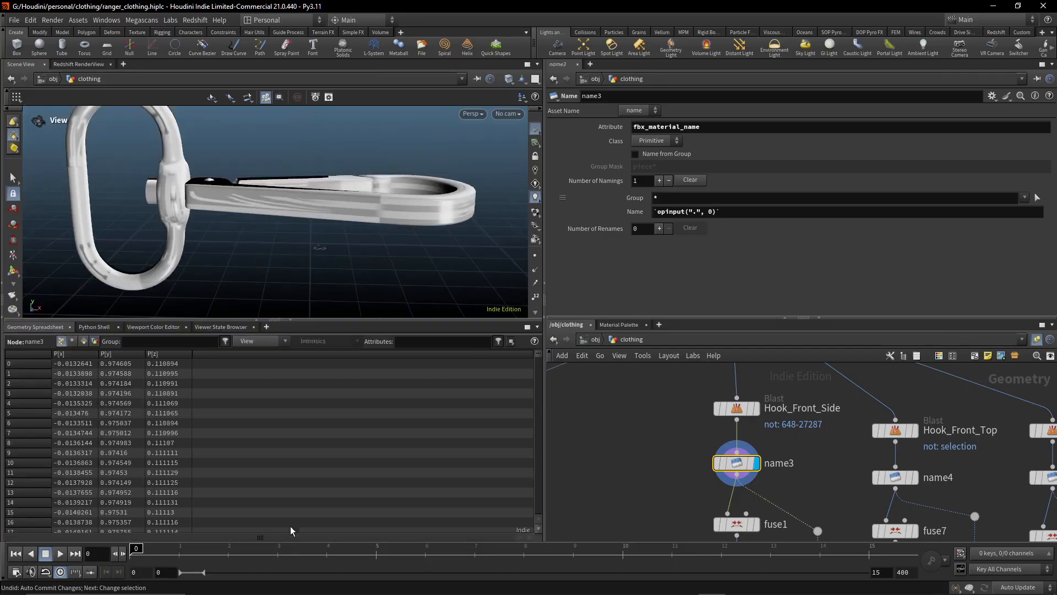
left_click(85, 341)
left_click_drag(192, 356, 237, 356)
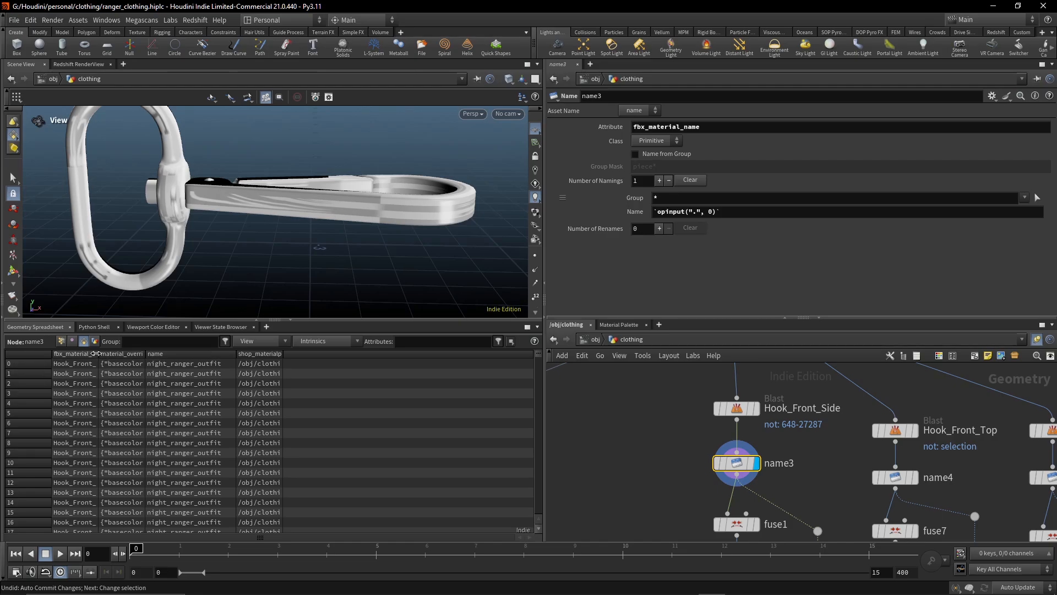
left_click_drag(99, 353, 173, 353)
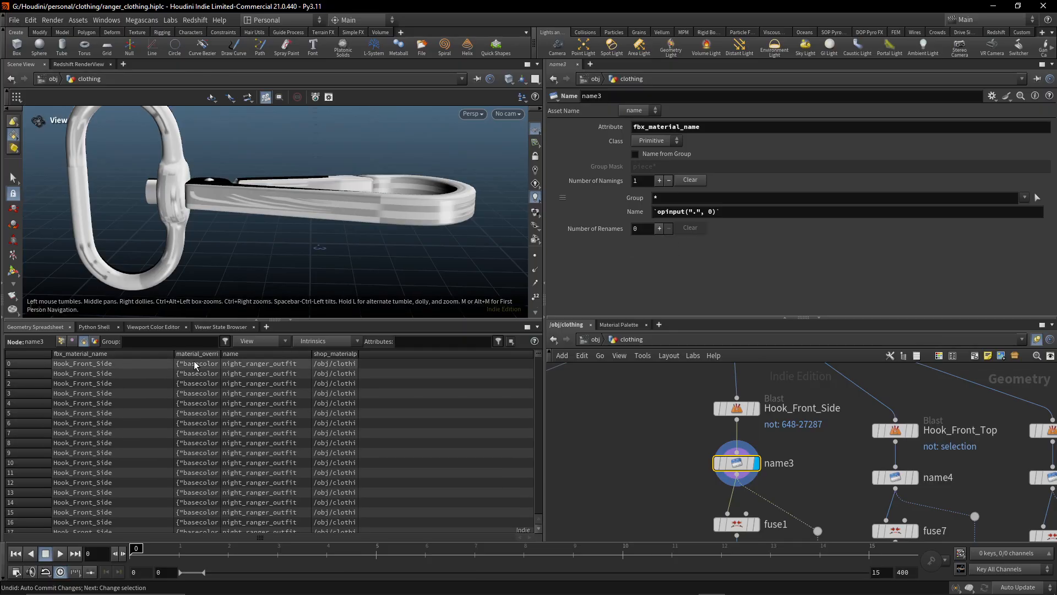
left_click_drag(174, 353, 139, 353)
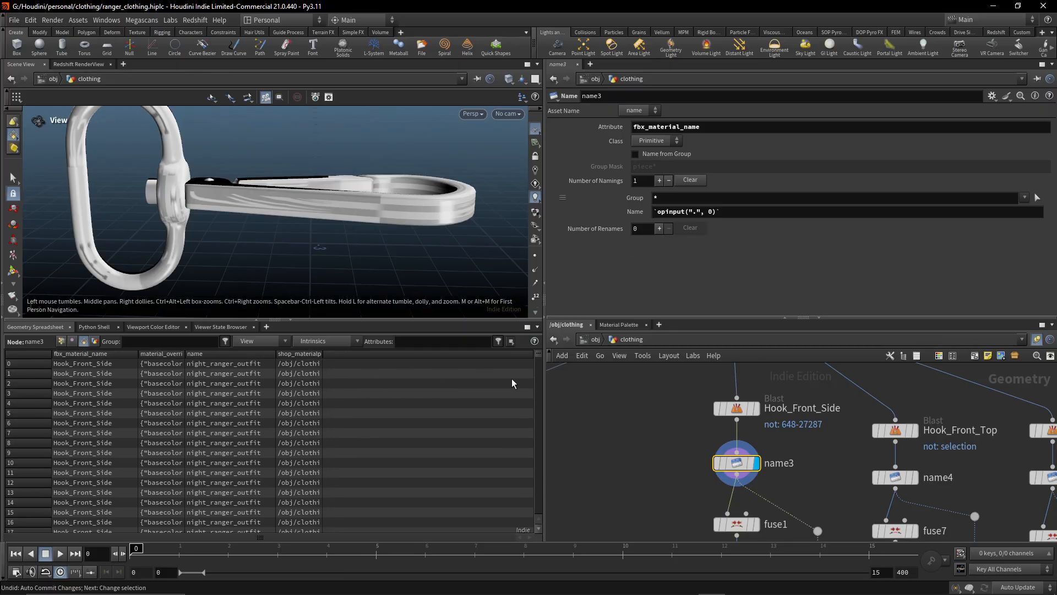
Add an Attribute Wrangle beside name3, connect it to the Hook_Front_Side output, and display it
middle_click_drag(656, 417, 688, 447)
key("Tab")
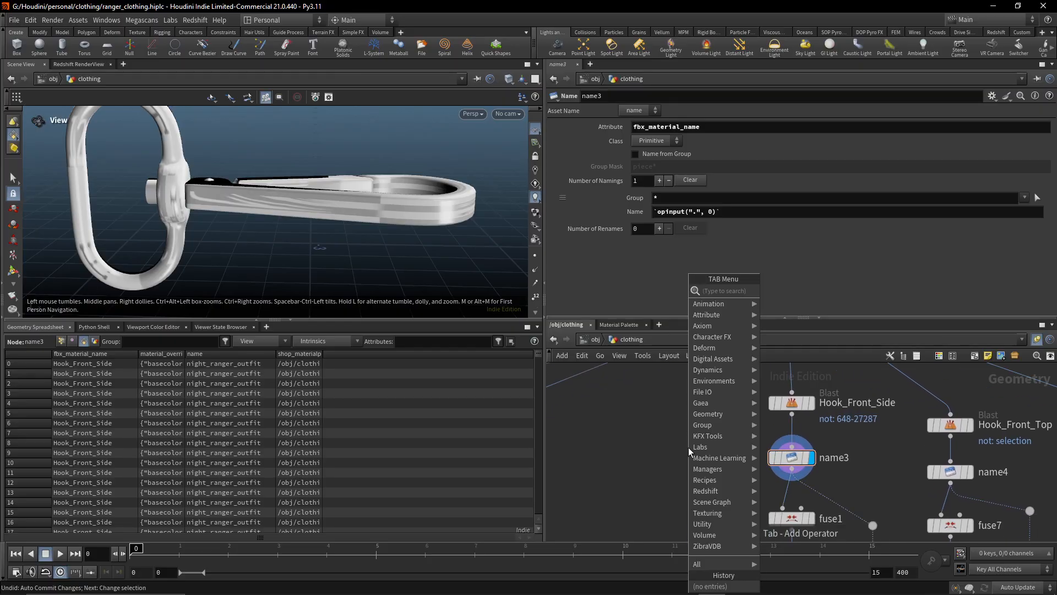
type("attribw")
key("Return")
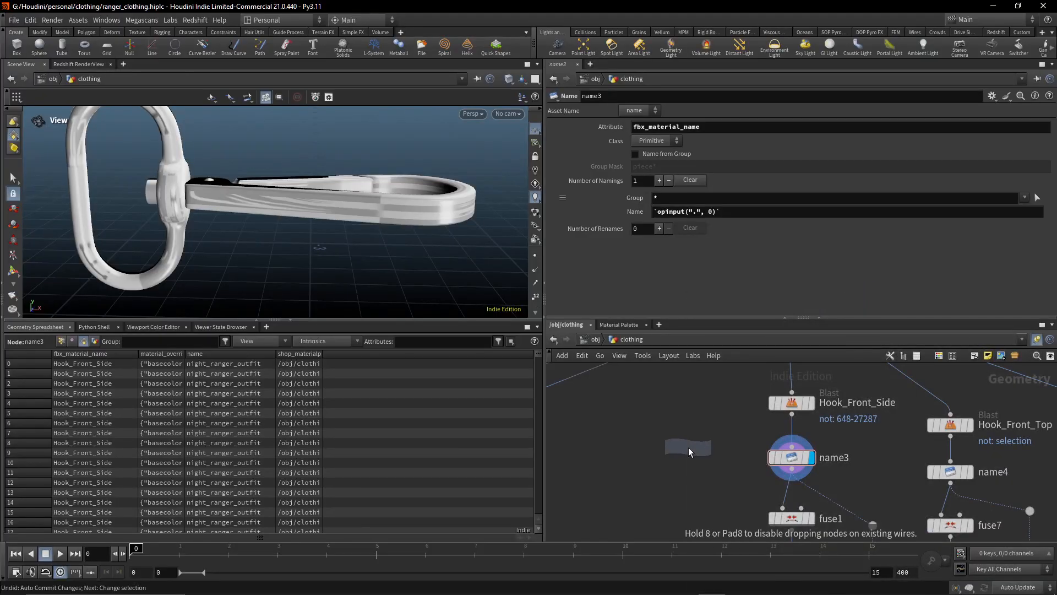
left_click(688, 454)
left_click_drag(791, 412, 668, 445)
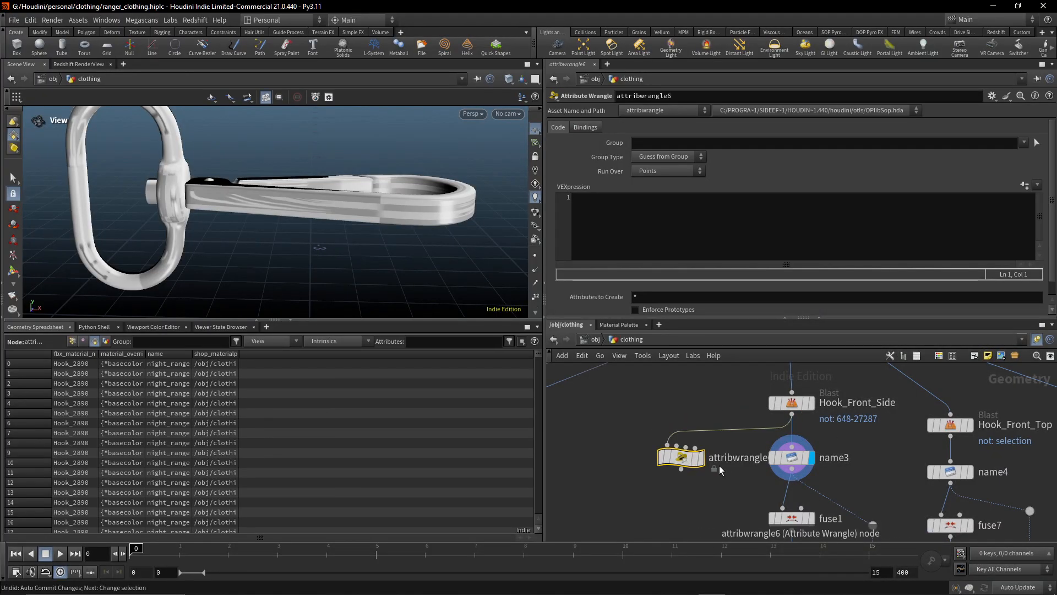
left_click(702, 461)
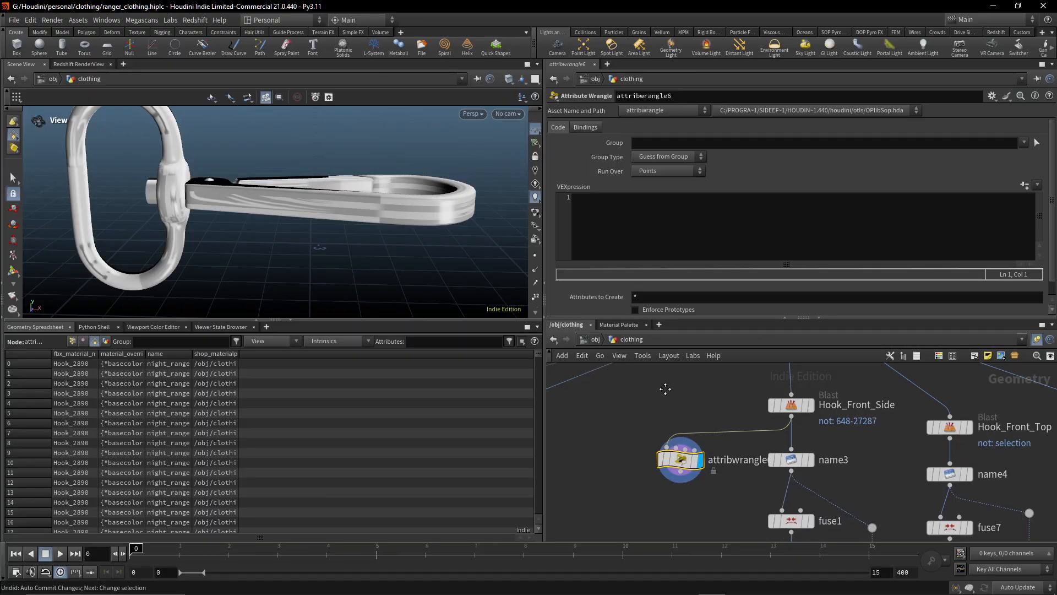
middle_click_drag(665, 388, 657, 401)
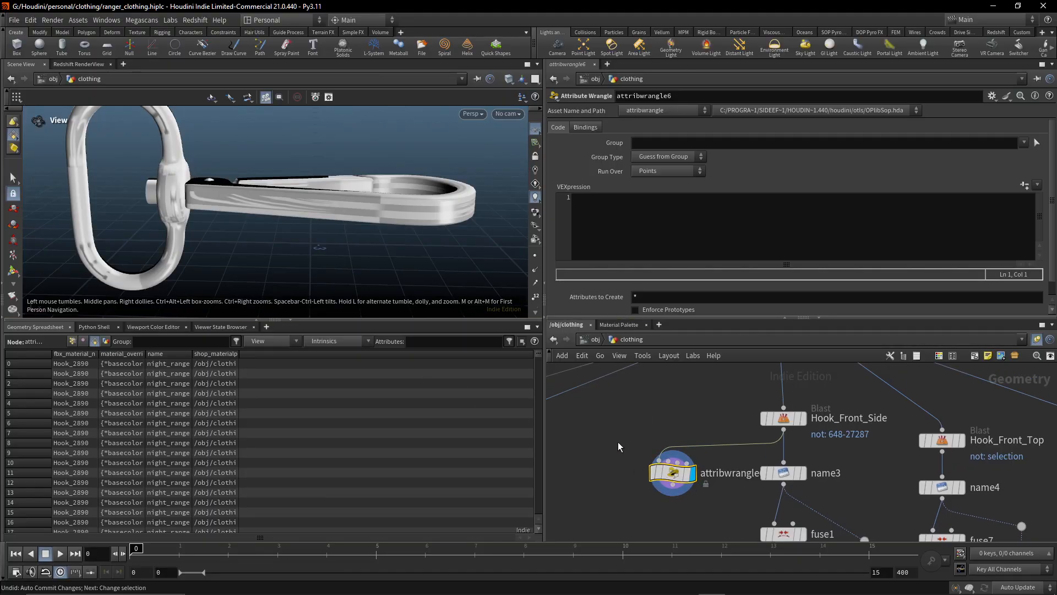
Enter s@fbx_material_name="some_hook"; as the wrangle's VEX code and set it to run over primitives
left_click(647, 234)
type("s@")
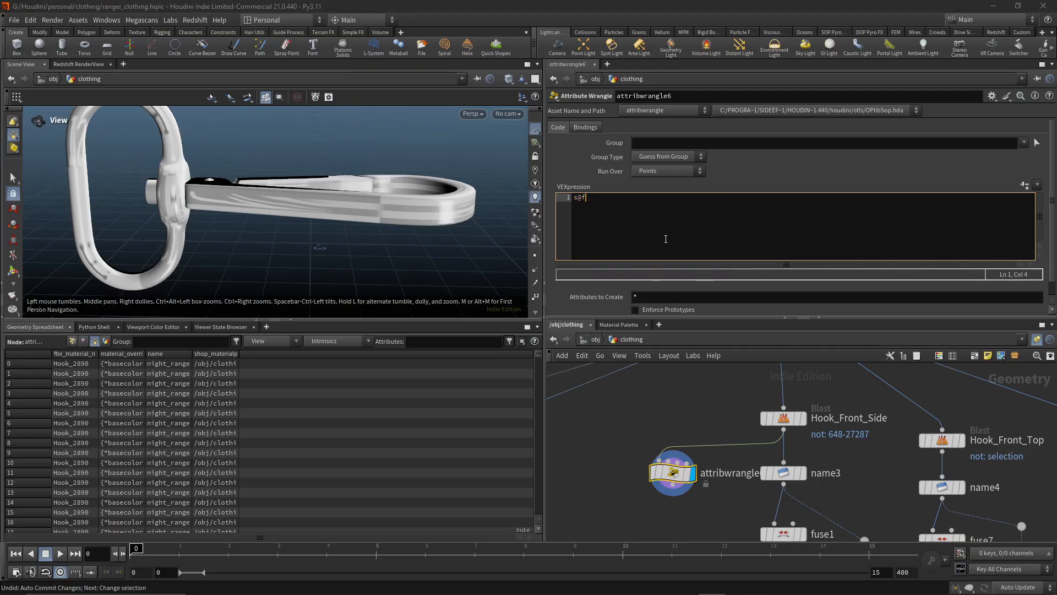
type("fbx_material_name=\"some")
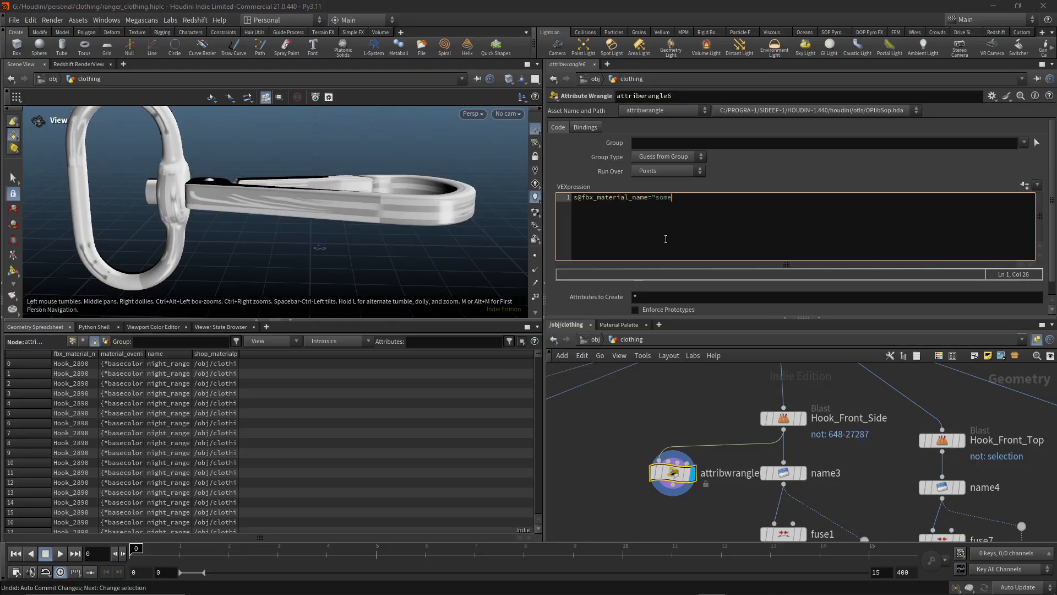
type("_hook\";")
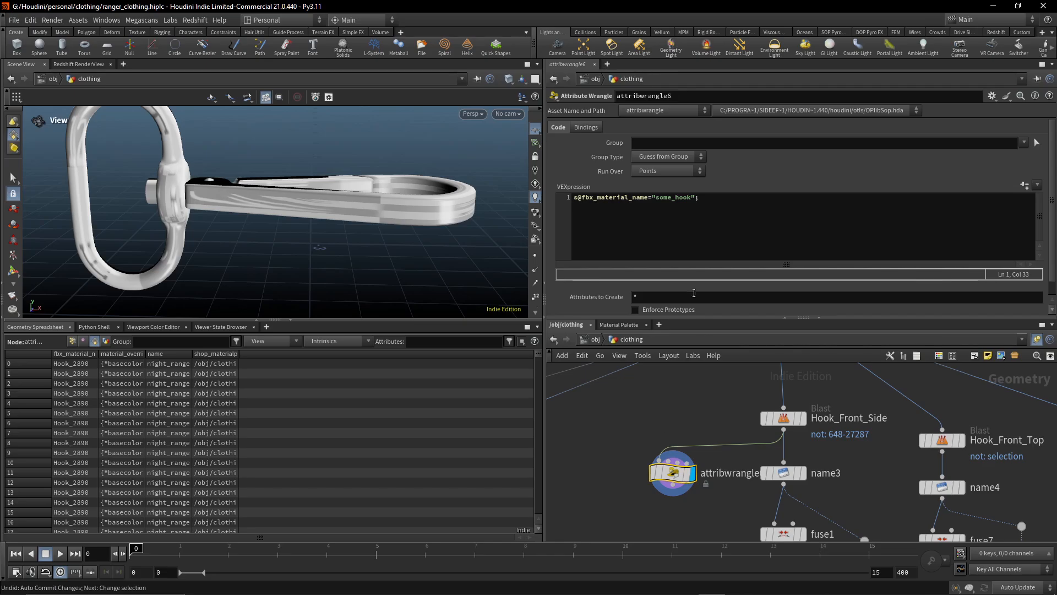
left_click(679, 171)
left_click(666, 187)
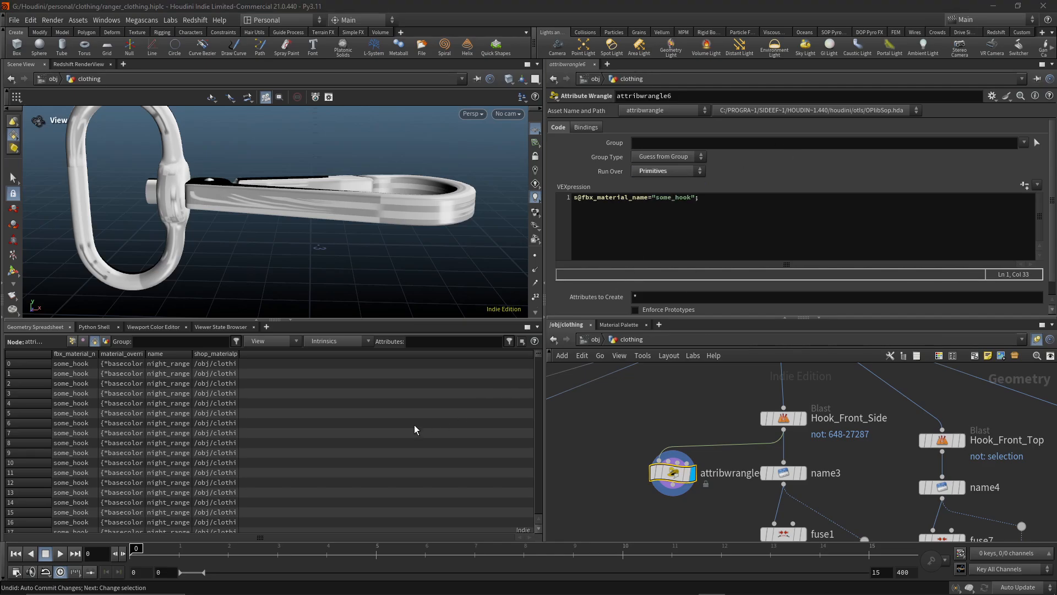
Check the fbx_material_name values down the spreadsheet and undo the Attribute Wrangle beside name3
left_click_drag(537, 359, 531, 483)
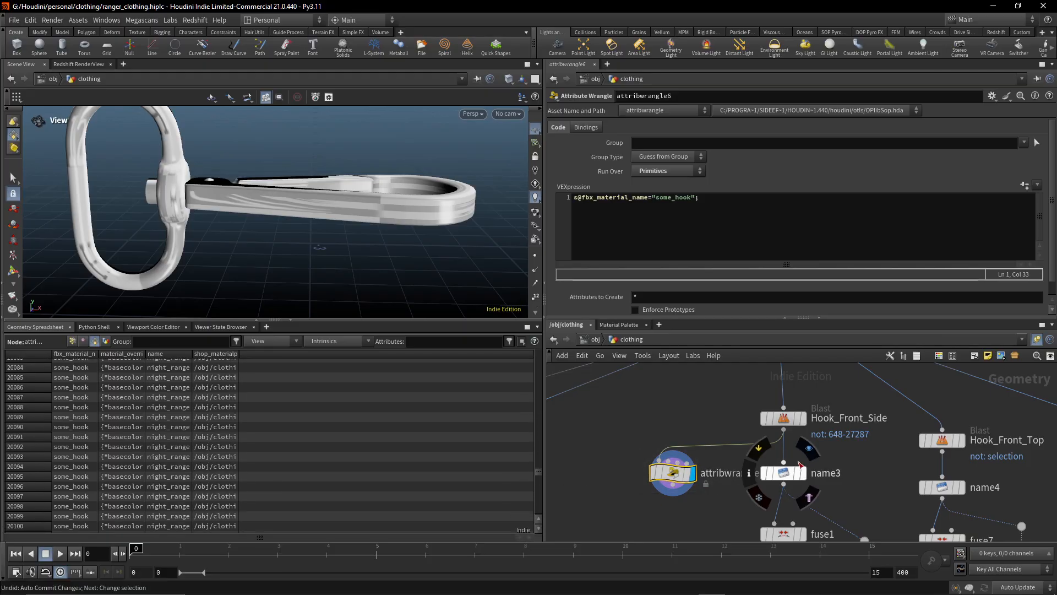
key("ctrl+z")
key("ctrl+z")
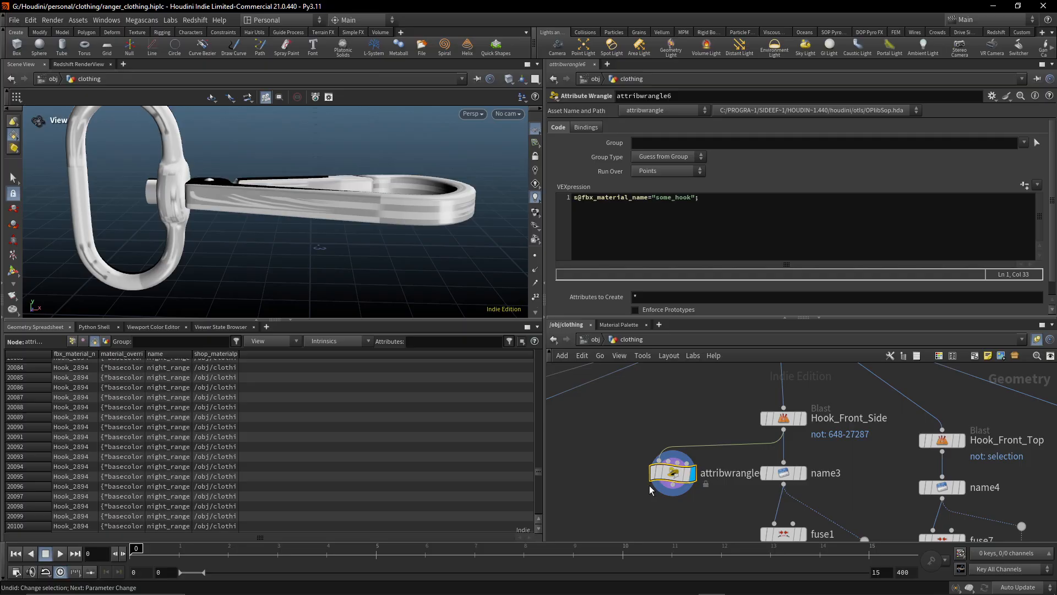
key("ctrl+z")
key("ctrl+z")
key("ctrl+z")
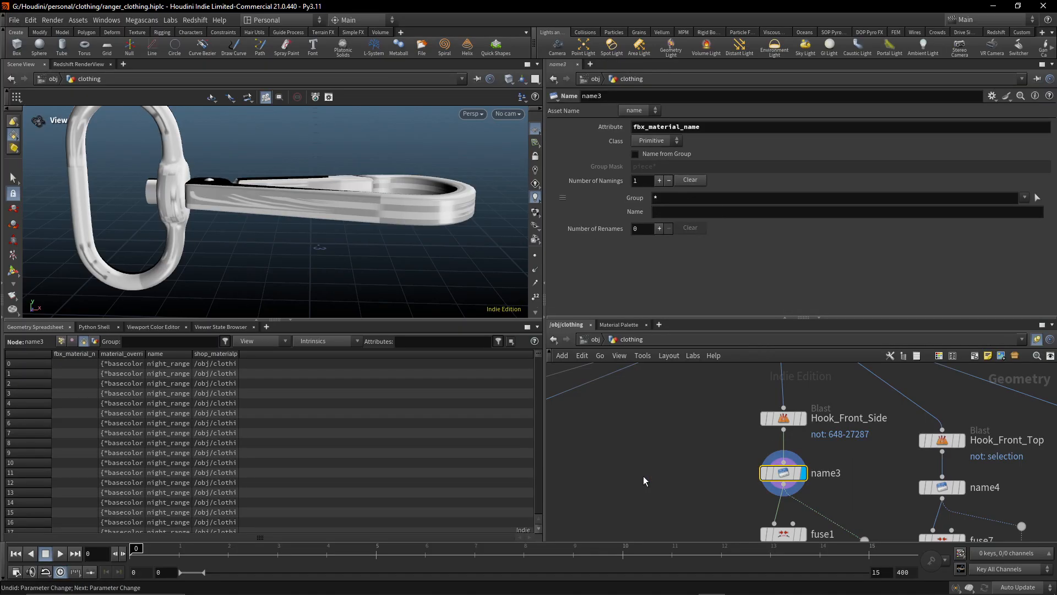
Undo name3's naming entry to restore its rename entry from Hook* to `opinput(".", 0)`
key("ctrl+z")
key("ctrl+z")
key("ctrl+z")
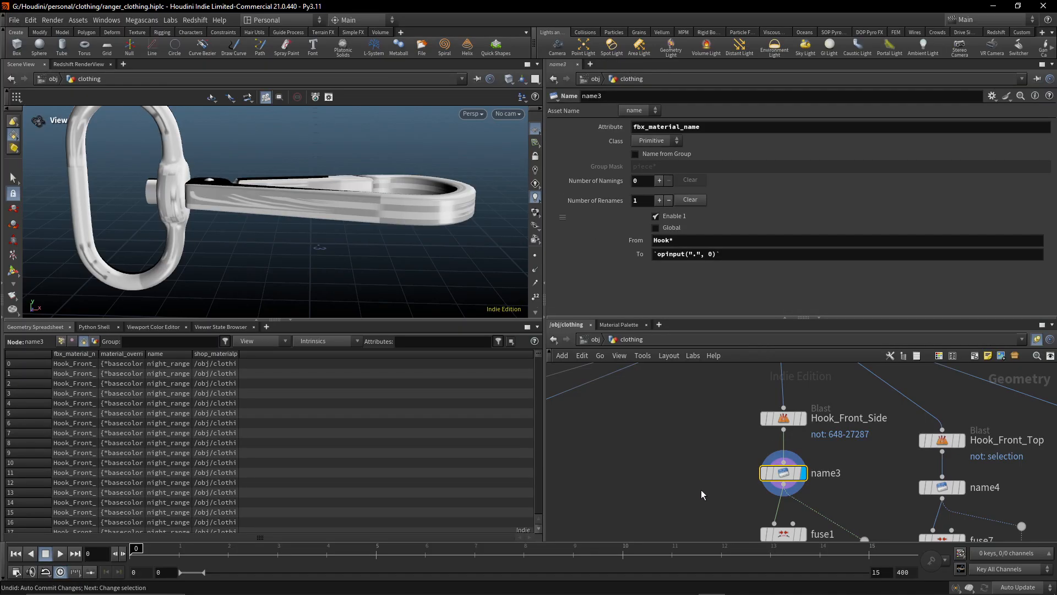
Display fuse1 and compare its node information, including the point count, with that of name3
middle_click_drag(702, 490, 671, 410)
left_click_drag(700, 428, 756, 449)
left_click(764, 430)
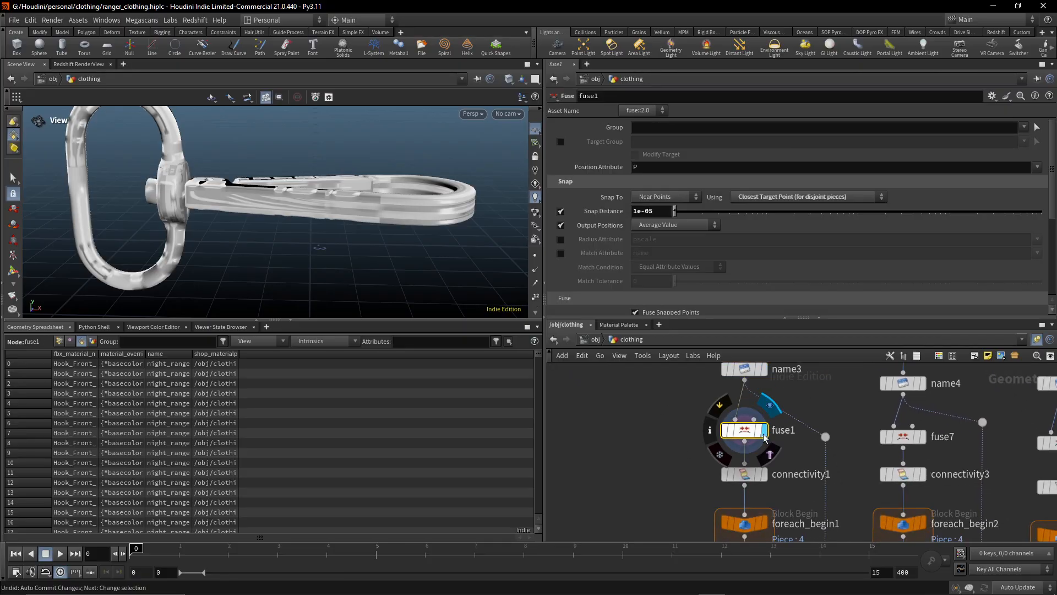
middle_click_drag(671, 404, 663, 426)
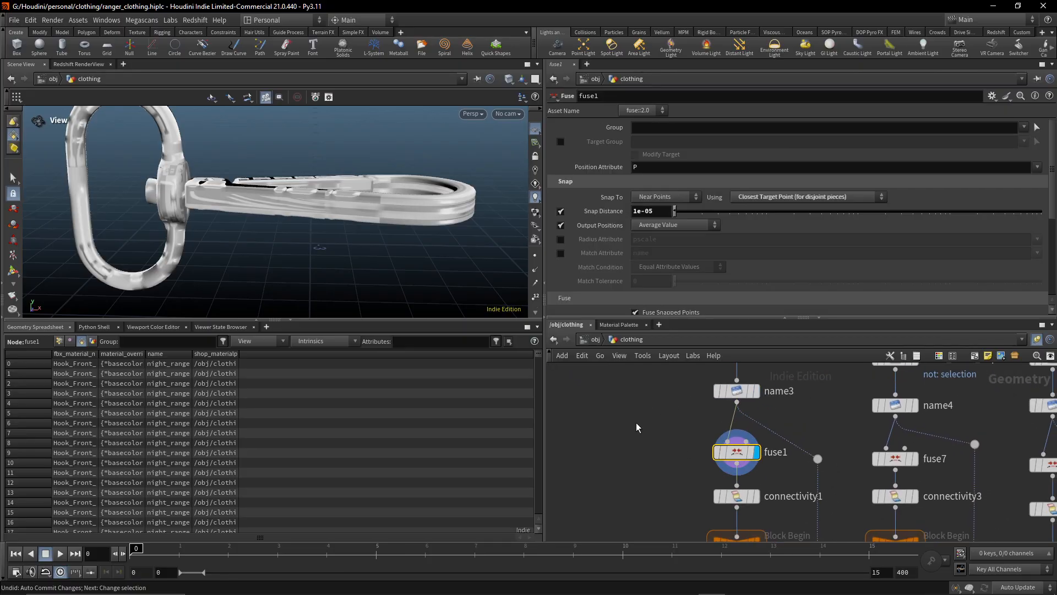
middle_click(739, 397)
middle_click(737, 452)
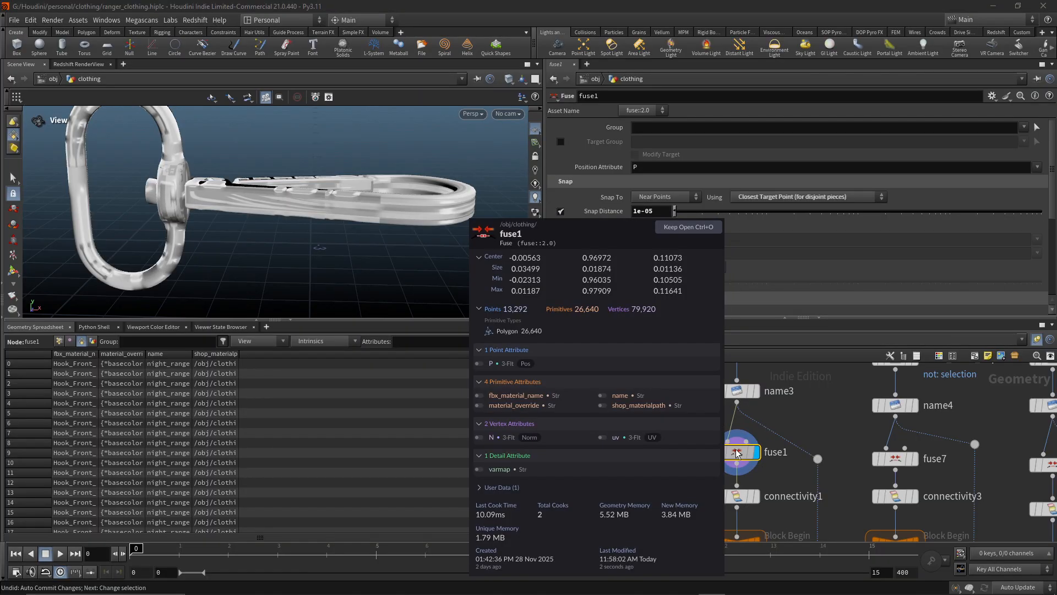
middle_click(742, 397)
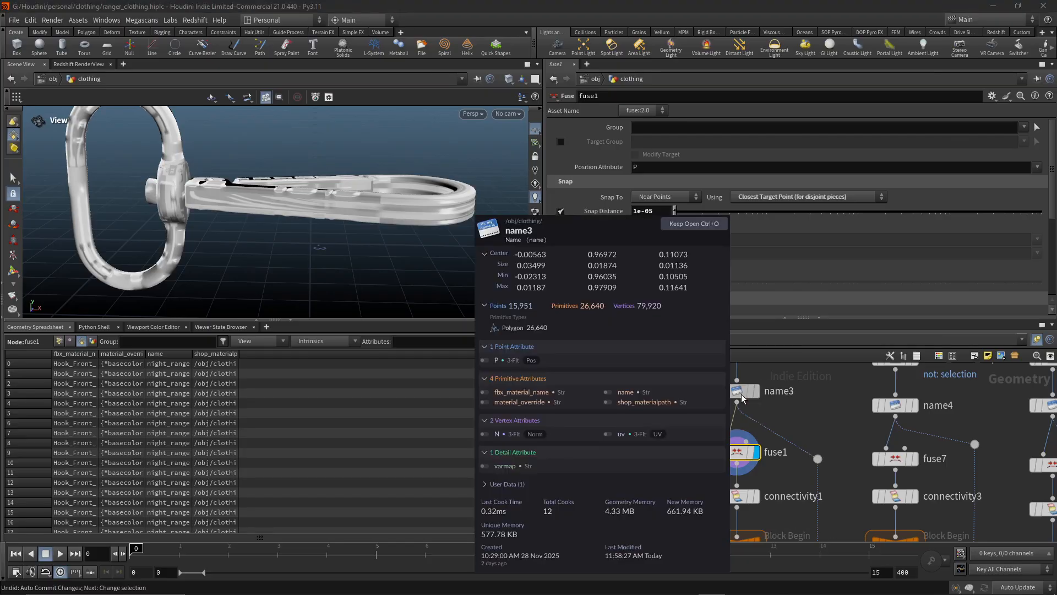
middle_click(741, 457)
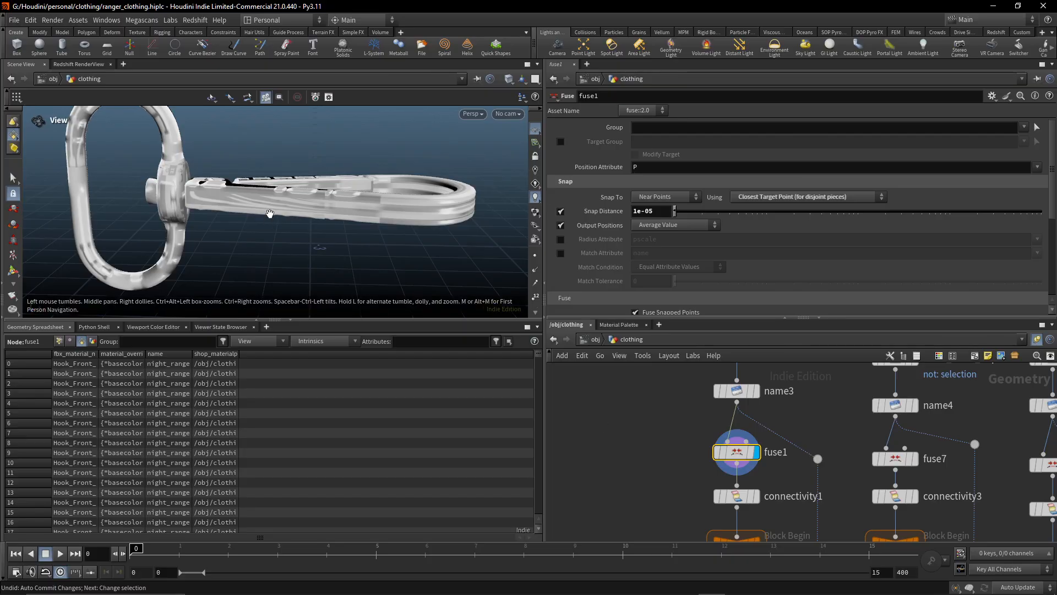
Enlarge the network editor and move Hook_Front_Side and name3 away from fuse1 to make room between them
scroll(538, 448, "down", 1)
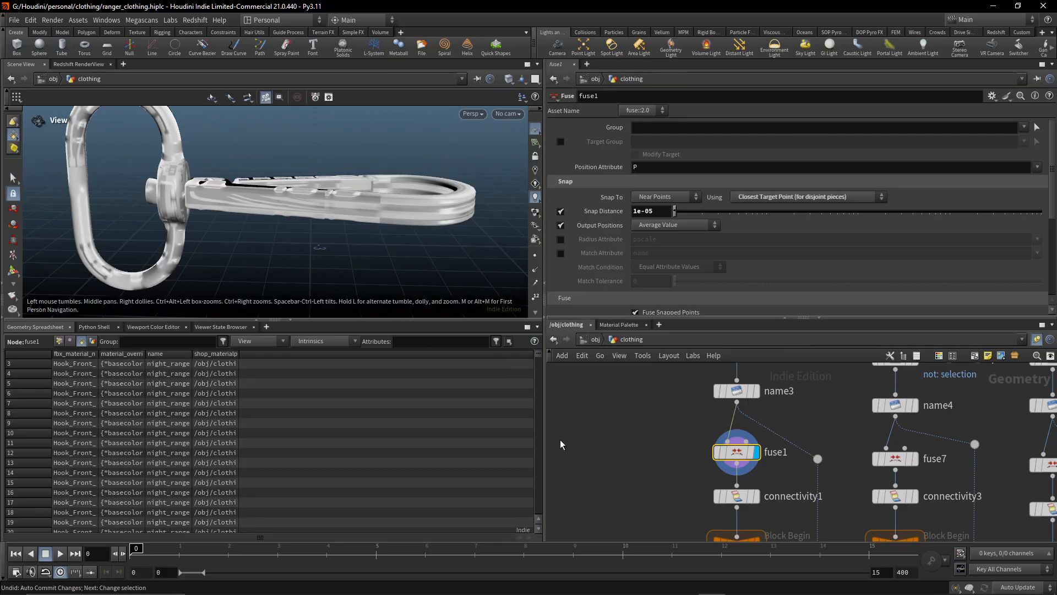
scroll(618, 455, "down", 5)
middle_click_drag(617, 456, 685, 463)
left_click_drag(844, 317, 843, 273)
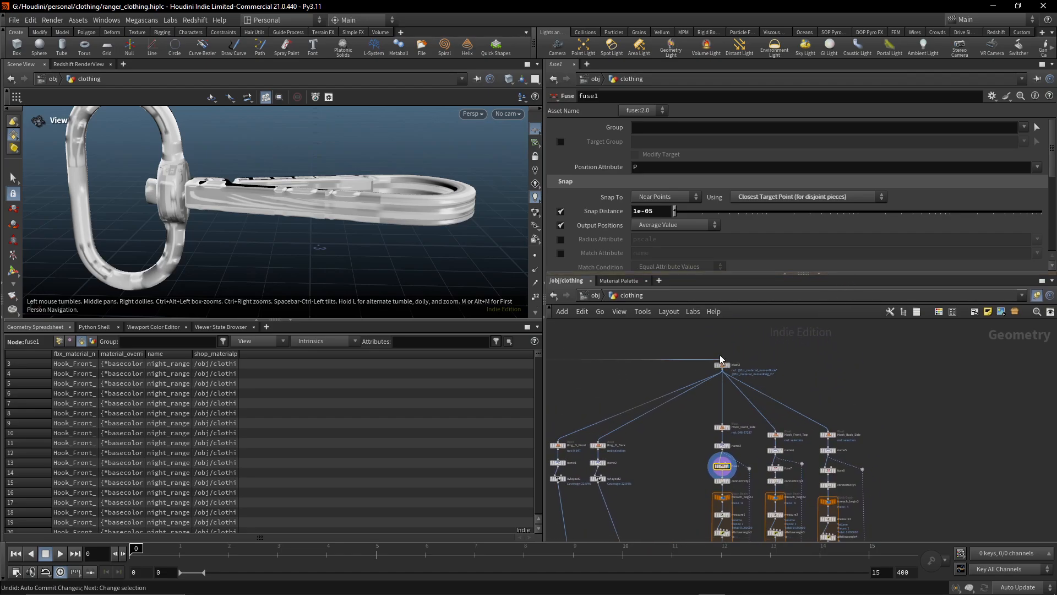
scroll(701, 435, "up", 3)
left_click_drag(692, 421, 749, 408)
Insert a Transform node between name3 and fuse1 and set its uniform scale to 100
left_click(692, 444)
key("Tab")
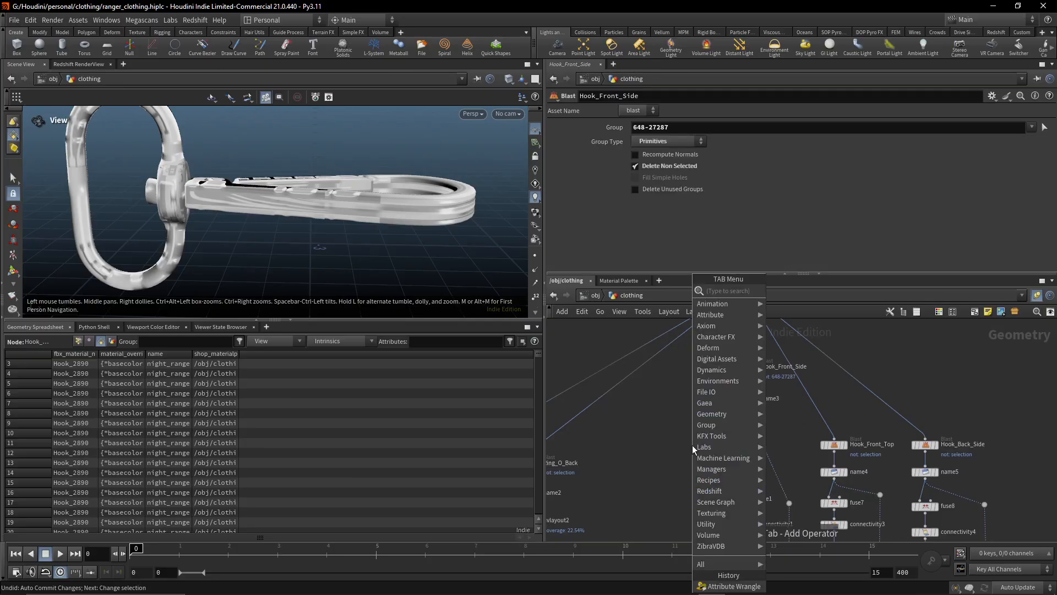
type("transfor")
key("Return")
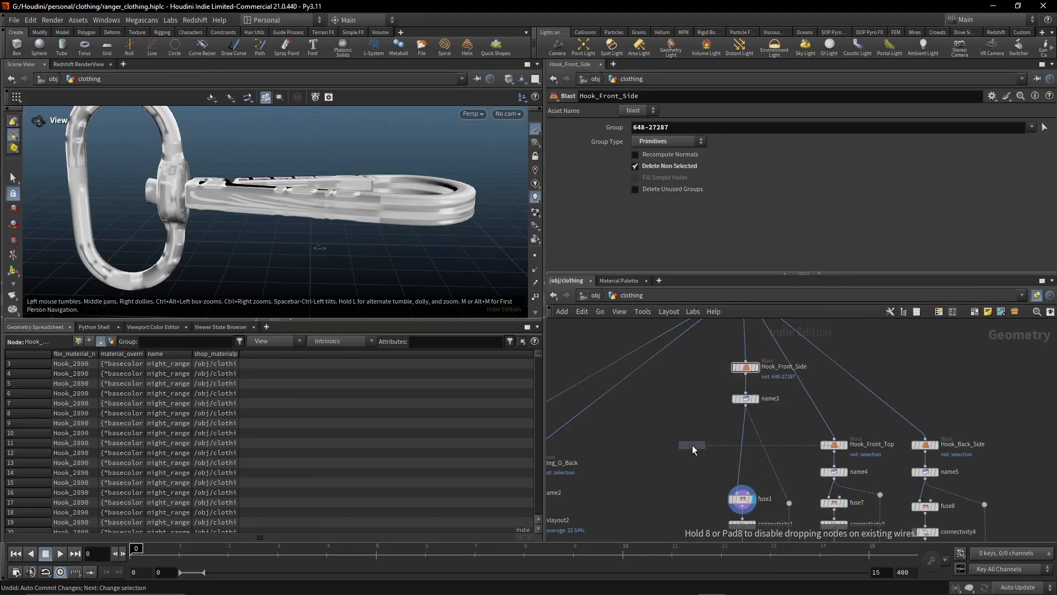
left_click(744, 447)
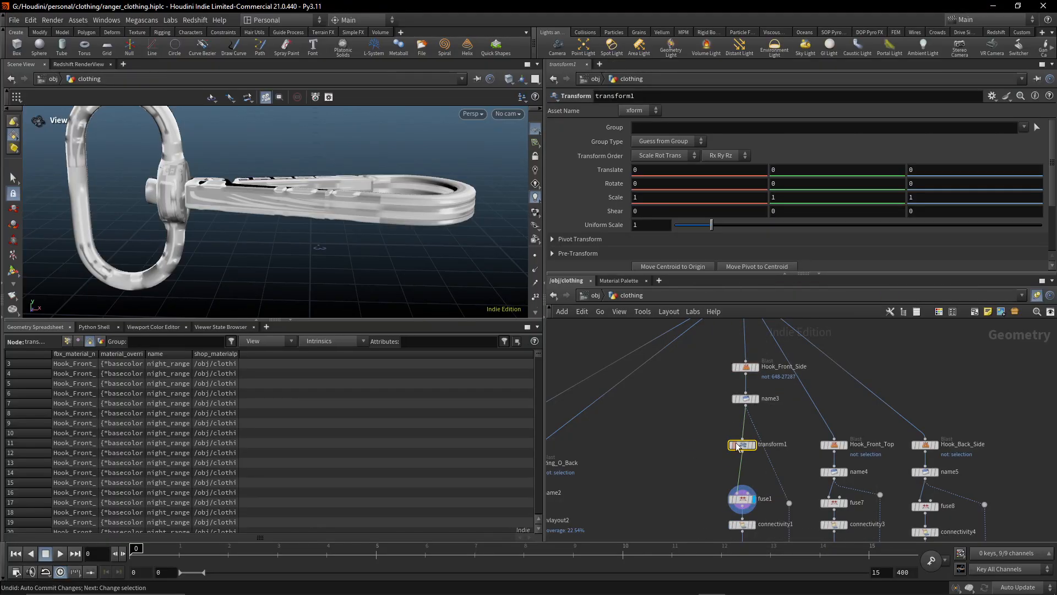
left_click_drag(738, 447, 701, 437)
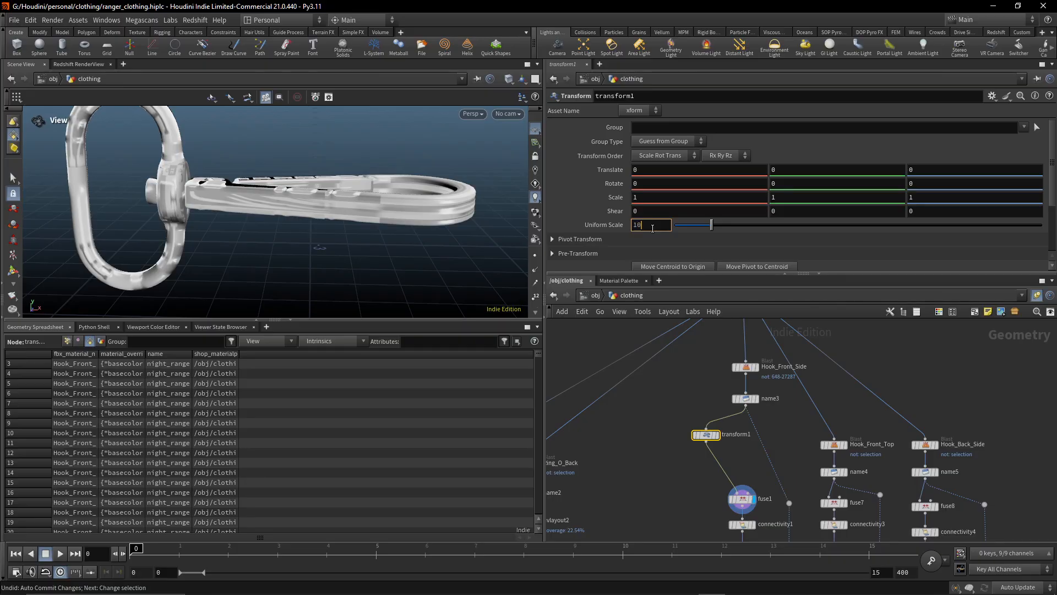
type("0")
key("Return")
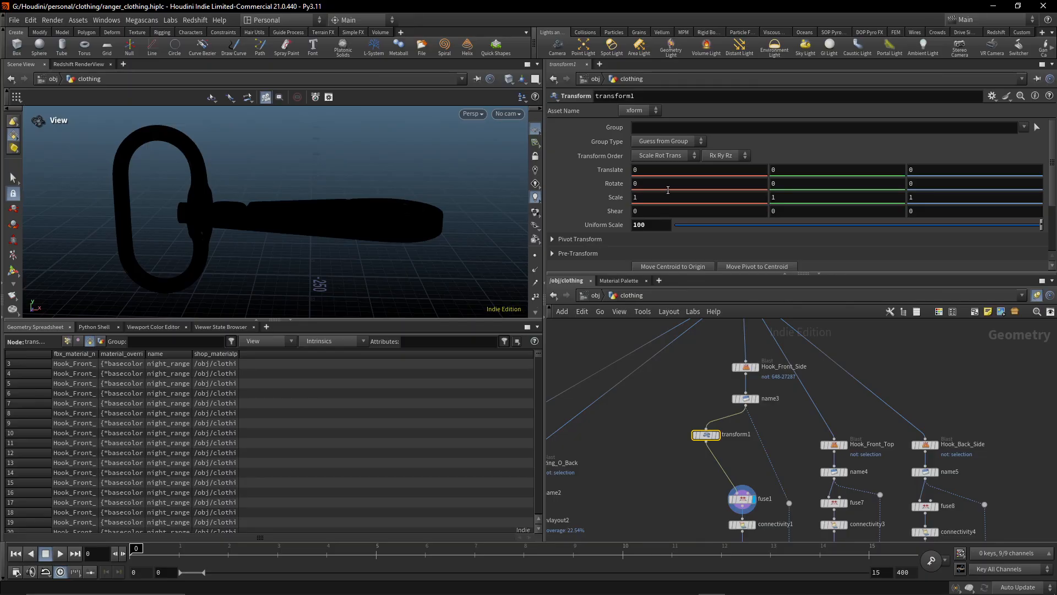
Set the Transform node's pivot translate to $CEX, $CEY and $CEZ and reframe the scaled hook
left_click(559, 240)
scroll(681, 198, "down", 2)
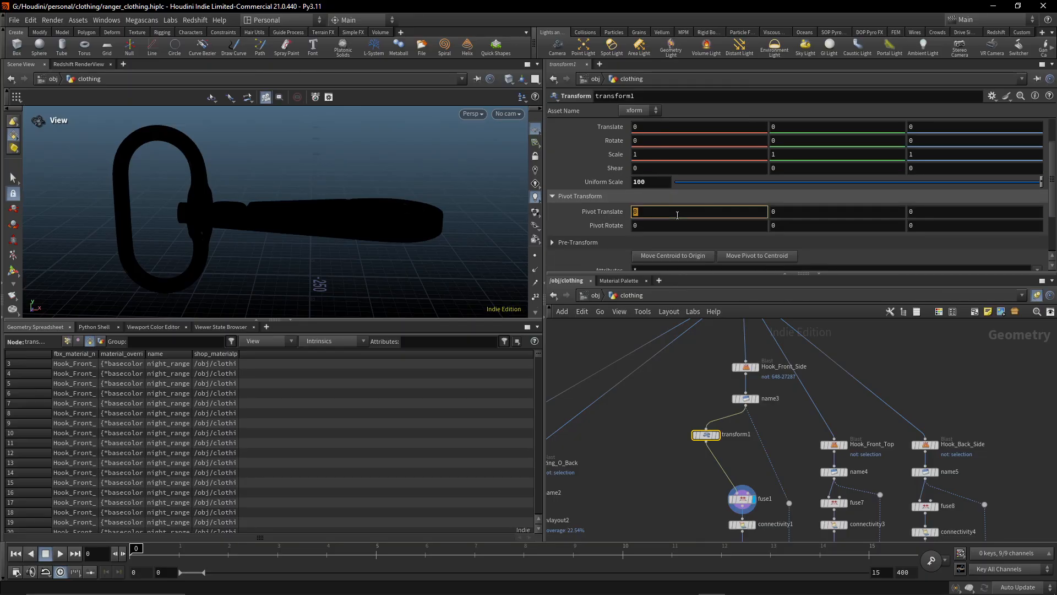
type("$CEX")
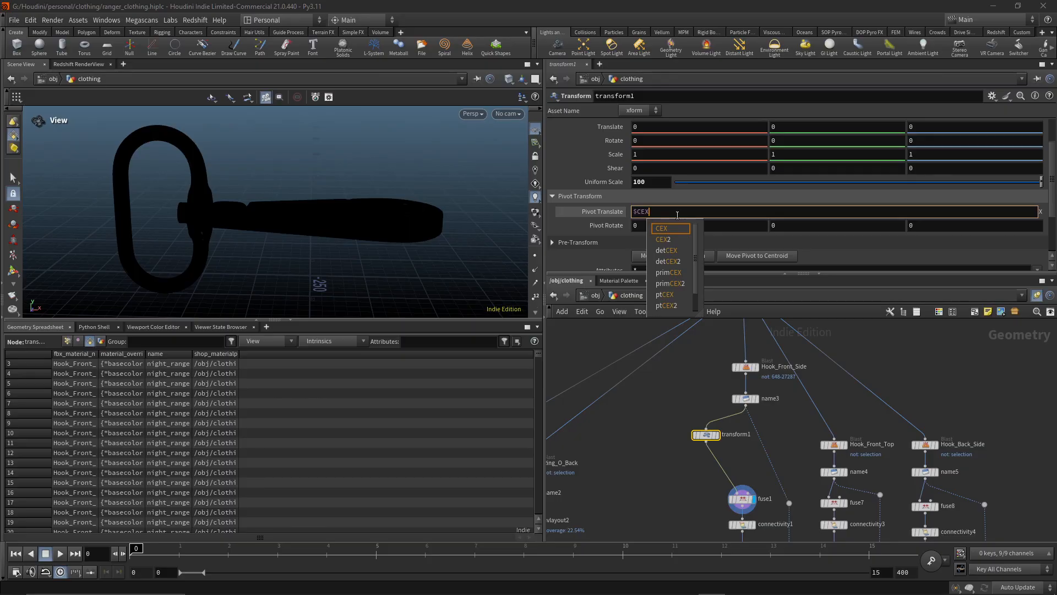
key("Return")
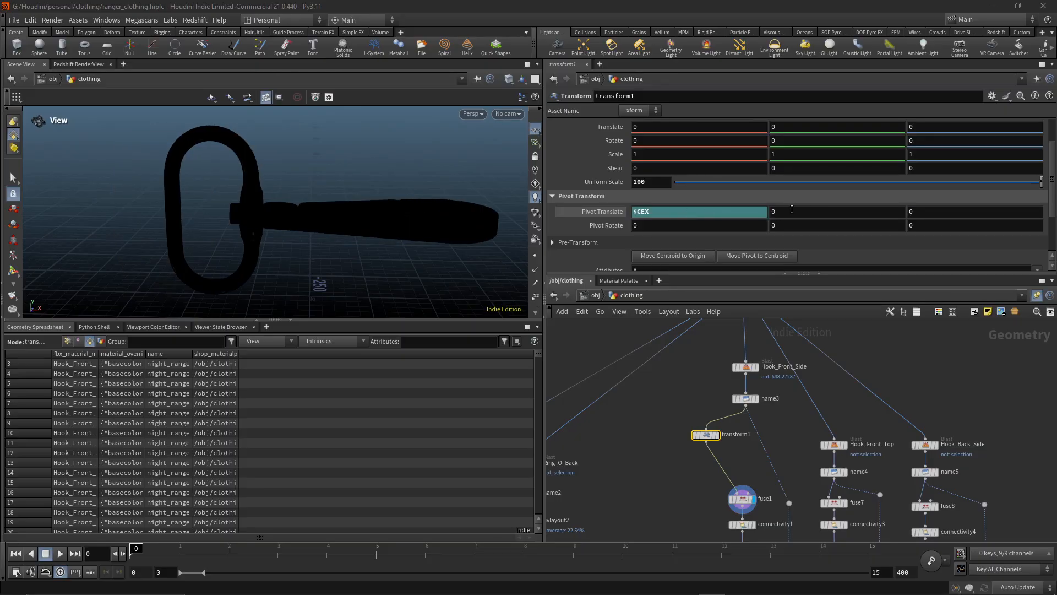
left_click(791, 209)
type("$CEY")
key("Return")
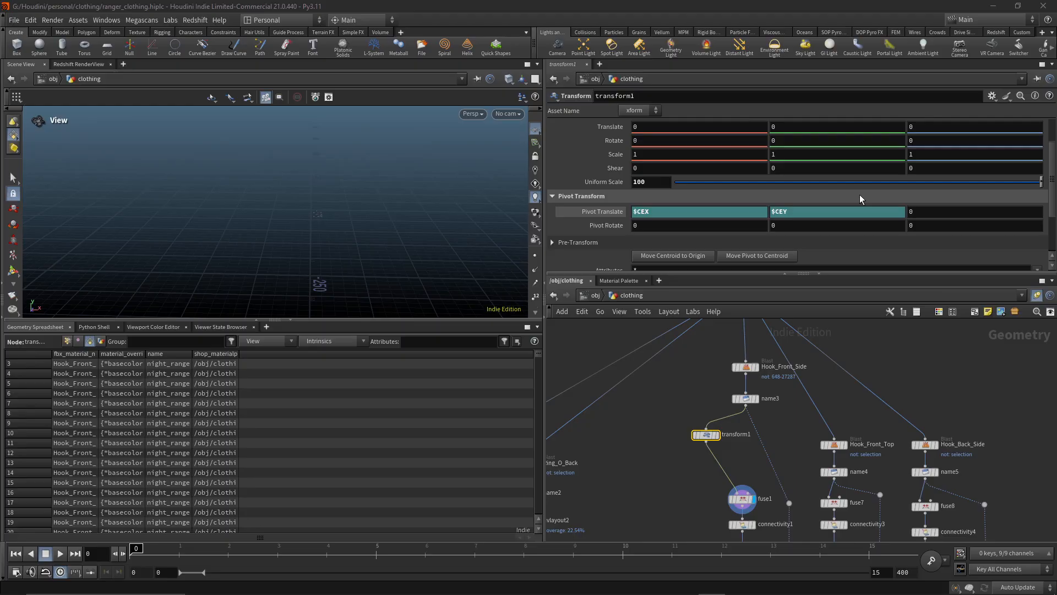
left_click(927, 211)
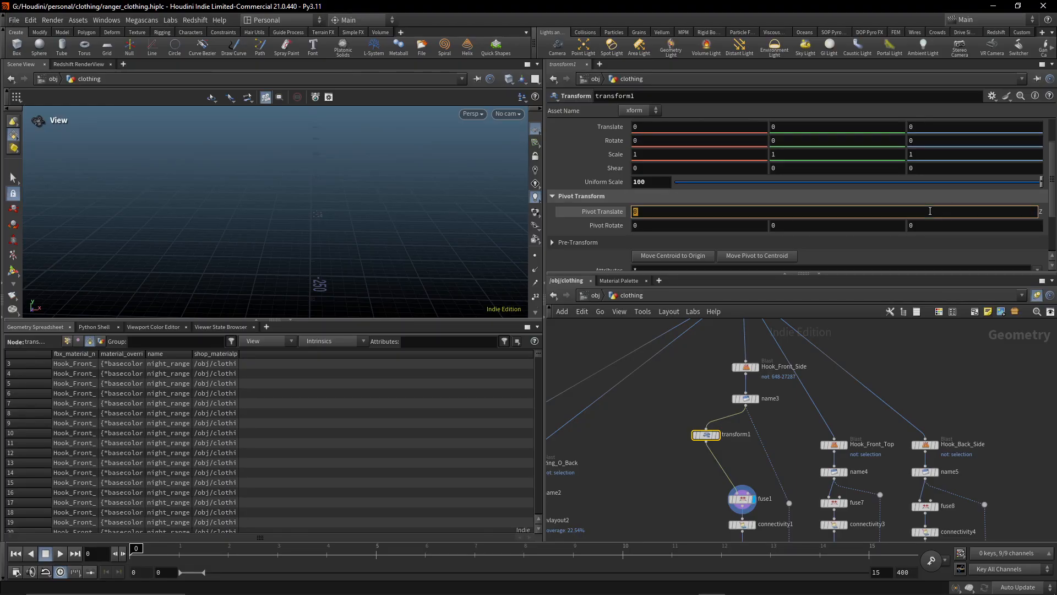
type("$CEZ")
key("Return")
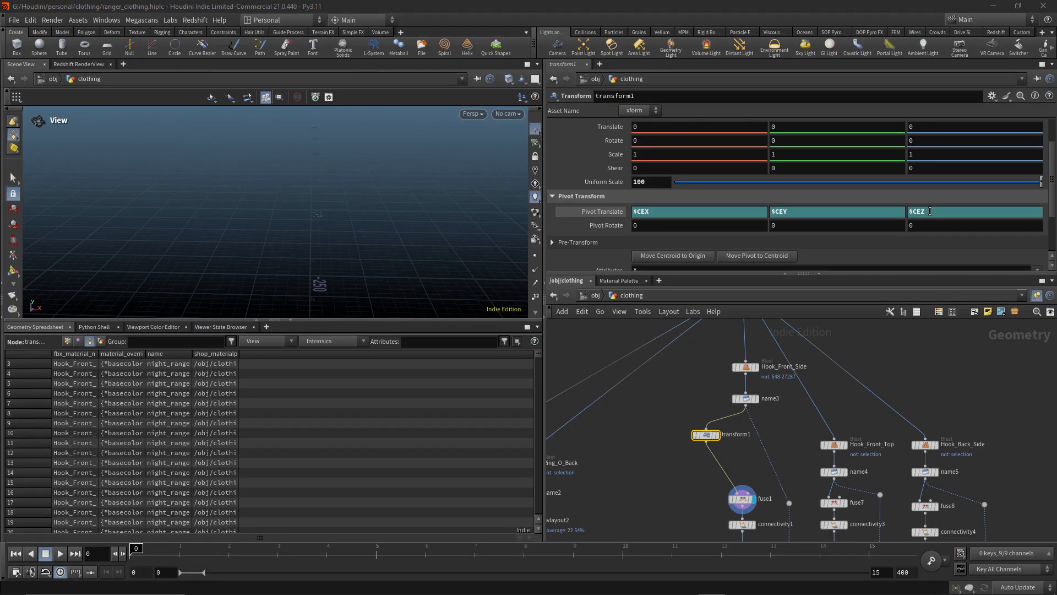
key("f")
right_click_drag(434, 250, 299, 246)
left_click_drag(300, 246, 361, 223)
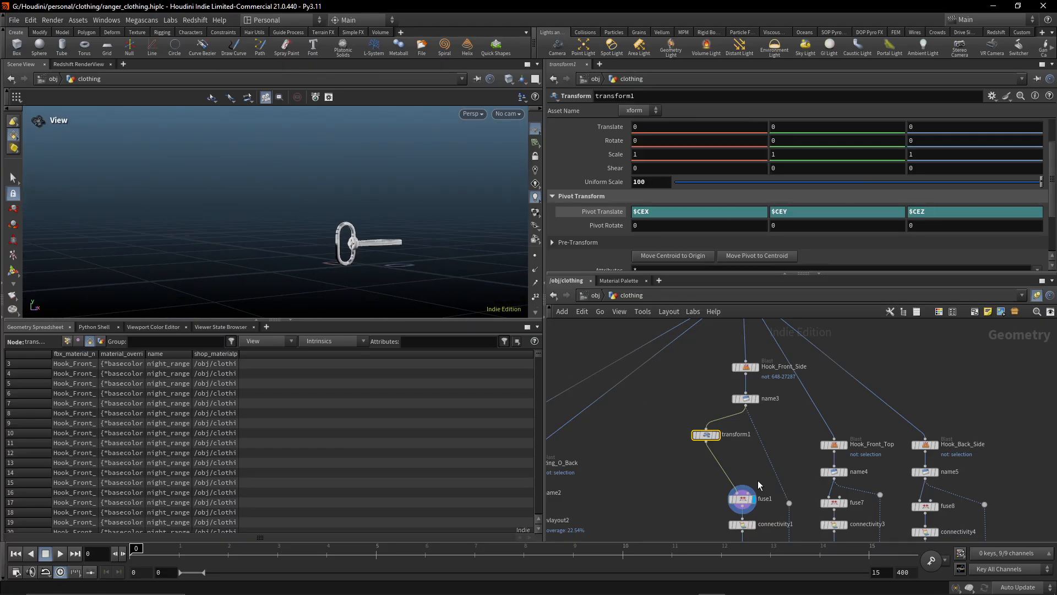
Rearrange fuse1 and transform1 so that fuse1 sits directly below the Transform node
scroll(757, 480, "down", 2)
left_click(744, 468)
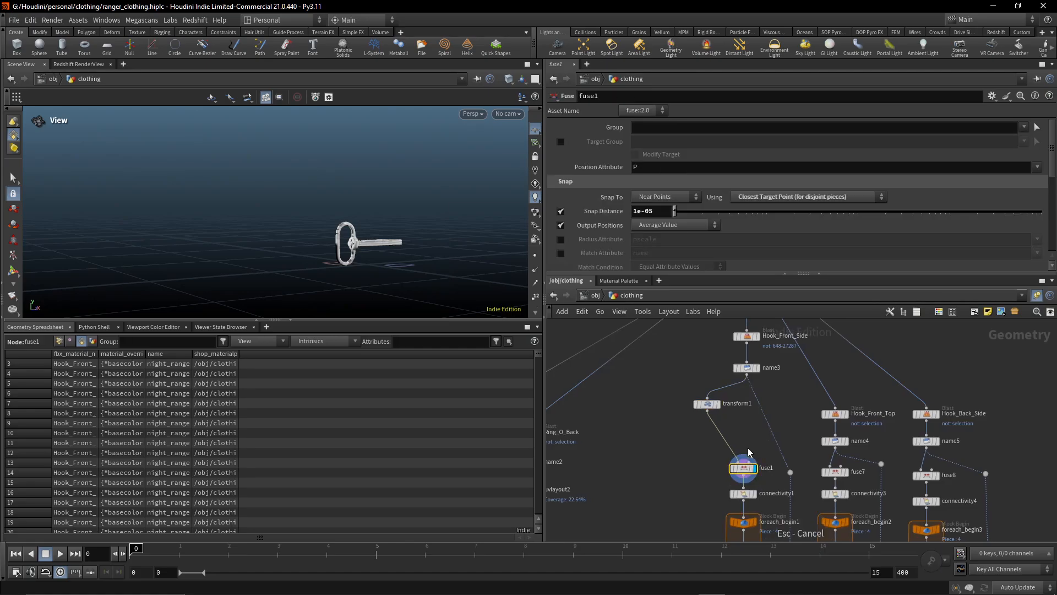
left_click_drag(749, 451, 723, 421)
left_click_drag(683, 390, 733, 441)
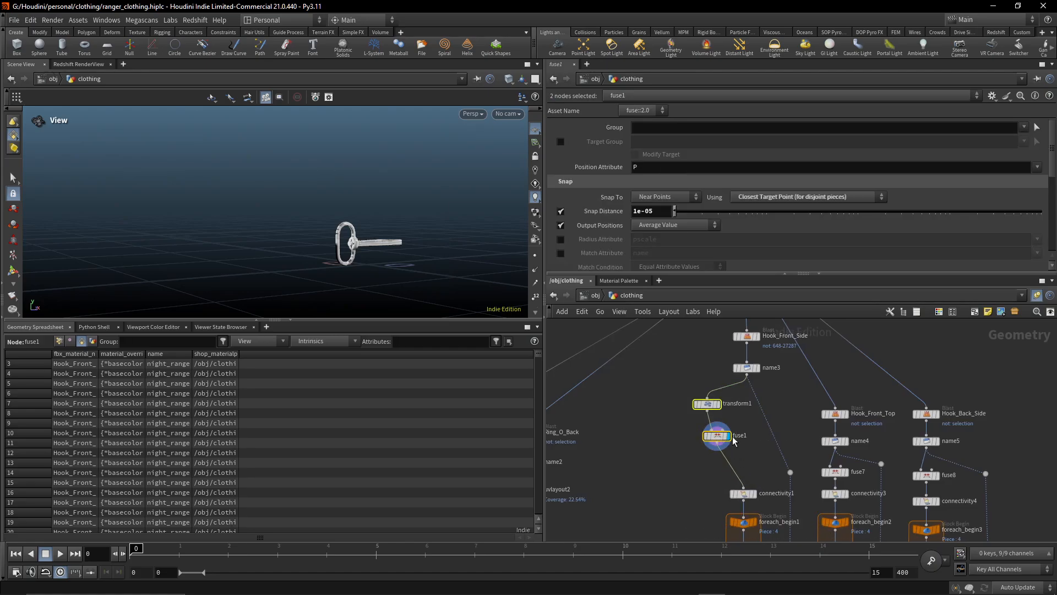
left_click_drag(707, 405, 723, 400)
left_click(693, 449)
Compare the node information of fuse1 with that of transform1 after the scaling
scroll(713, 455, "up", 3)
middle_click_drag(713, 455, 703, 488)
scroll(703, 488, "down", 4)
scroll(703, 487, "up", 6)
middle_click(736, 447)
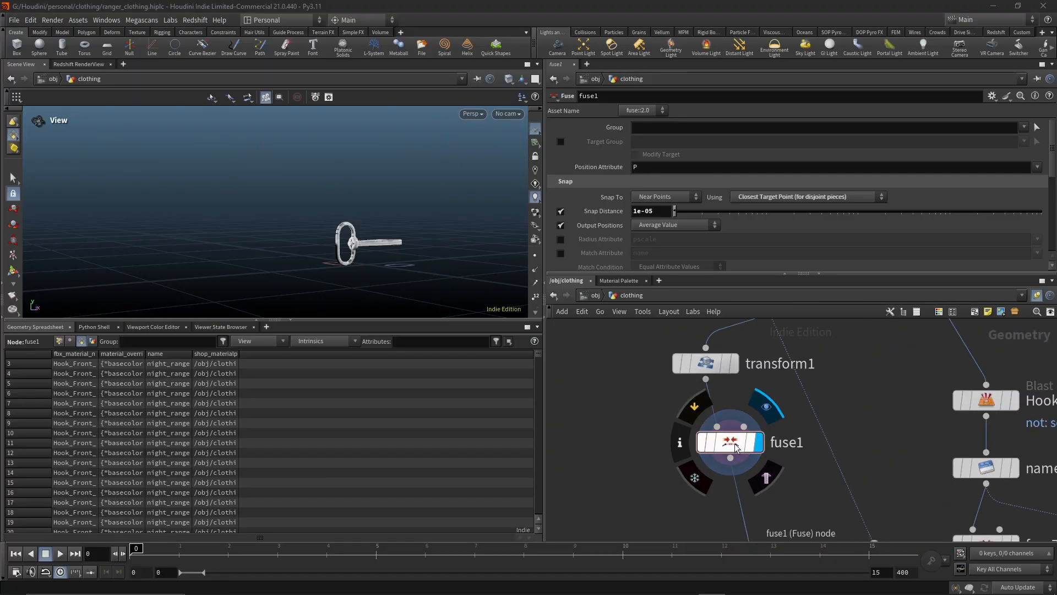
middle_click(736, 447)
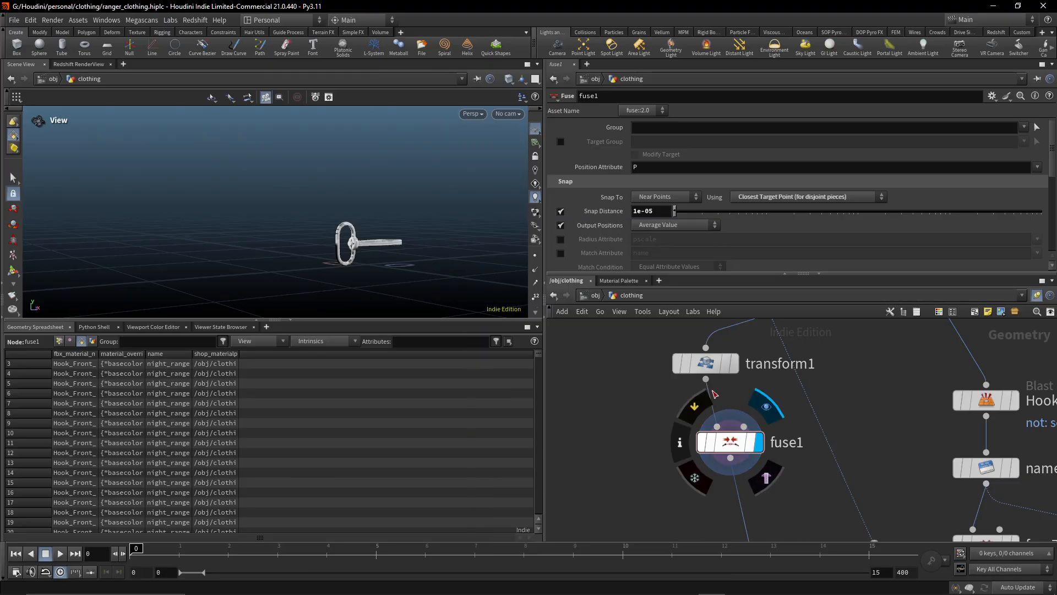
middle_click(709, 368)
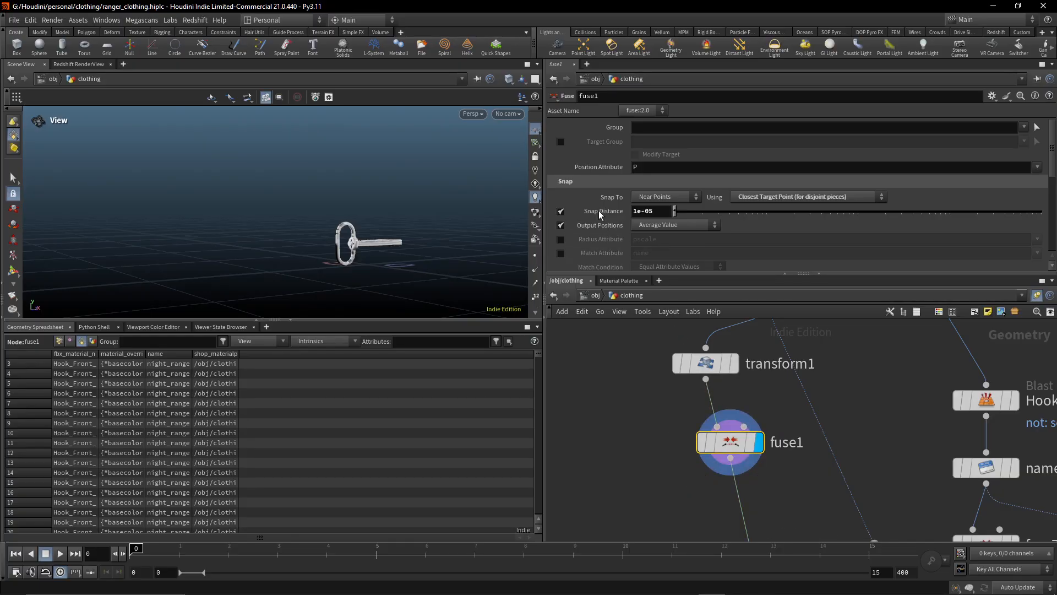
Reset fuse1's snap distance to 0.001, snap using Least Target Point Number (for cloud reduction), and compare its node information with transform1's
middle_click(599, 210, "ctrl")
left_click(771, 197)
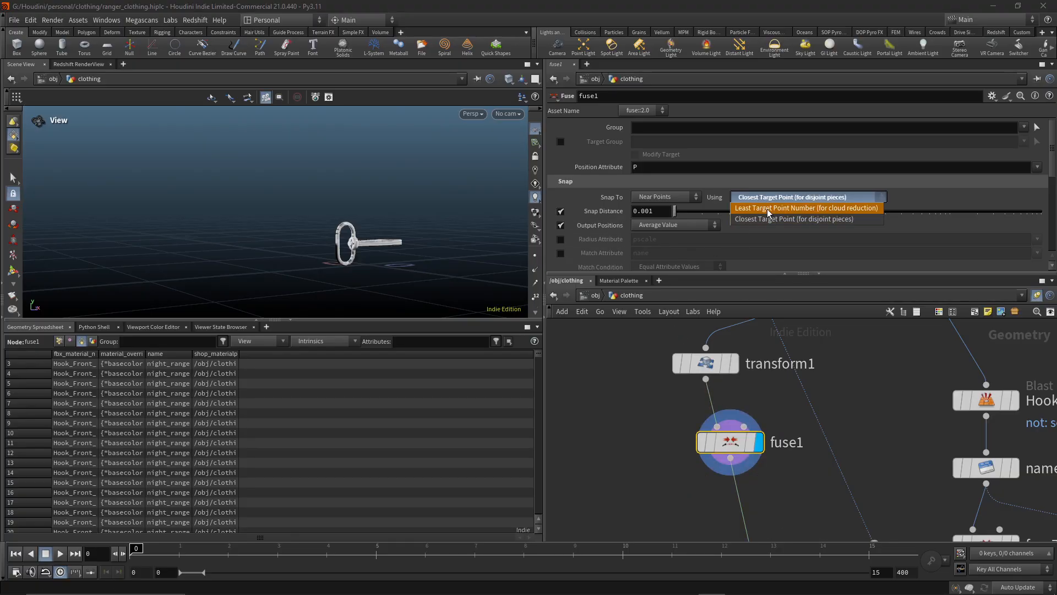
left_click(769, 208)
middle_click(731, 440)
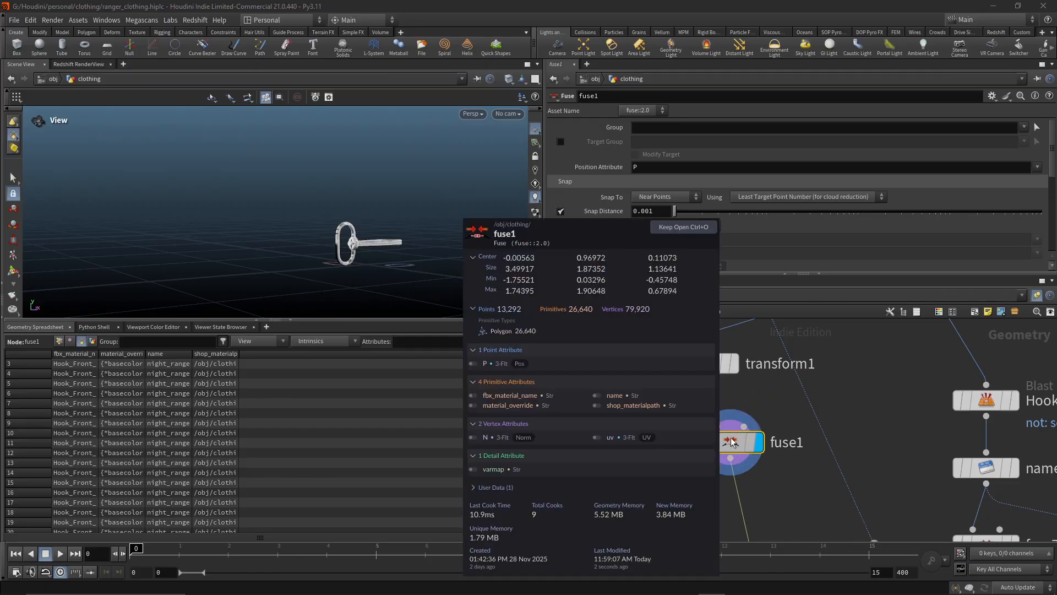
middle_click(706, 363)
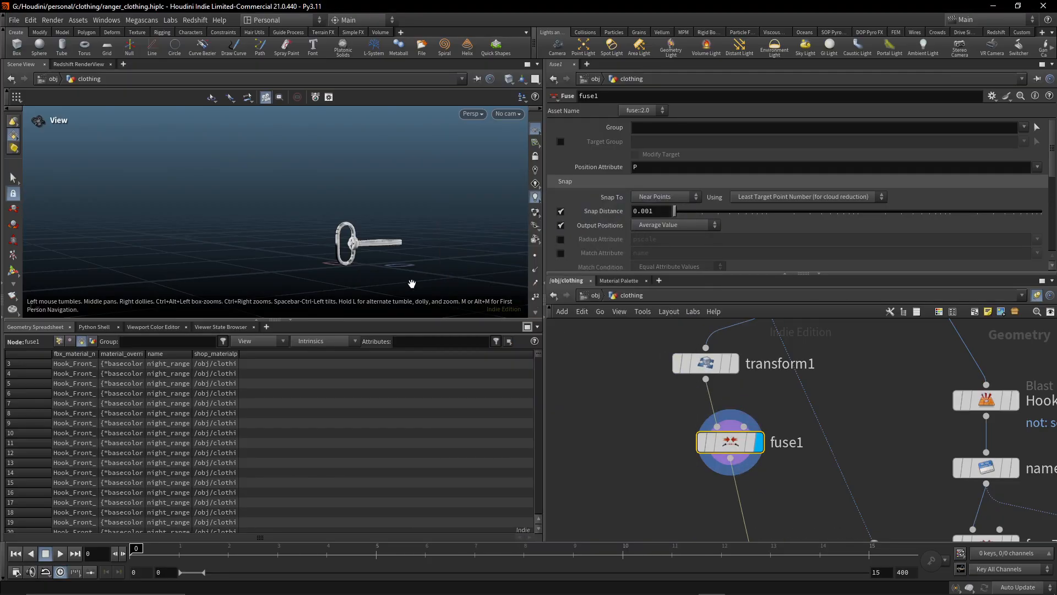
Frame the hook in wireframe, enlarge the viewport, and examine the mesh at the round end of the pin
key("space+f")
key("shift+w")
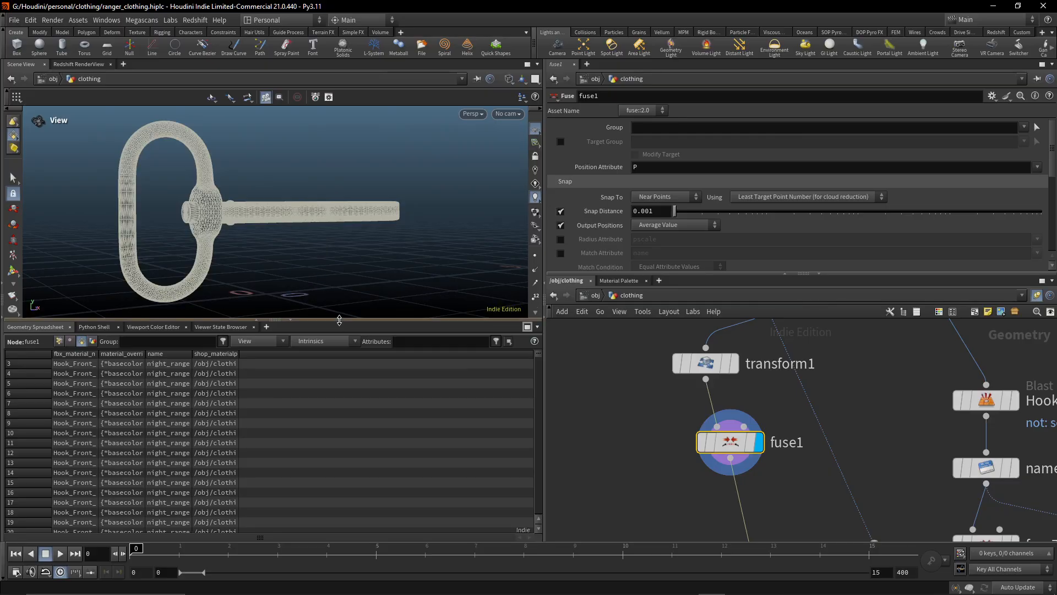
left_click_drag(340, 319, 339, 428)
middle_click_drag(287, 300, 362, 276)
right_click_drag(361, 276, 517, 290)
left_click_drag(517, 290, 395, 352)
right_click_drag(395, 352, 411, 257)
middle_click_drag(411, 257, 374, 312)
Toggle fuse1's bypass on and off to compare the hook's wireframe with and without fused points
mouse_move(694, 433)
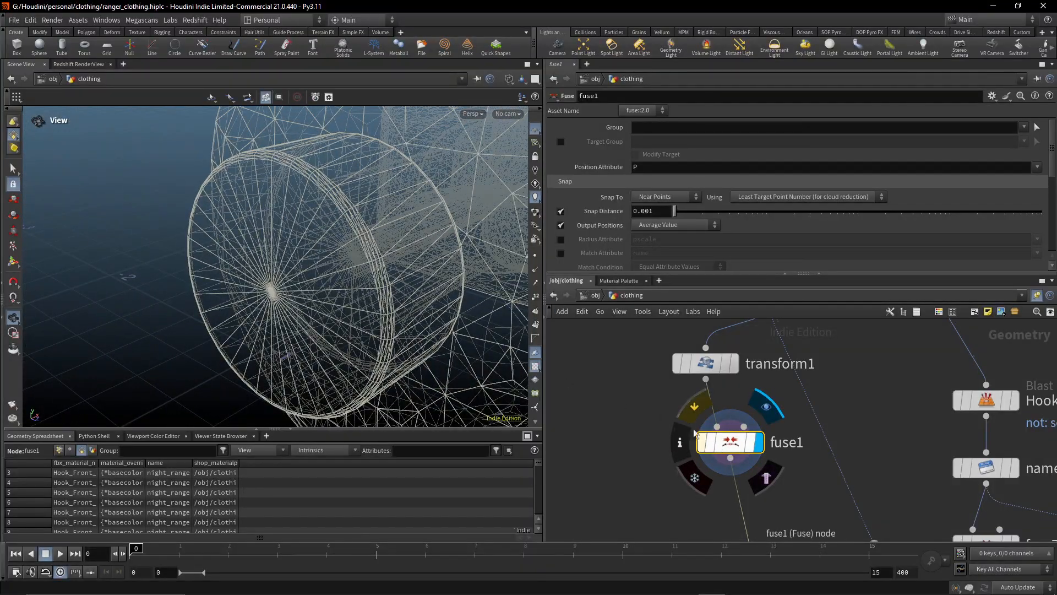
left_click(694, 411)
left_click(694, 410)
right_click_drag(382, 297, 475, 329)
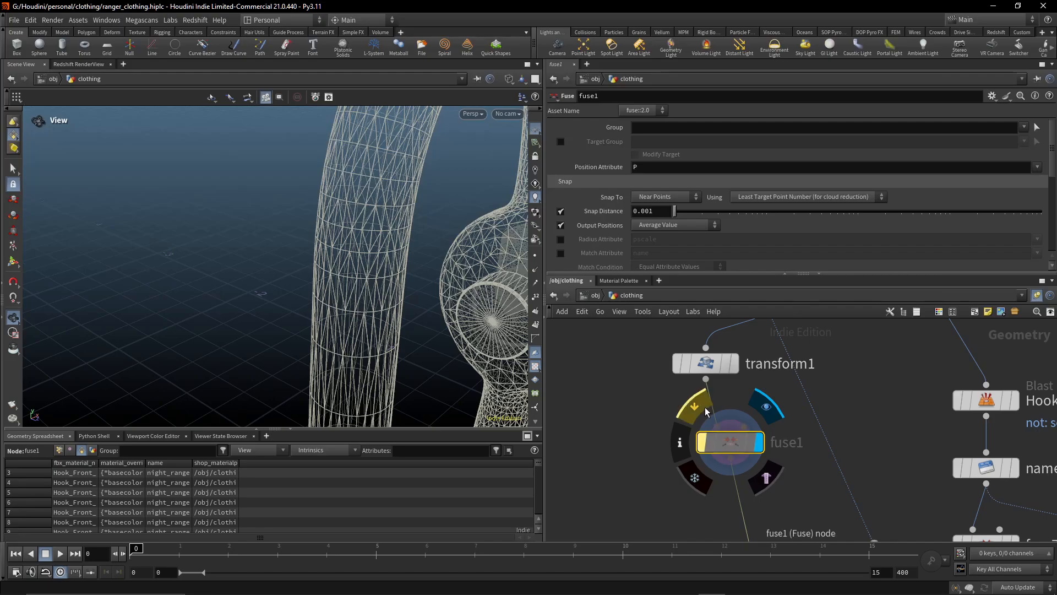
left_click(706, 411)
left_click(705, 411)
left_click(706, 411)
left_click(705, 410)
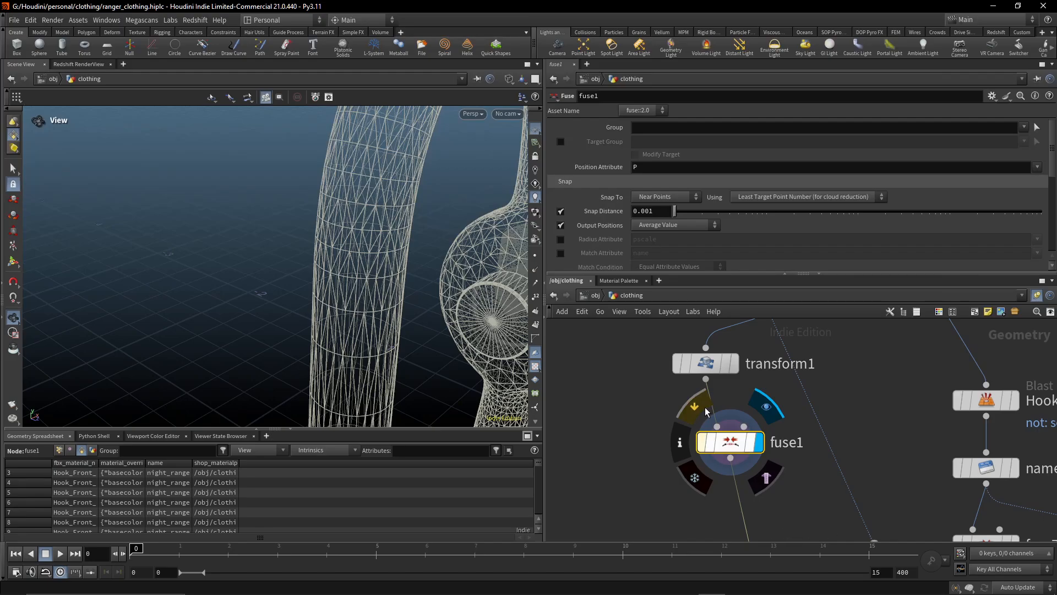
Duplicate transform1 below fuse1 as transform2 and set the copy's uniform scale to 0.001
middle_click(730, 442)
key("Up")
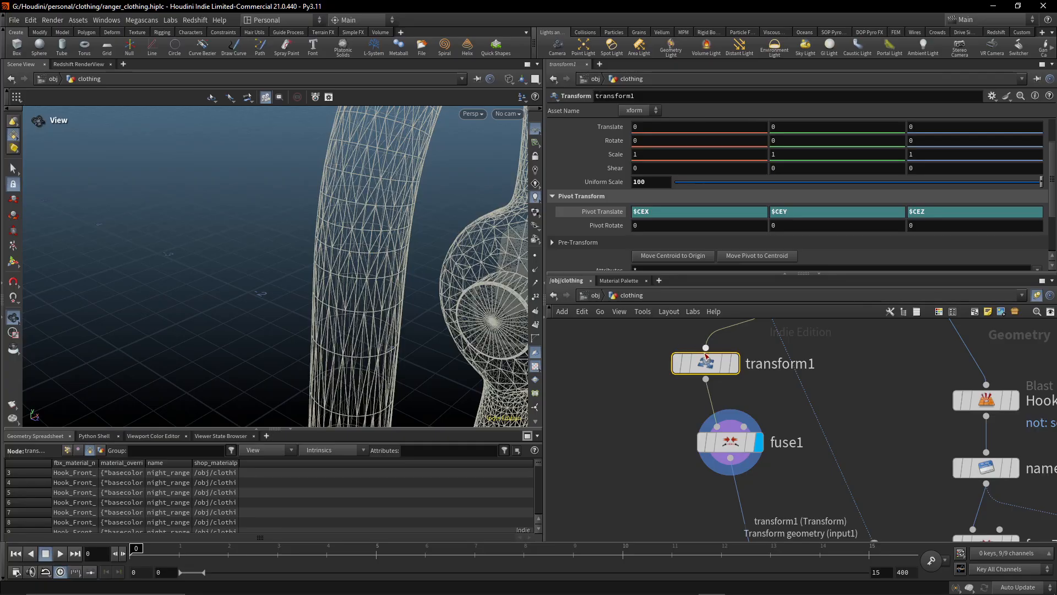
left_click_drag(706, 364, 711, 440, "alt")
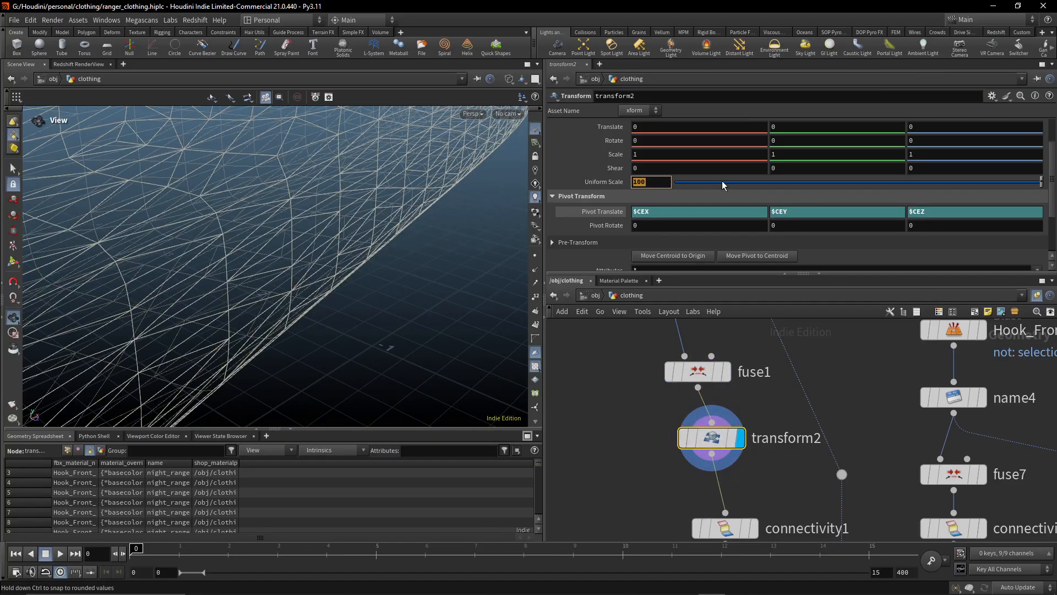
type(".001")
key("Return")
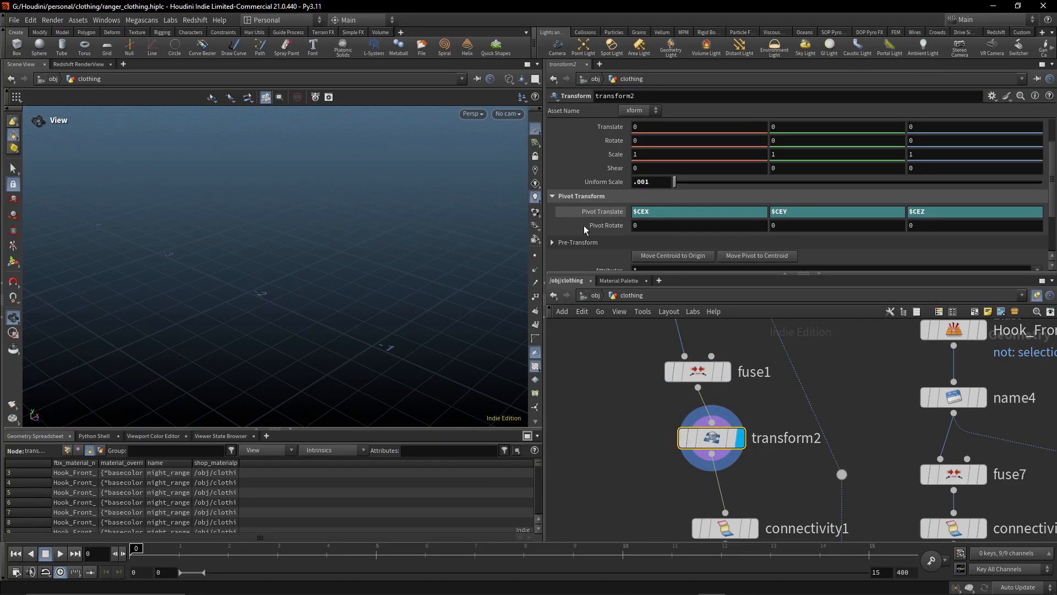
Frame the scaled hook, show Hook_Front_Top as a template, and orbit to compare the sizes of the two hooks
key("f")
scroll(793, 443, "down", 3)
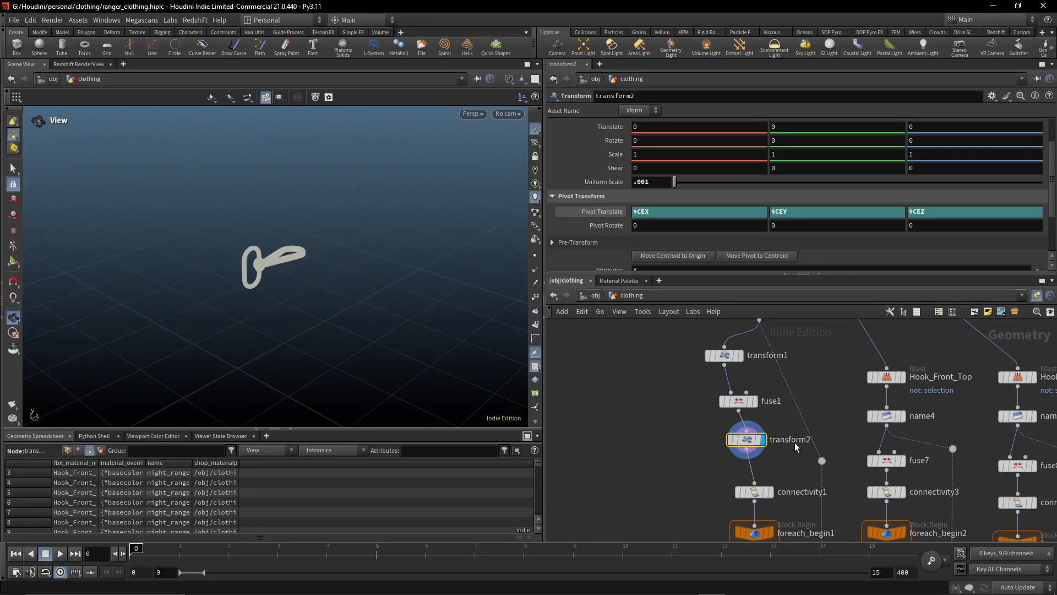
middle_click_drag(795, 445, 743, 453)
scroll(836, 447, "up", 3)
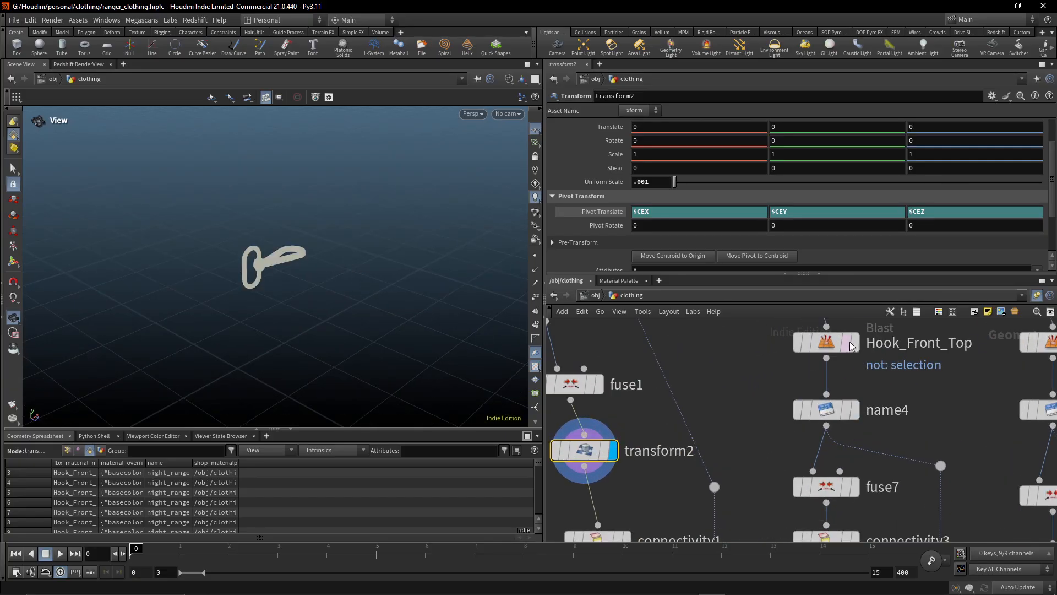
left_click(863, 380)
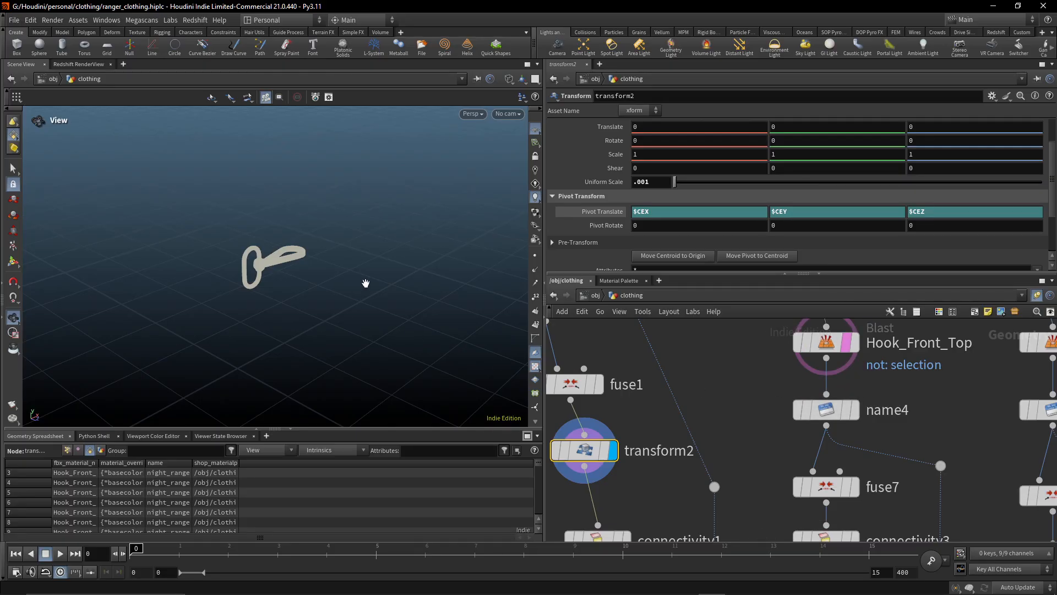
middle_click_drag(365, 283, 318, 309)
right_click_drag(318, 309, 273, 311)
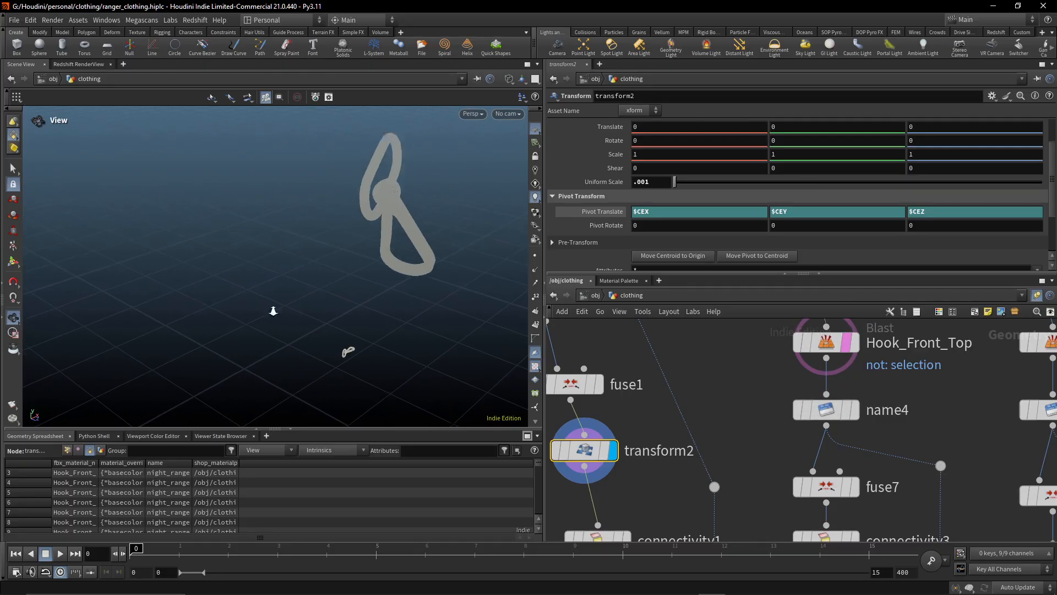
left_click_drag(273, 311, 302, 280)
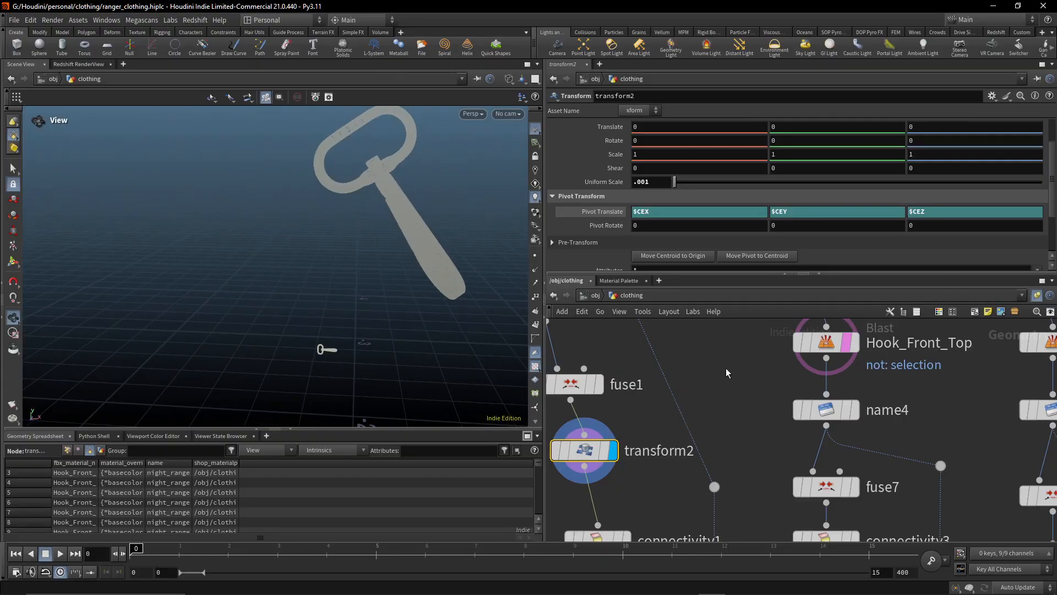
Set transform2's uniform scale to 0.01 and show its pivot translate expressions as evaluated values
middle_click_drag(725, 368, 794, 374)
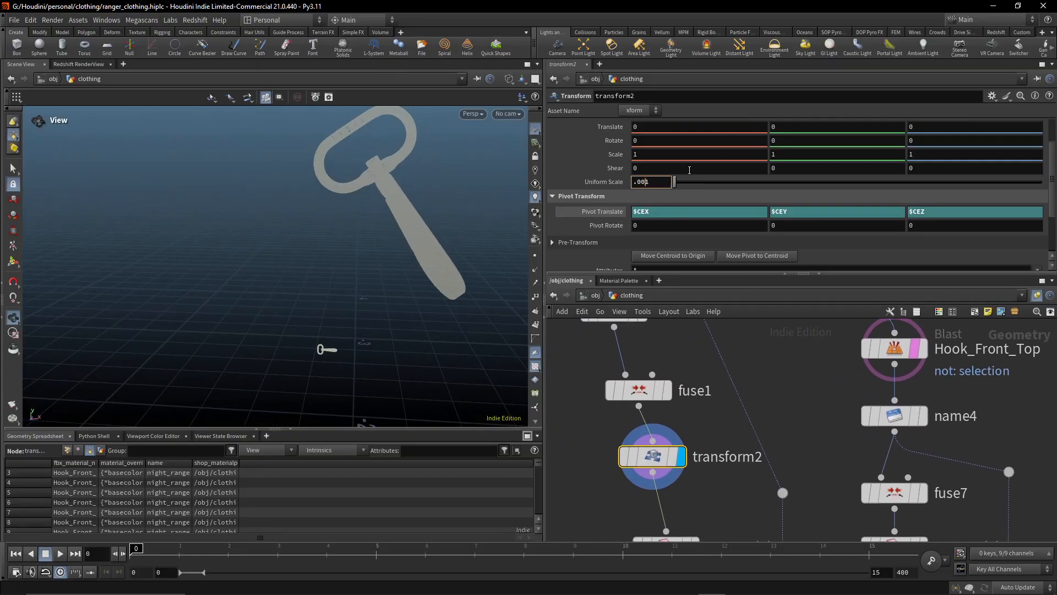
key("Return")
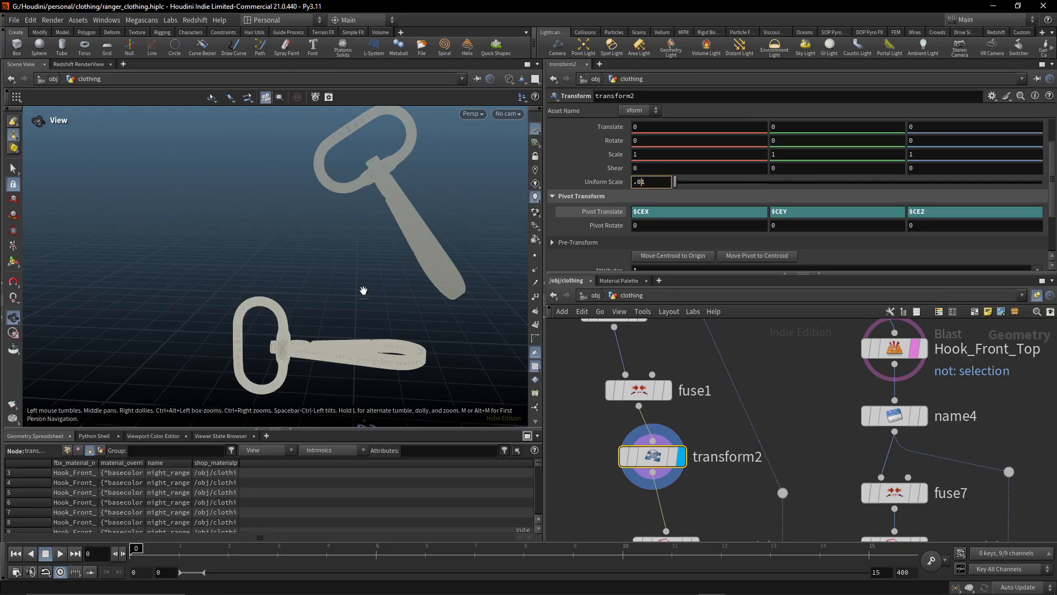
mouse_move(362, 291)
left_mouse_down()
mouse_move(373, 275)
mouse_move(358, 281)
left_mouse_up()
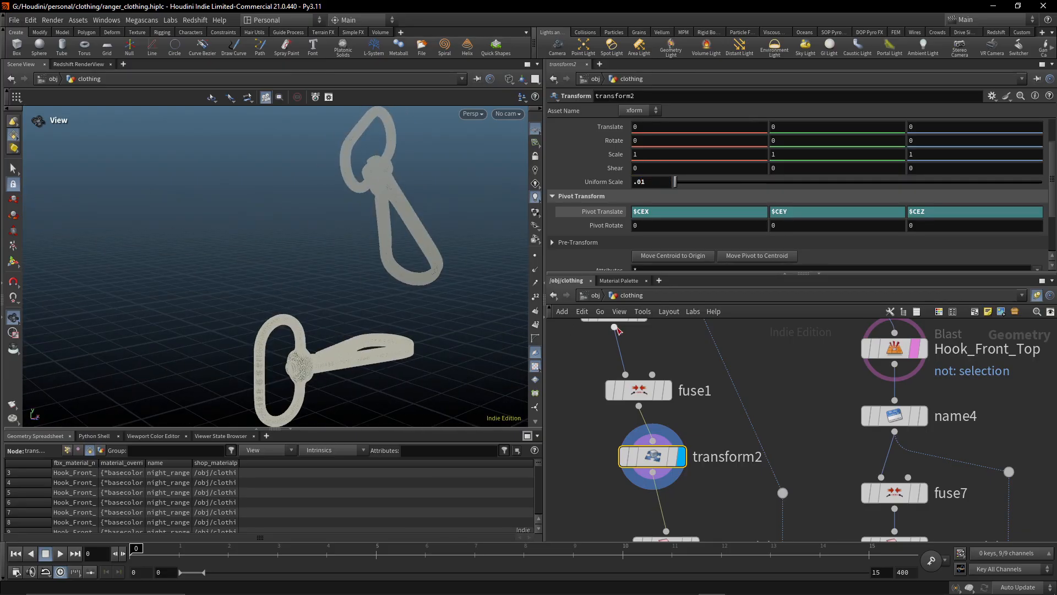
left_click(616, 214)
Turn off the Hook_Front_Top template display and move Hook_Front_Top and name4 up to make room above fuse7
scroll(791, 407, "down", 3)
middle_click_drag(801, 398, 795, 428)
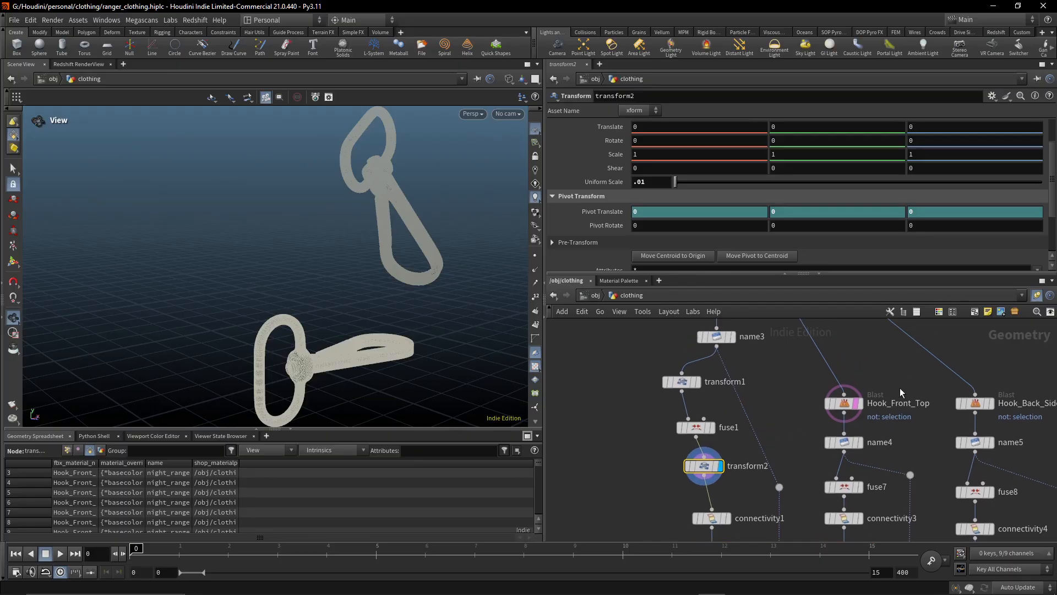
left_click(858, 405)
left_click(857, 405)
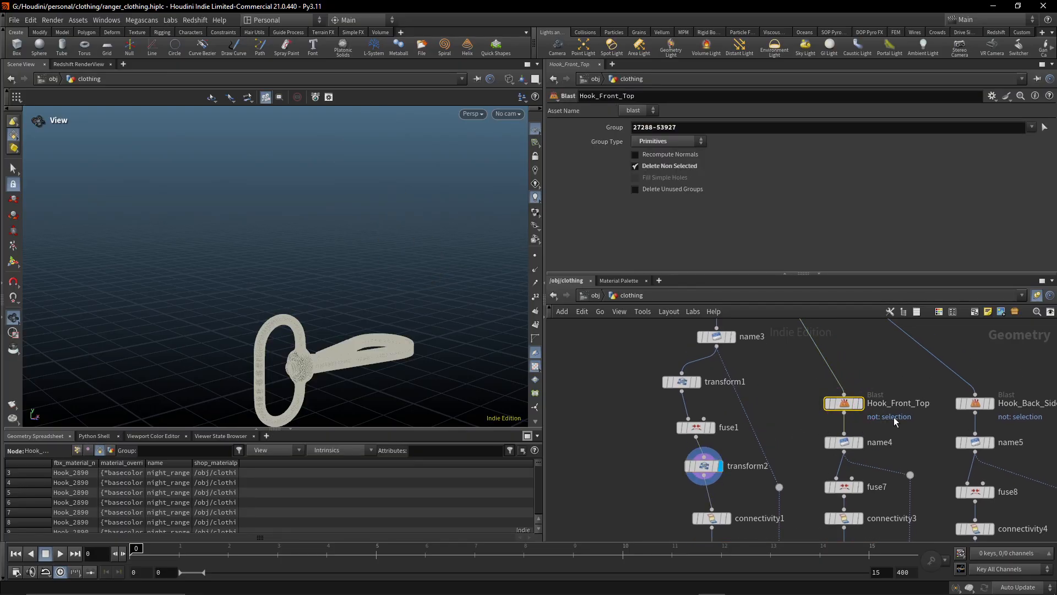
left_click(839, 440, "shift")
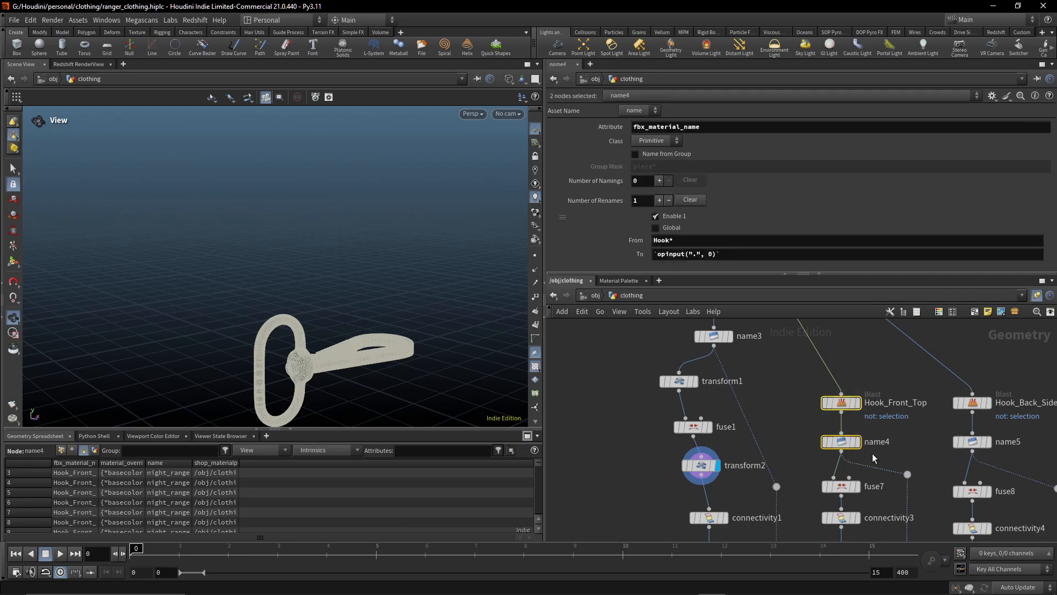
left_click_drag(841, 441, 842, 379)
middle_click_drag(785, 425, 808, 395)
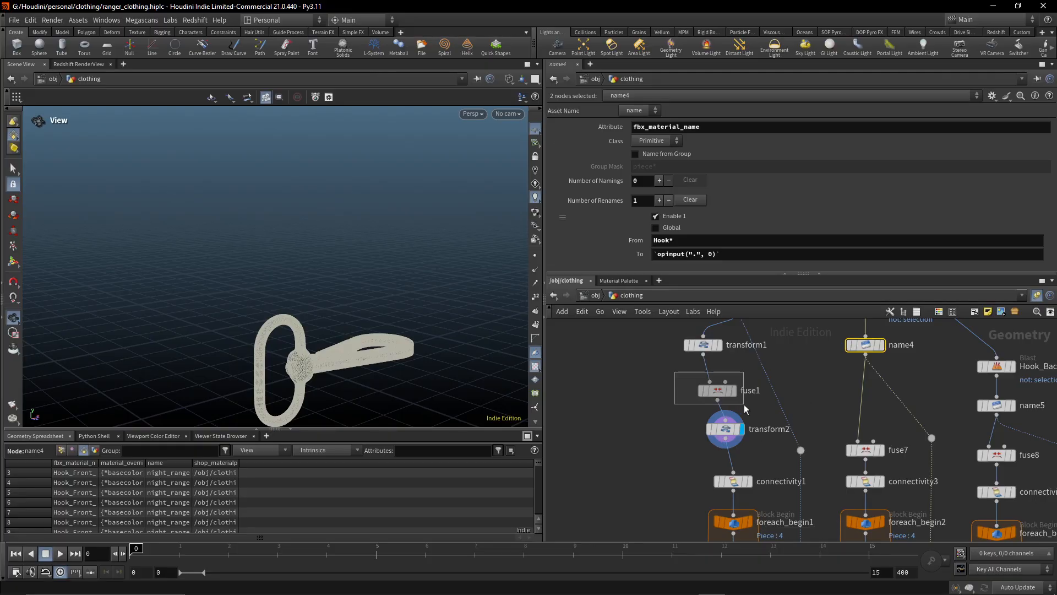
Copy transform1 between name4 and fuse7 and transform2 between fuse7 and connectivity3, and display the second copy
left_click_drag(674, 372, 745, 408)
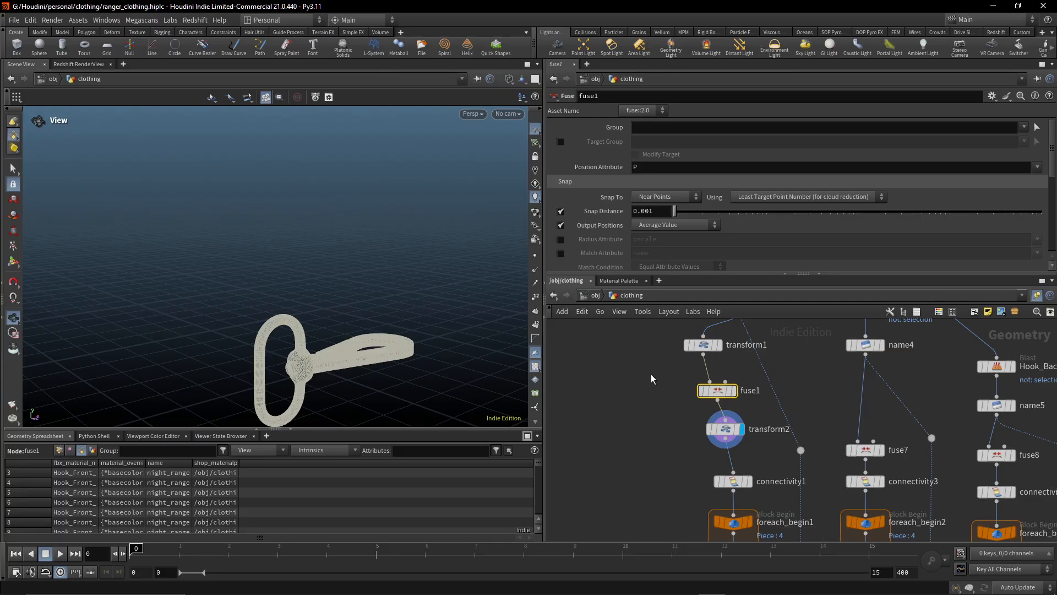
middle_click_drag(651, 374, 647, 384)
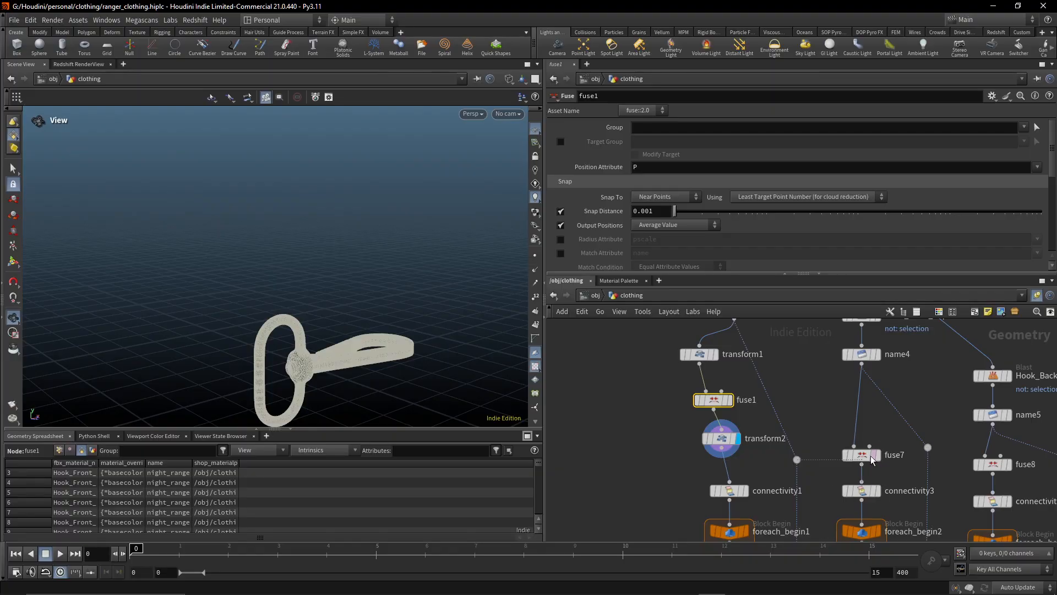
left_click_drag(866, 460, 862, 419)
left_click_drag(700, 355, 849, 394, "alt")
left_click_drag(736, 448, 872, 477, "alt")
middle_click_drag(830, 471, 731, 458)
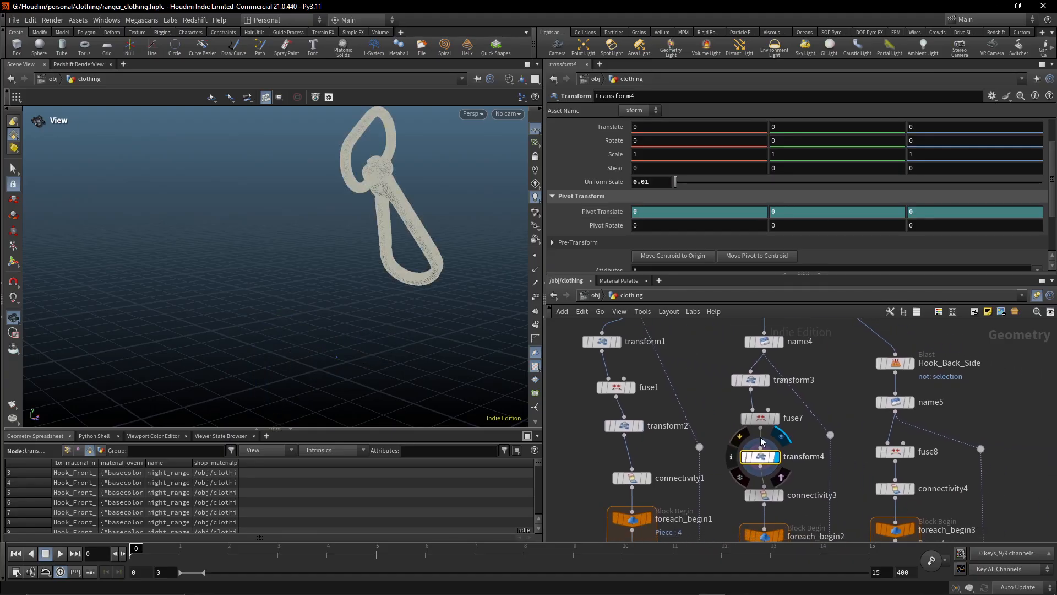
Move Hook_Back_Side and name5 up together to open space around fuse8
scroll(813, 428, "down", 1)
middle_click_drag(931, 416, 876, 438)
left_click_drag(878, 384, 830, 364)
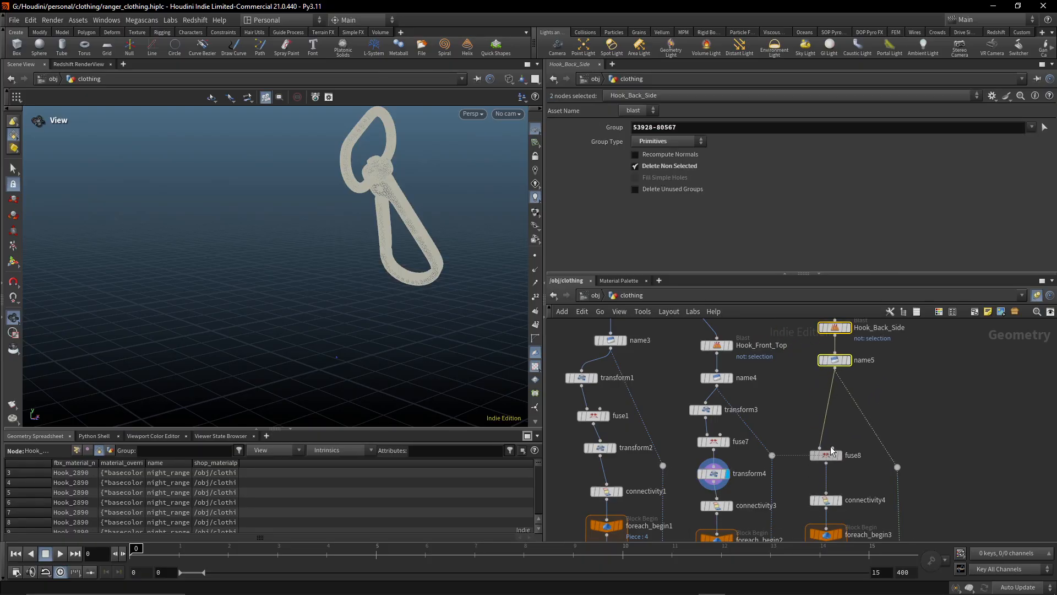
middle_click_drag(778, 433, 868, 404)
Reset fuse7's snap distance to 0.001 and compare its node information with transform3's
left_click(808, 417)
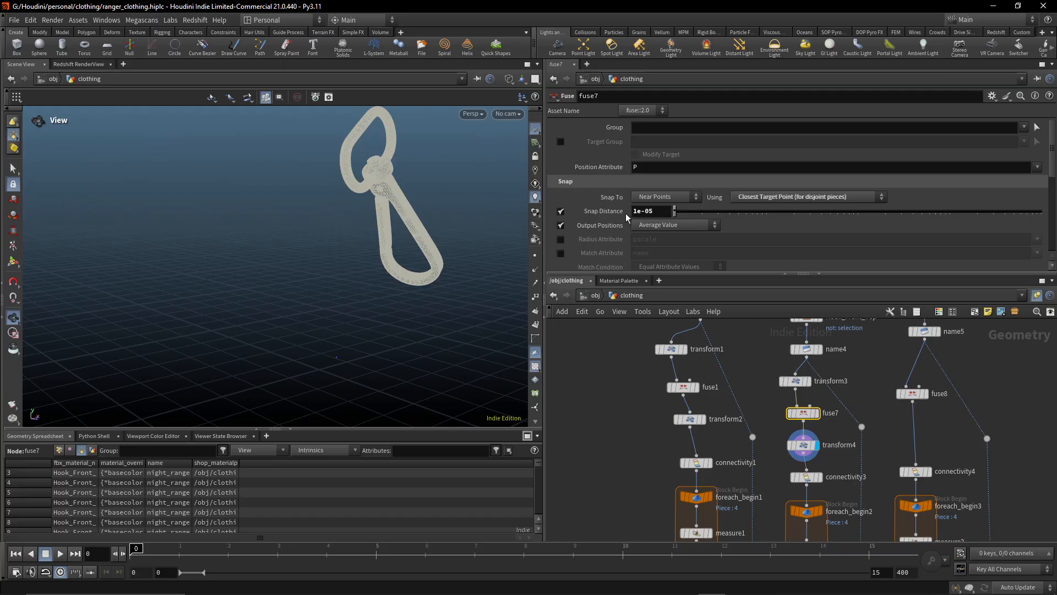
middle_click(806, 414)
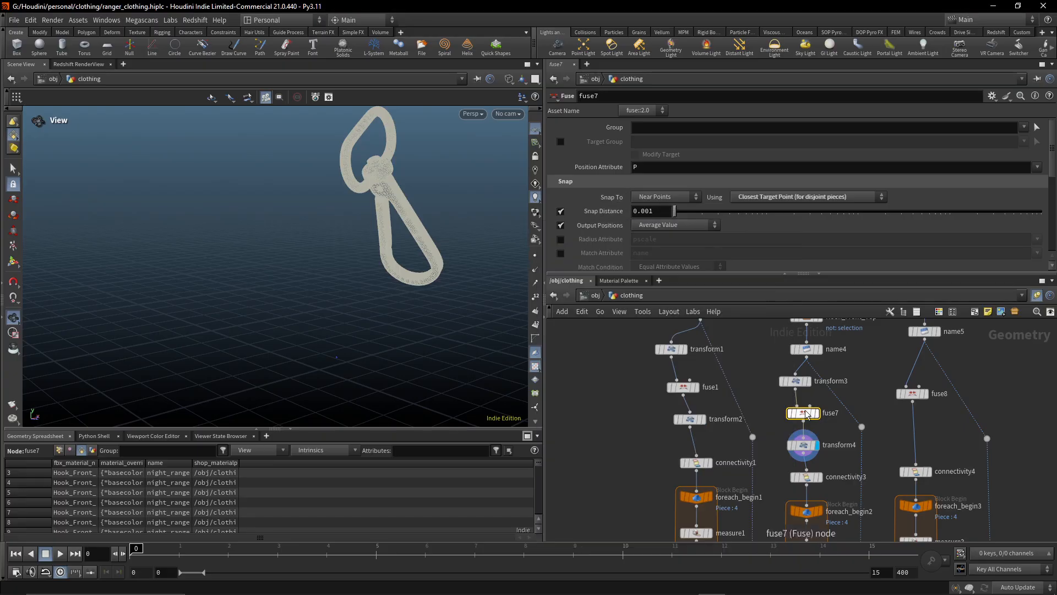
middle_click(798, 383)
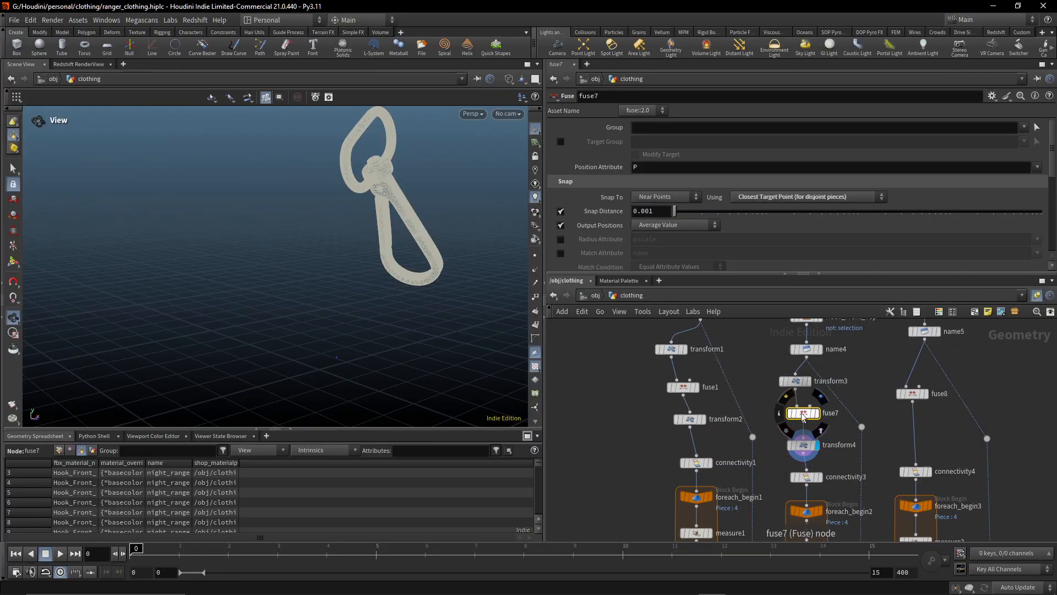
middle_click(803, 414)
Reset fuse8's snap distance to 0.001 and display its output
left_click(909, 394)
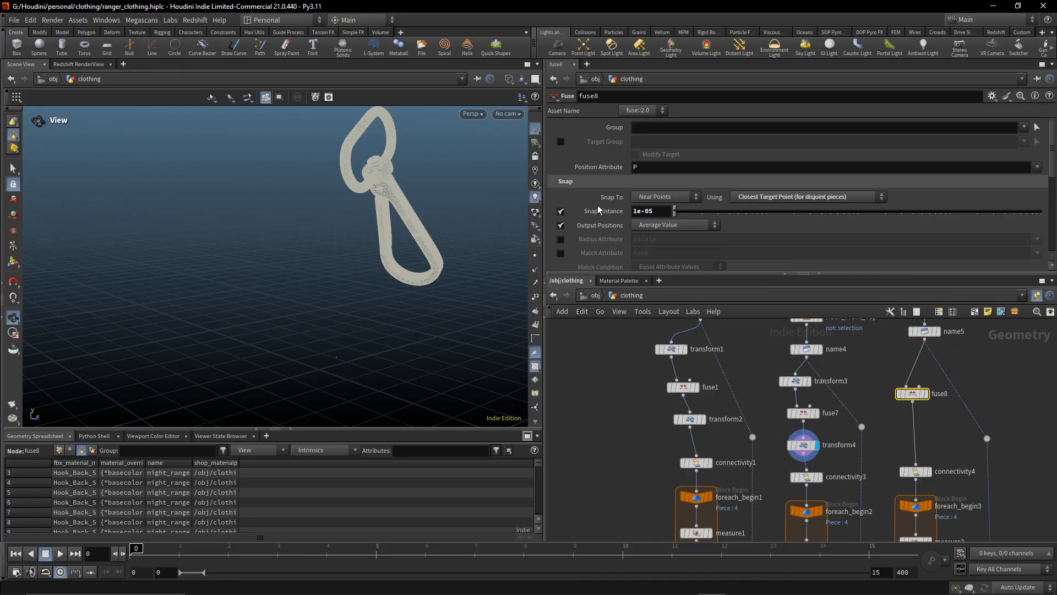
middle_click(605, 214, "ctrl")
left_click(926, 394)
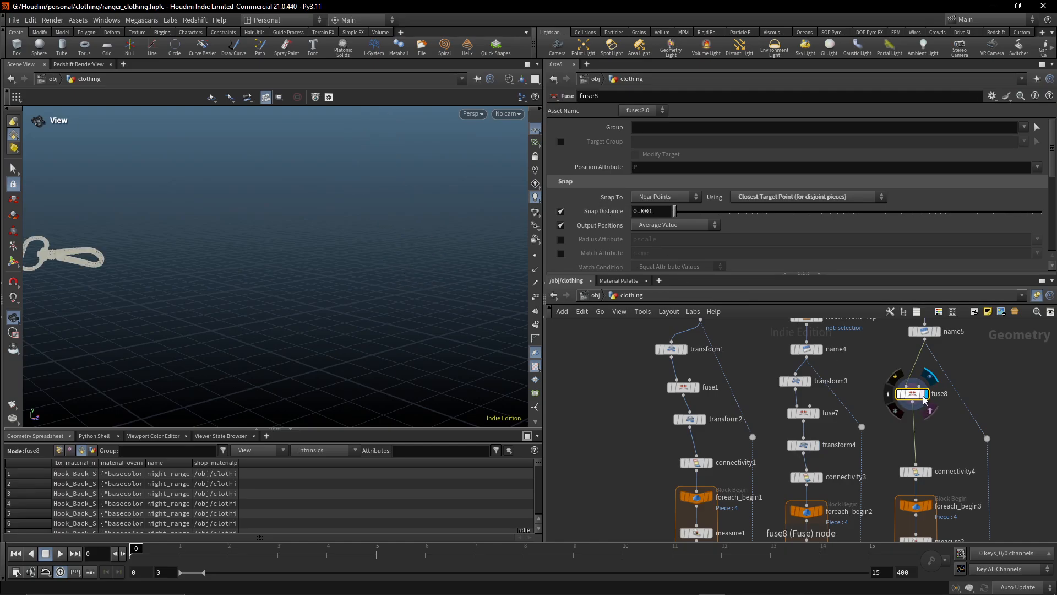
Frame the back-side hook around its pin and toggle fuse8's bypass to compare the unscaled mesh with and without fusing
key("f")
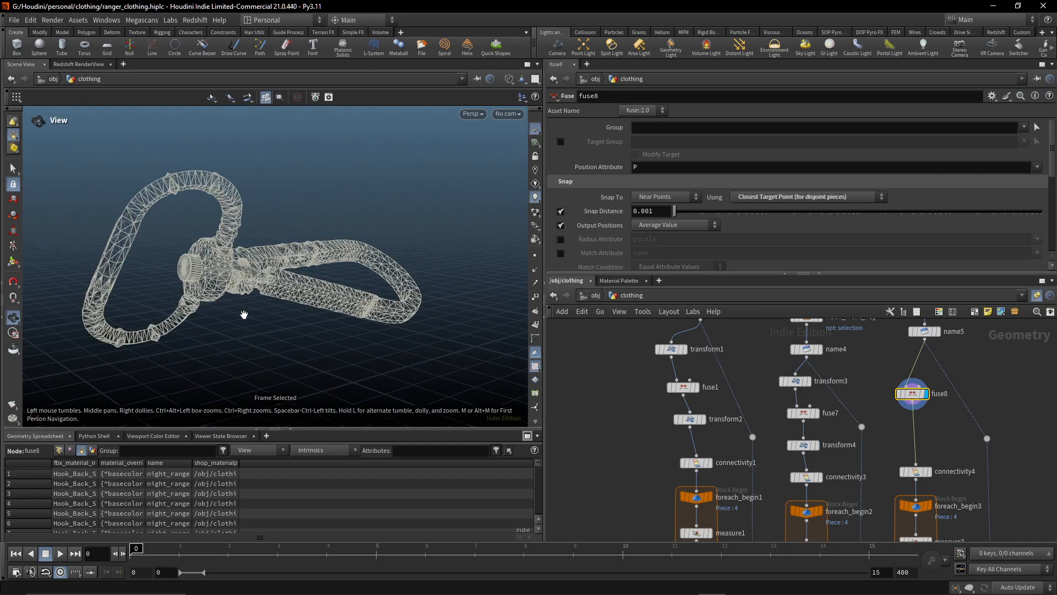
left_click_drag(244, 315, 270, 302)
right_click_drag(213, 300, 358, 313)
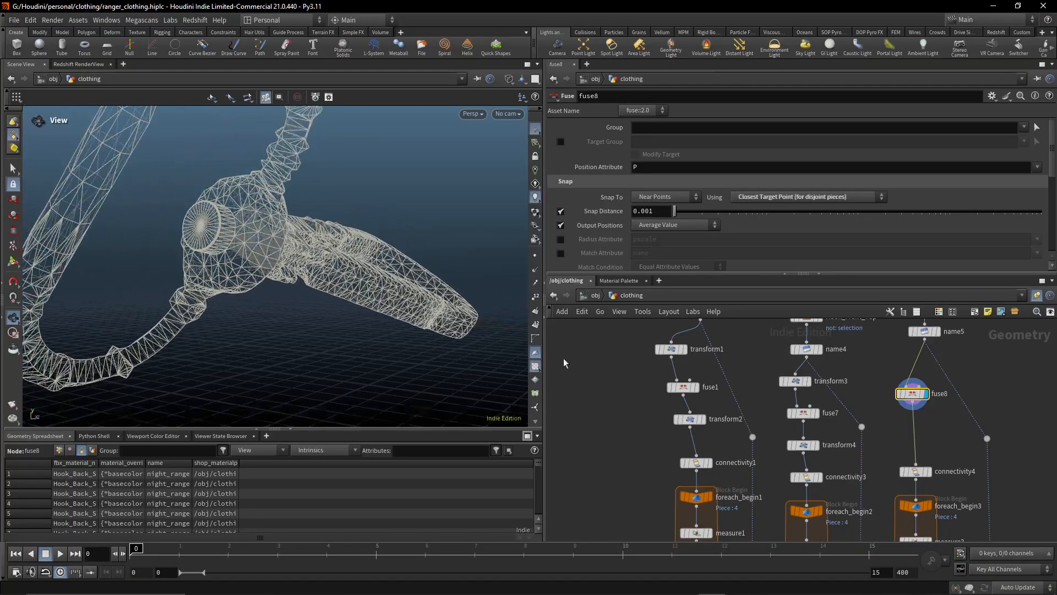
left_click(902, 380)
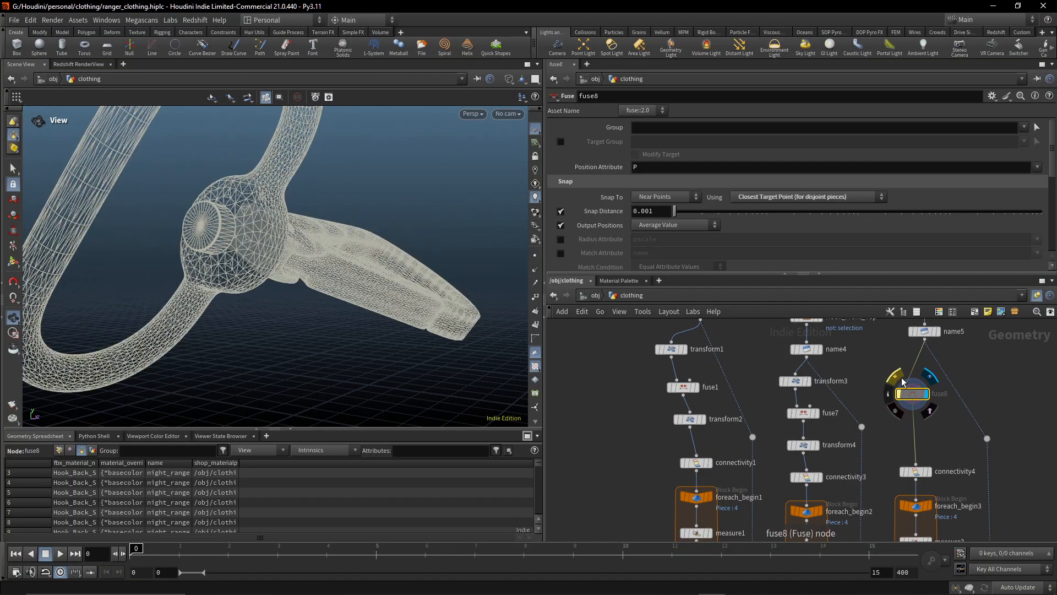
left_click(902, 380)
Copy transform3 above fuse8 and transform4 below it, display the lower copy, and frame the resulting hook
middle_click_drag(871, 426, 846, 444)
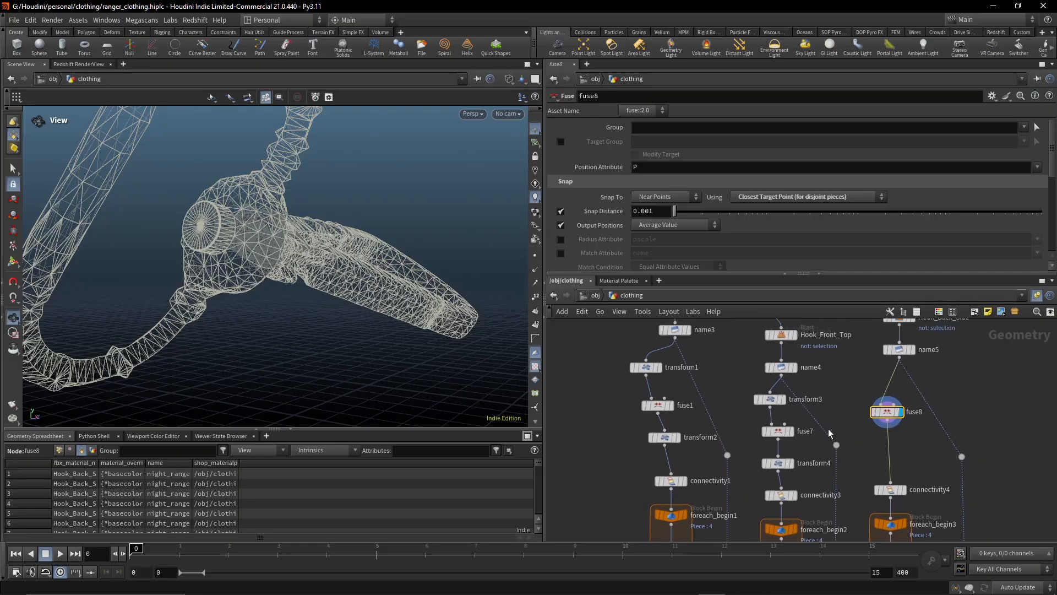
left_click_drag(772, 400, 887, 393, "alt")
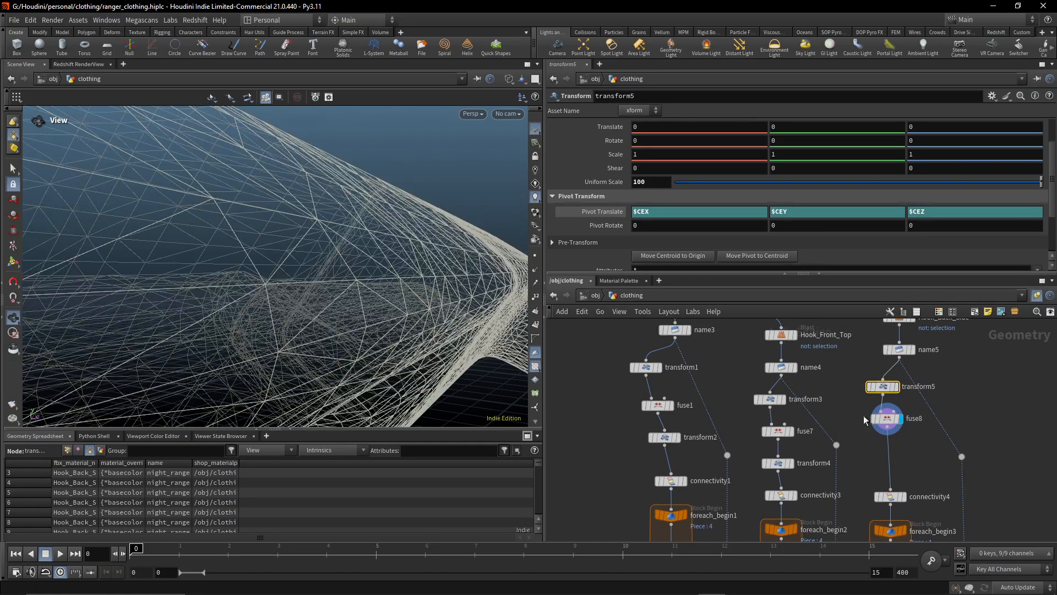
left_click_drag(439, 336, 380, 275)
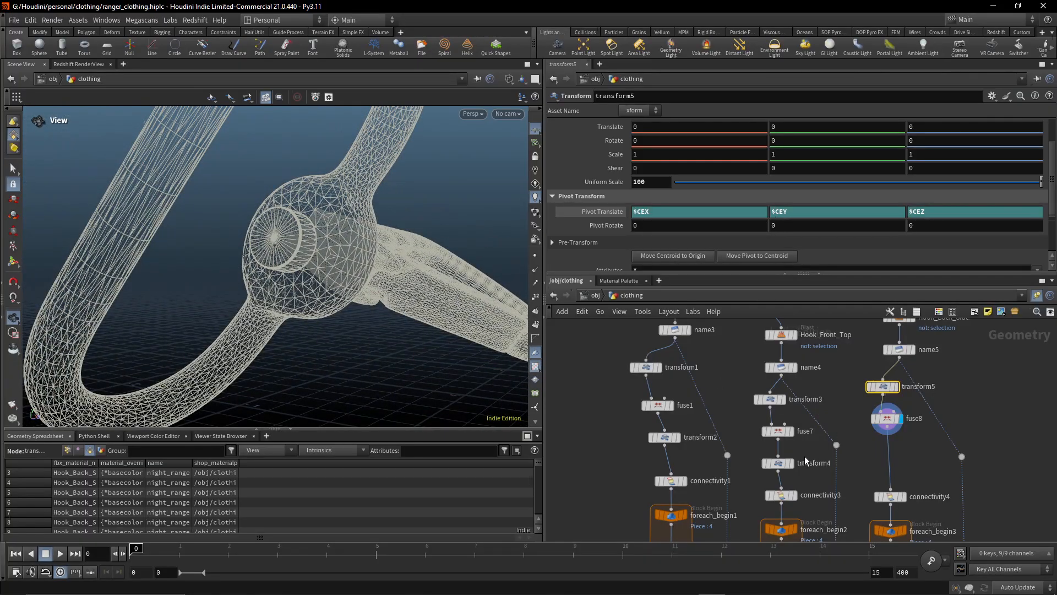
left_click_drag(777, 463, 894, 459, "alt")
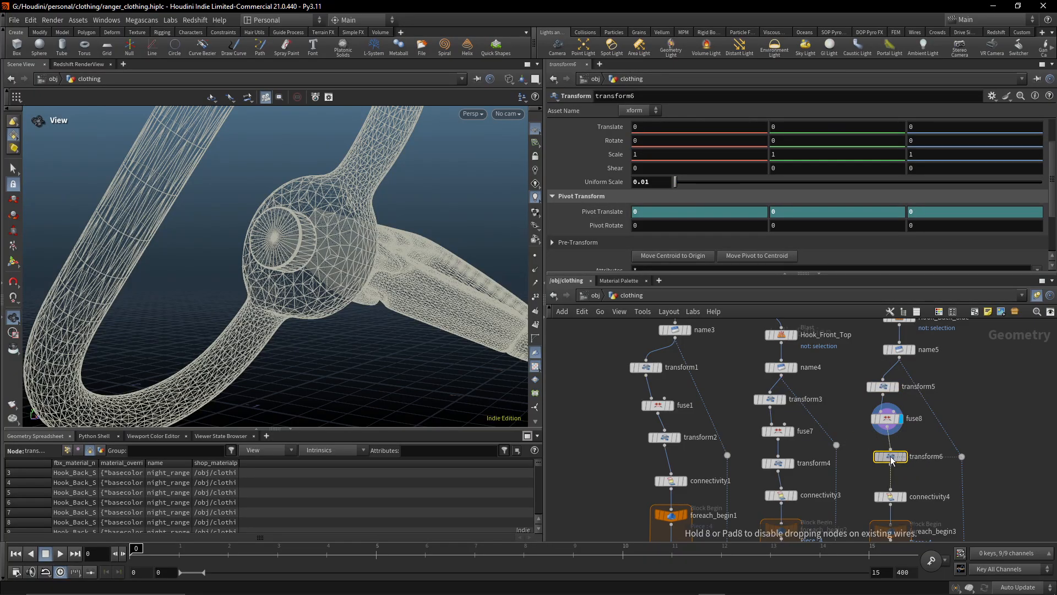
left_click(905, 456)
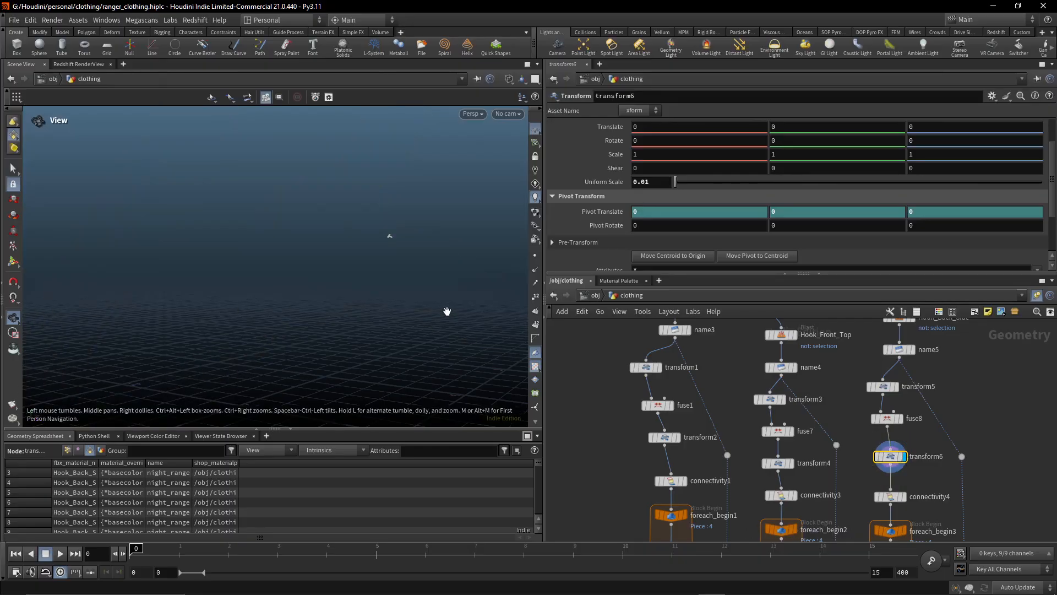
key("space+f")
Display measure1 in the first hook's for-each block and inspect its per-piece volume measurement settings
scroll(990, 453, "down", 5)
scroll(827, 367, "up", 8)
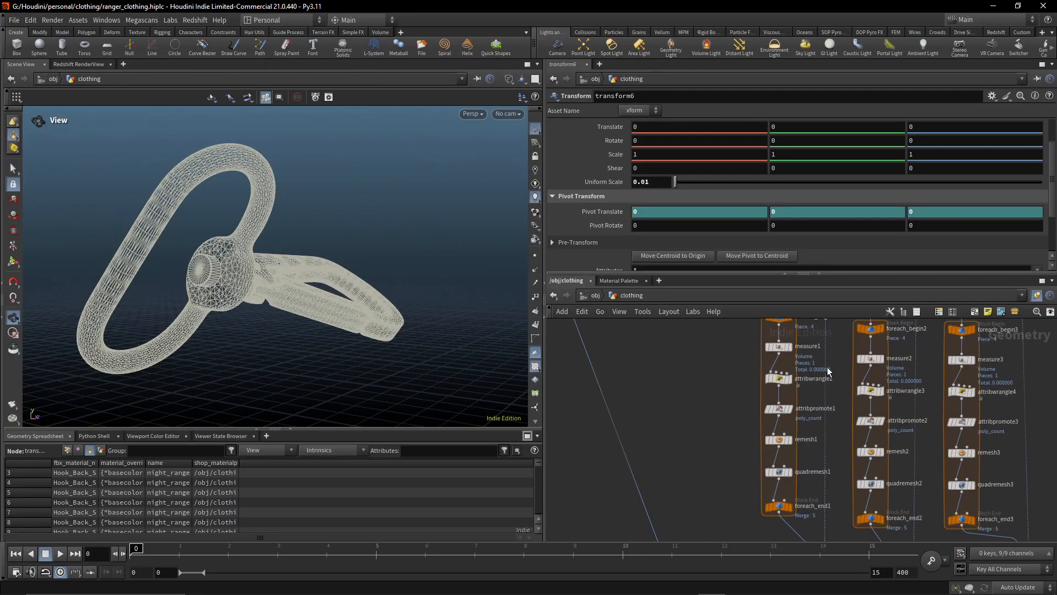
scroll(807, 435, "down", 4)
scroll(802, 412, "up", 4)
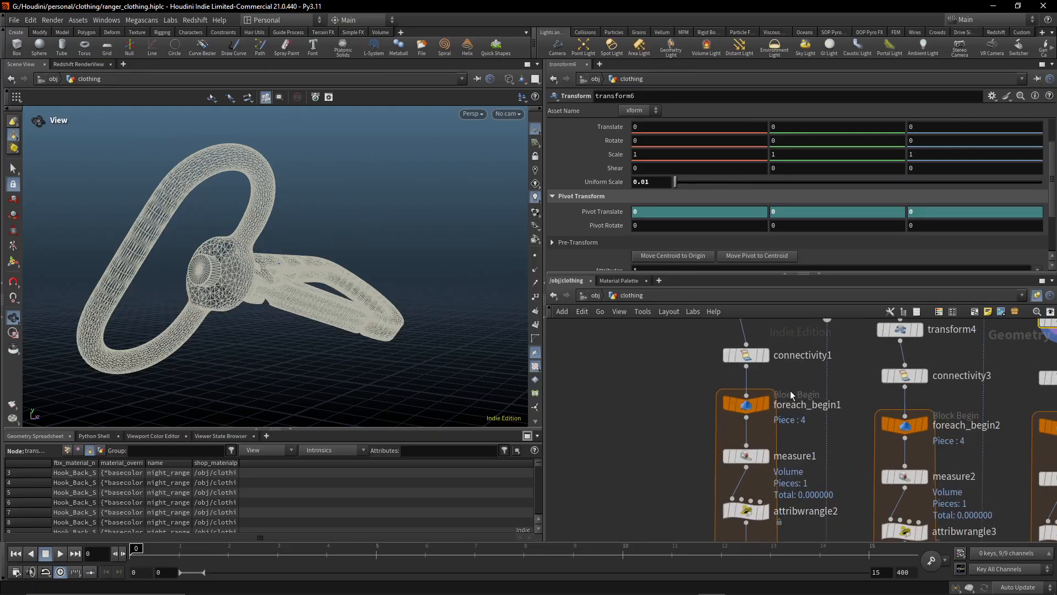
scroll(804, 393, "up", 1)
middle_click_drag(805, 398, 808, 353)
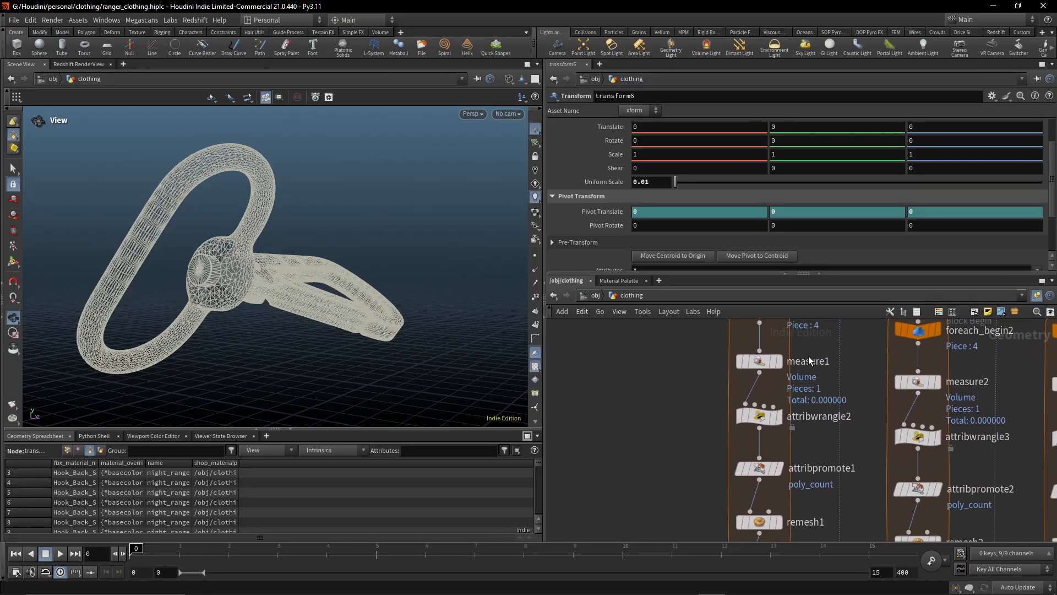
left_click(779, 363)
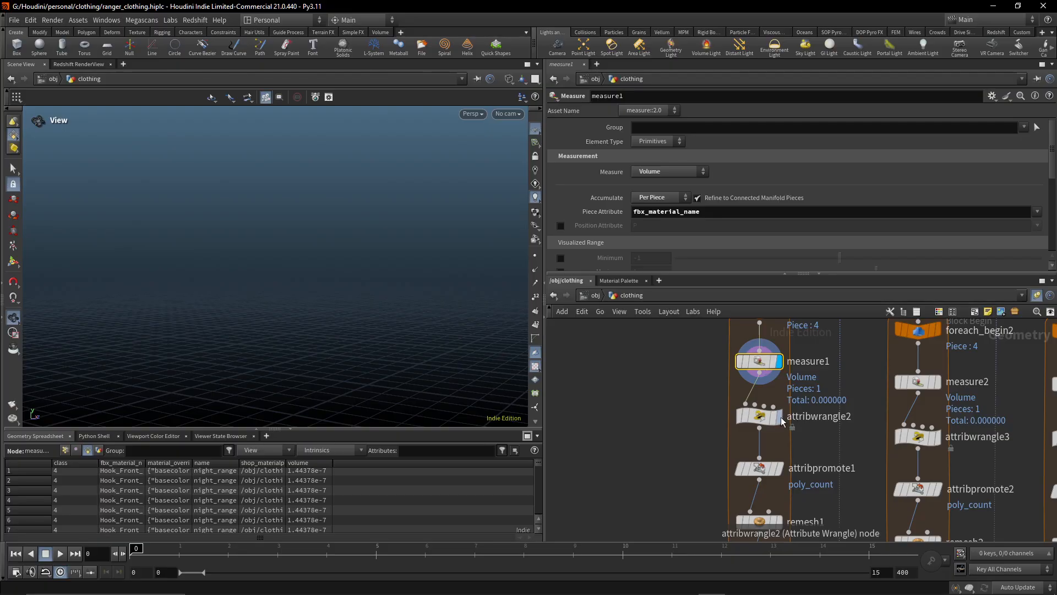
Display attribwrangle2, enlarge the parameter area to read its poly_count code, and frame the curved hook piece
left_click(774, 420)
left_click_drag(713, 273, 713, 345)
key("f")
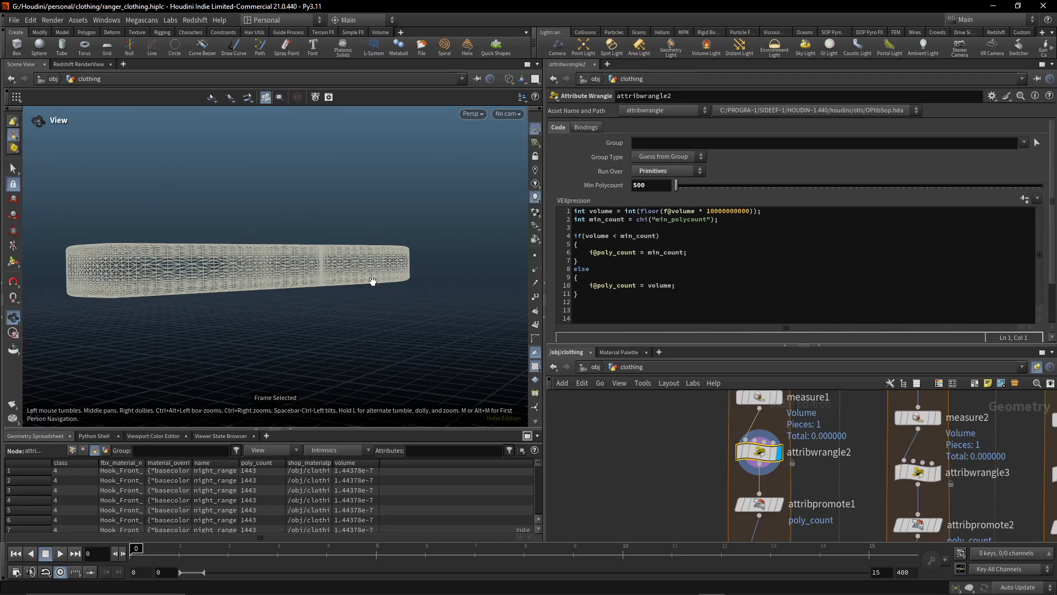
left_click_drag(372, 281, 323, 312)
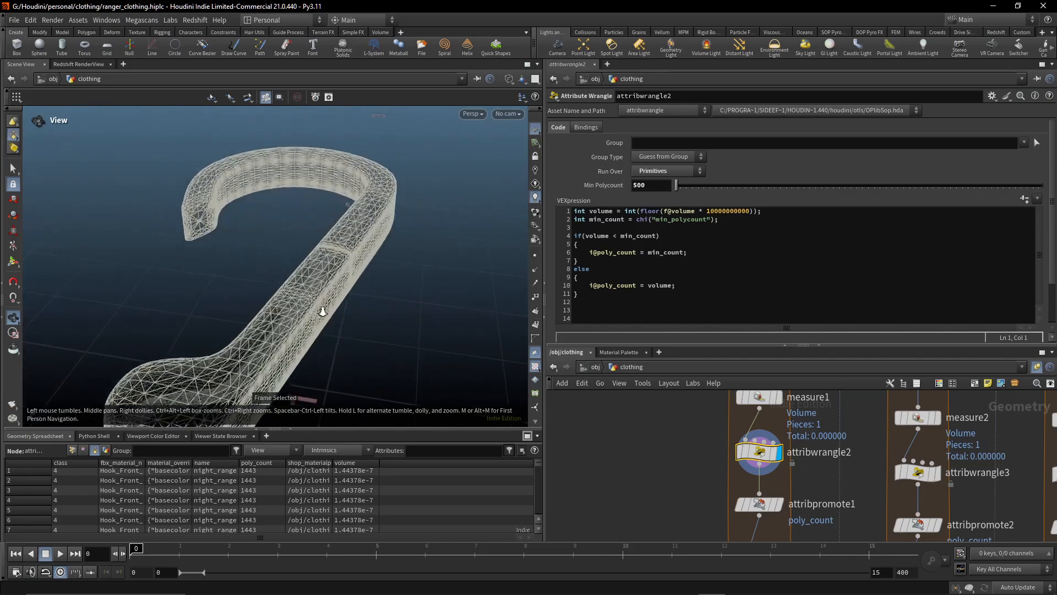
mouse_move(323, 311)
right_mouse_down()
mouse_move(627, 324)
mouse_move(303, 312)
right_mouse_up()
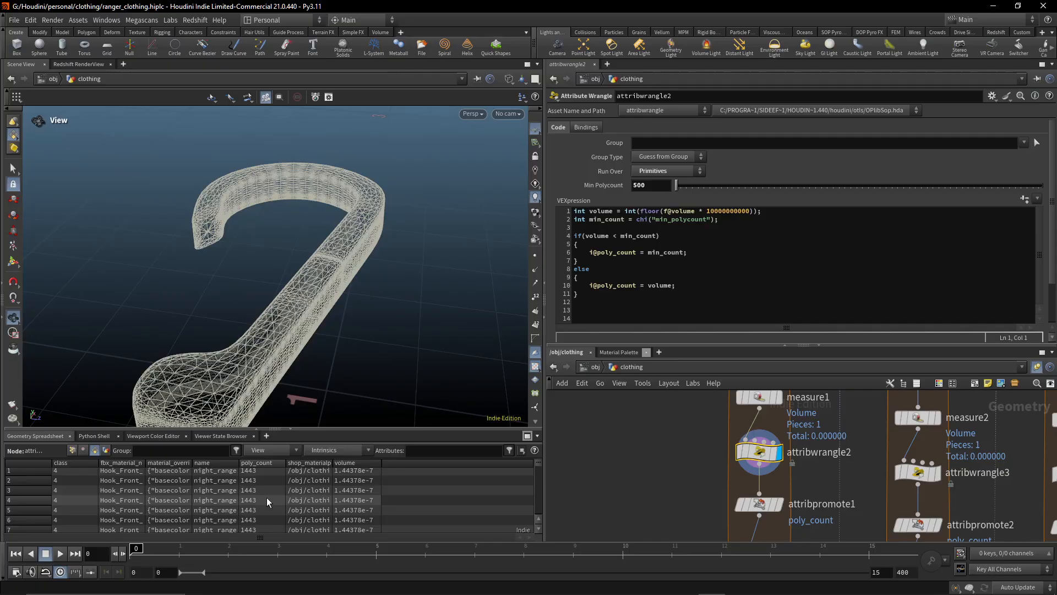
Display attribpromote1 and remesh1 in turn, and inspect the dense remeshed hook piece and remesh1's node information
middle_click_drag(858, 506, 859, 446)
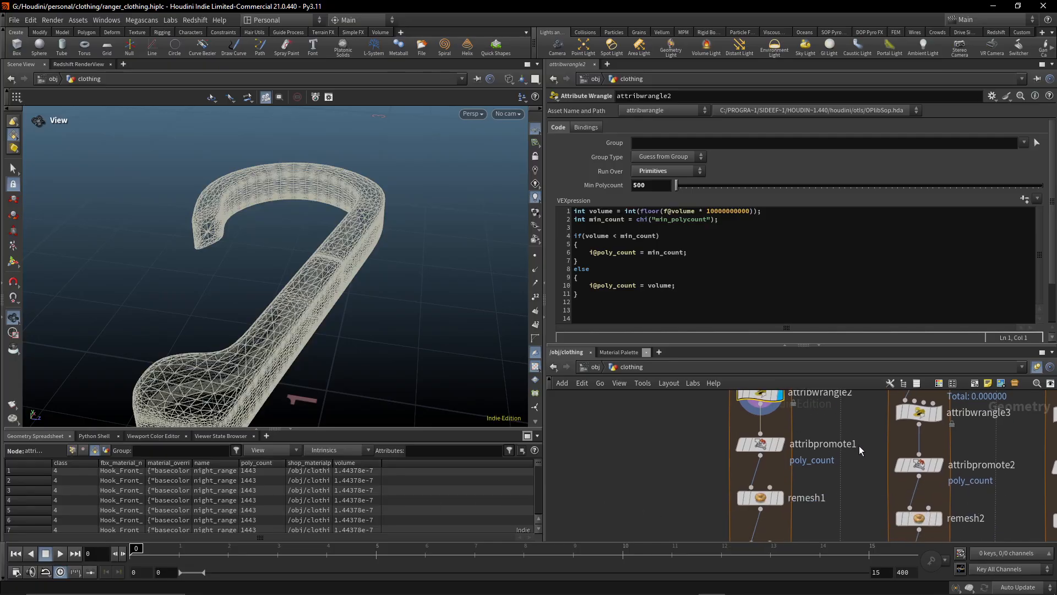
left_click(761, 433)
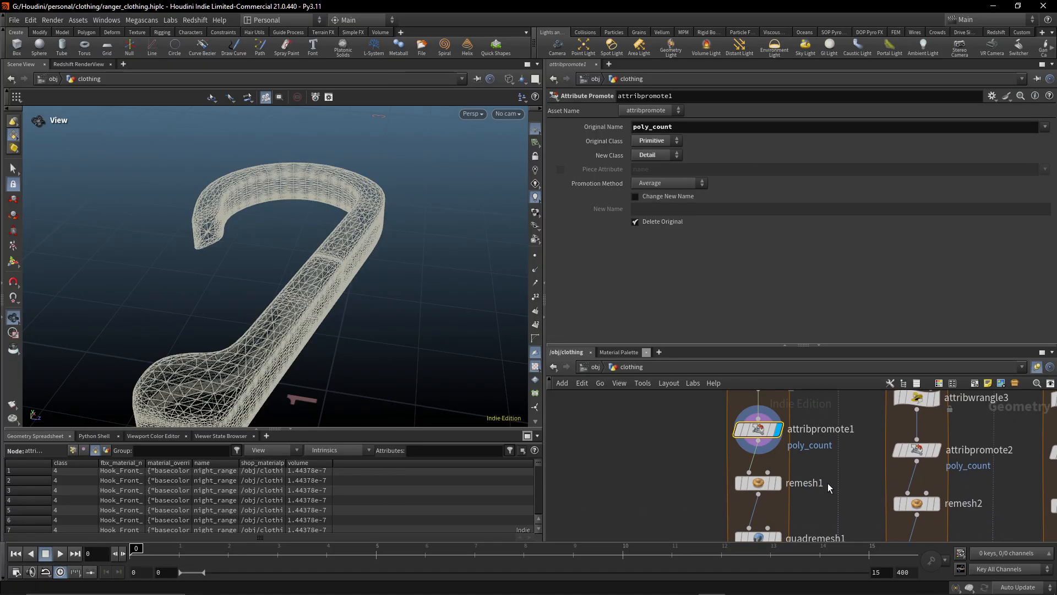
middle_click_drag(829, 487, 826, 458)
mouse_move(780, 459)
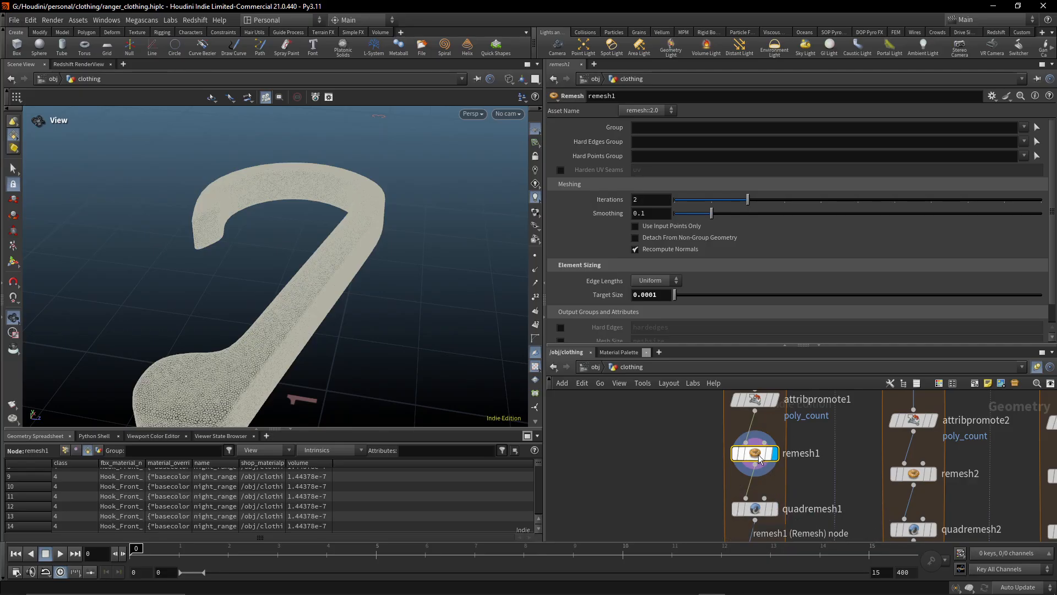
middle_click_drag(317, 347, 342, 295)
scroll(342, 295, "up", 8)
scroll(352, 220, "down", 6)
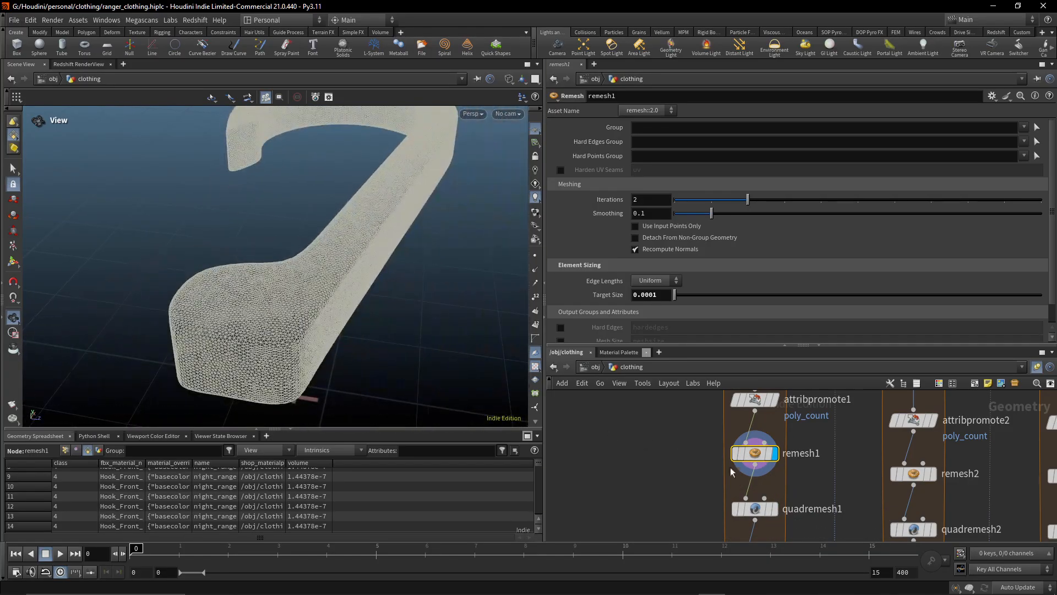
middle_click(759, 453)
Display quadremesh1's output and examine the quad topology of the curved hook piece
mouse_move(776, 510)
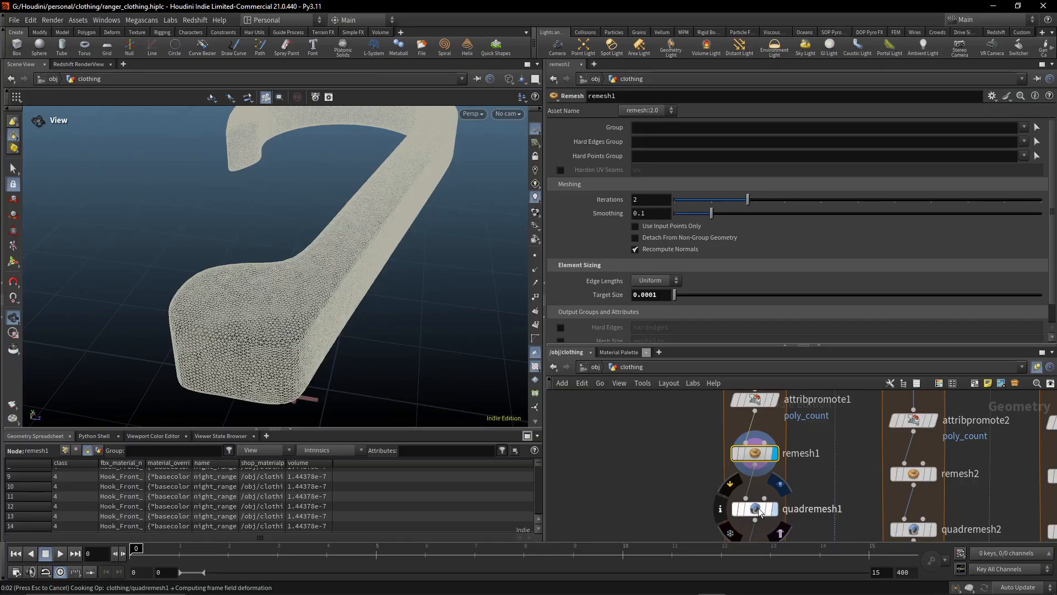
middle_click_drag(834, 430, 800, 551)
scroll(820, 444, "down", 3)
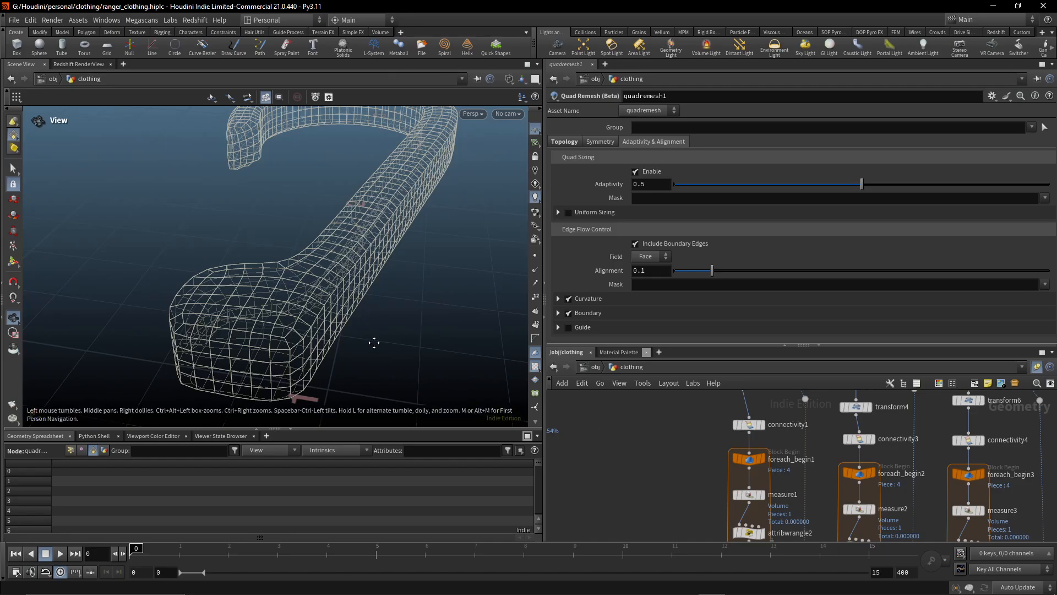
left_click_drag(381, 358, 503, 241)
Display foreach_end1 and view the complete first hook with all remeshed pieces merged
middle_click_drag(815, 537, 805, 378)
middle_click_drag(786, 502, 783, 407)
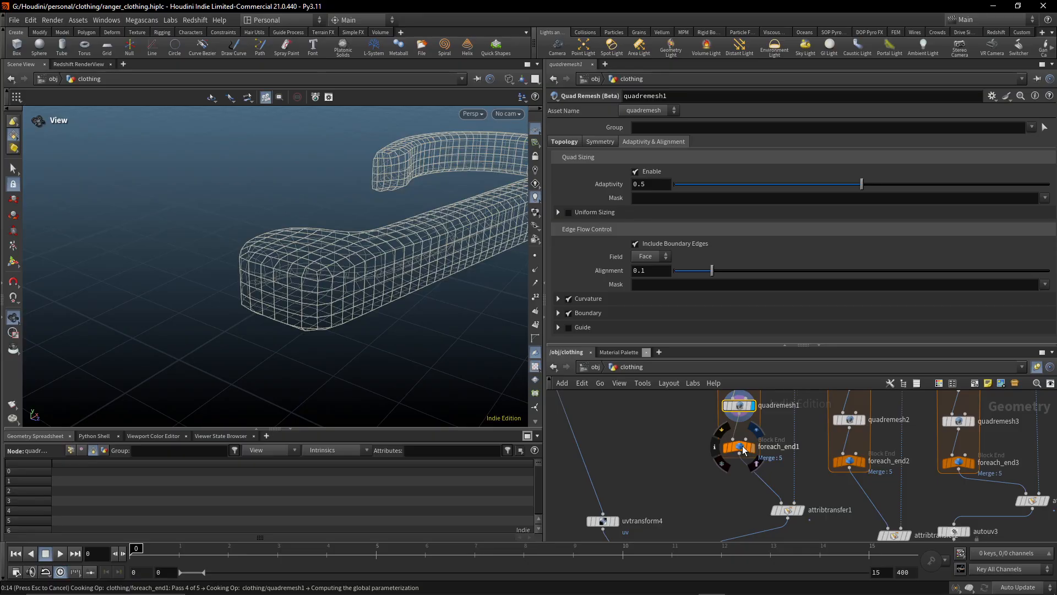
left_click(741, 447)
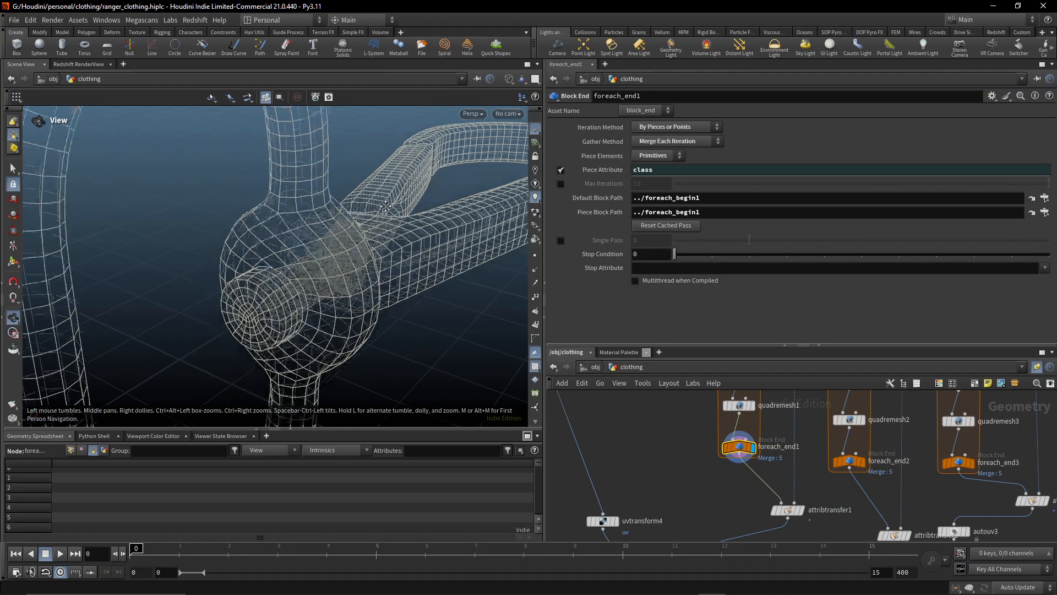
left_click_drag(385, 207, 352, 248)
Toggle name3's template display to compare the original hook mesh with the remeshed result
middle_click_drag(703, 432, 681, 406)
scroll(694, 451, "up", 4)
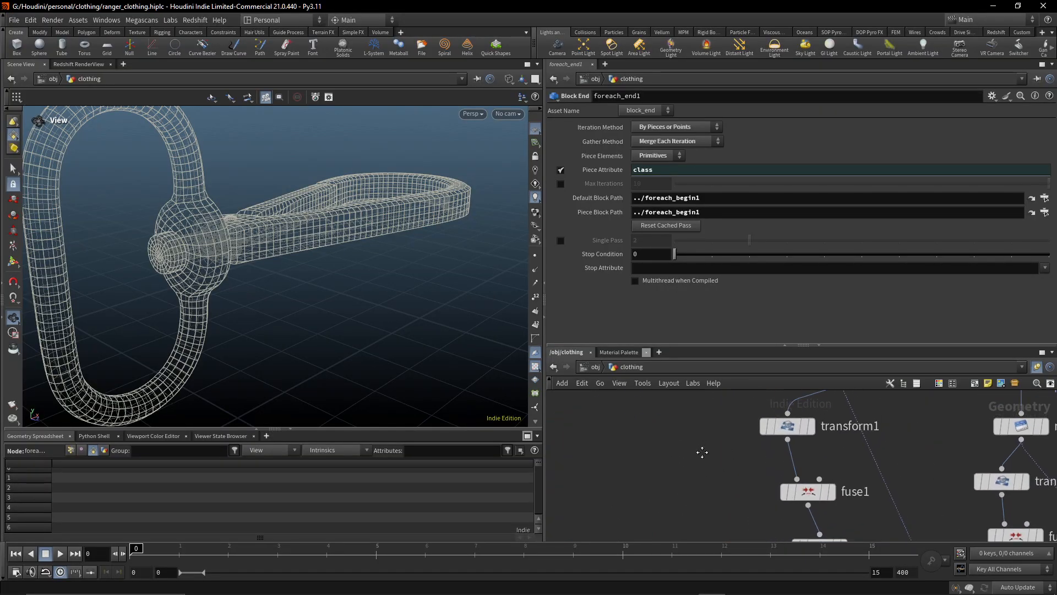
middle_click_drag(702, 452, 676, 527)
left_click(842, 469)
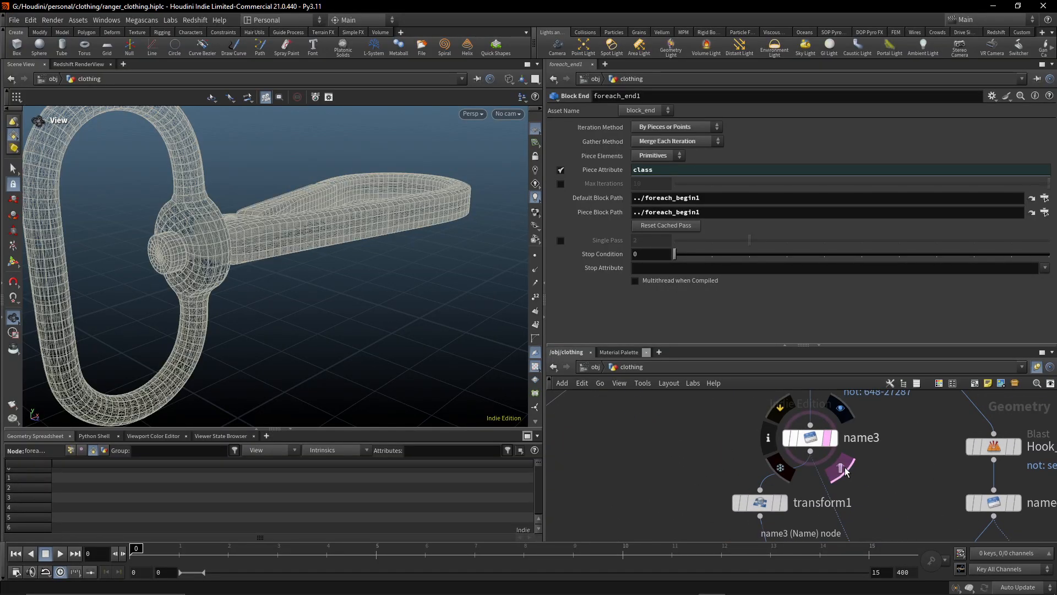
left_click(845, 471)
left_click(845, 471)
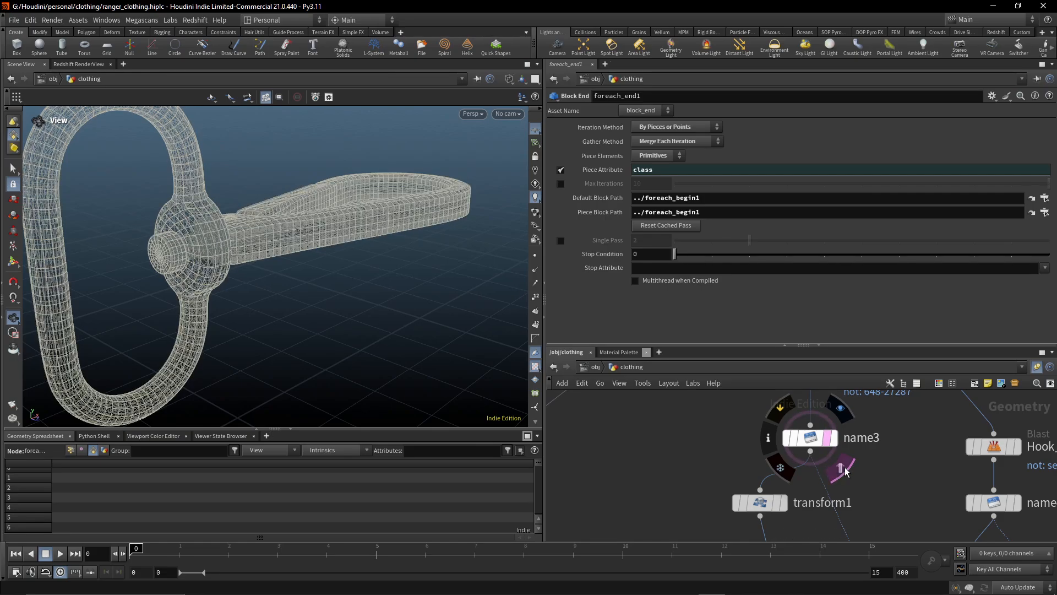
left_click(845, 471)
Display autouv1 and uvlayout3 below the first hook's loop in turn, and review their UV settings
scroll(846, 471, "down", 5)
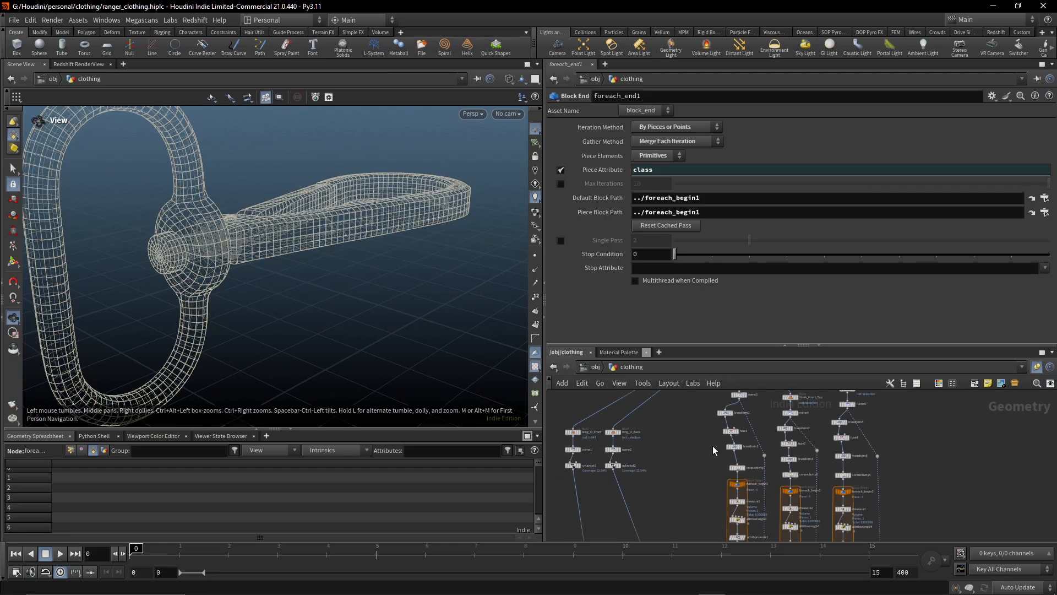
scroll(821, 506, "up", 5)
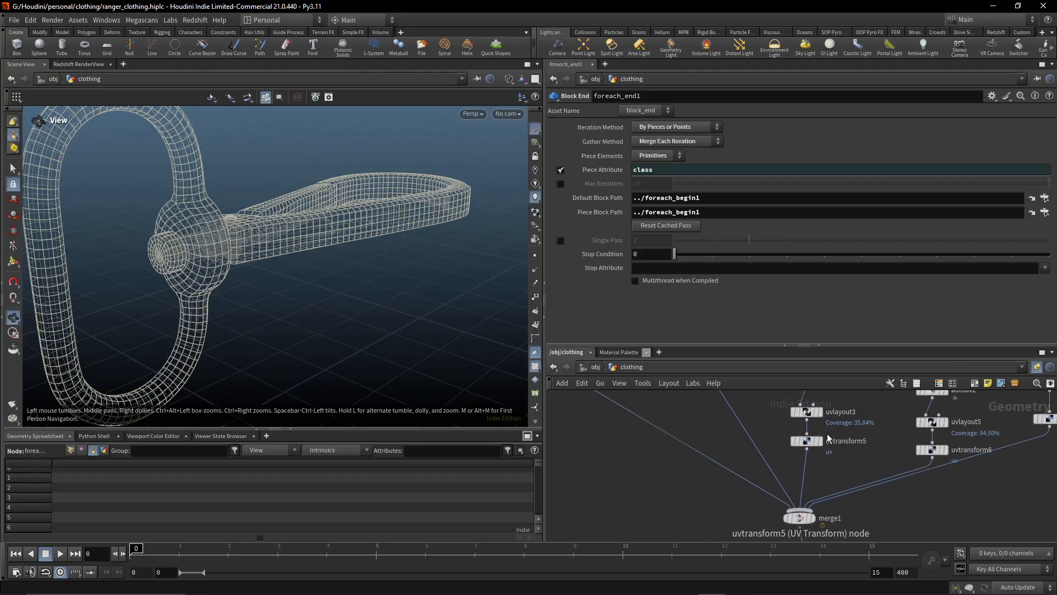
scroll(820, 495, "up", 2)
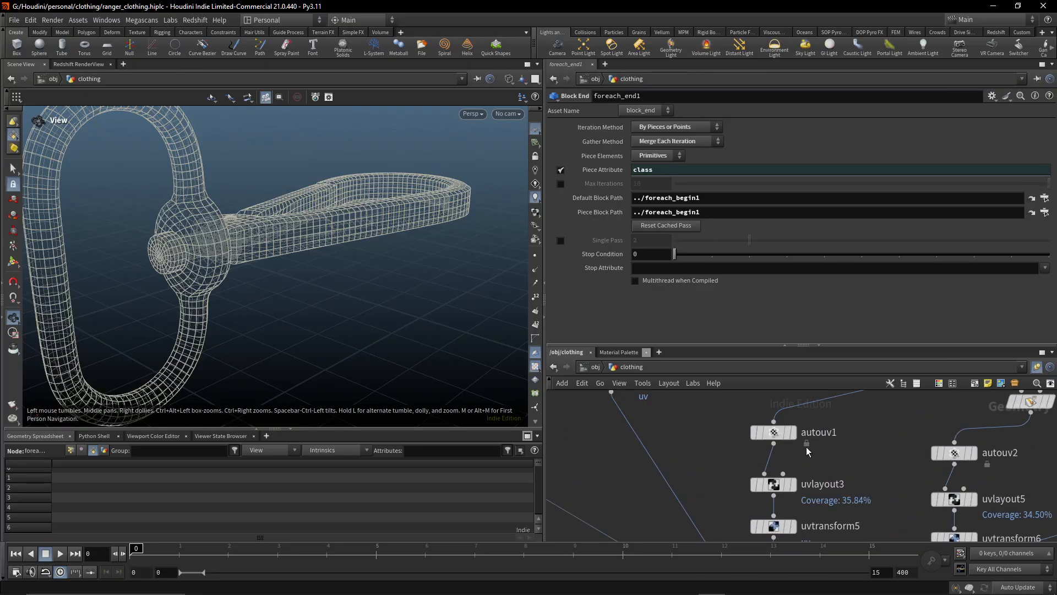
left_click(776, 434)
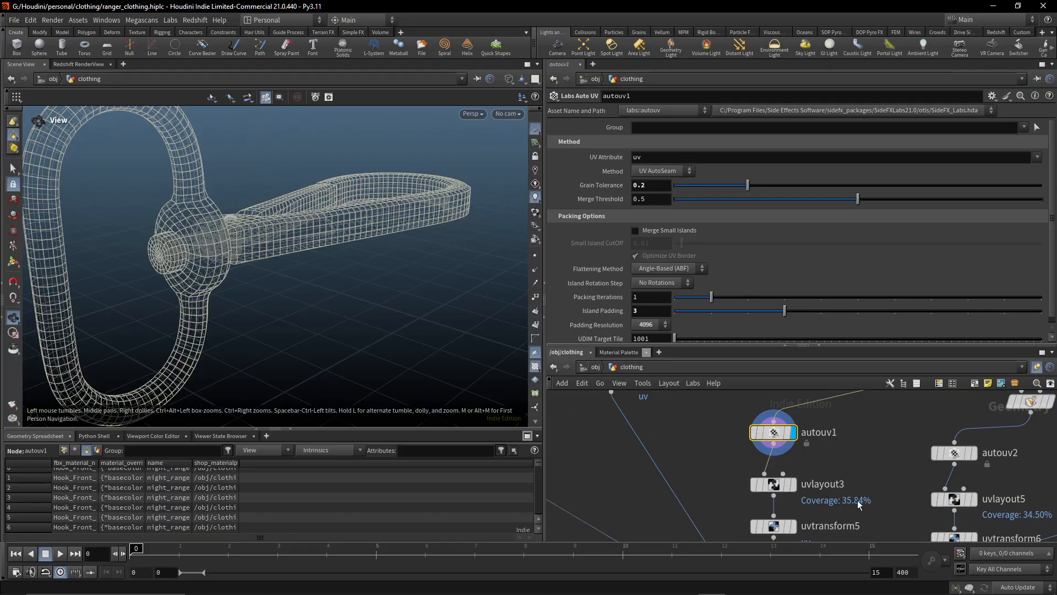
middle_click_drag(819, 484, 835, 434)
left_click(790, 434)
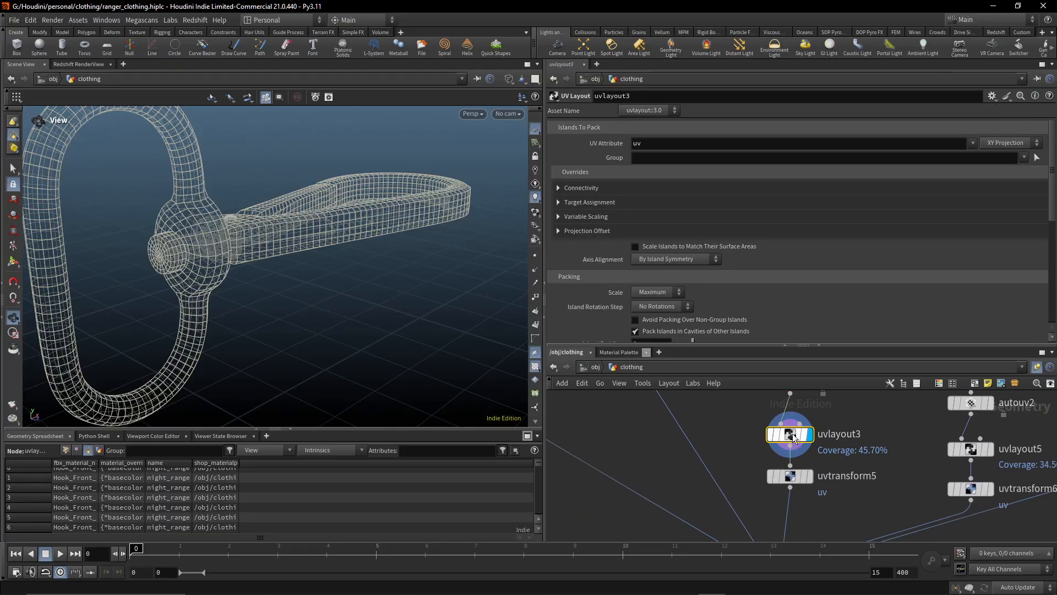
Display merge1 in the UV view and inspect the stacked UV islands of the rings and hooks
middle_click_drag(839, 501, 845, 410)
scroll(844, 406, "down", 2)
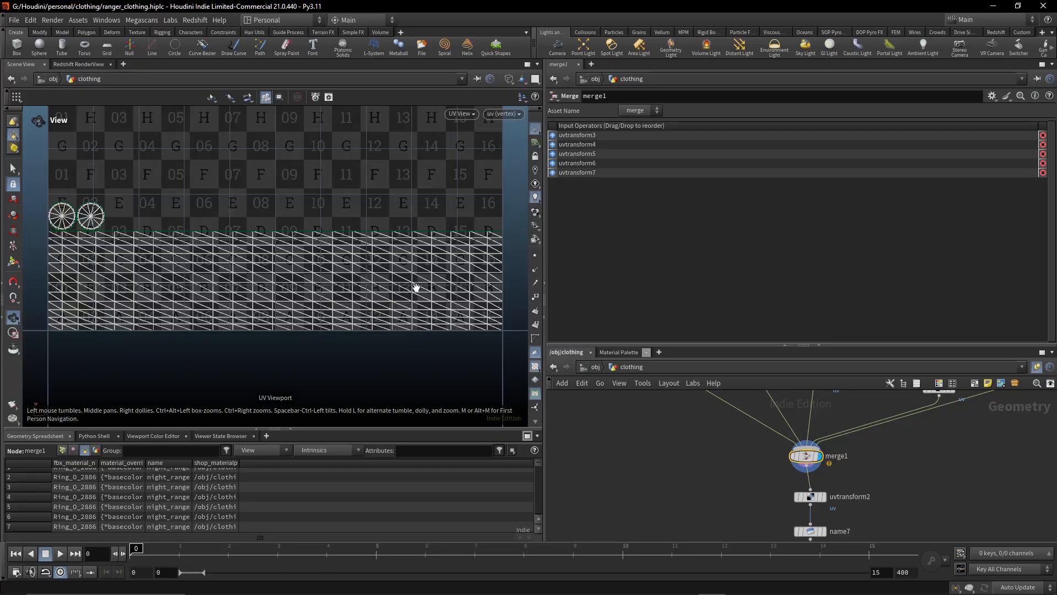
scroll(412, 288, "down", 3)
right_click_drag(223, 273, 193, 244)
middle_click_drag(194, 244, 256, 413)
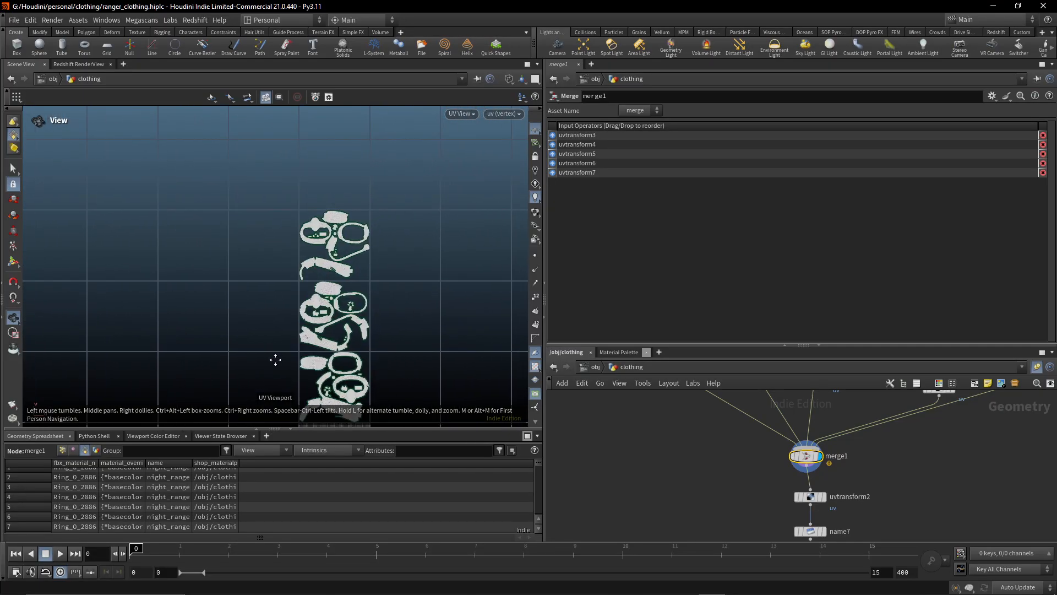
middle_click_drag(275, 358, 292, 227)
Review the UV transform branches feeding merge1 alongside the whole stacked UV layout
middle_click_drag(861, 520, 860, 497)
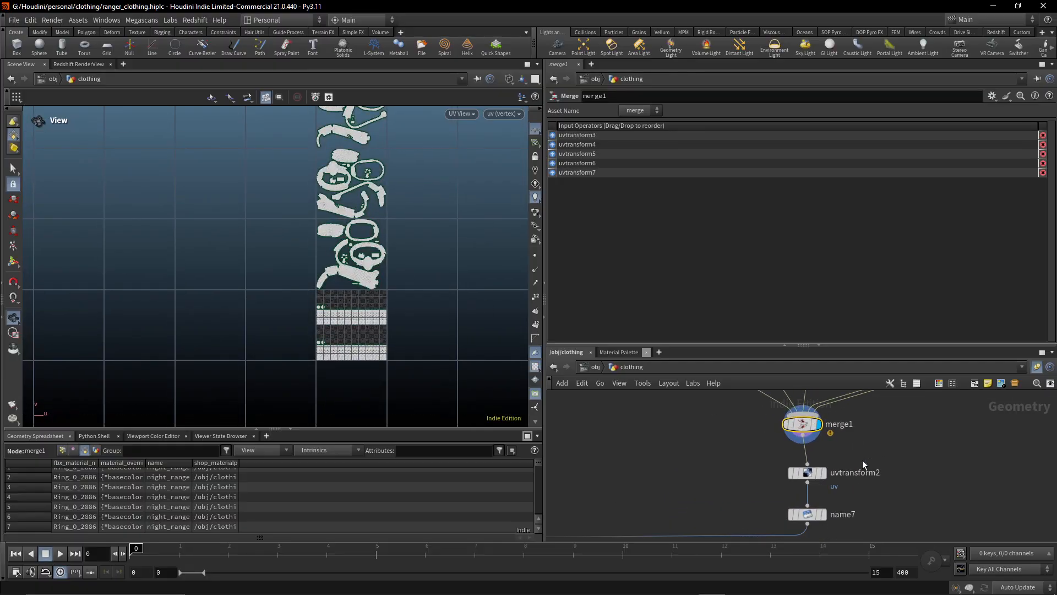
scroll(862, 460, "down", 3)
scroll(862, 460, "up", 4)
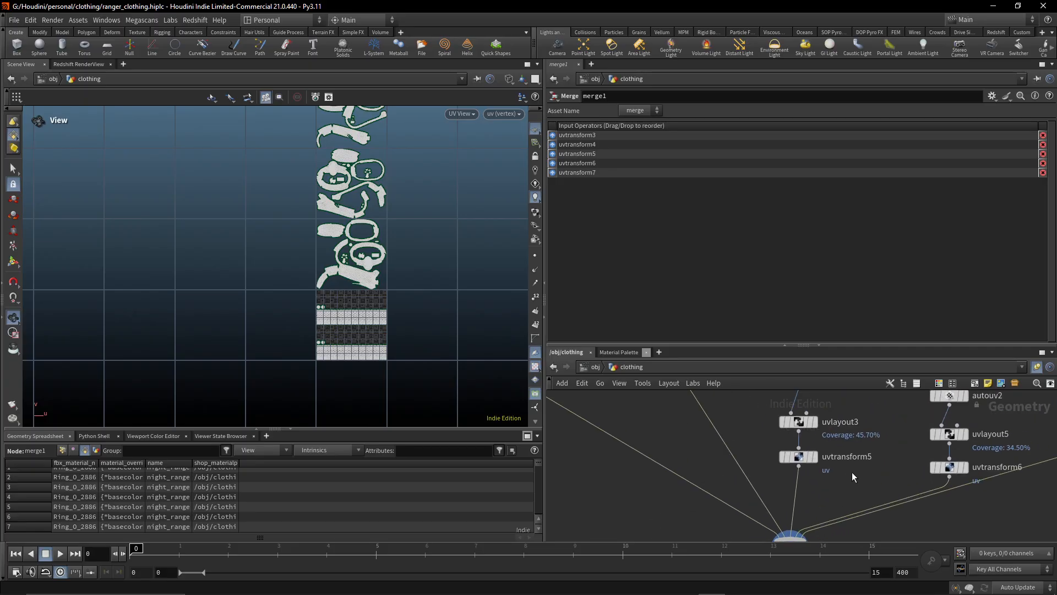
middle_click_drag(849, 468, 836, 451)
scroll(839, 491, "down", 4)
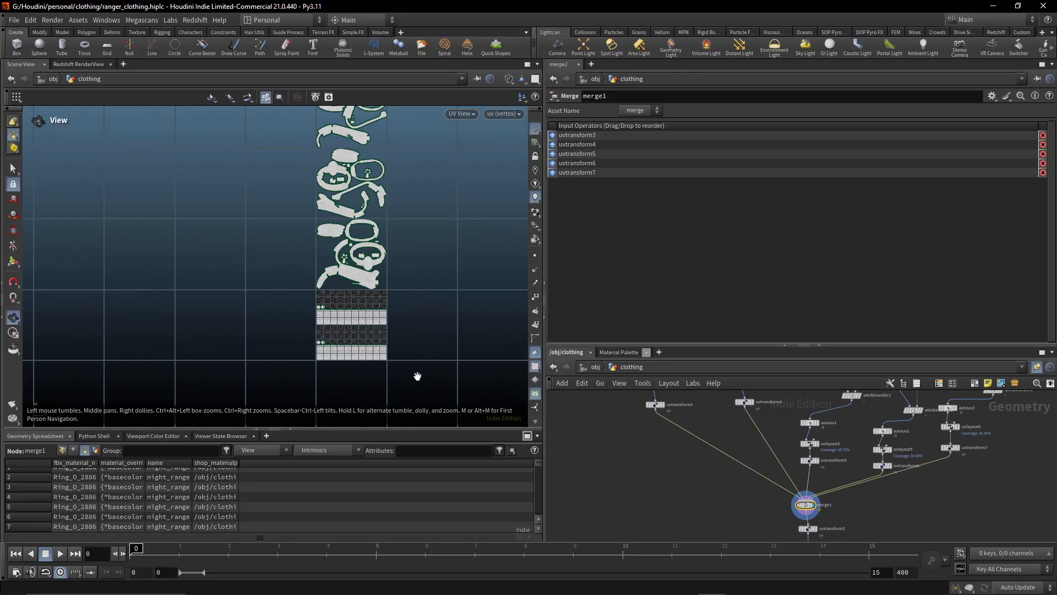
middle_click_drag(413, 220, 420, 198)
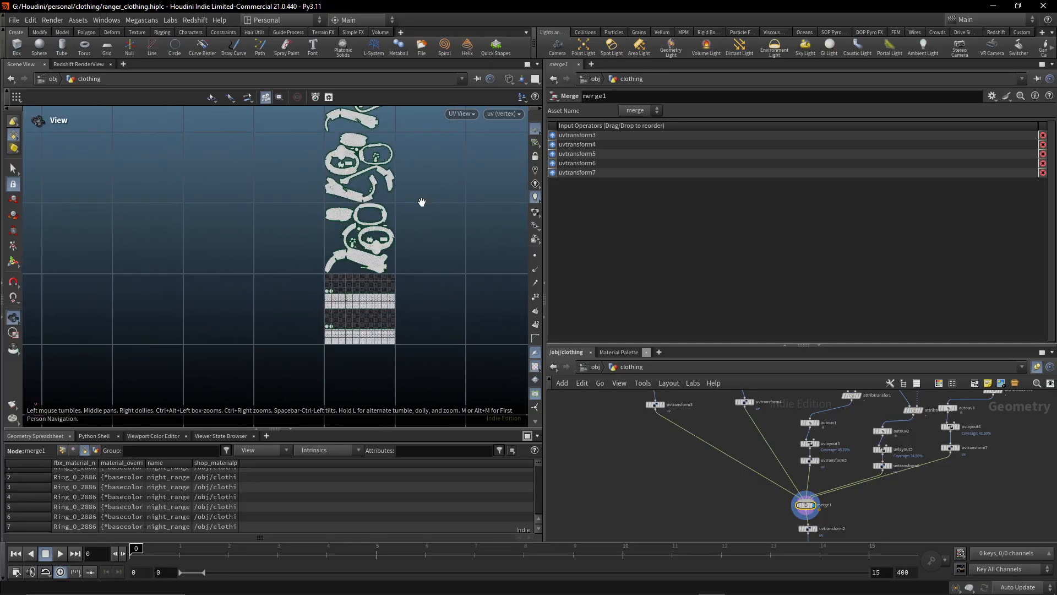
middle_click_drag(414, 236, 409, 295)
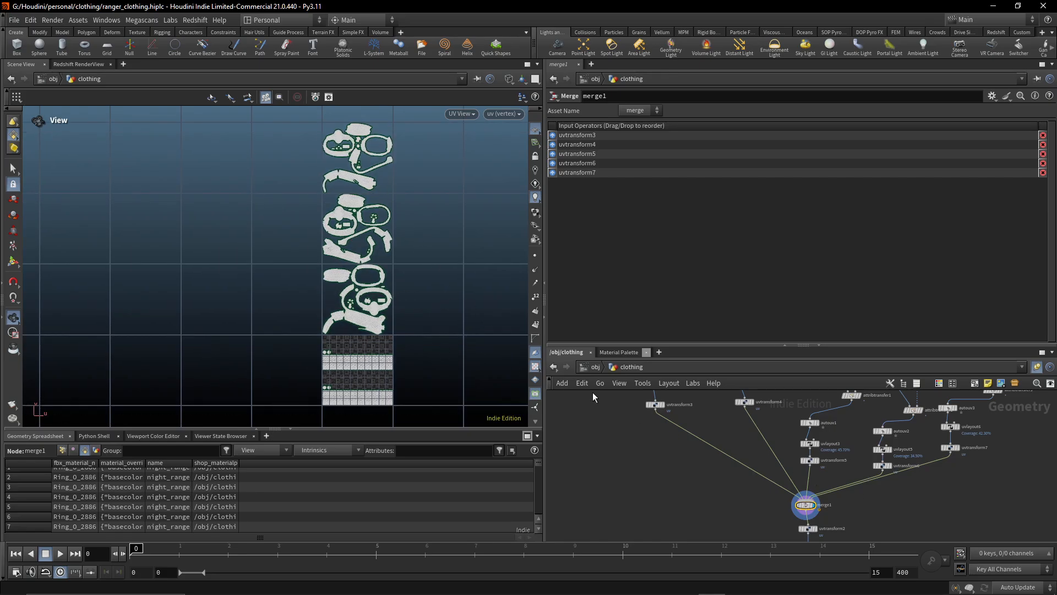
Display uvtransform2 to examine the scaled-down UV layout, and name7 to check its udim attribute naming
scroll(814, 457, "up", 8)
middle_click_drag(829, 492, 919, 457)
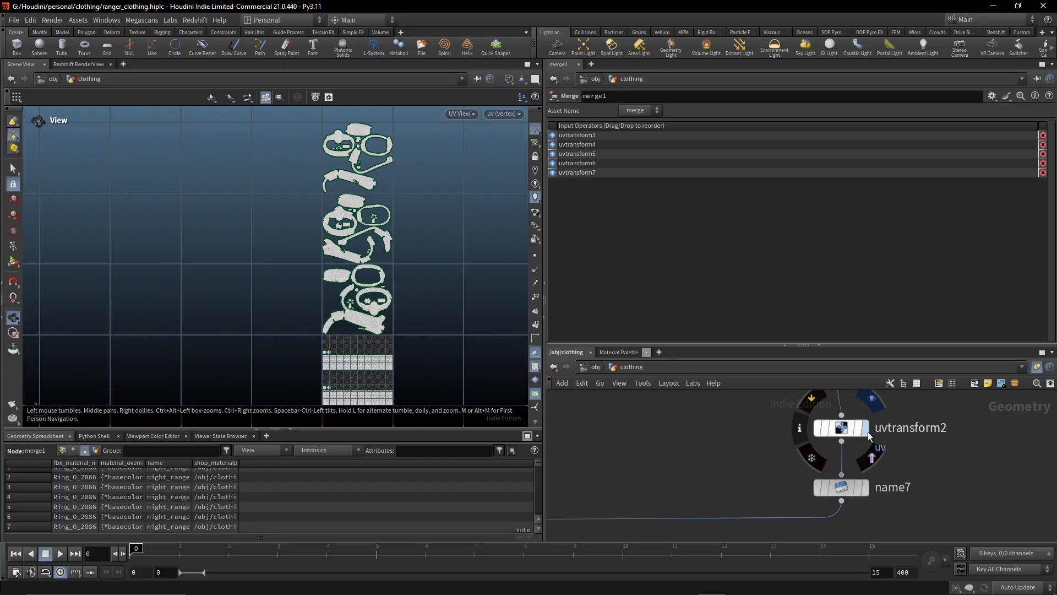
left_click(868, 431)
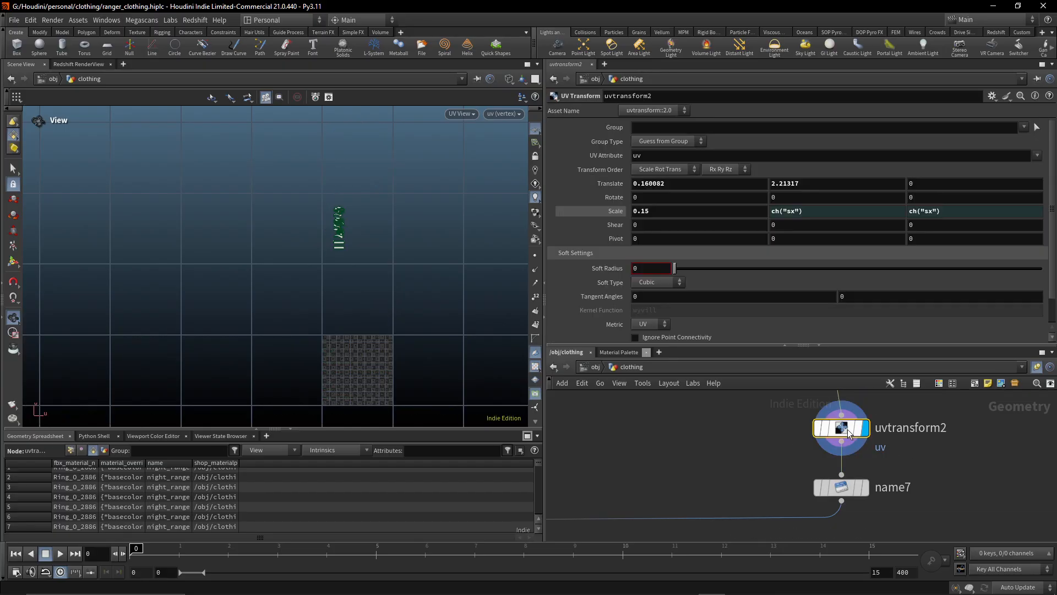
left_click(863, 487)
scroll(721, 432, "down", 3)
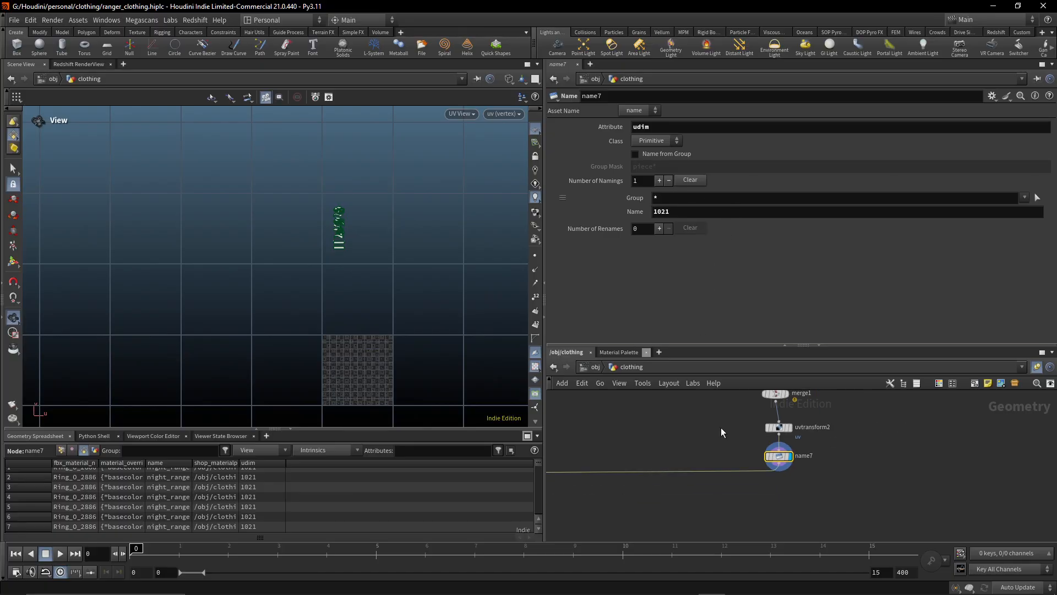
Enlarge the network view and display merge2, which joins the fused button branches, to inspect the buttons' combined UVs
left_click_drag(763, 350, 763, 242)
scroll(732, 385, "down", 6)
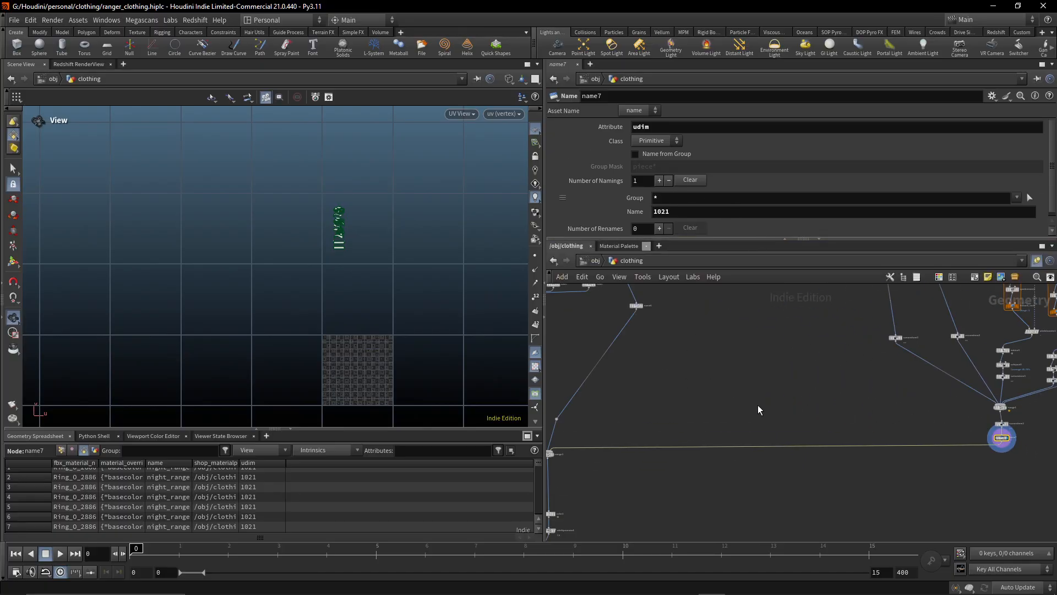
middle_click_drag(777, 404, 884, 398)
scroll(808, 401, "up", 4)
middle_click_drag(819, 376, 754, 462)
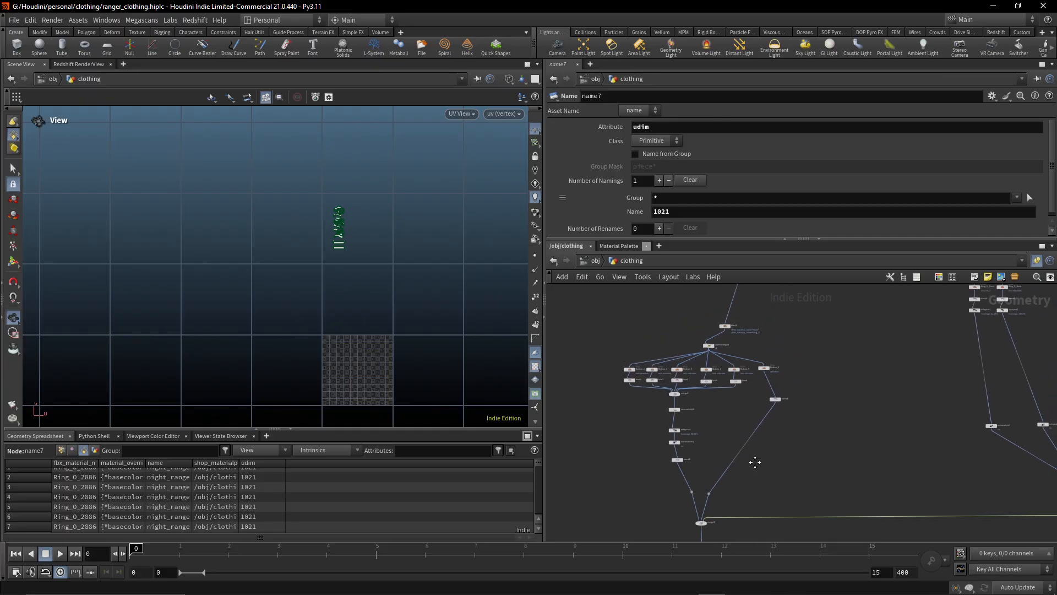
scroll(797, 405, "up", 4)
middle_click_drag(785, 365, 847, 438)
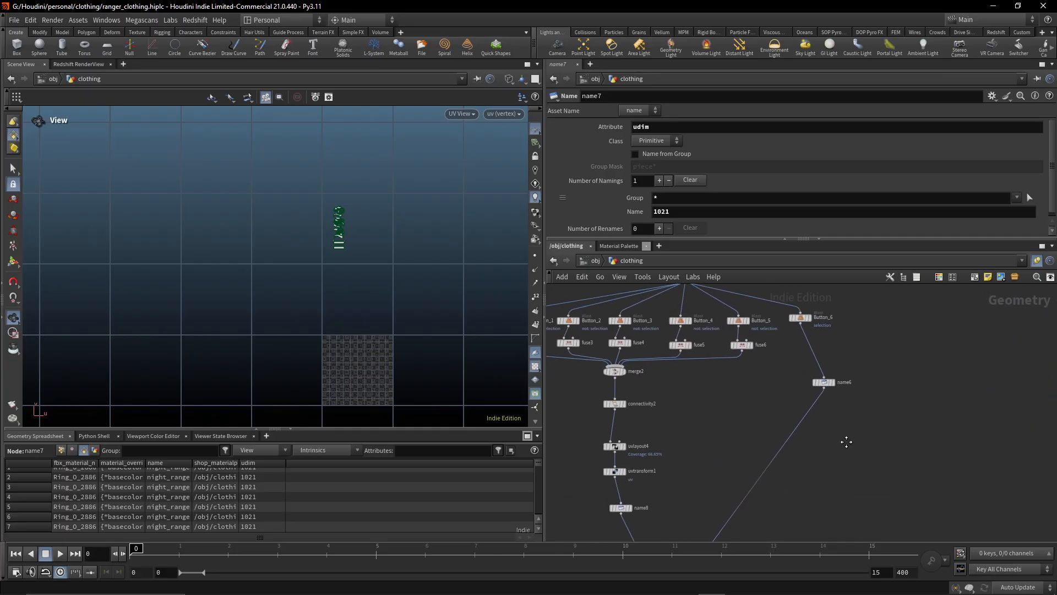
scroll(729, 424, "up", 4)
middle_click_drag(728, 424, 764, 467)
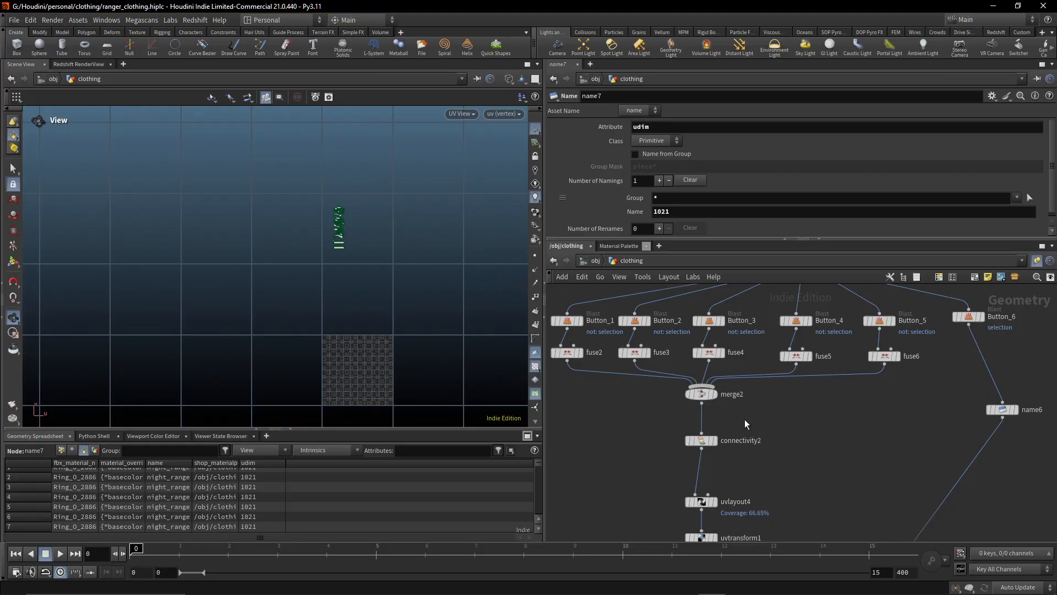
left_click(715, 393)
left_click(701, 396)
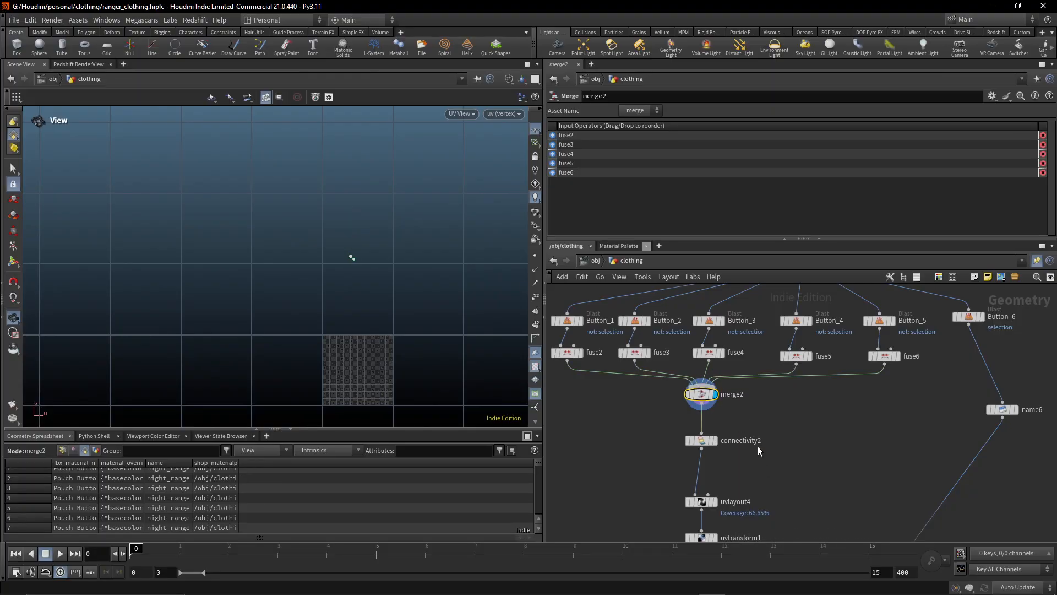
Display merge3, where the three named branches join, and inspect the complete clothing UV layout
scroll(758, 446, "down", 3)
middle_click_drag(785, 523, 765, 474)
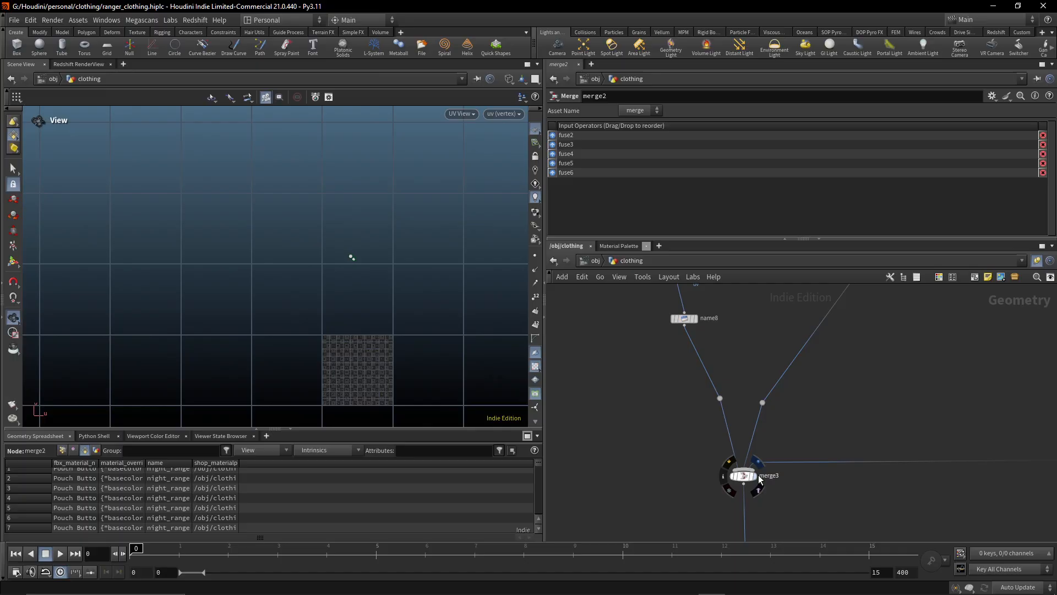
left_click(753, 476)
left_click(742, 475)
middle_click_drag(402, 336, 348, 273)
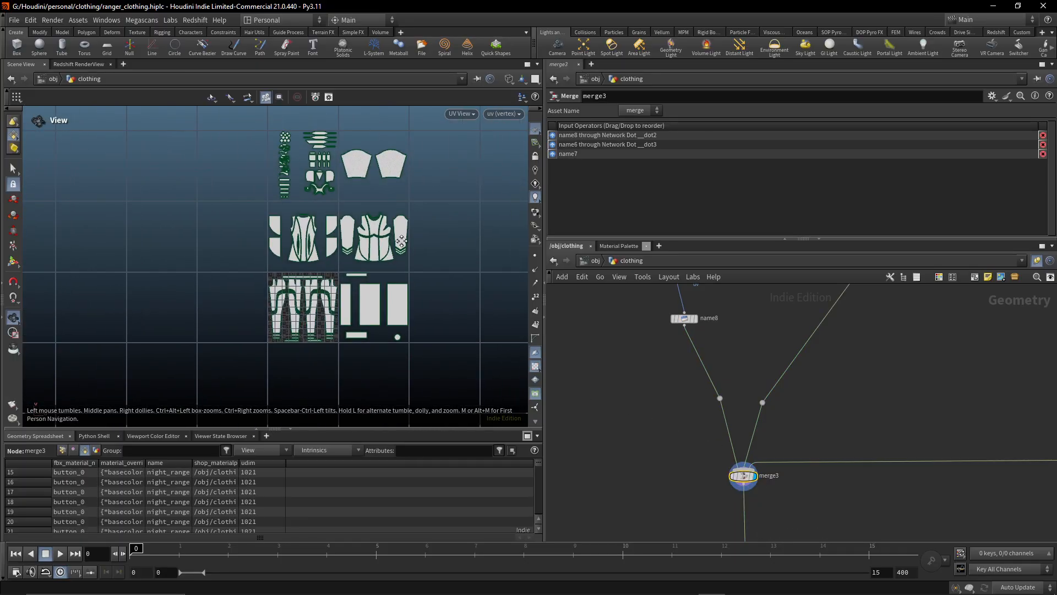
Open name6 below the Button_6 branch and review its udim attribute and the UDIM name of every group
middle_click_drag(748, 342, 786, 461)
middle_click_drag(808, 364, 671, 506)
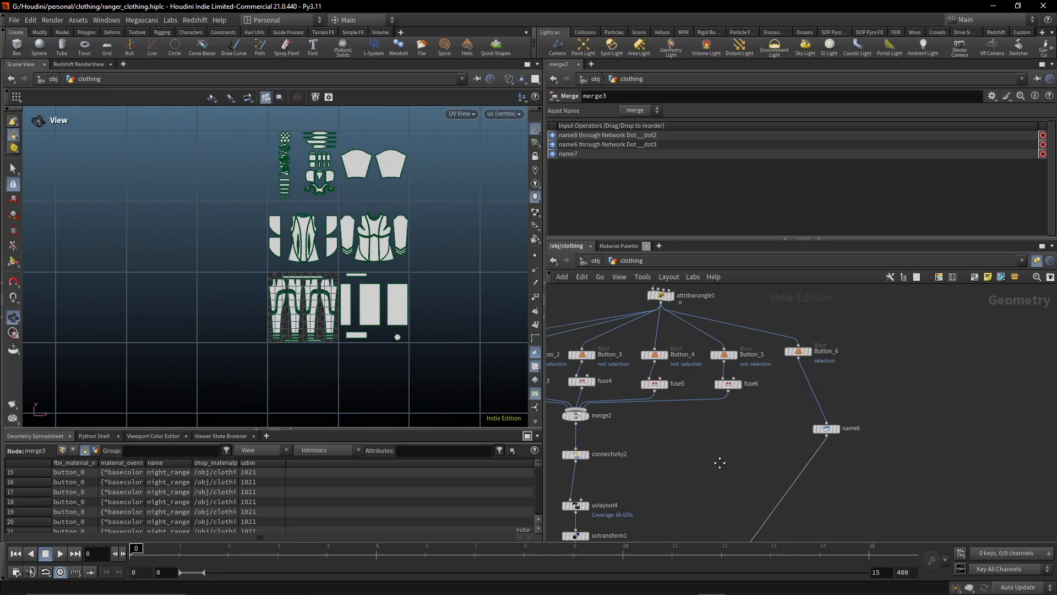
left_click(820, 426)
left_click_drag(765, 245, 765, 414)
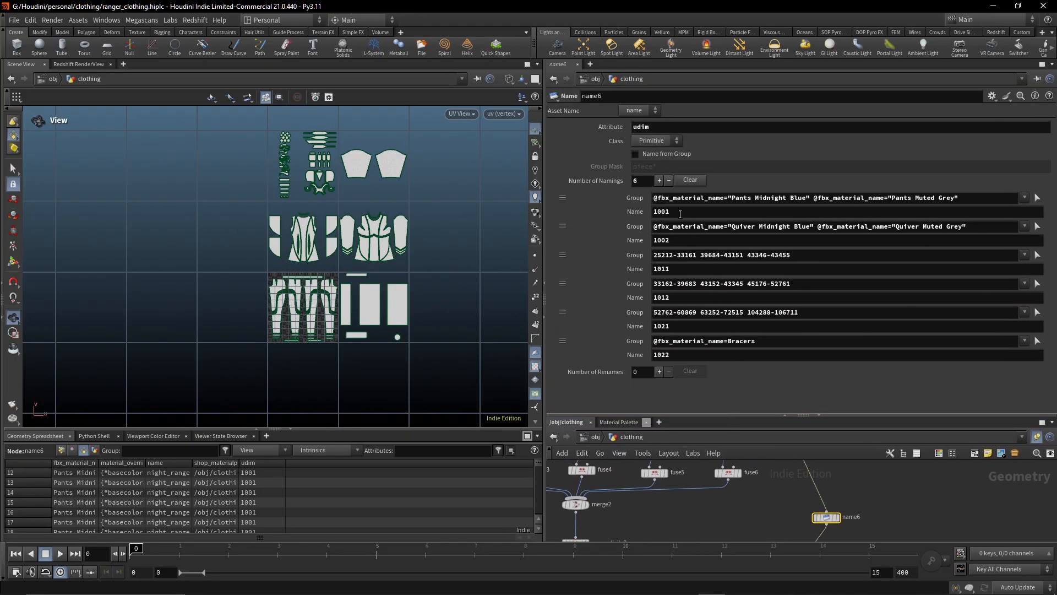
left_click(664, 127)
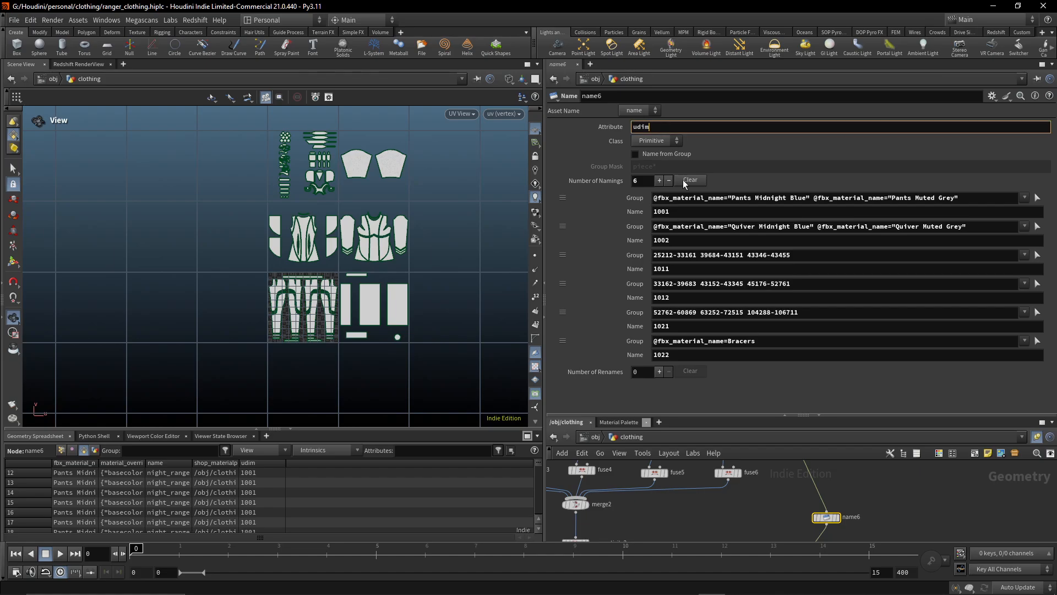
left_click(690, 212)
left_click(687, 241)
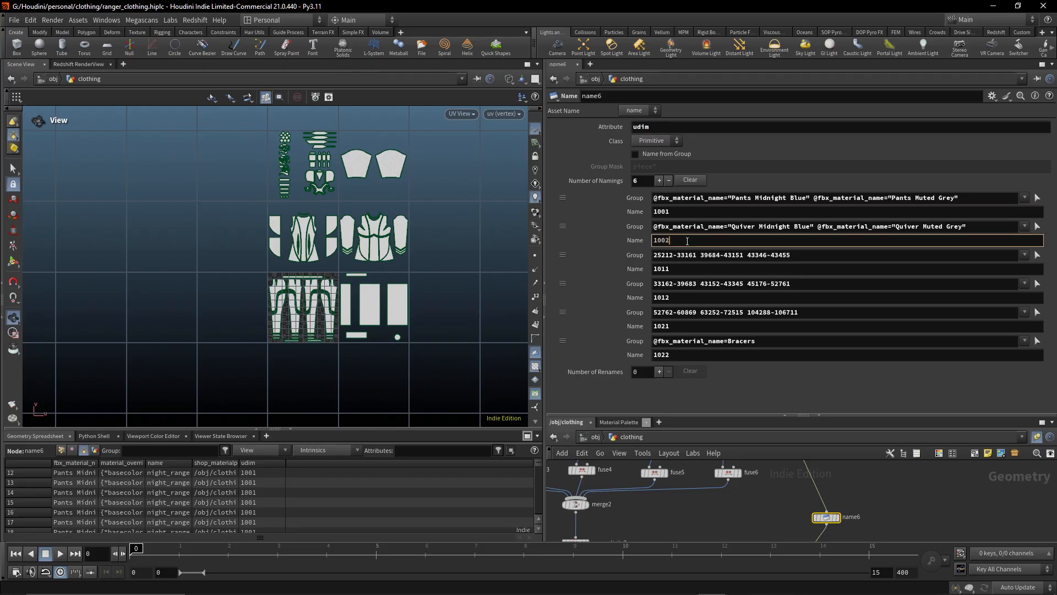
left_click(684, 270)
left_click(681, 299)
left_click(680, 327)
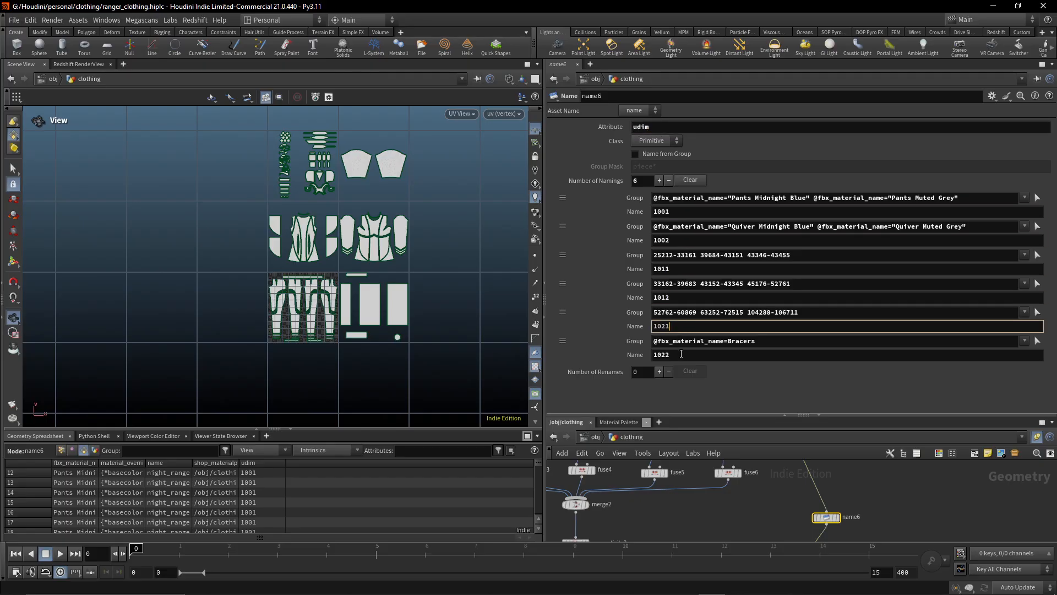
left_click(681, 355)
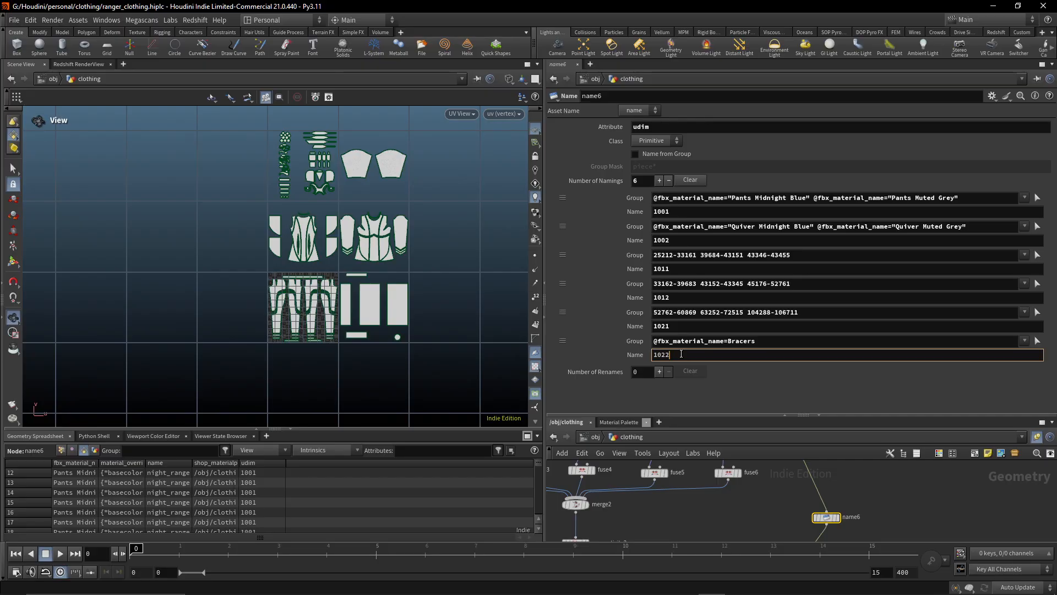
Compare the UDIM names in name6 with the tiles of the UV layout, and recheck the attribute name
left_click(684, 212)
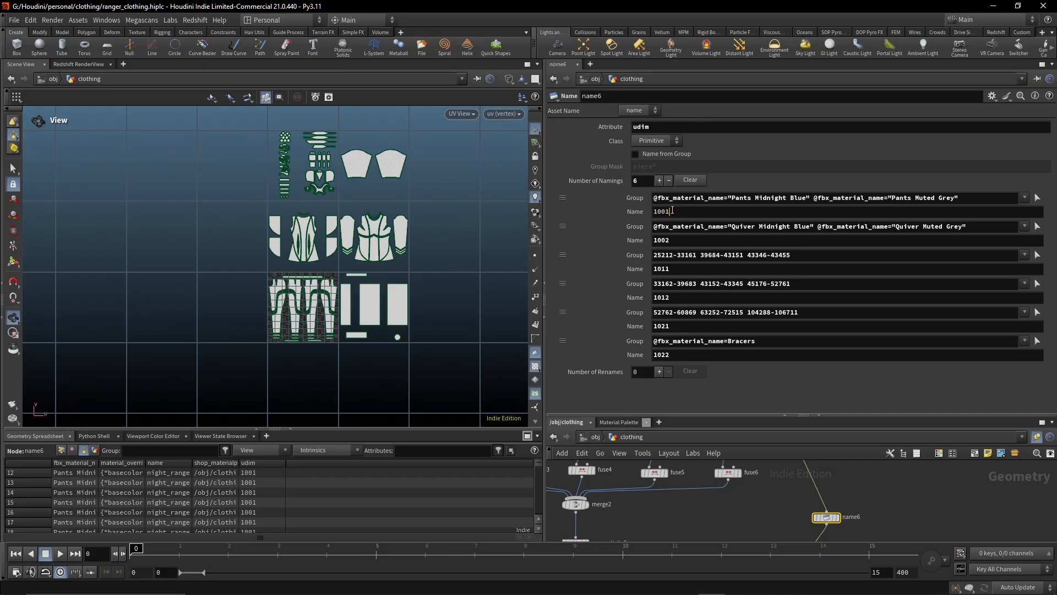
left_click(686, 240)
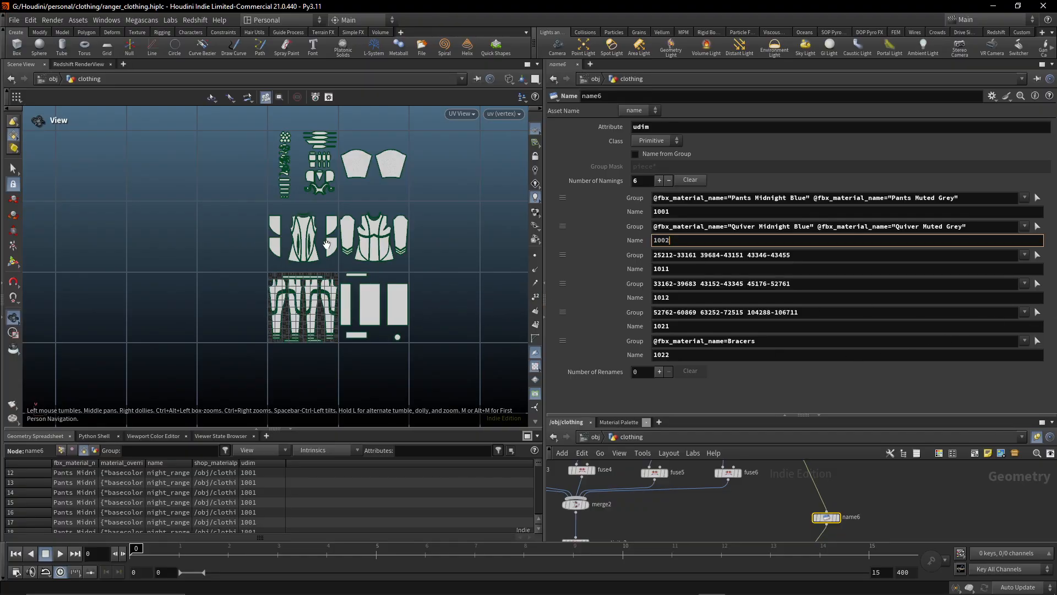
left_click(685, 270)
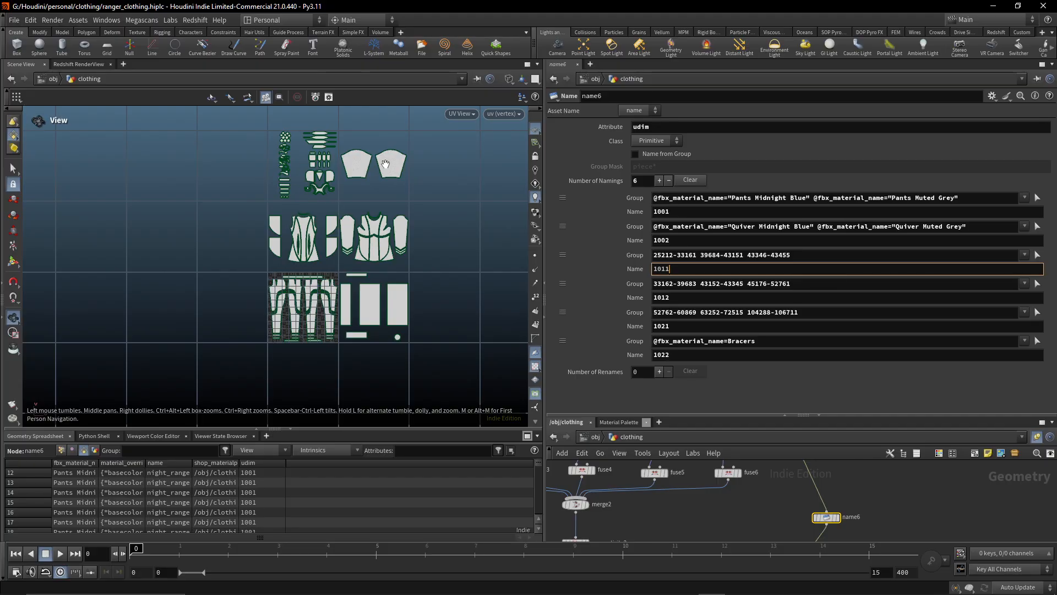
left_click(692, 356)
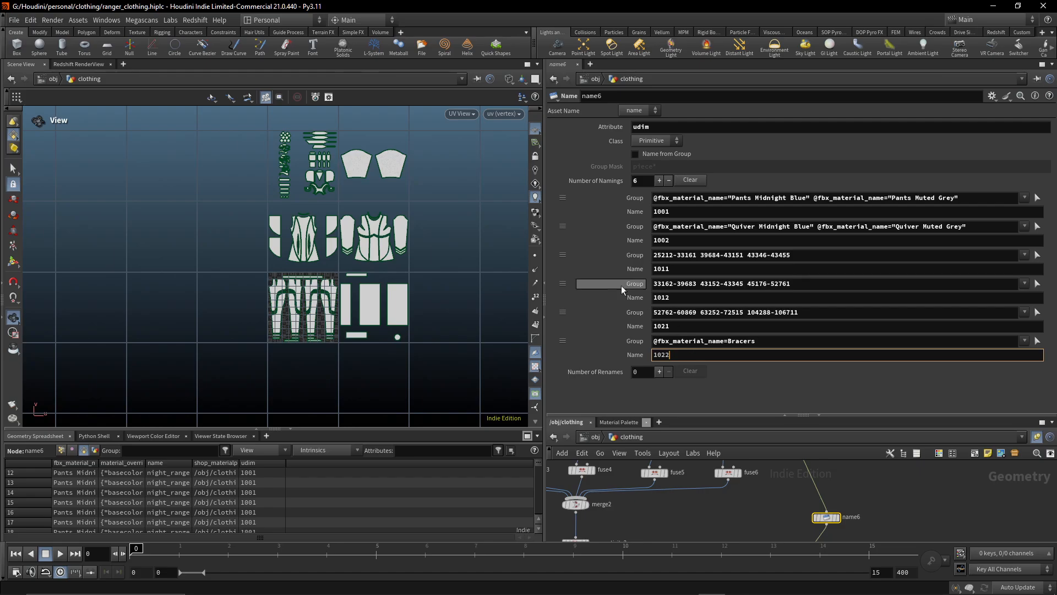
left_click(666, 127)
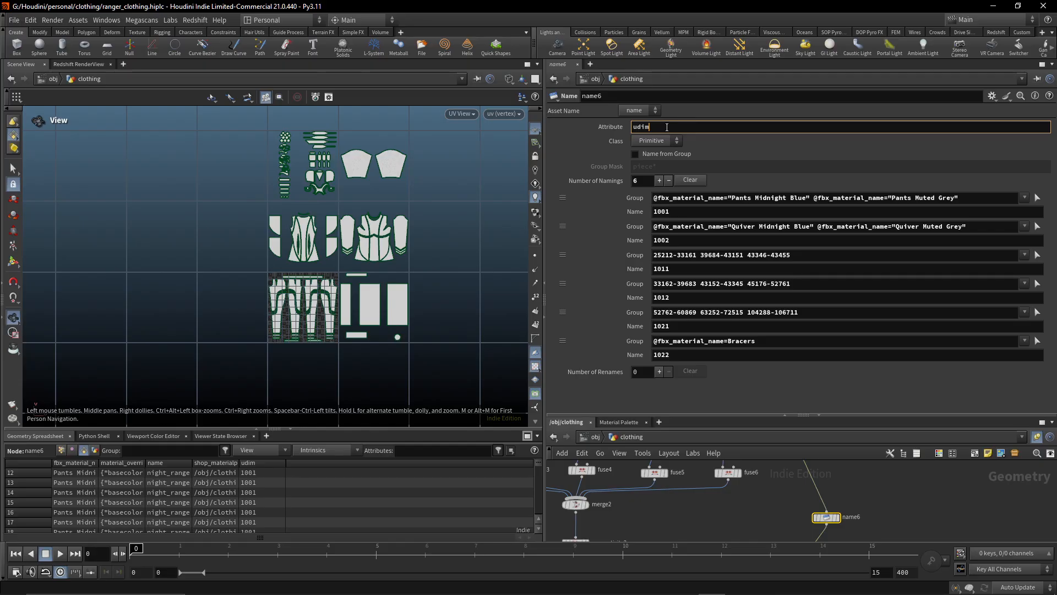
Open name8 below uvtransform1 and check the UDIM name assigned to the button branch
middle_click_drag(745, 510, 818, 465)
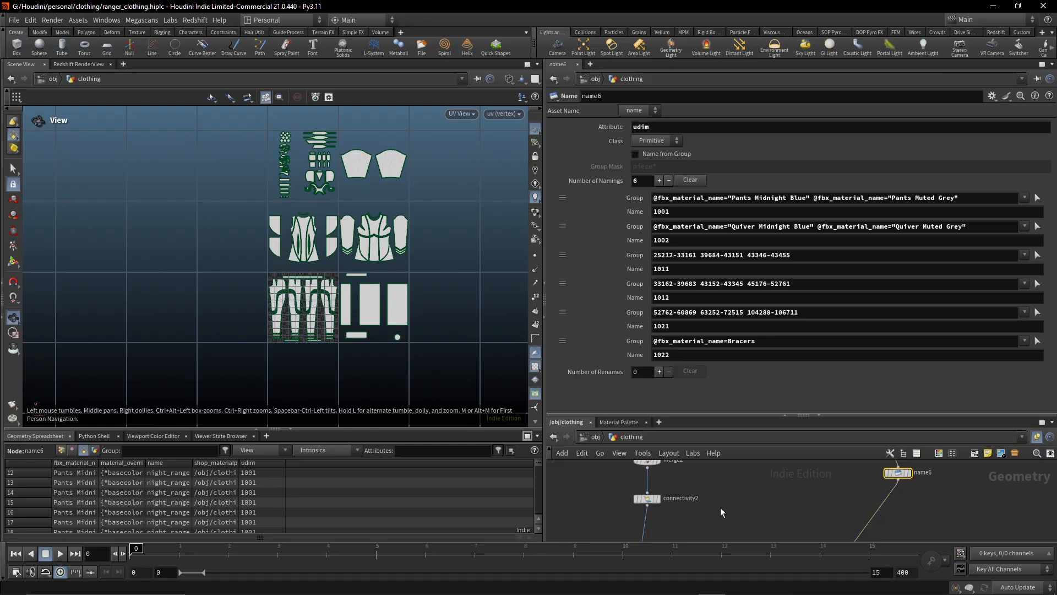
middle_click_drag(709, 516, 730, 448)
left_click_drag(854, 422, 852, 315)
left_click(692, 450)
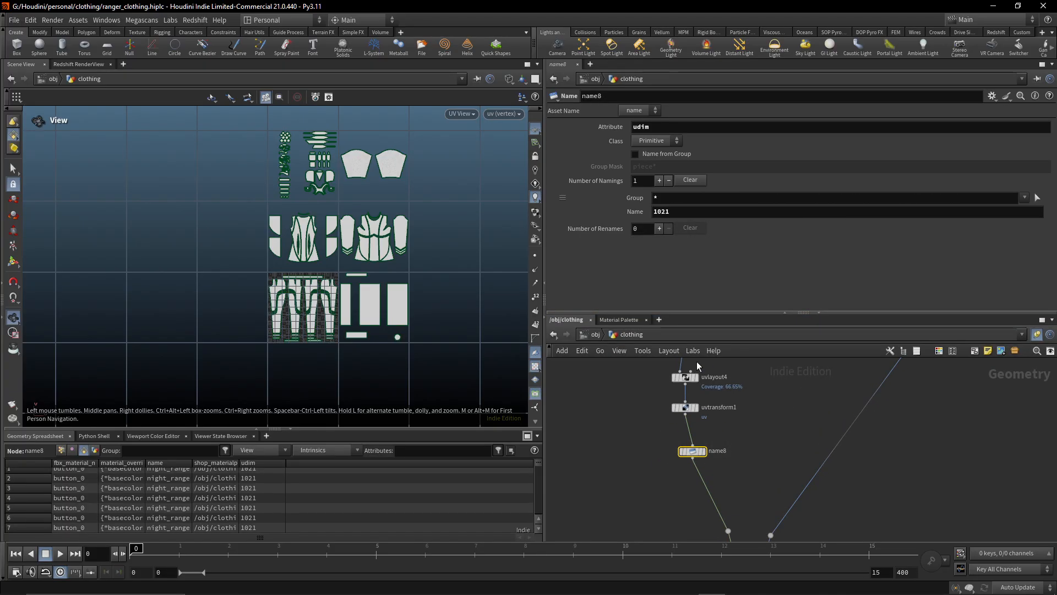
Open name7 at the end of the ring and hook branches and check its UDIM name
middle_click_drag(747, 477, 591, 453)
scroll(716, 455, "down", 4)
middle_click_drag(863, 446, 587, 429)
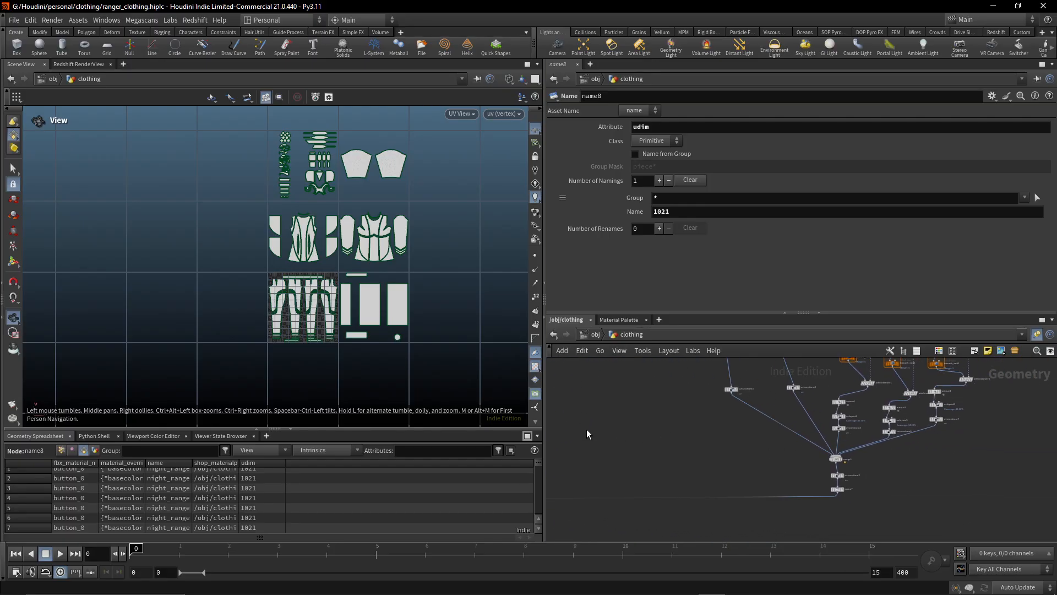
scroll(865, 498, "up", 4)
left_click_drag(805, 470, 801, 467)
middle_click_drag(627, 427, 920, 432)
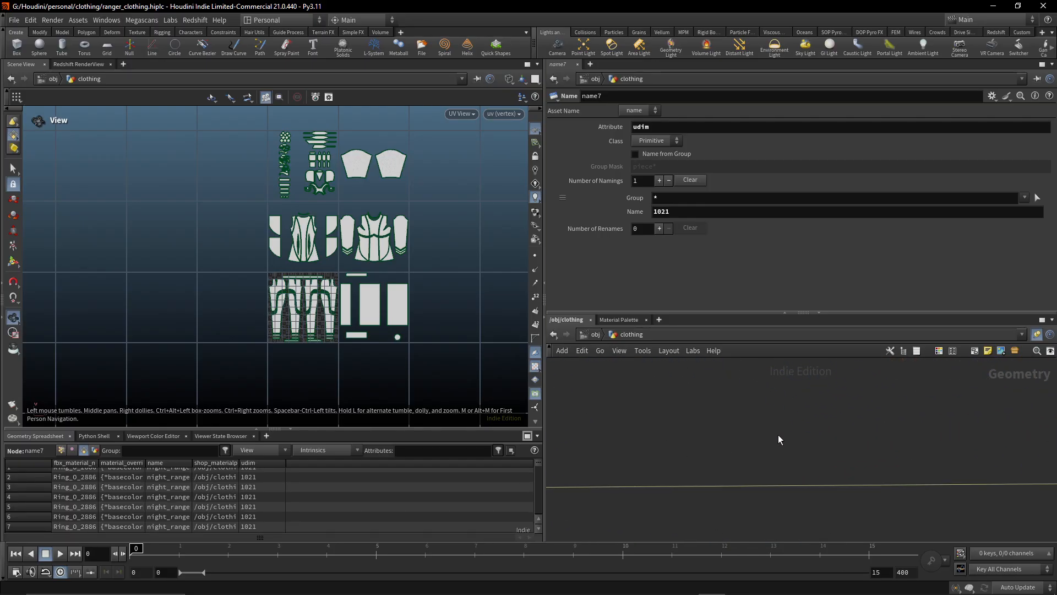
Return to name6 and highlight the primitive ranges in the group assigned to UDIM 1011
scroll(778, 435, "down", 4)
middle_click_drag(713, 433, 886, 447)
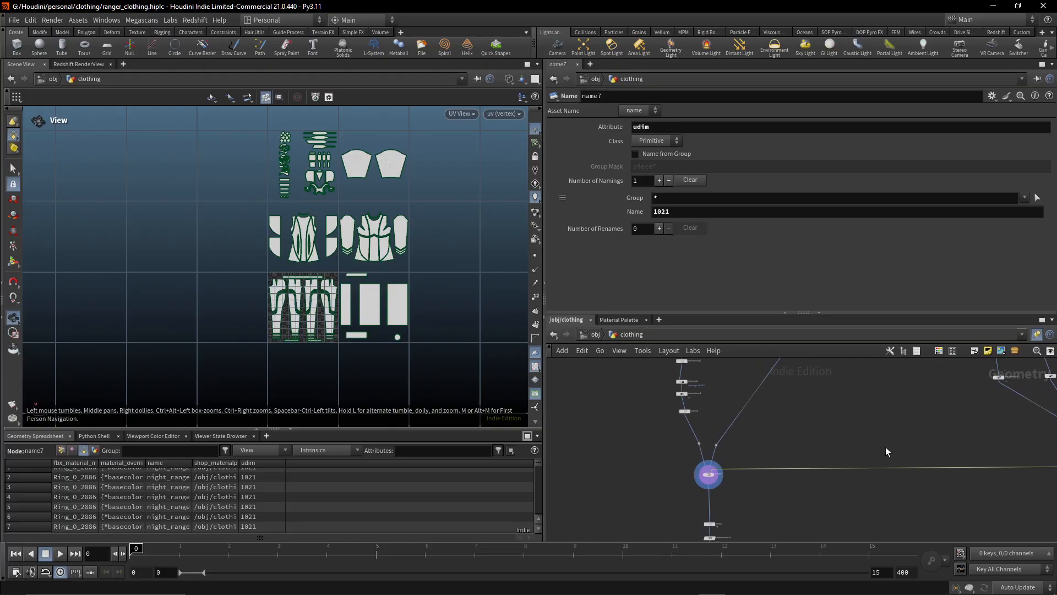
middle_click_drag(836, 424, 854, 499)
scroll(839, 478, "down", 3)
scroll(839, 478, "up", 4)
scroll(823, 415, "up", 5)
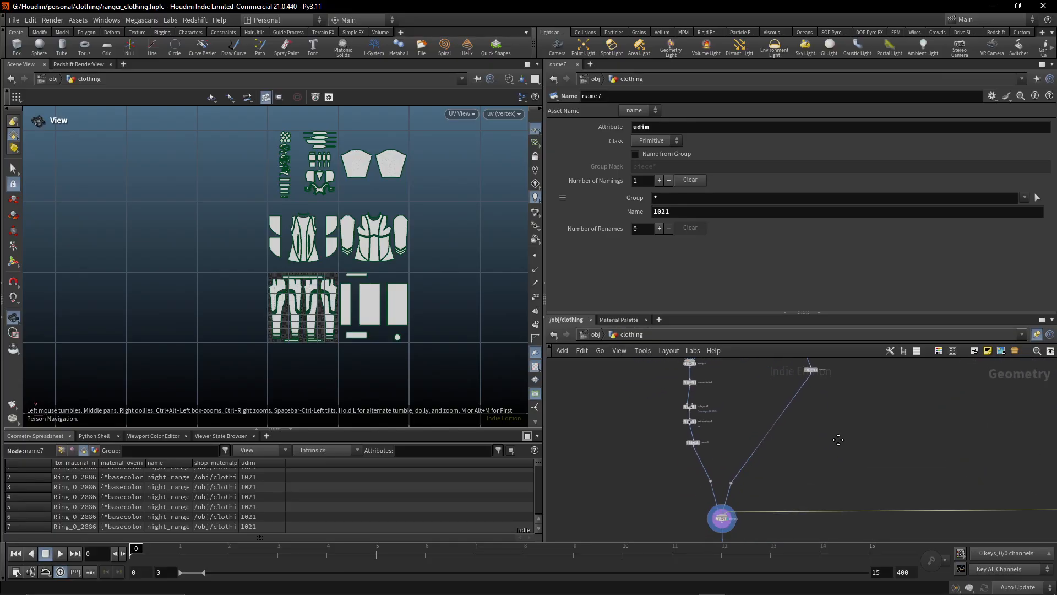
scroll(838, 439, "down", 5)
left_click(771, 448)
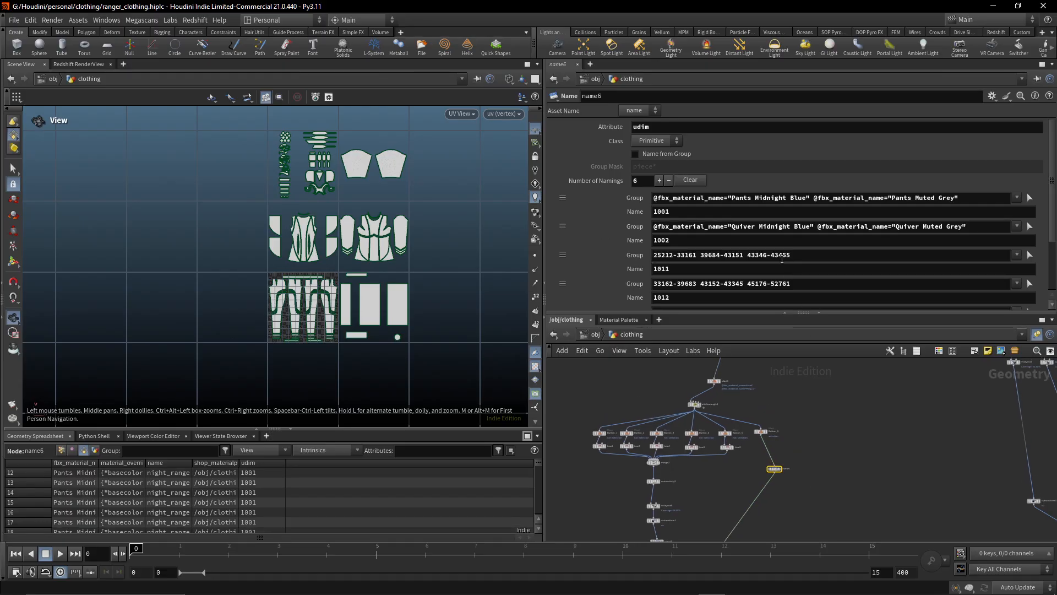
left_click_drag(805, 254, 643, 253)
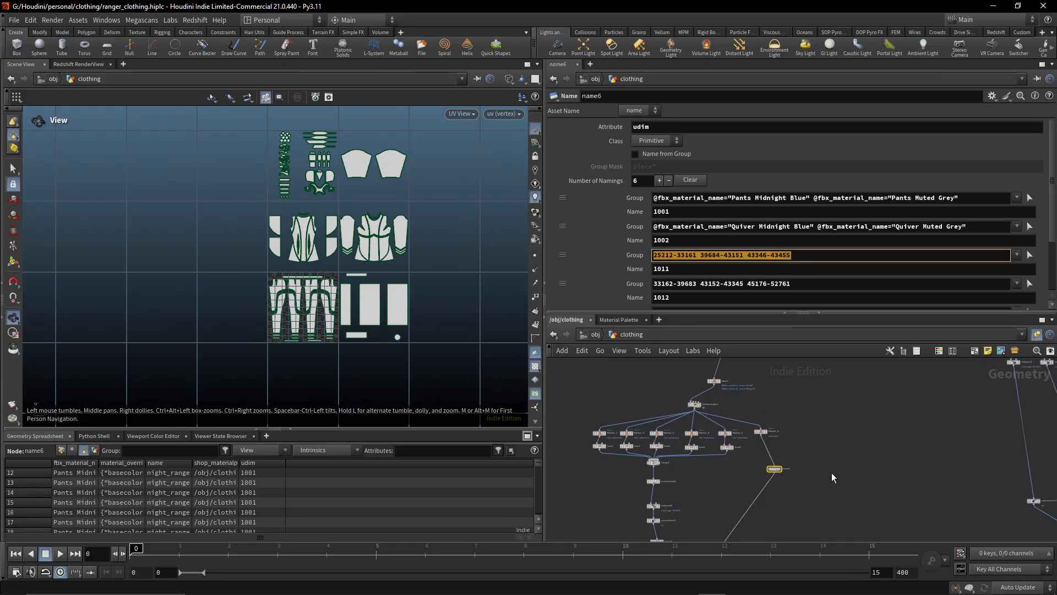
Move color1 up close beneath merge3 and display it in the UV view
left_click(791, 487)
middle_click_drag(805, 492, 832, 345)
middle_click_drag(791, 463, 814, 510)
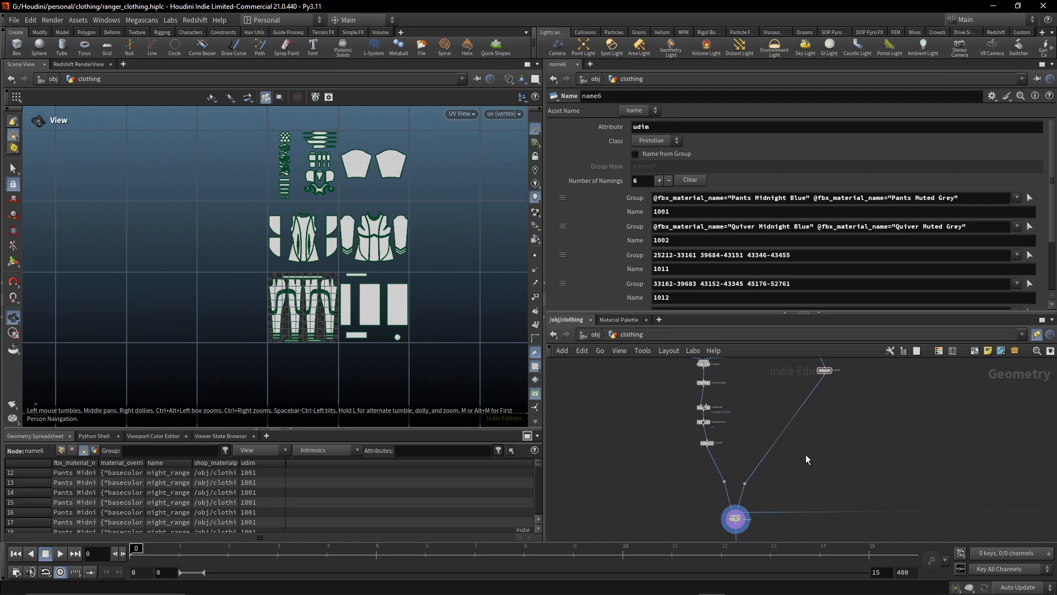
middle_click_drag(805, 456, 788, 348)
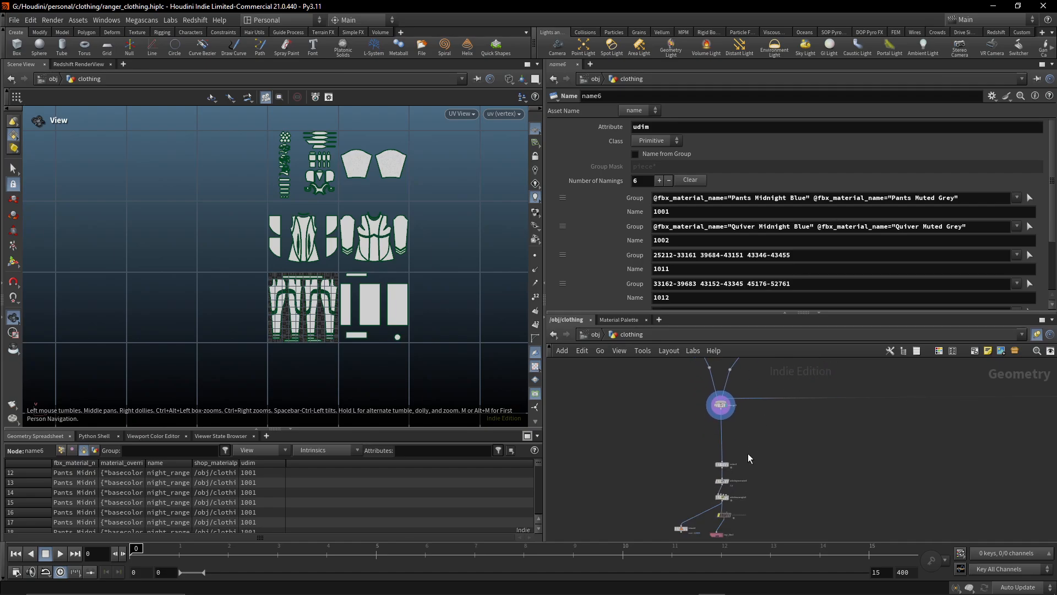
scroll(745, 457, "up", 3)
scroll(744, 456, "up", 1)
middle_click_drag(744, 427, 749, 465)
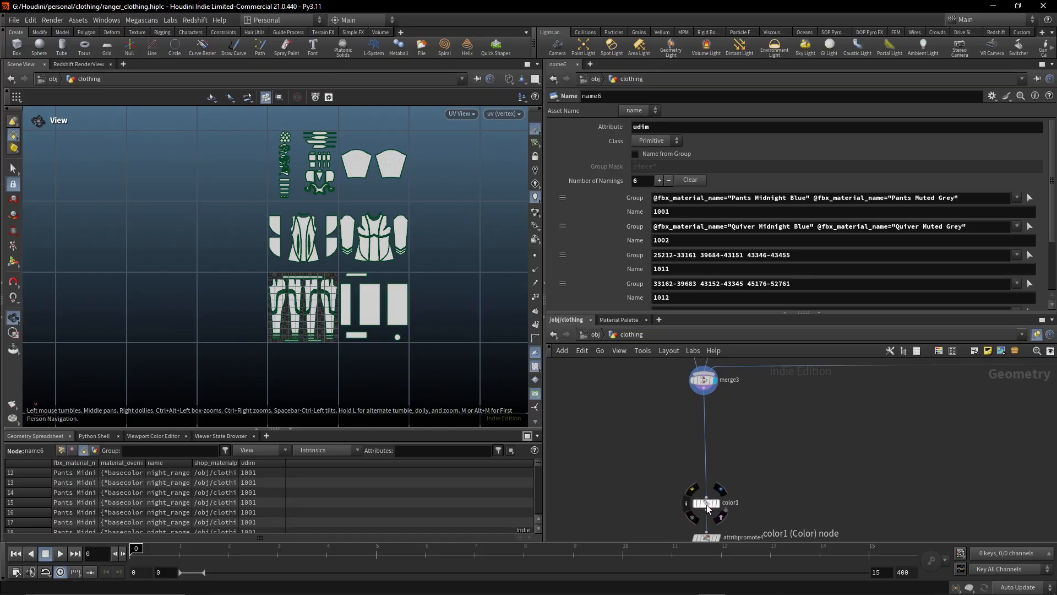
left_click_drag(705, 503, 711, 424)
left_click(717, 425)
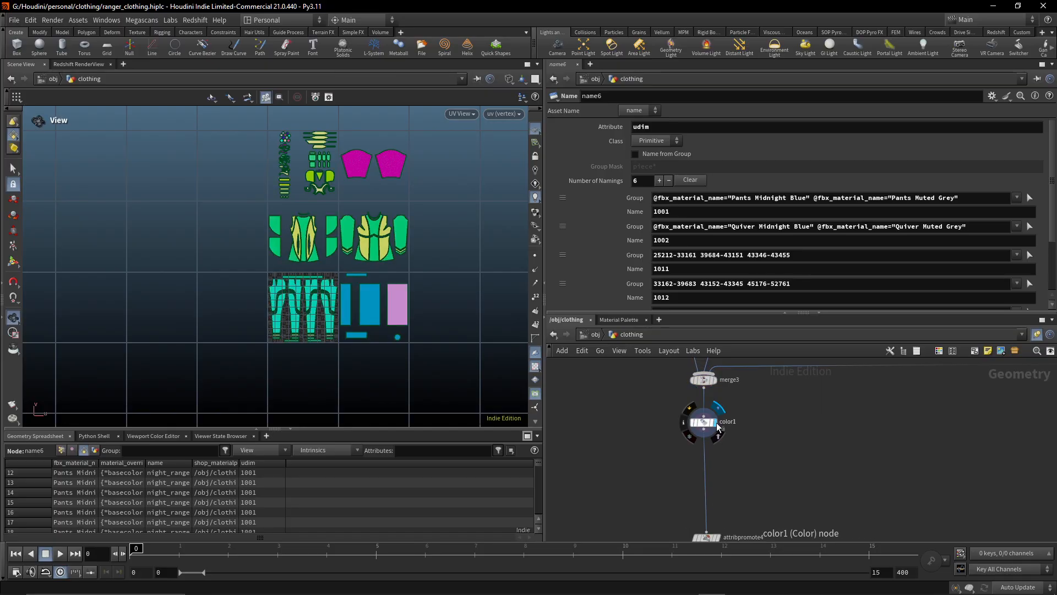
Open color1 to review its random-from-attribute settings, and examine the coloured pants UVs up close
left_click(704, 427)
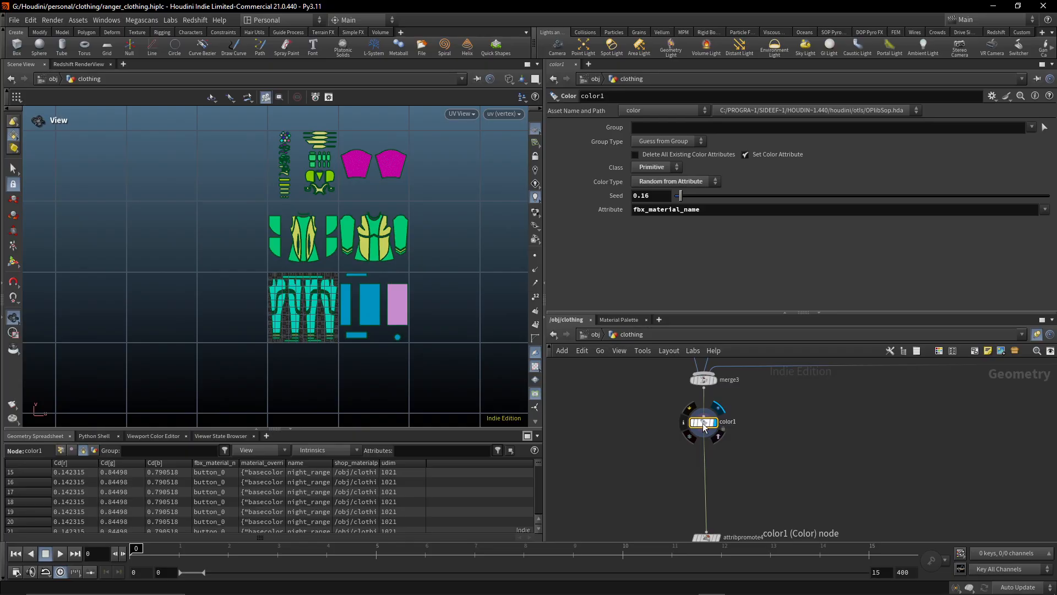
middle_click_drag(780, 489, 792, 409)
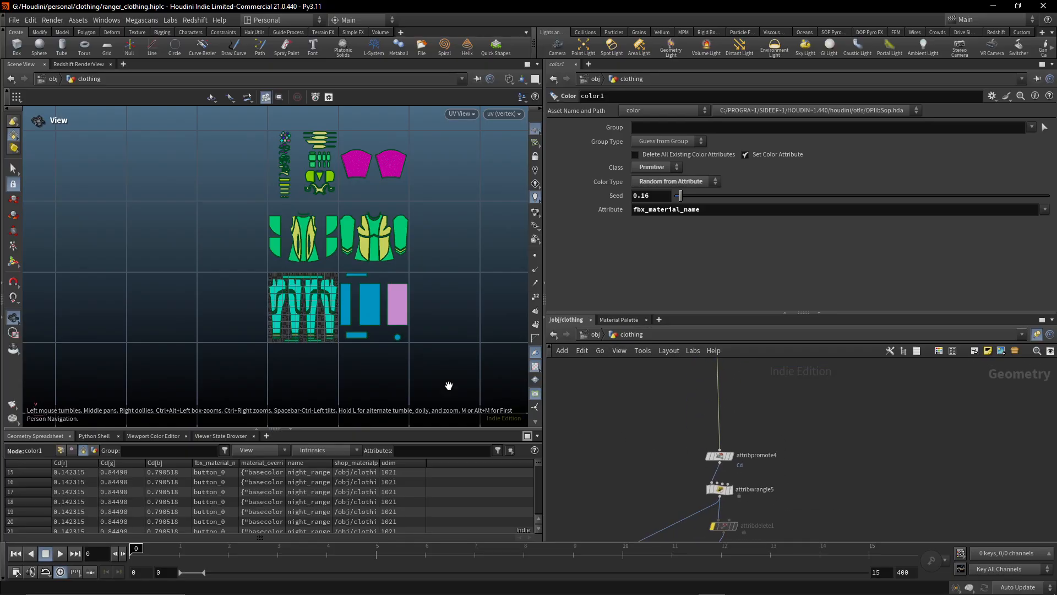
scroll(246, 323, "up", 10)
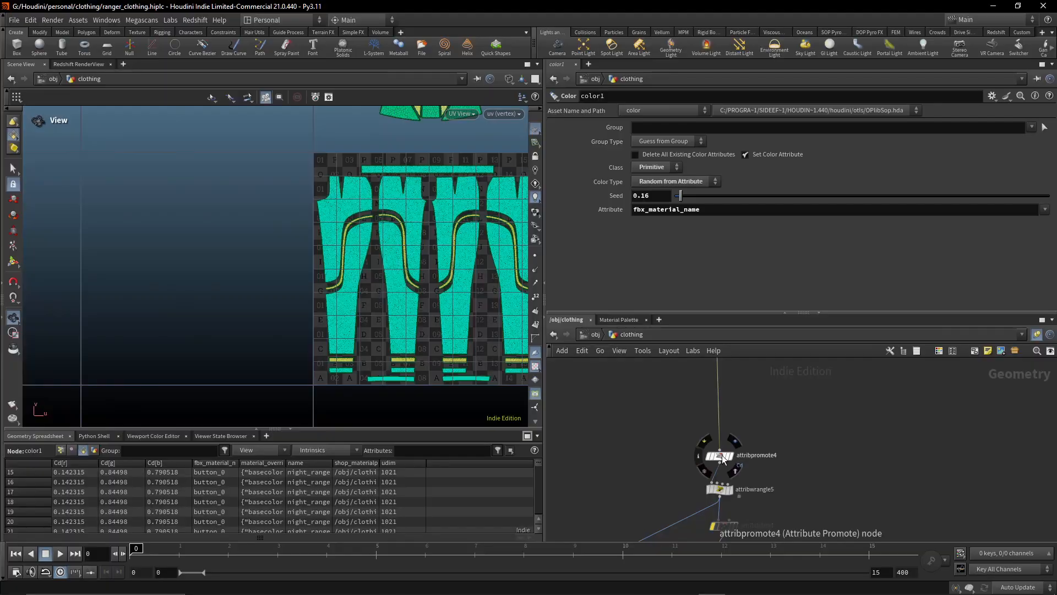
Move attribpromote4 up close beneath color1, then display it and open its settings
left_click_drag(722, 455, 720, 384)
middle_click_drag(771, 422, 758, 459)
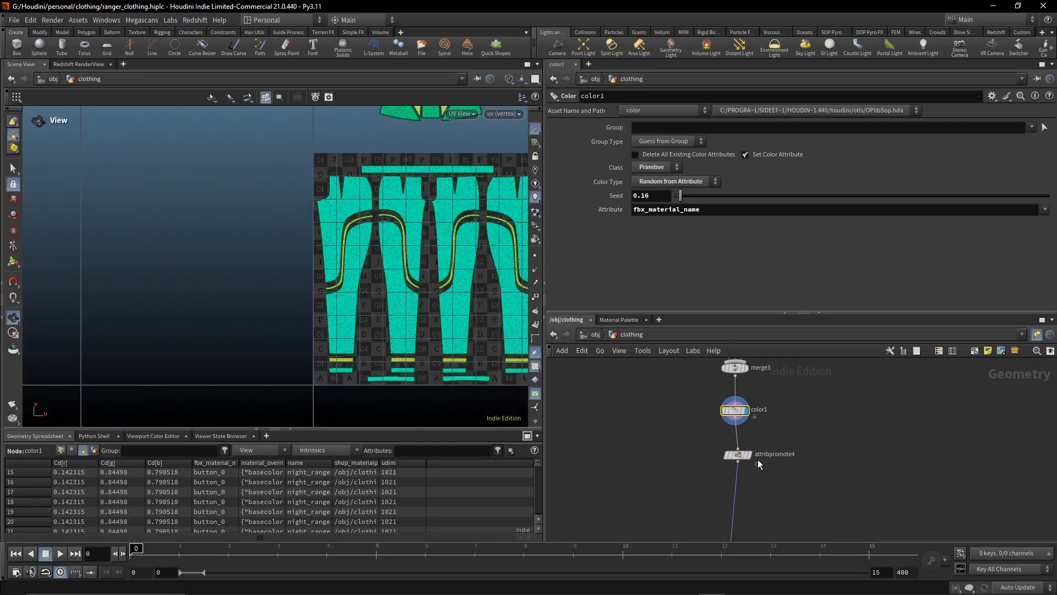
left_click(736, 456)
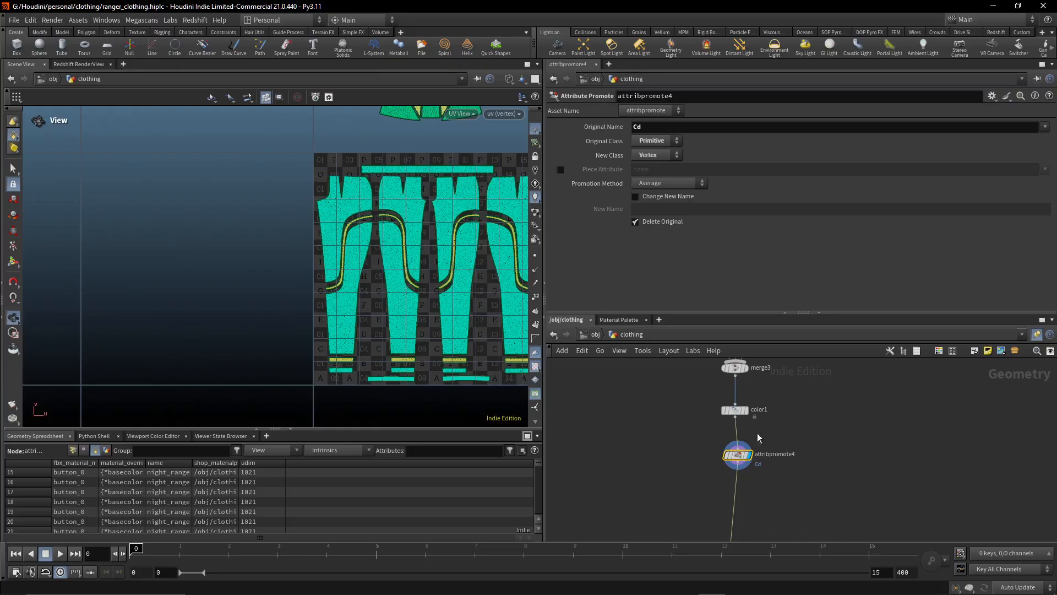
Show the vertex attributes of attribpromote4 in the Geometry Spreadsheet and enlarge the spreadsheet to examine the Cd values
left_click(83, 449)
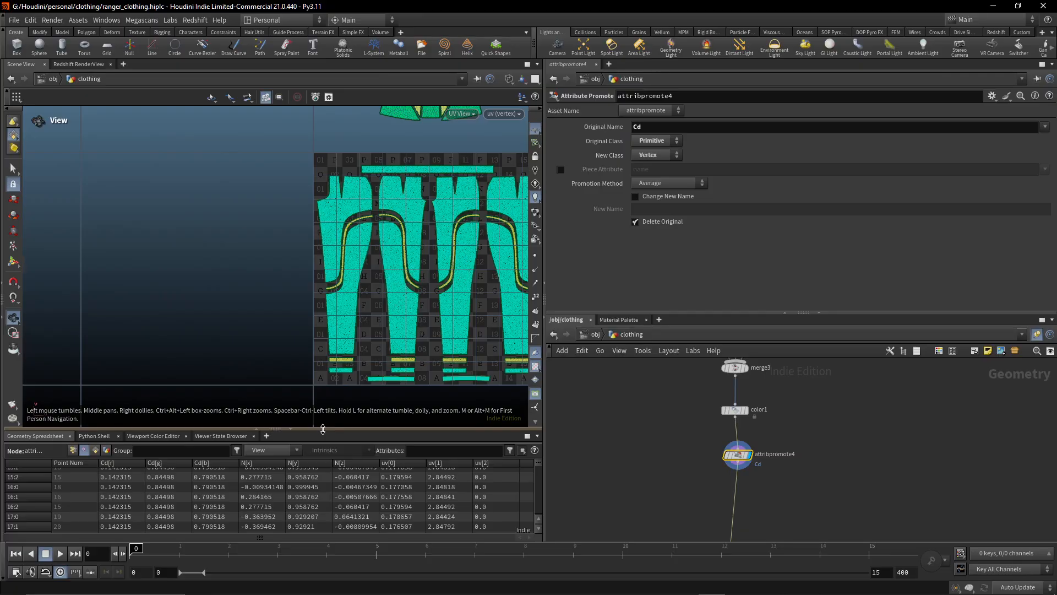
left_click_drag(324, 428, 324, 343)
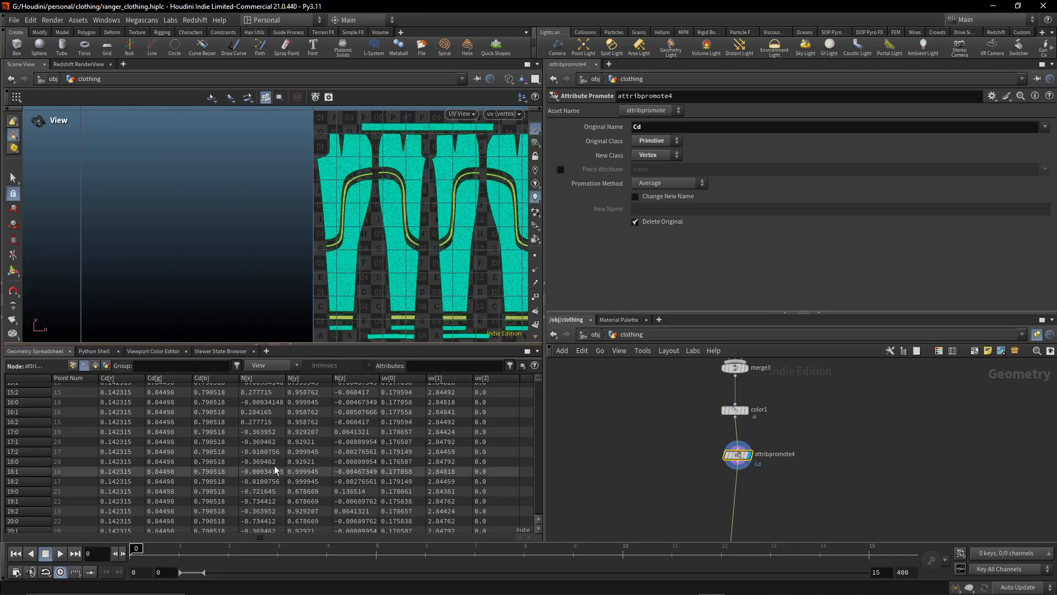
Move attribwrangle5 up close beneath attribpromote4, display it, and highlight the fbx_material_name part of its VEX expression
middle_click_drag(792, 499, 812, 395)
scroll(778, 453, "up", 1)
middle_click_drag(778, 452, 766, 505)
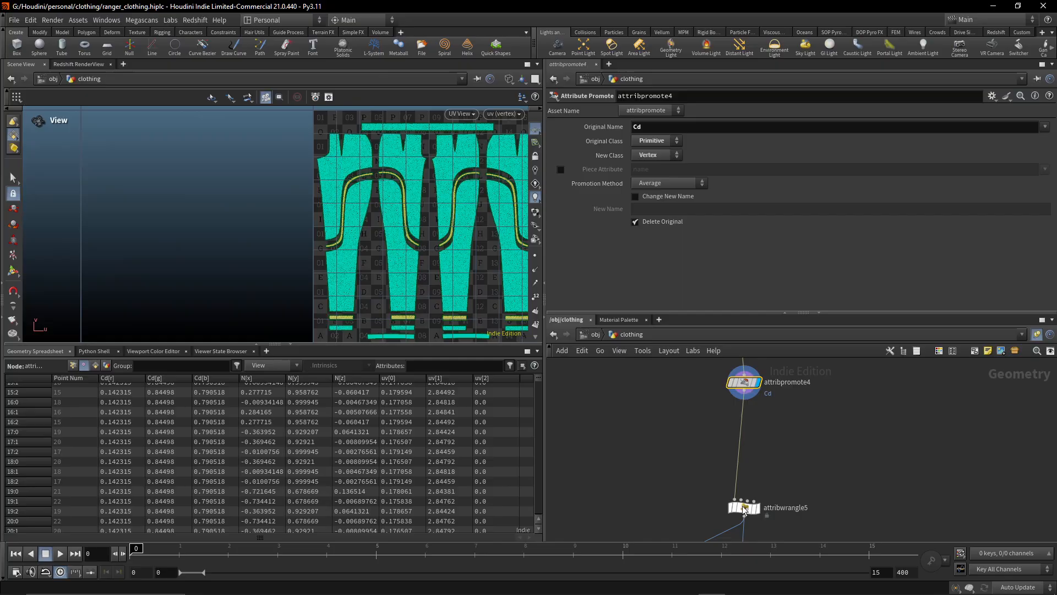
left_click_drag(754, 511, 739, 439)
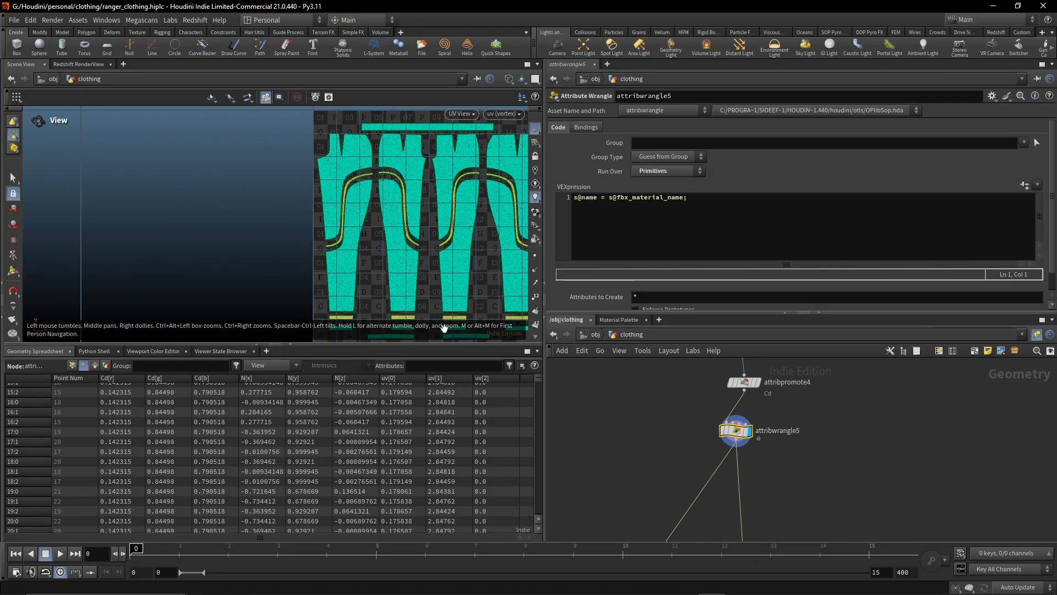
left_click_drag(699, 195, 620, 197)
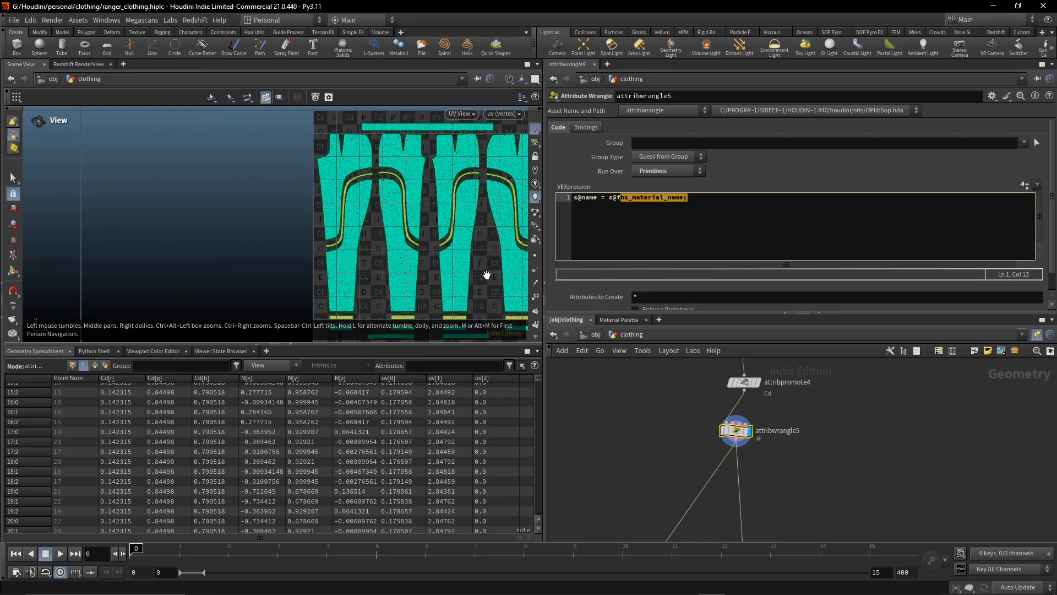
Show attribwrangle5's primitive attributes sorted by name, widening the columns to read the material names, shop_materialpath and udim values
left_click(97, 366)
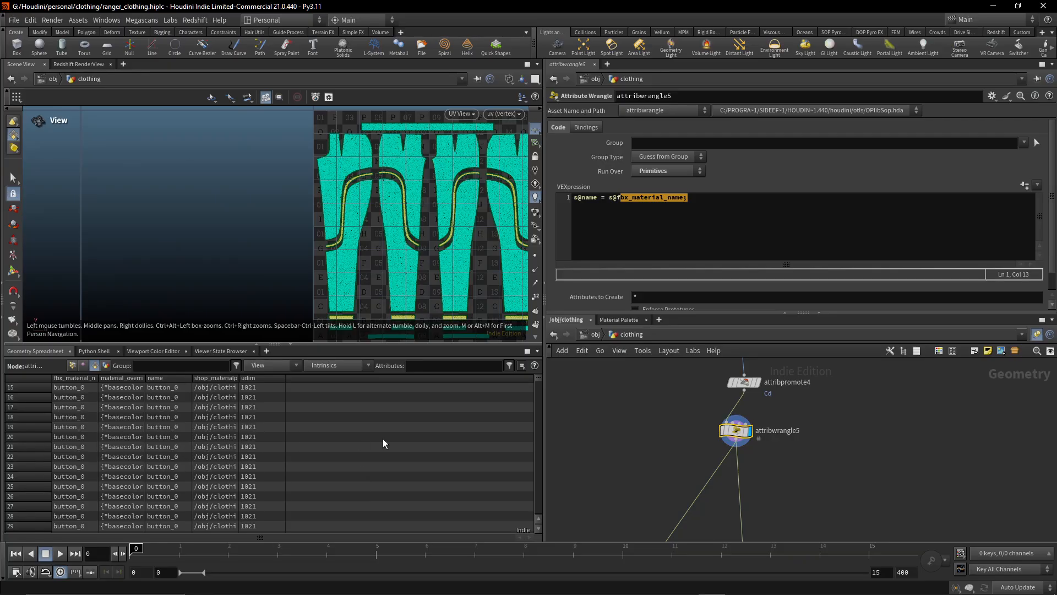
mouse_move(538, 379)
left_mouse_down()
mouse_move(539, 407)
mouse_move(544, 362)
left_mouse_up()
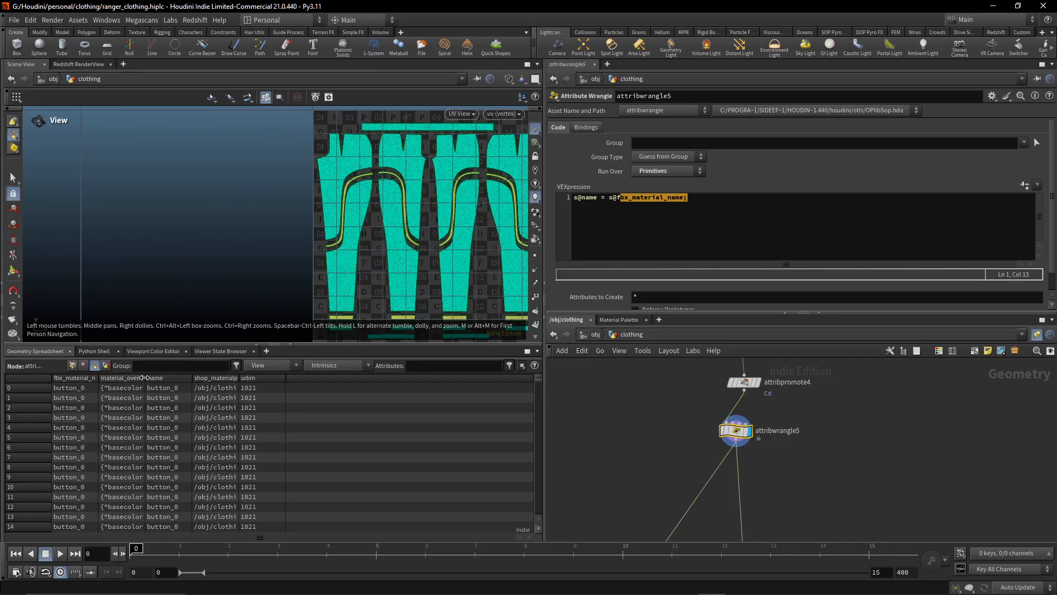
left_click_drag(146, 378, 221, 376)
left_click(266, 379)
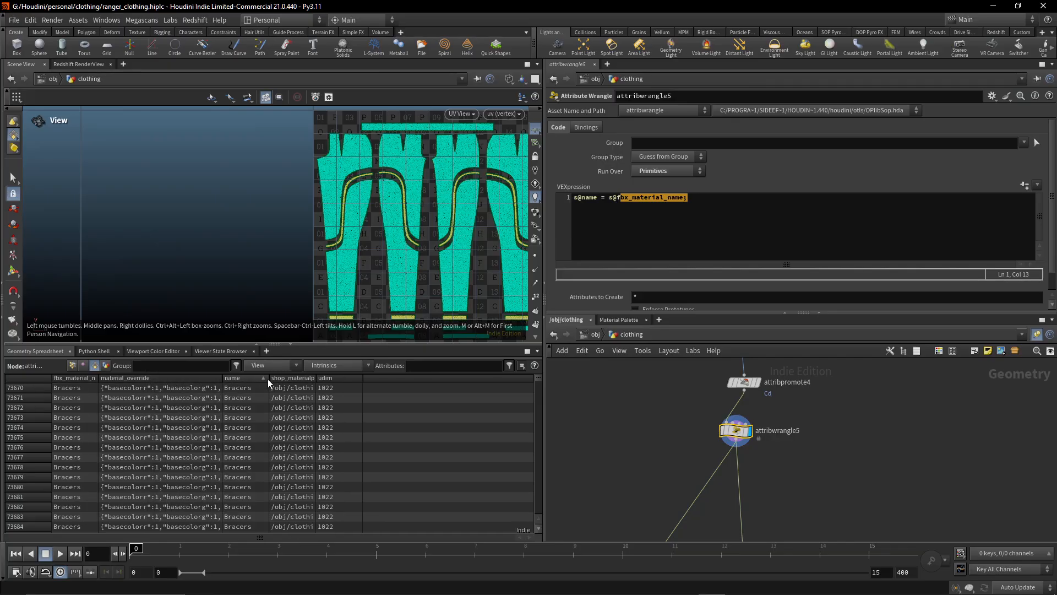
left_click_drag(99, 377, 113, 378)
left_click_drag(280, 377, 559, 373)
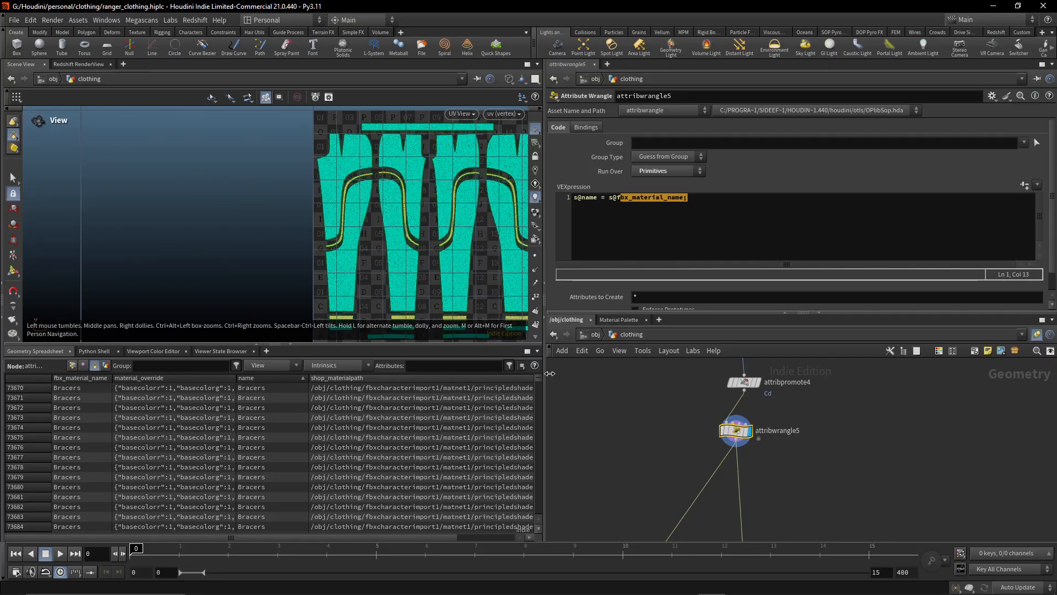
left_click_drag(431, 534, 514, 534)
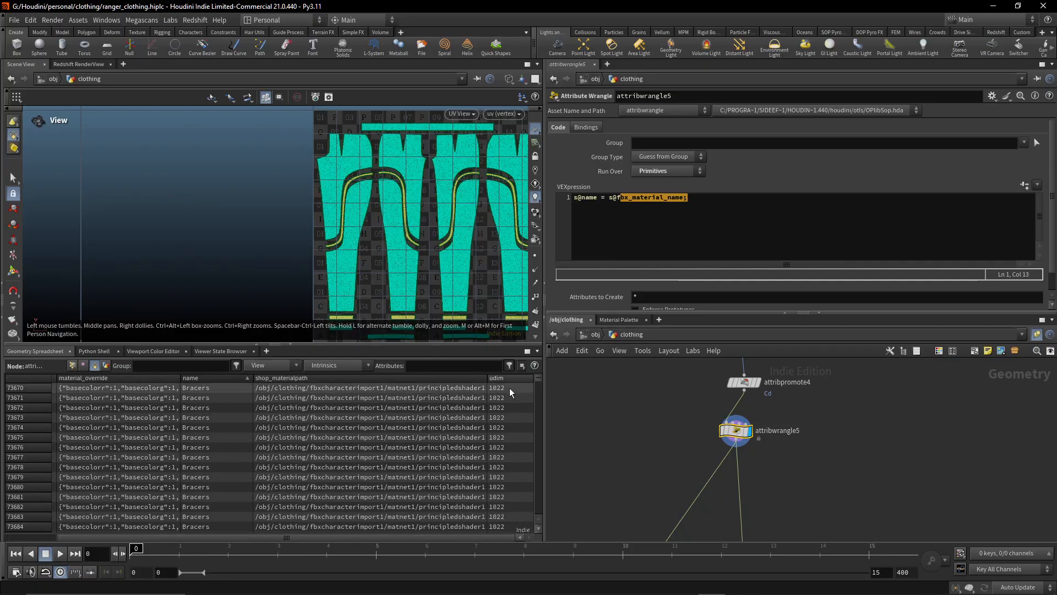
left_click_drag(485, 375, 495, 375)
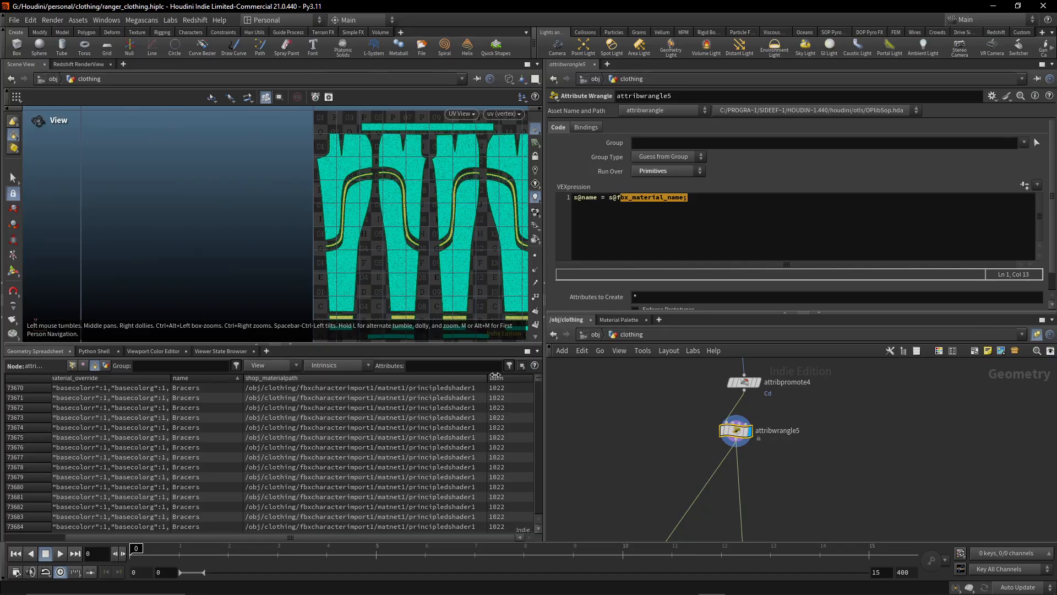
Add a second line to attribwrangle5's VEX expression that starts an assignment with "s@shop_materialpath ="
left_click(722, 217)
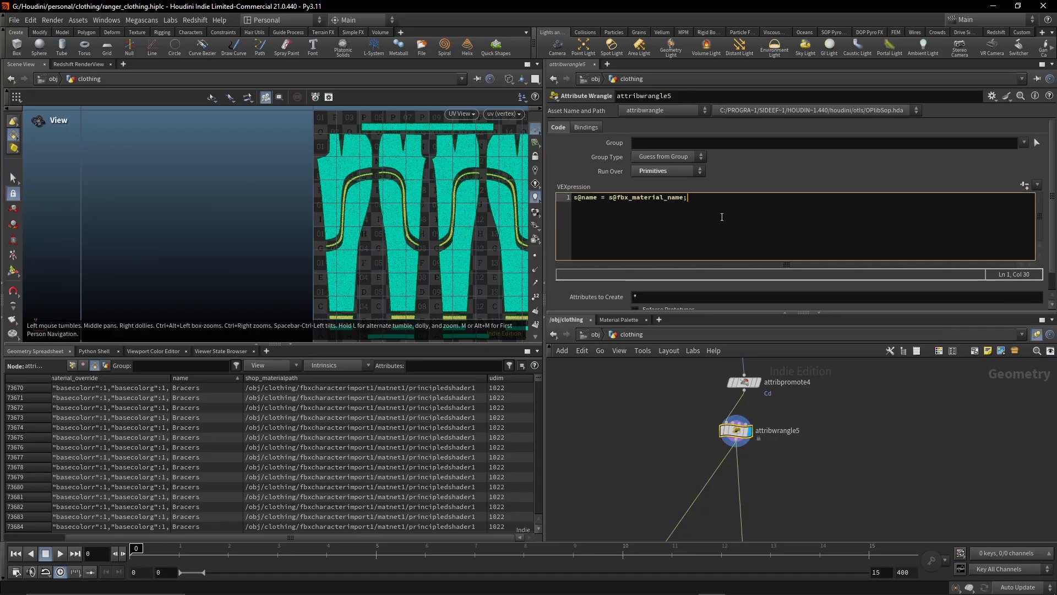
key("Return")
type("s@")
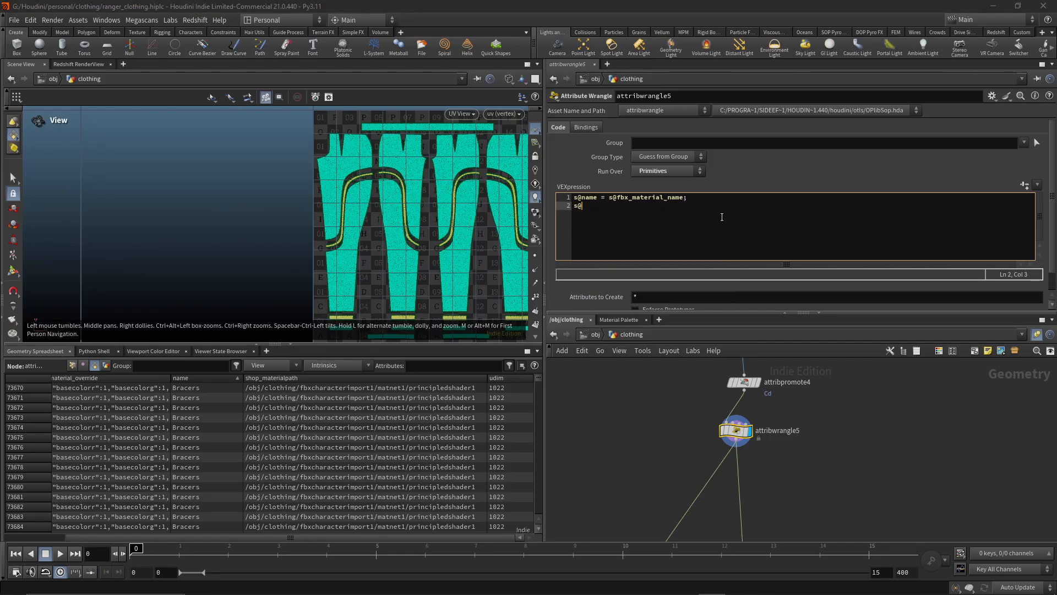
type("shop_")
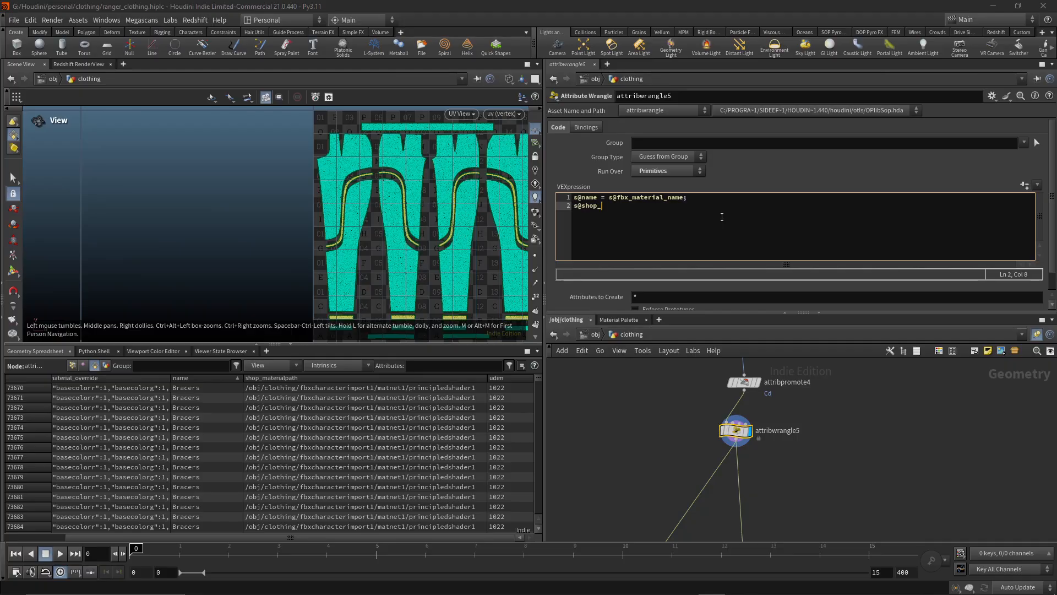
type("material")
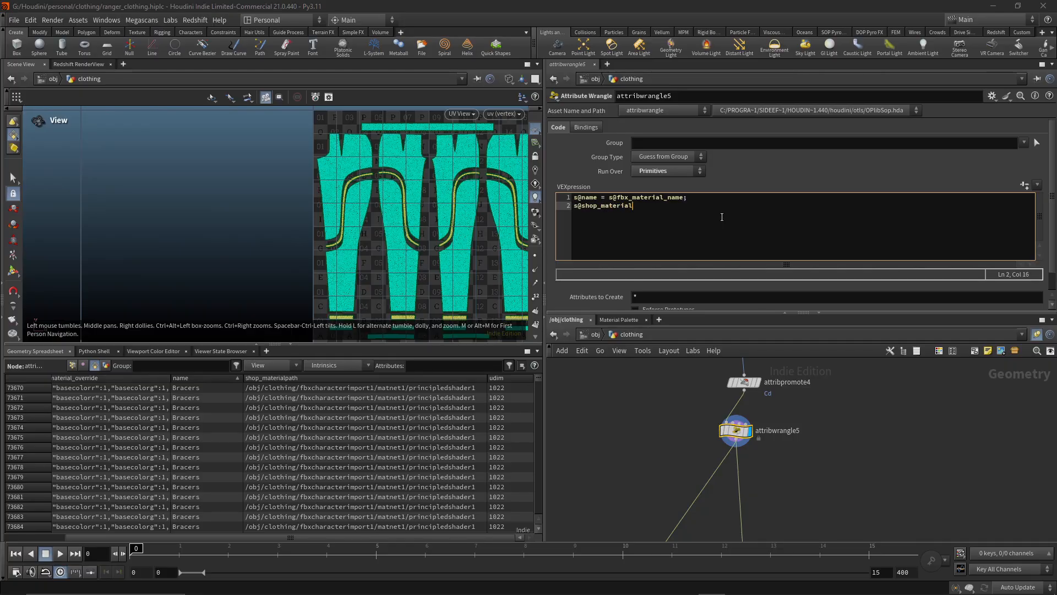
type("path =")
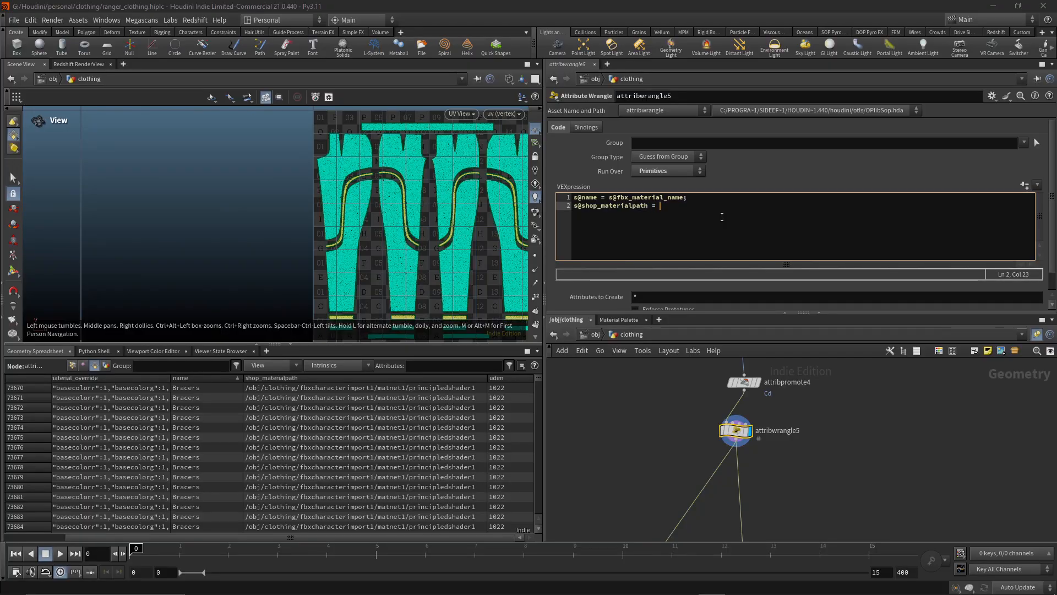
left_click(373, 390)
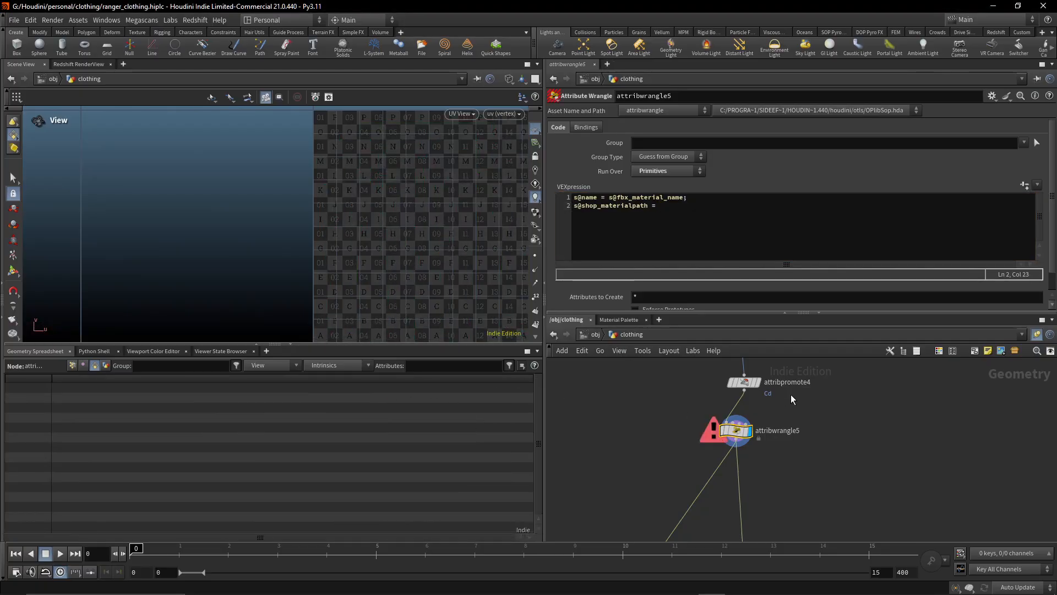
Copy the first primitive's shop_materialpath from attribpromote4 into the wrangle's assignment after an opening quote: /obj/clothing/fbxcharacterimport1/matnet1/principledshader1
left_click(744, 382)
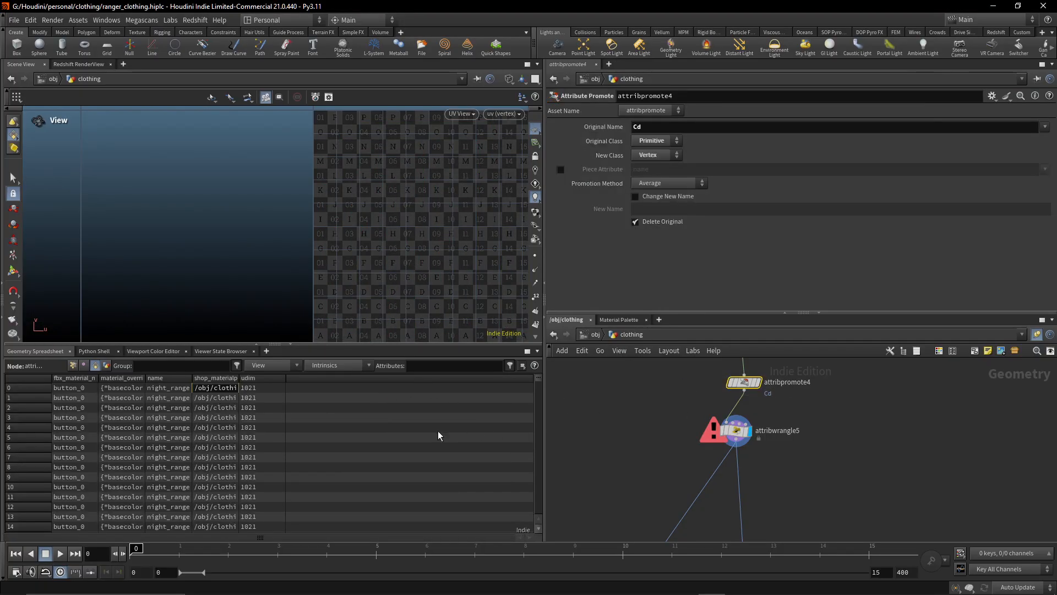
left_click(218, 387)
left_click(735, 430)
left_click(690, 208)
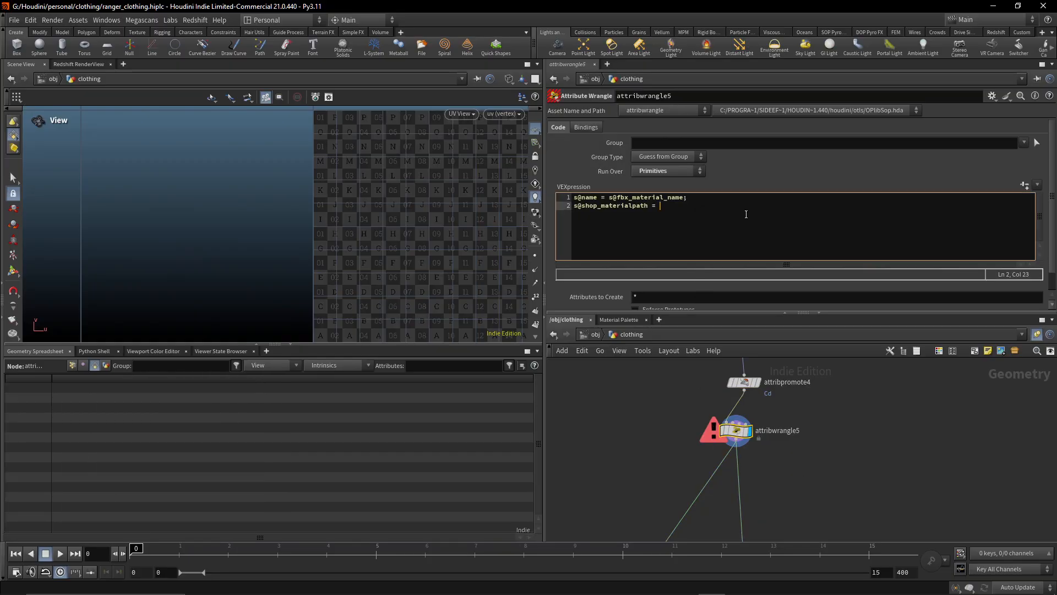
type("\"")
type("/obj/clothing/fbxcharacterimport1/matnet1/principledshader1")
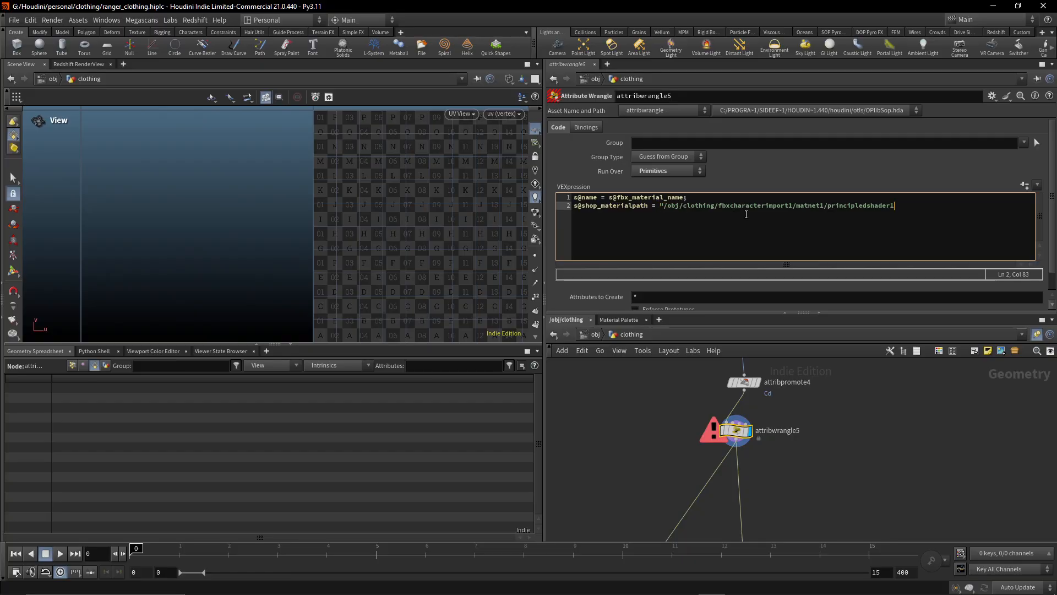
Remove principledshader1 from the path and complete the statement as "/obj/clothing/fbxcharacterimport1/matnet1/";
key("BackSpace")
key("BackSpace")
key("BackSpace")
key("BackSpace")
key("BackSpace")
key("BackSpace")
key("BackSpace")
key("BackSpace")
key("BackSpace")
key("BackSpace")
key("BackSpace")
key("BackSpace")
key("BackSpace")
key("BackSpace")
key("BackSpace")
key("BackSpace")
type("\"")
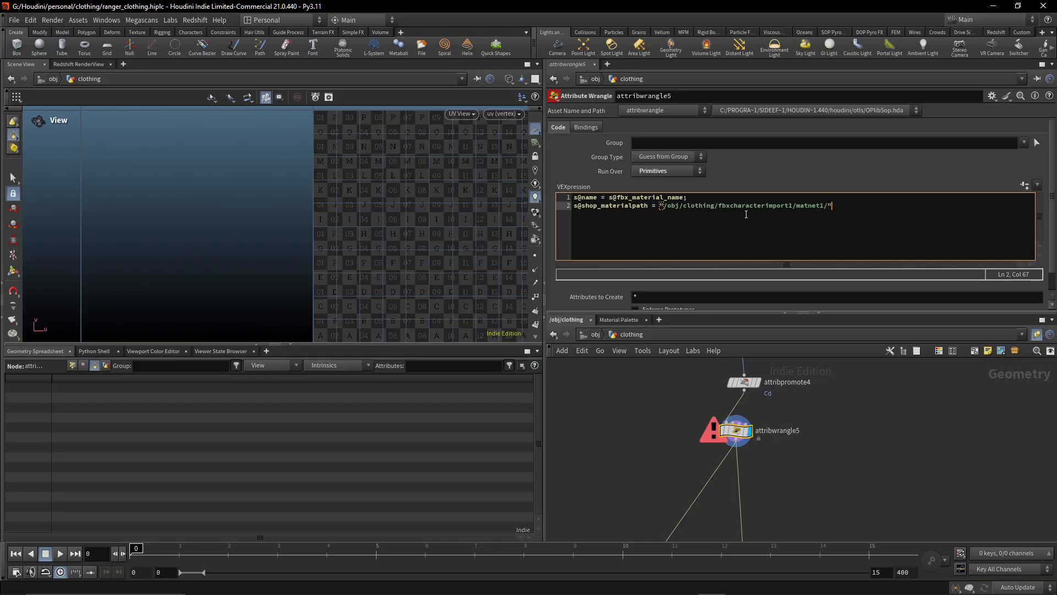
type(";")
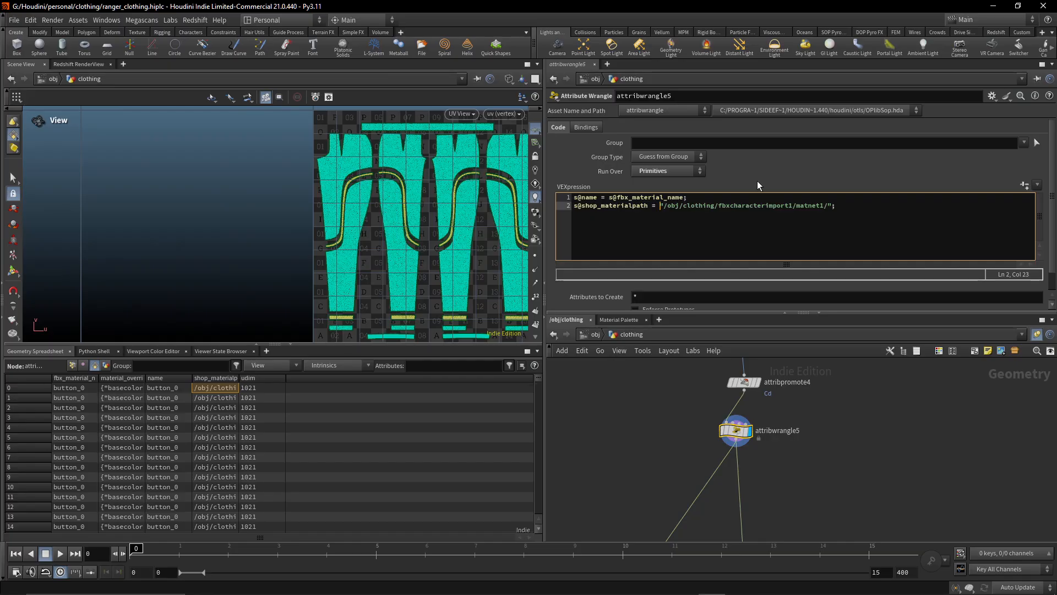
type("s")
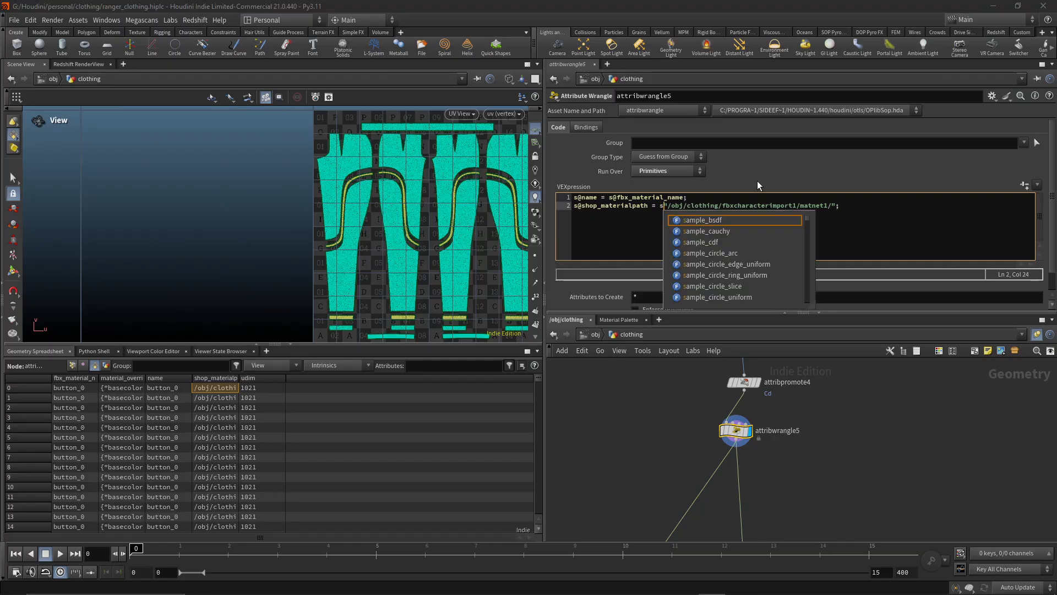
key("Down")
key("Down")
key("Down")
key("Down")
key("Down")
key("Down")
key("Down")
key("Down")
key("Down")
key("Down")
key("Down")
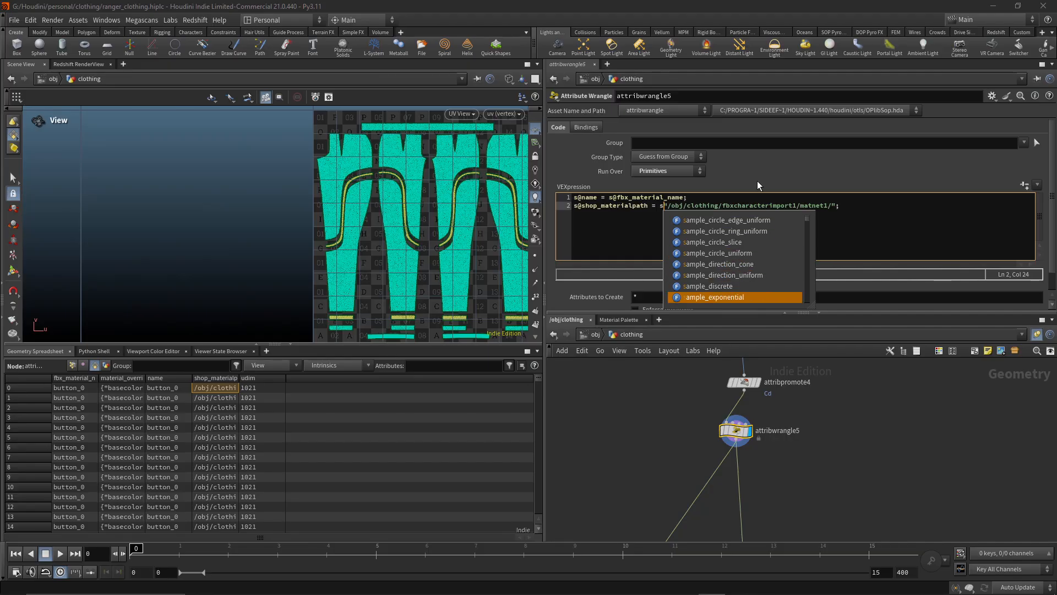
key("Down")
key("Down")
key("Down")
key("Down")
key("Down")
key("Down")
key("Down")
key("Down")
key("Down")
key("Down")
key("Down")
key("Down")
key("Down")
key("Down")
key("Down")
key("Down")
key("Down")
key("Down")
key("Down")
key("Down")
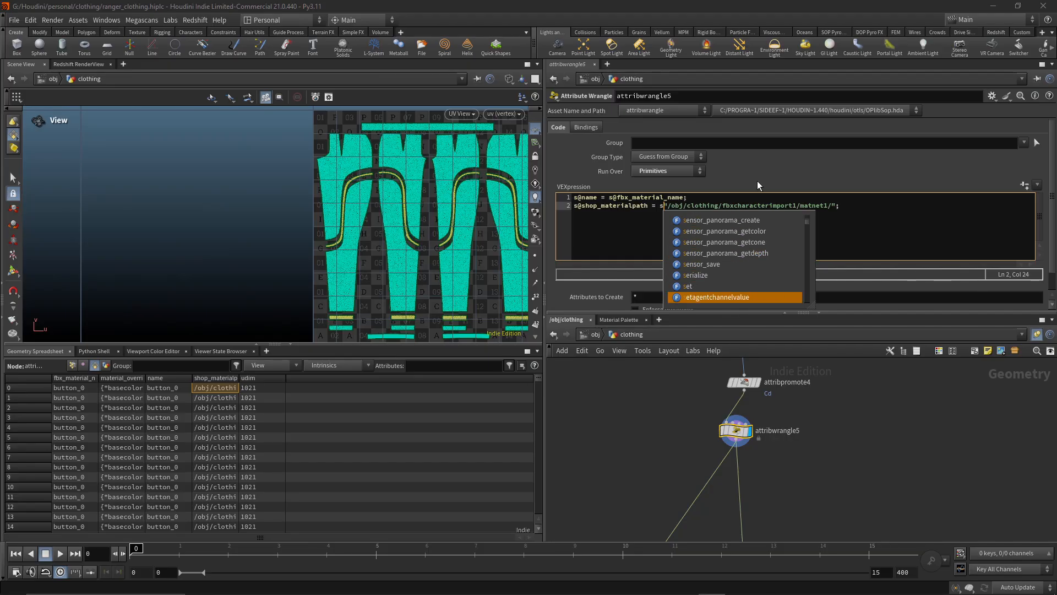
key("Down")
key("Down")
key("Down")
key("Down")
key("Down")
key("Down")
key("Down")
key("Down")
key("Down")
key("Down")
key("Down")
key("Down")
key("Down")
key("Down")
key("Down")
key("Down")
key("Down")
key("Down")
key("Down")
key("Down")
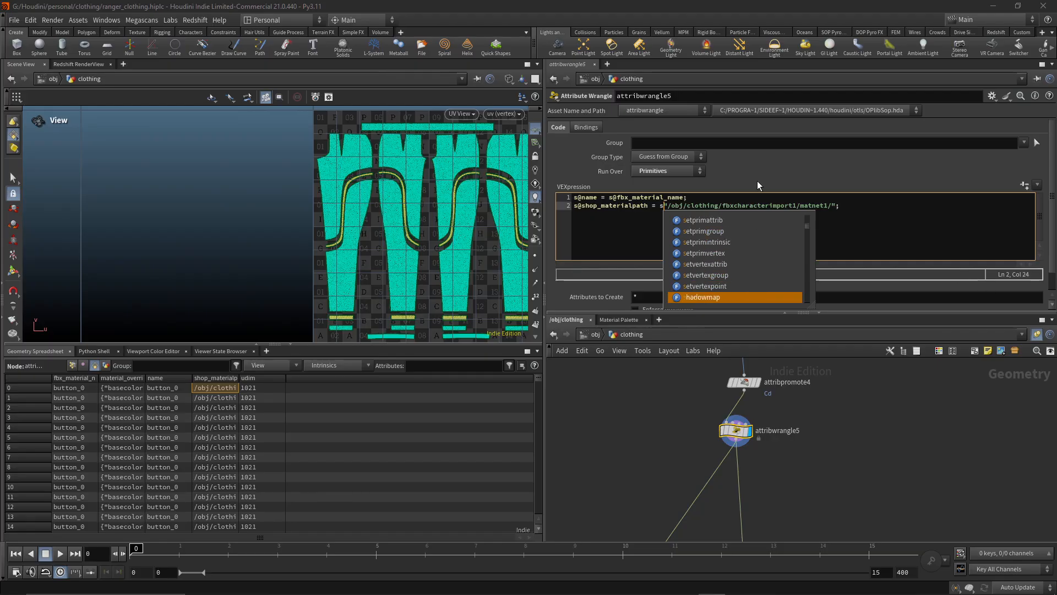
key("Down")
key("Down")
key("Down")
key("Down")
key("Down")
key("Down")
key("Down")
key("Down")
key("Down")
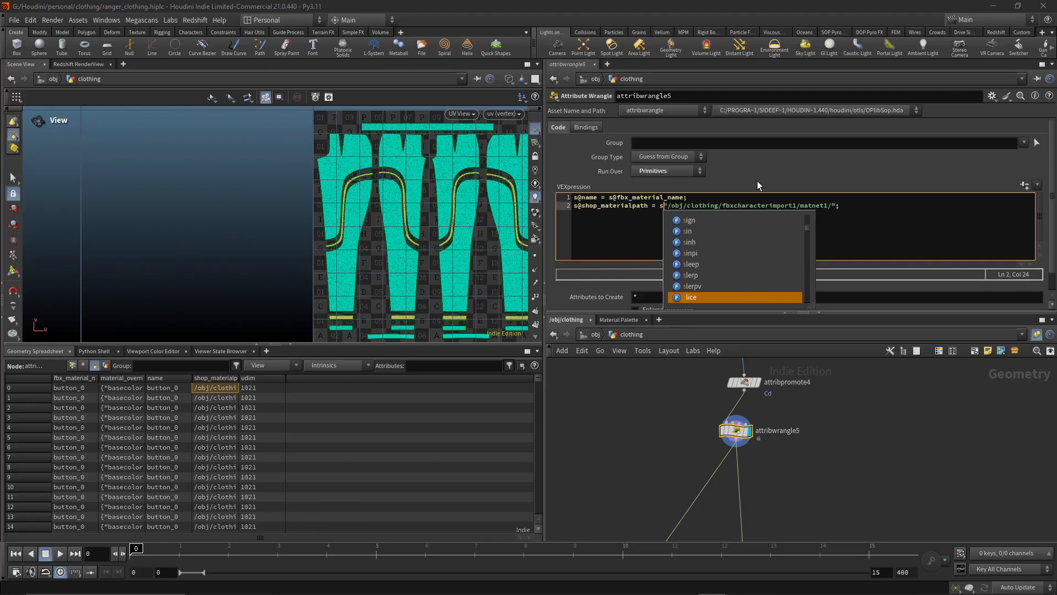
key("Down")
key("Down")
key("Down")
key("Down")
key("Down")
key("Down")
key("Down")
key("Down")
key("Down")
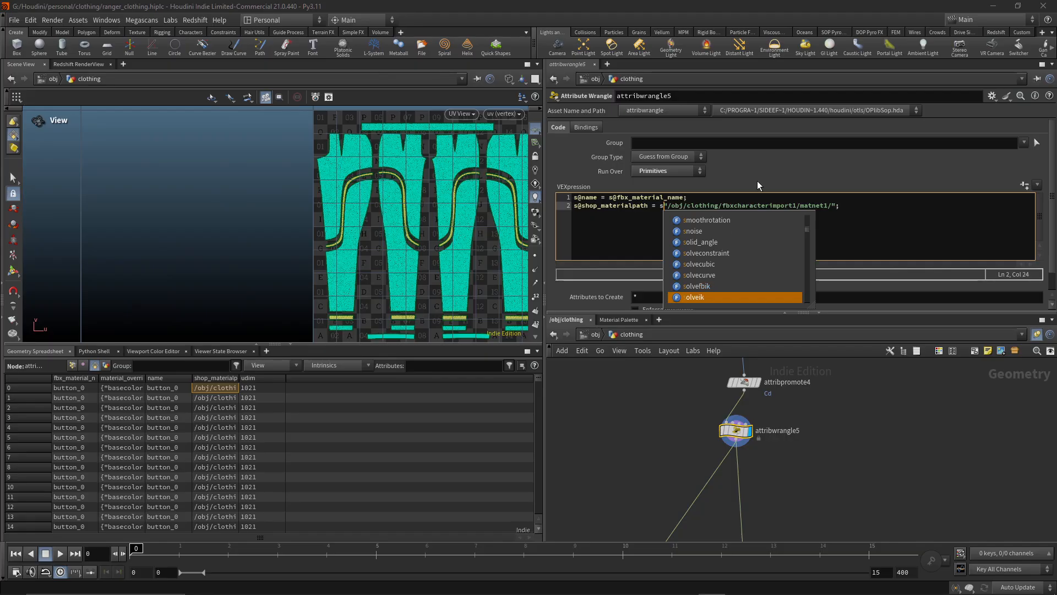
key("Down")
key("Down")
key("Down")
key("Down")
key("Down")
key("Down")
key("Down")
key("Down")
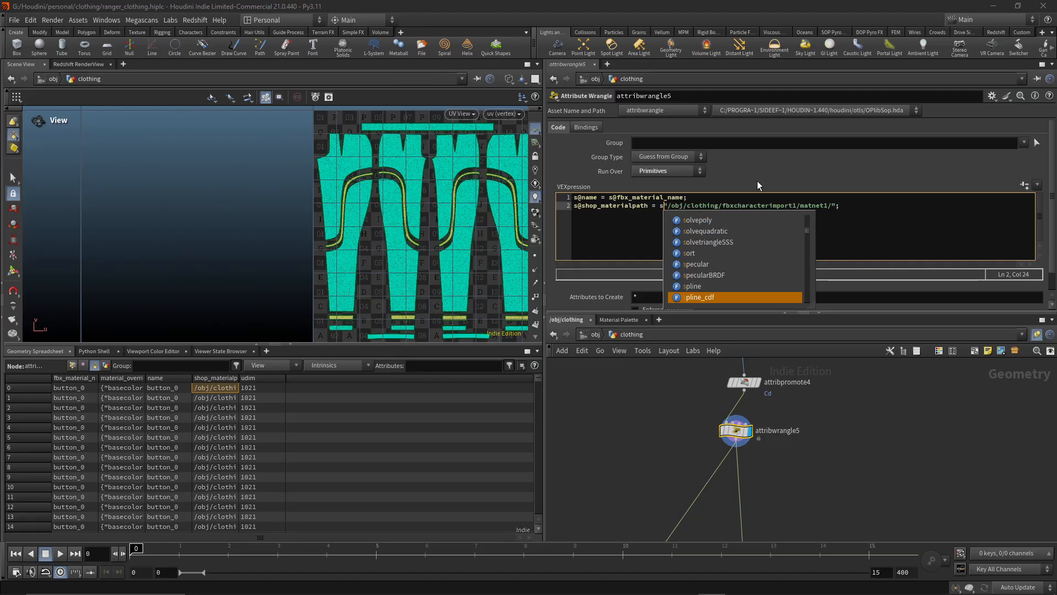
key("Down")
key("Down")
key("Down")
key("Down")
key("Down")
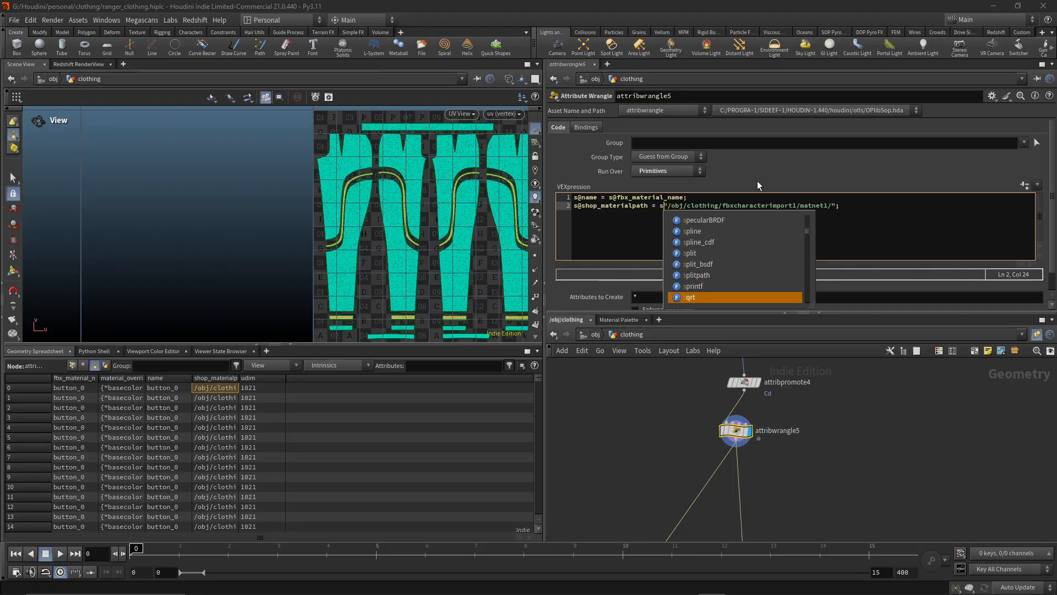
key("Down")
key("Down")
key("Down")
key("Up")
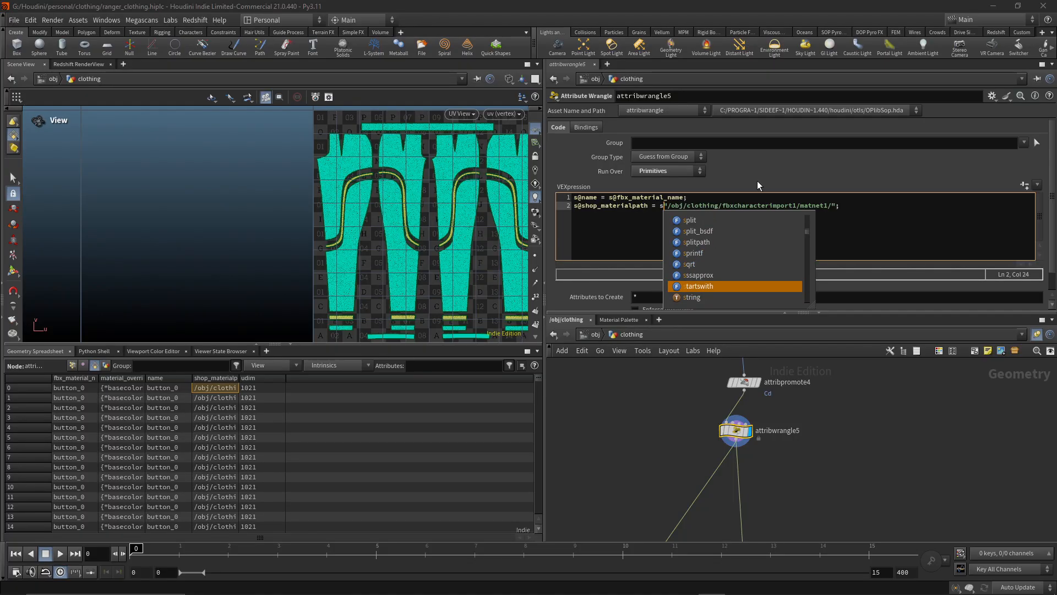
key("Up")
key("Up")
key("Down")
key("Down")
key("Down")
key("Down")
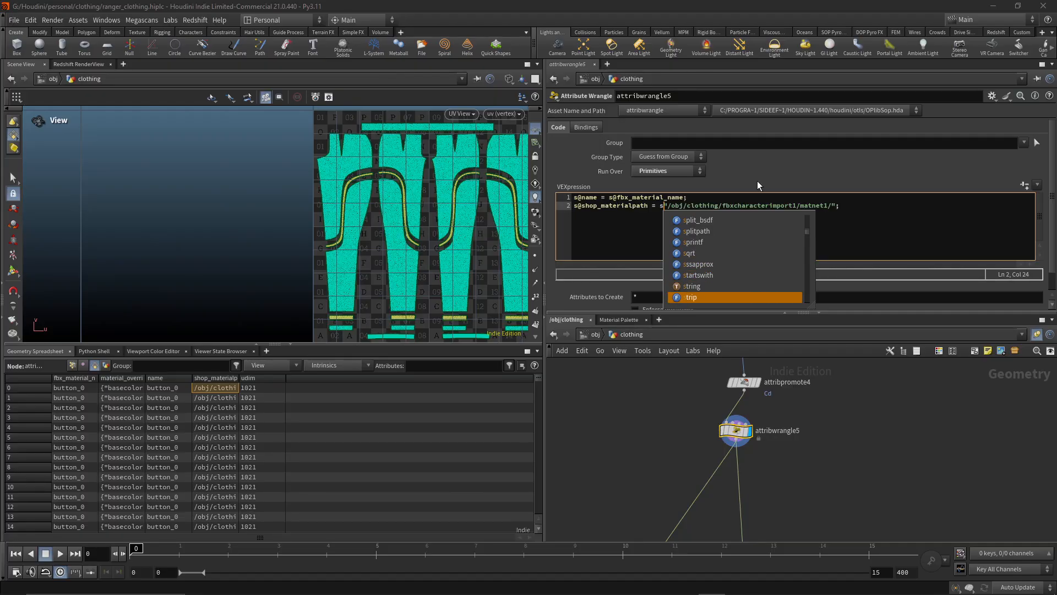
key("Down")
key("Down")
key("Down")
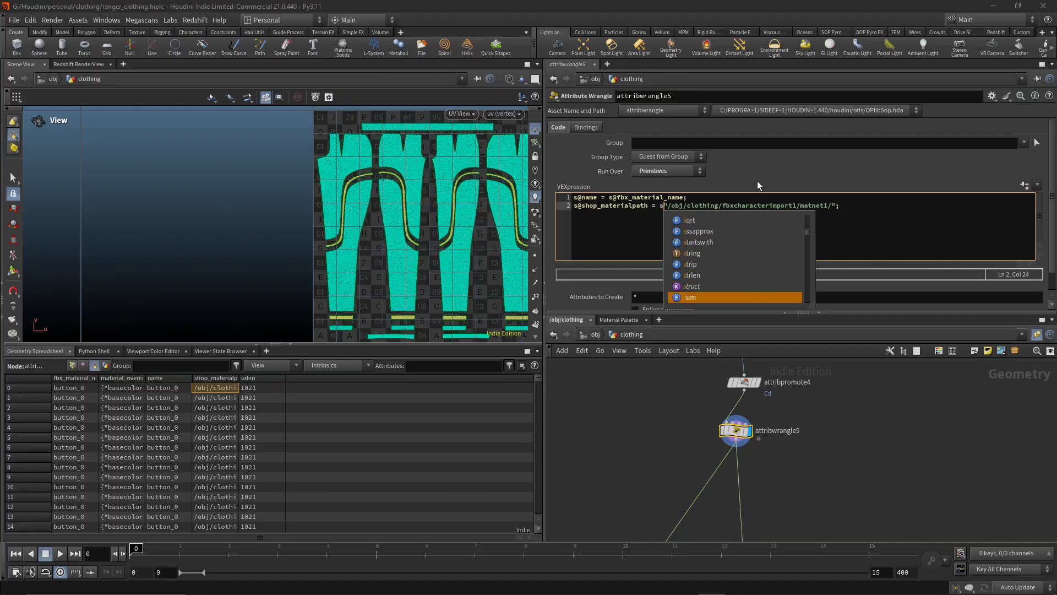
key("Down")
key("Up")
key("Up")
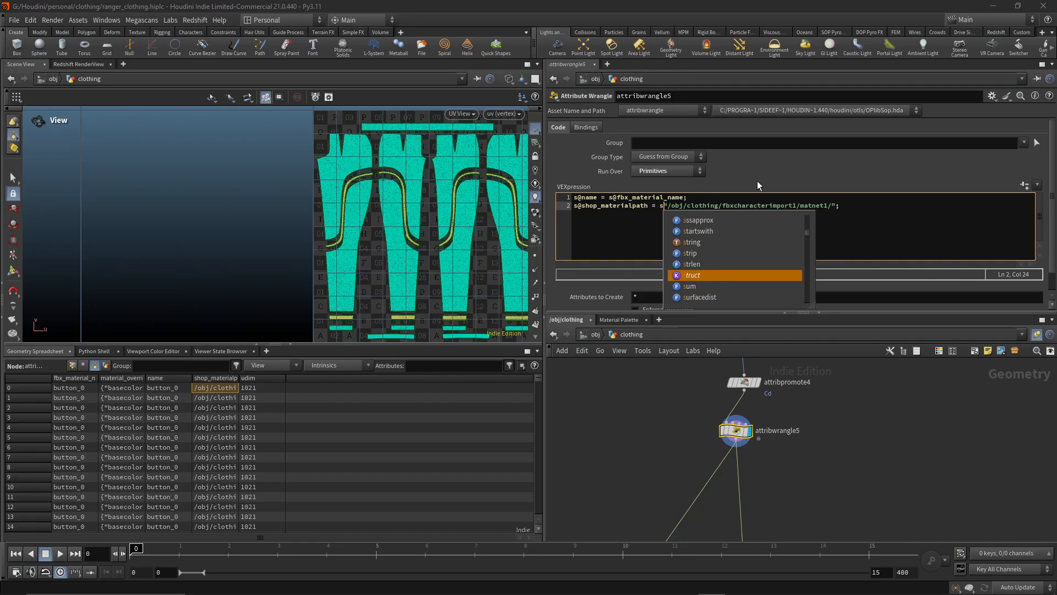
key("Down")
key("Down")
key("Down")
key("Down")
key("Down")
key("Down")
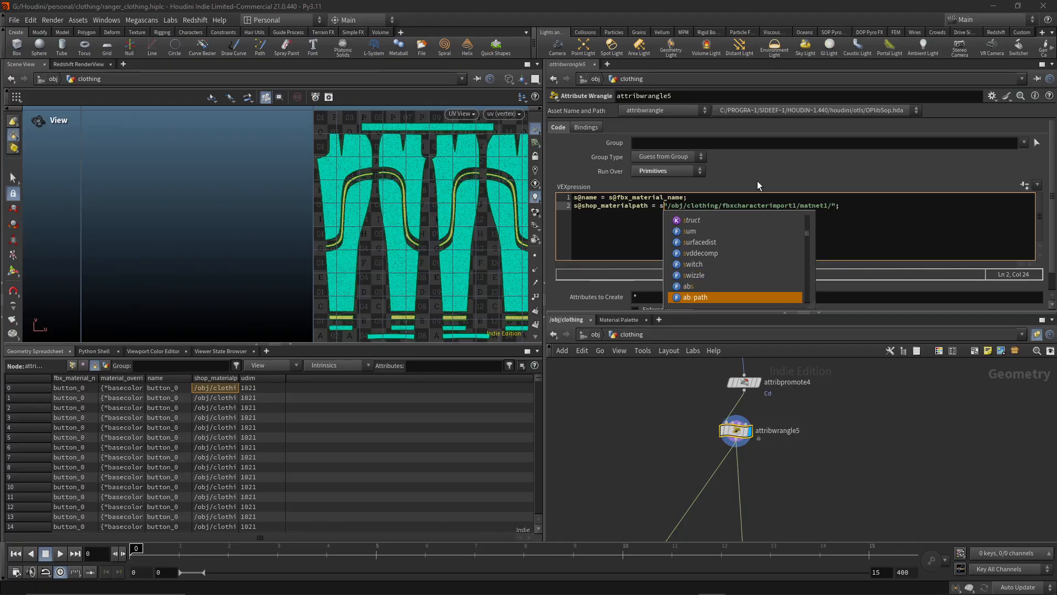
key("Down")
key("Up")
key("Up")
key("Up")
key("Up")
key("Up")
key("Up")
key("Up")
key("Return")
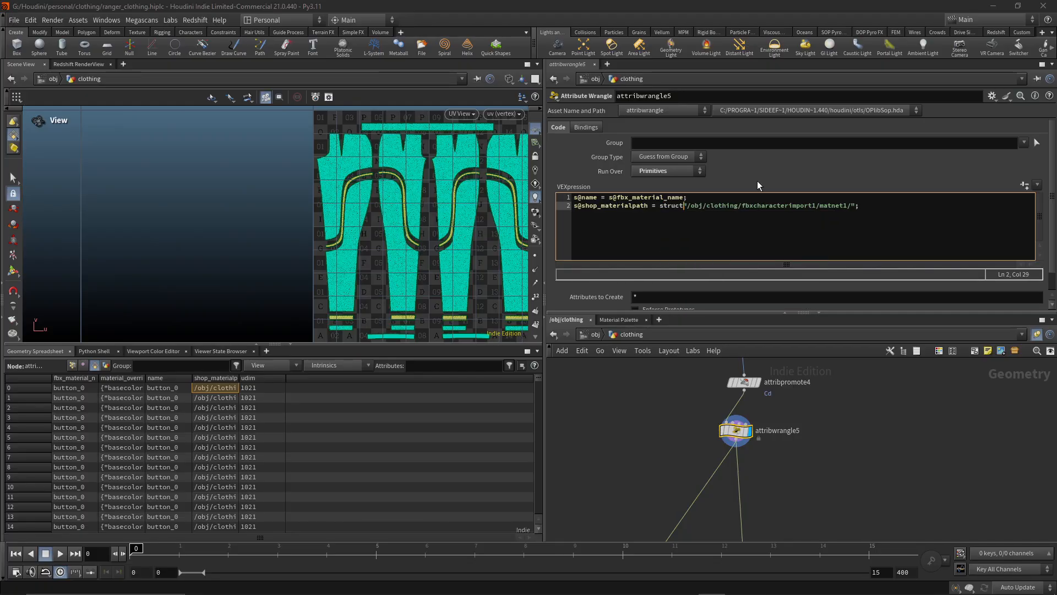
type("(")
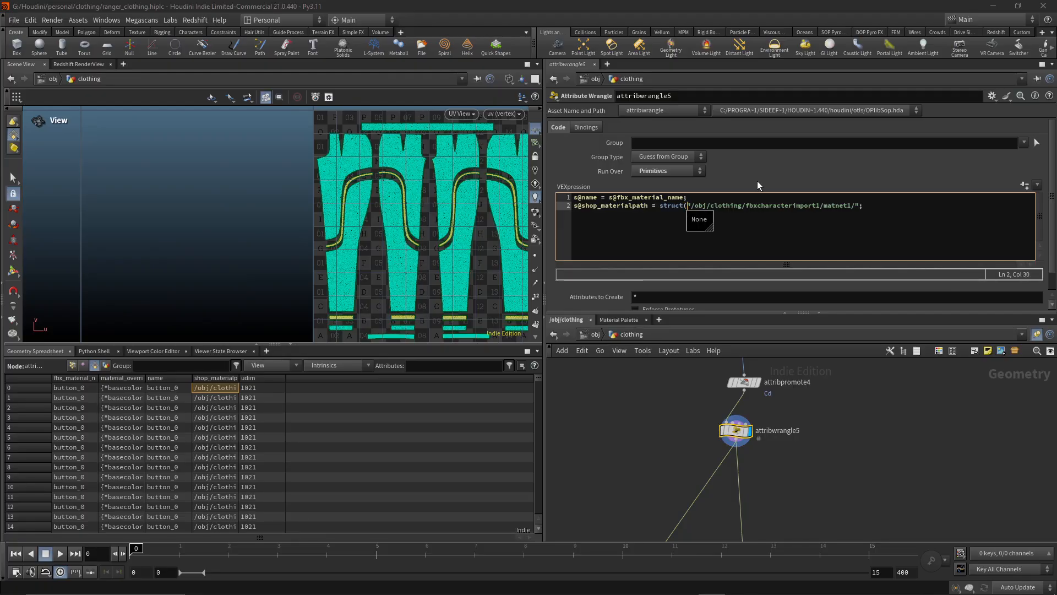
key("BackSpace")
key("BackSpace")
key("BackSpace")
key("BackSpace")
key("BackSpace")
key("BackSpace")
key("BackSpace")
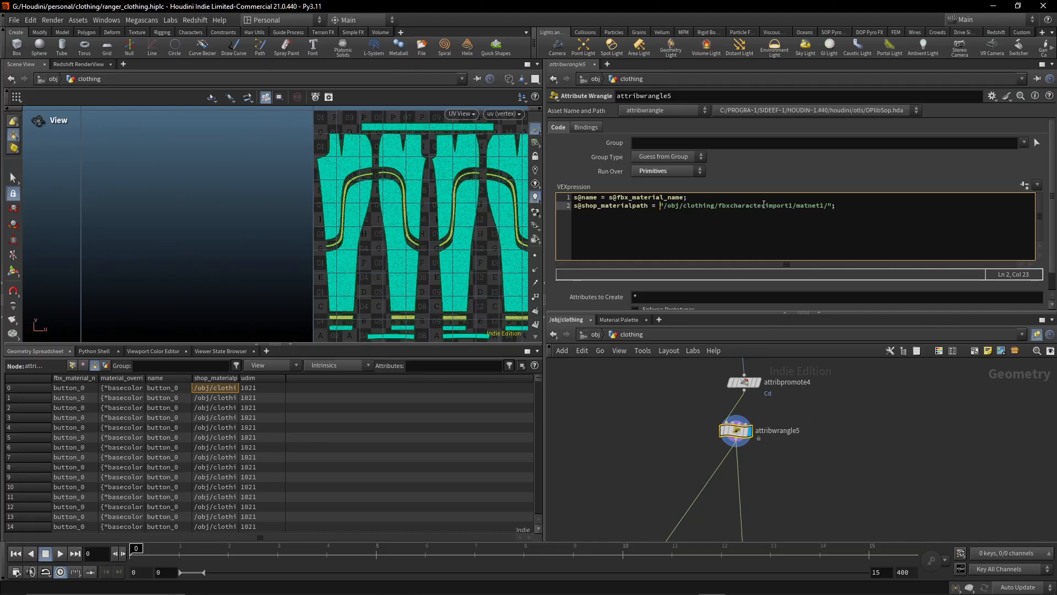
Assign s@shop_materialpath as concat("/obj/clothing/fbxcharacterimport1/matnet1/", s@fbx_material_name); and widen the shop_materialpath column to check the pants primitives' paths
type("concat(")
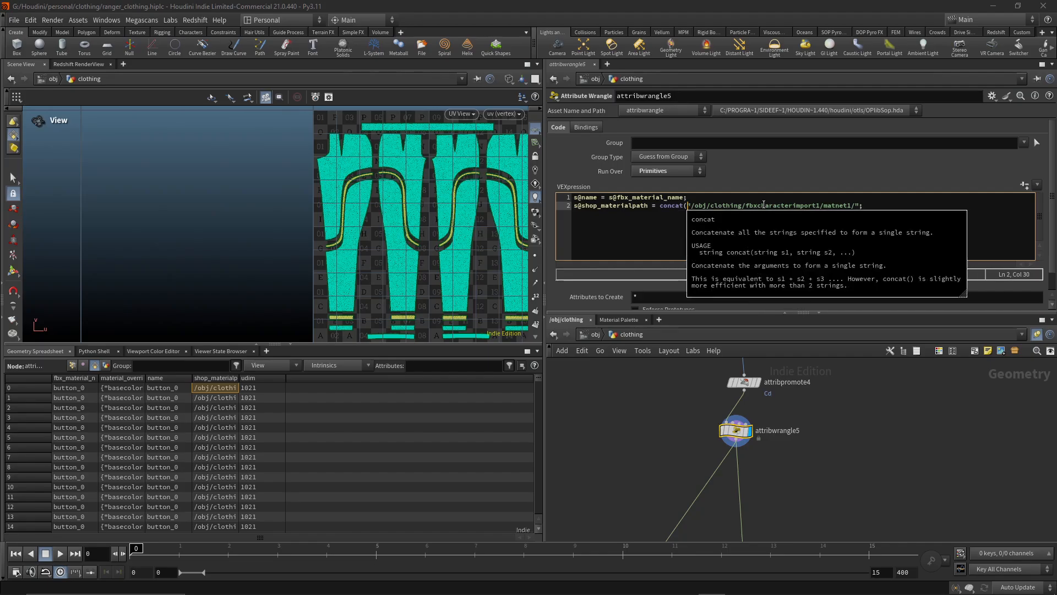
key("End")
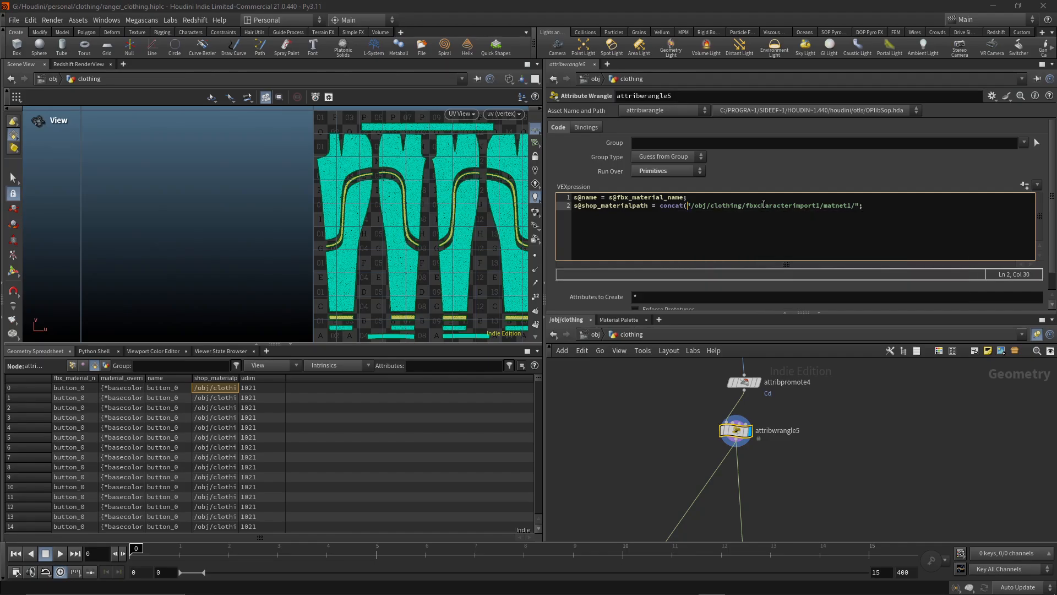
type(", ")
type("s")
type("@fbx_mater")
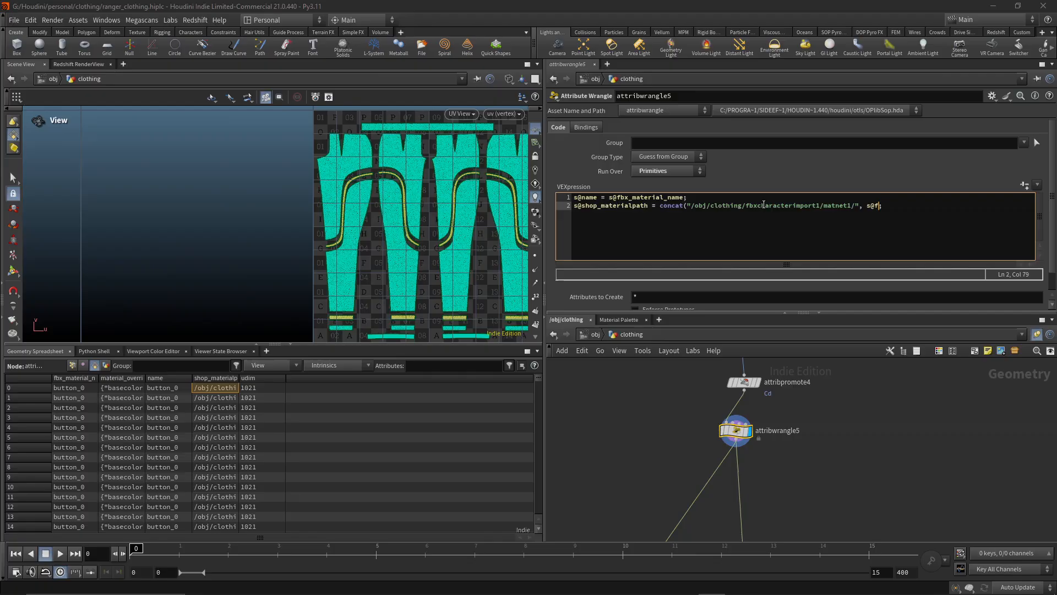
type("ial_name")
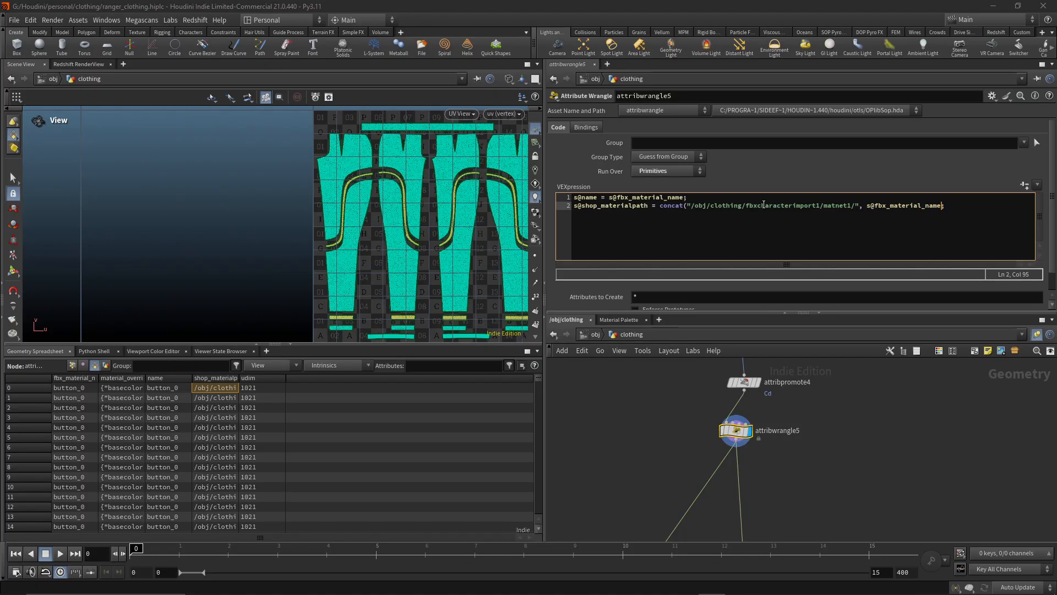
type(")")
left_click_drag(239, 377, 433, 371)
mouse_move(541, 378)
left_mouse_down()
mouse_move(539, 438)
mouse_move(546, 365)
mouse_move(548, 392)
left_mouse_up()
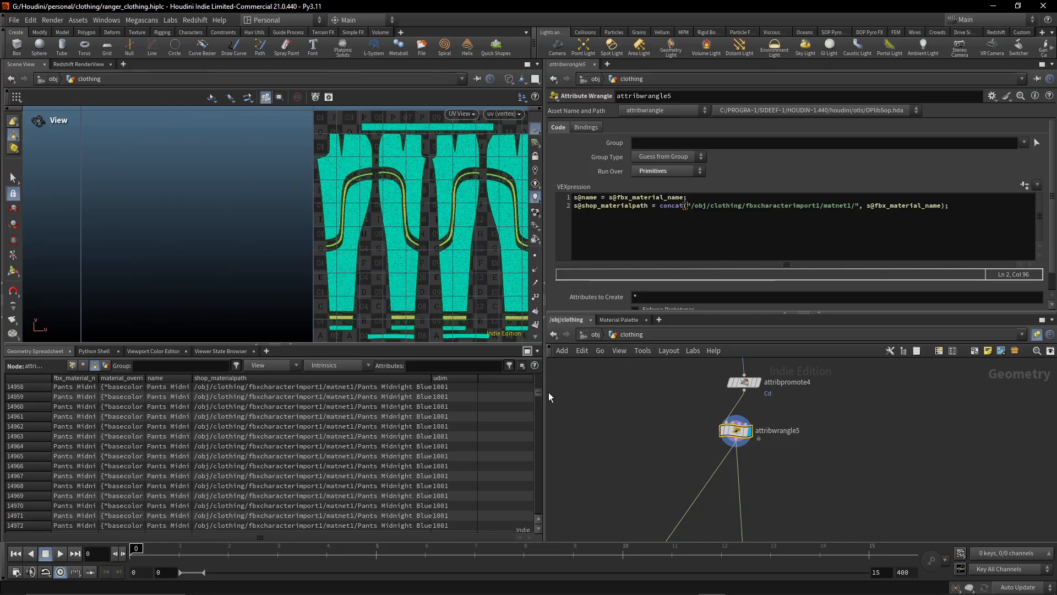
Add an empty line after the concat statement and another above the s@name line in attribwrangle5's VEX expression
left_click(956, 207)
key("Return")
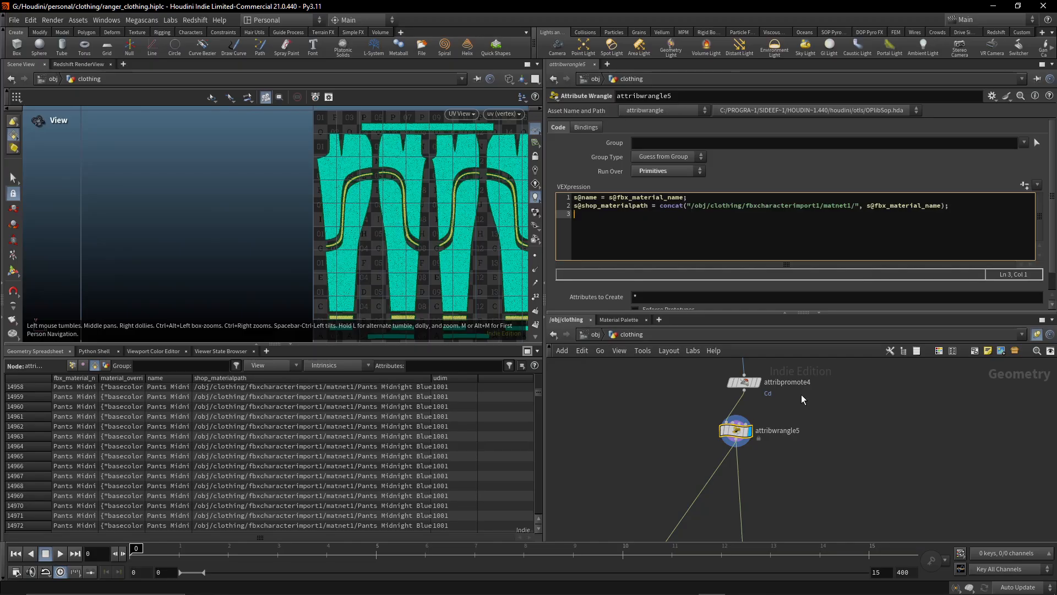
middle_click_drag(807, 385, 825, 421)
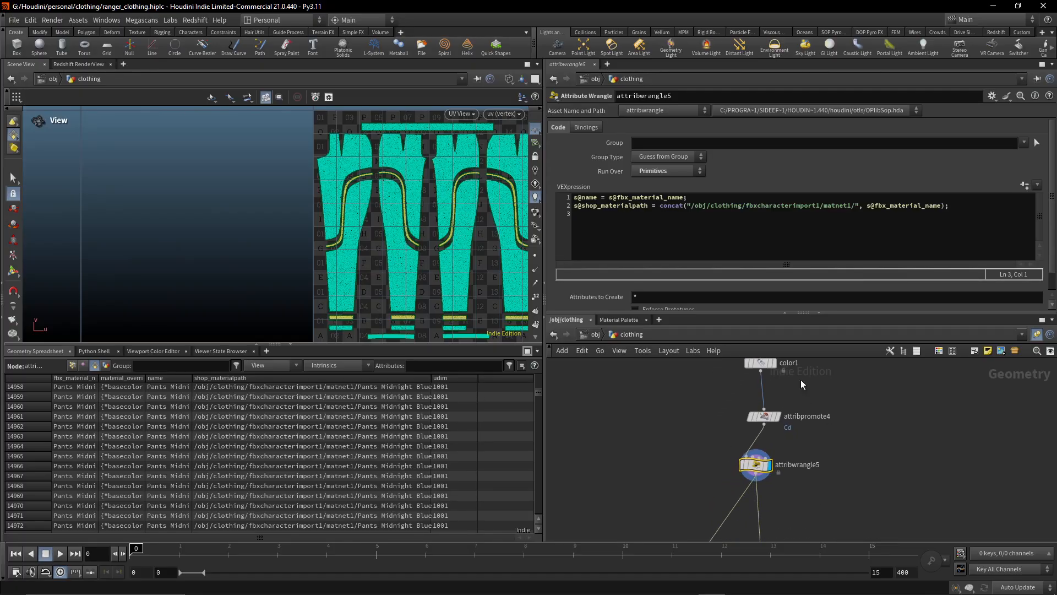
left_click(610, 198)
left_click(963, 208)
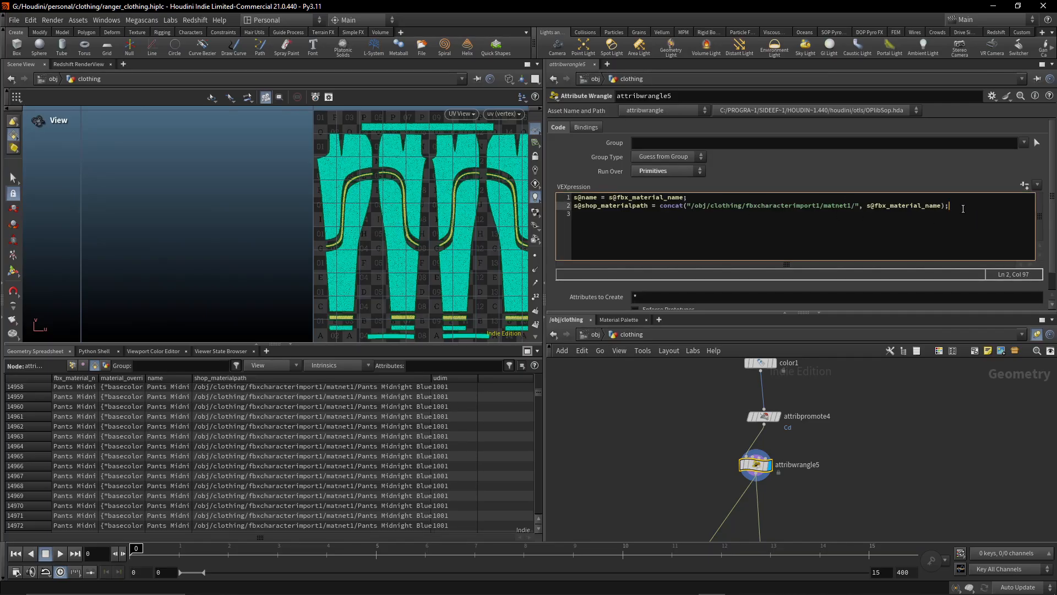
key("Up")
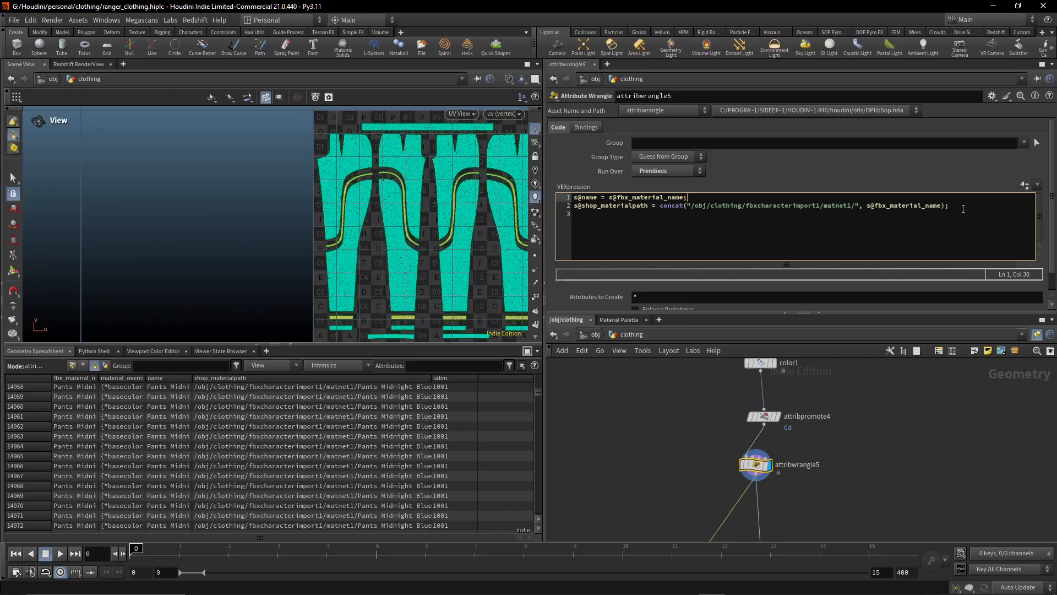
key("Home")
key("Return")
key("Up")
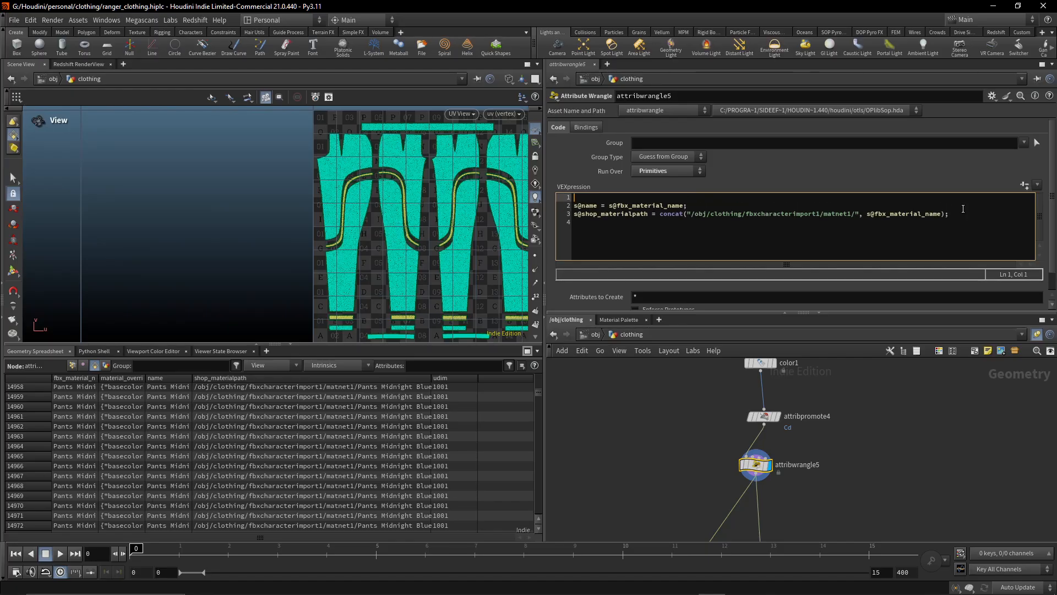
Write s@fbx_material_name = replace(s@fbx_material_path, " ", "_"); on the empty first line of the wrangle's expression
type("s@fbx_mat")
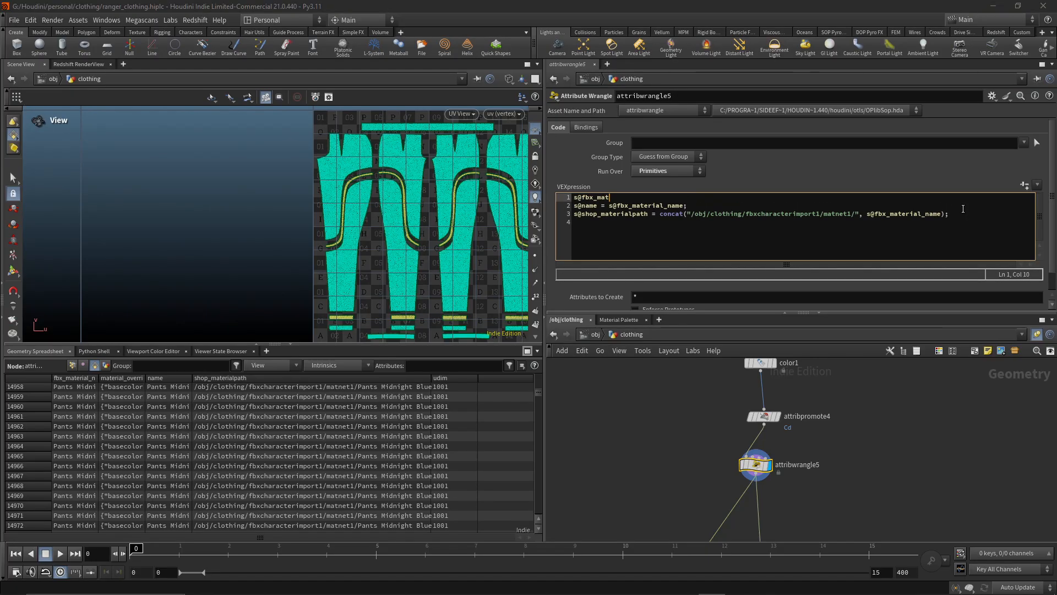
type("erial_name=")
key("BackSpace")
type("= replace(s@fbx_material_path, \"")
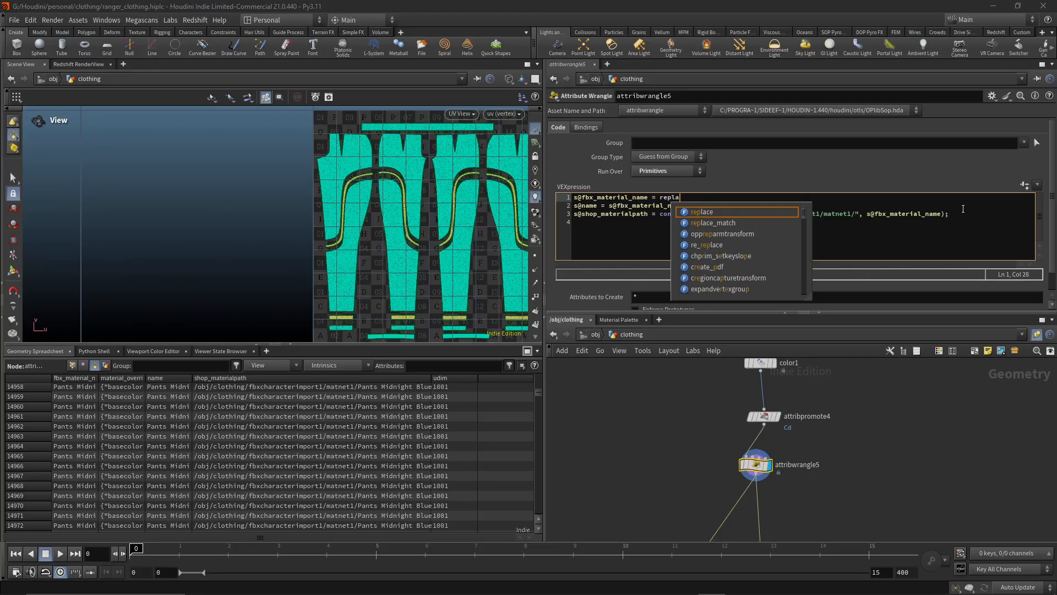
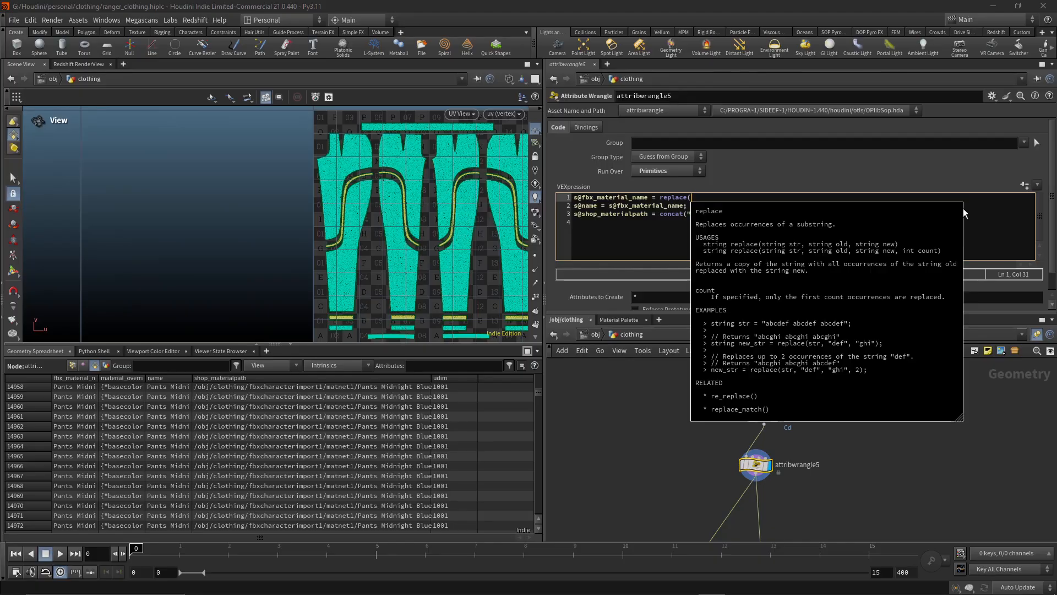
type("s@f")
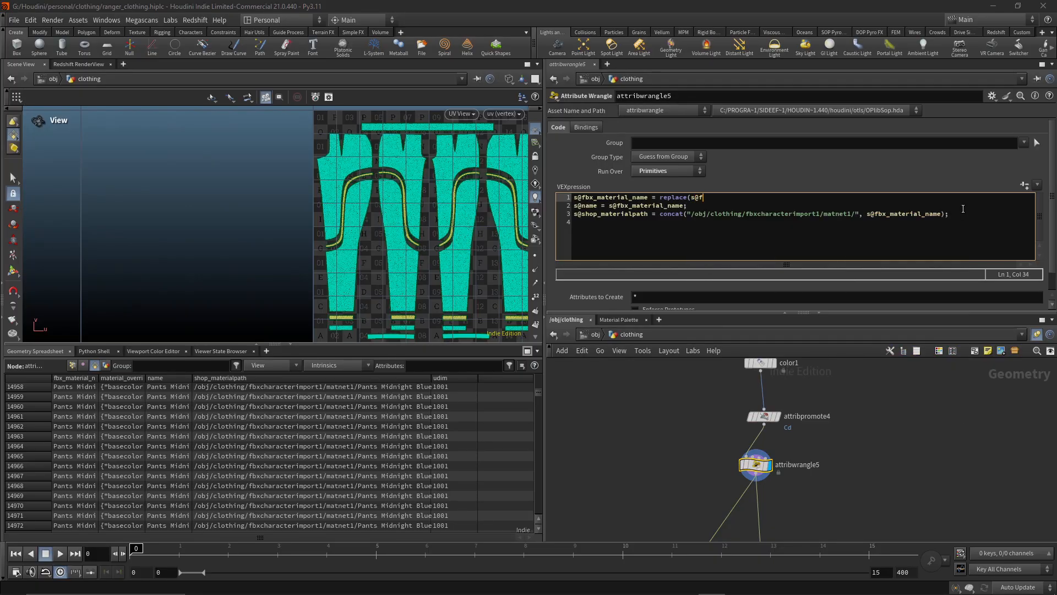
type("bx_material_path, \" \"")
key("BackSpace")
type(", \"_\")")
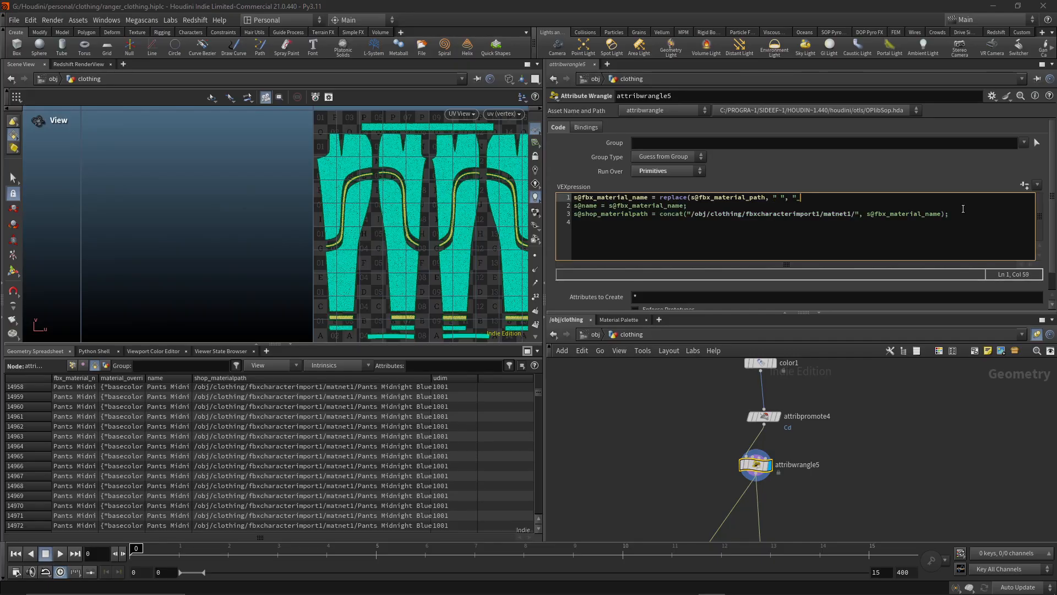
key("BackSpace")
key("BackSpace")
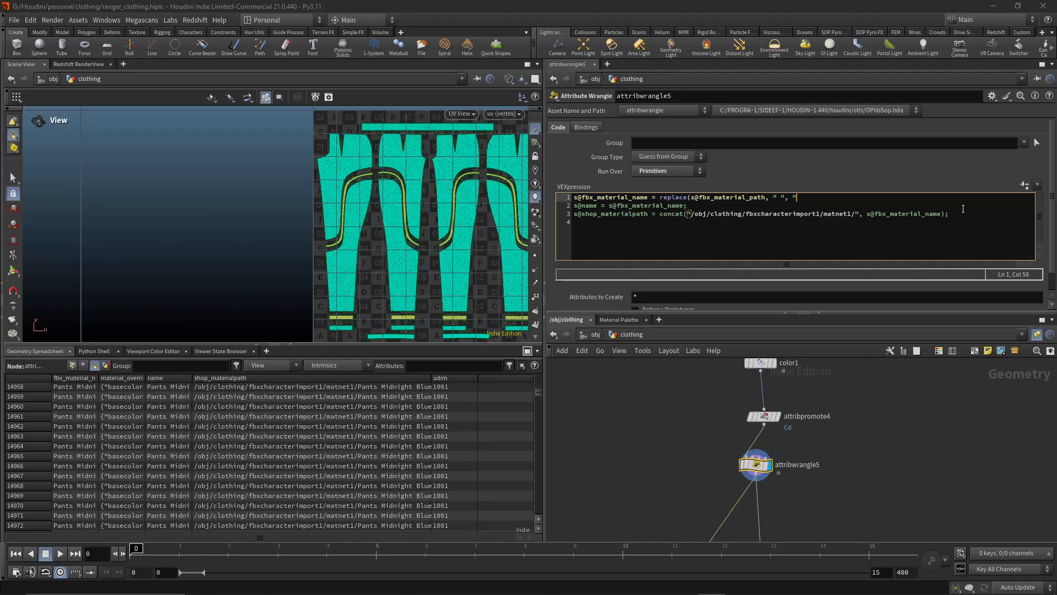
type("\");")
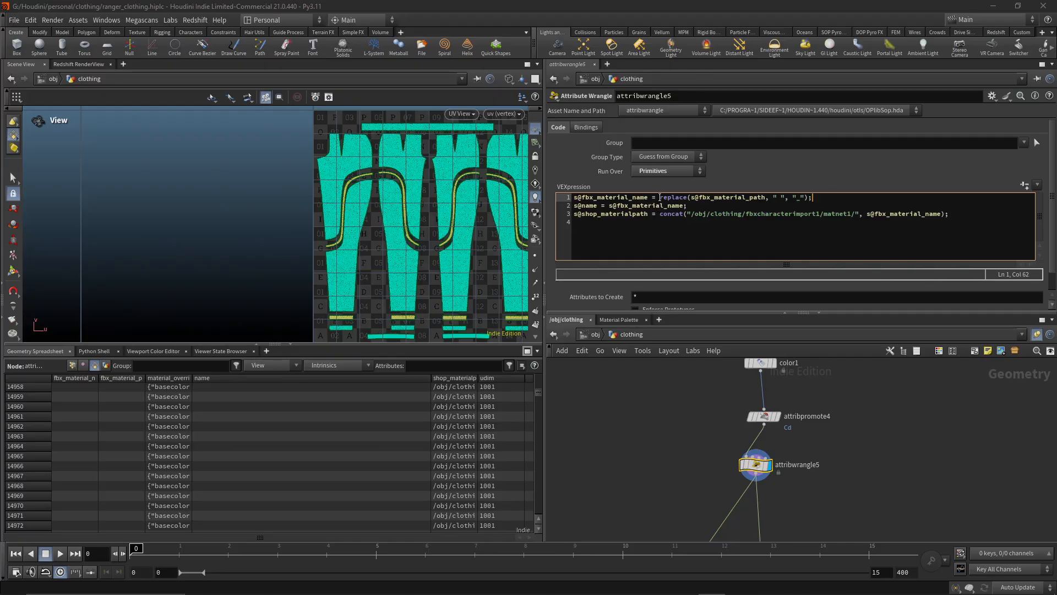
Change the start of the first line in attribwrangle5's expression so the replace result is stored in string new_name
left_click_drag(660, 197, 508, 196)
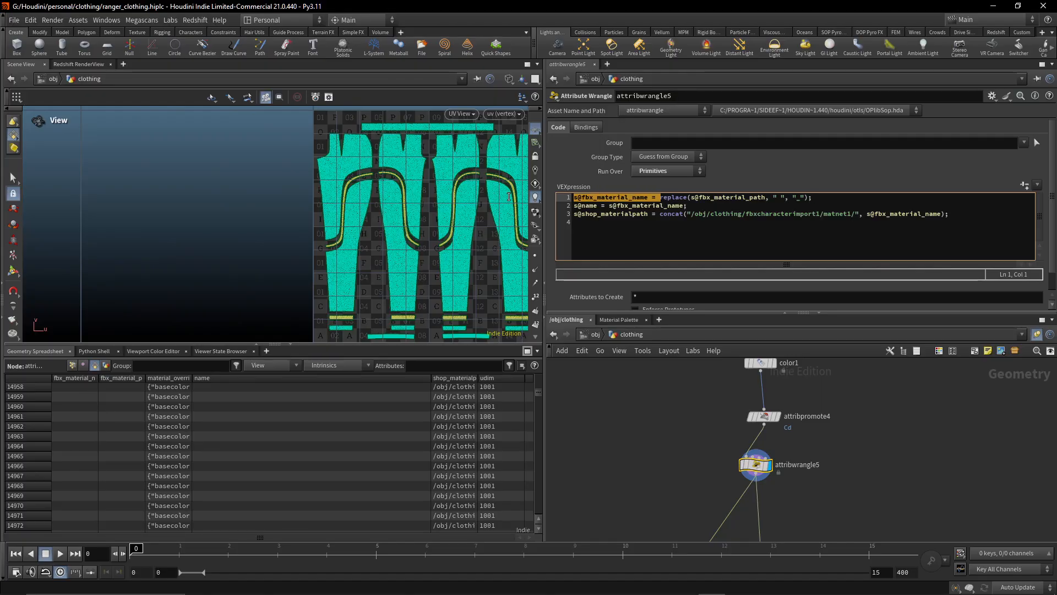
type("string old")
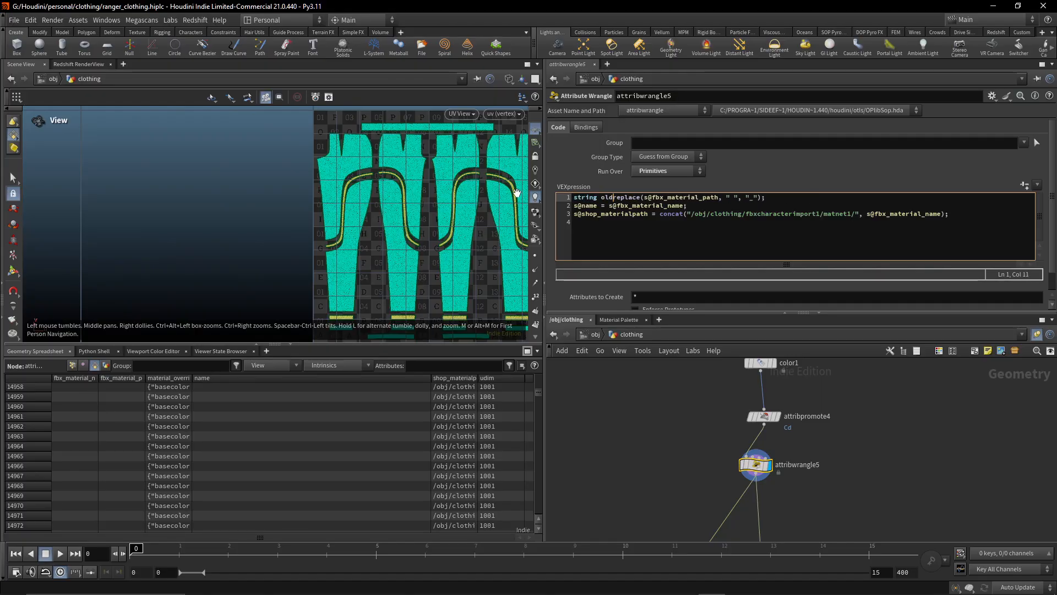
type("_name =")
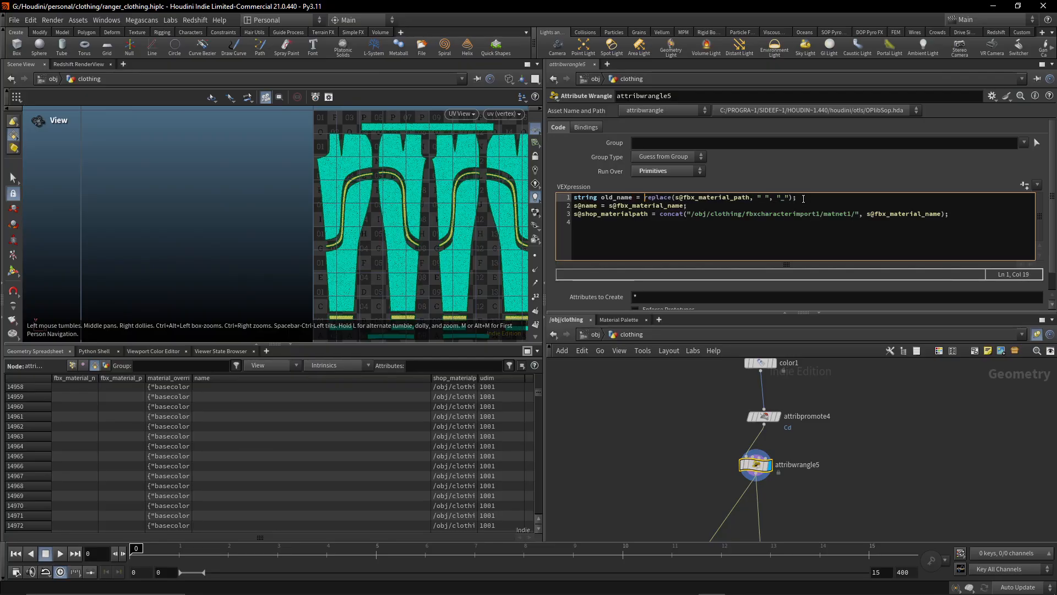
key("BackSpace")
key("BackSpace")
key("BackSpace")
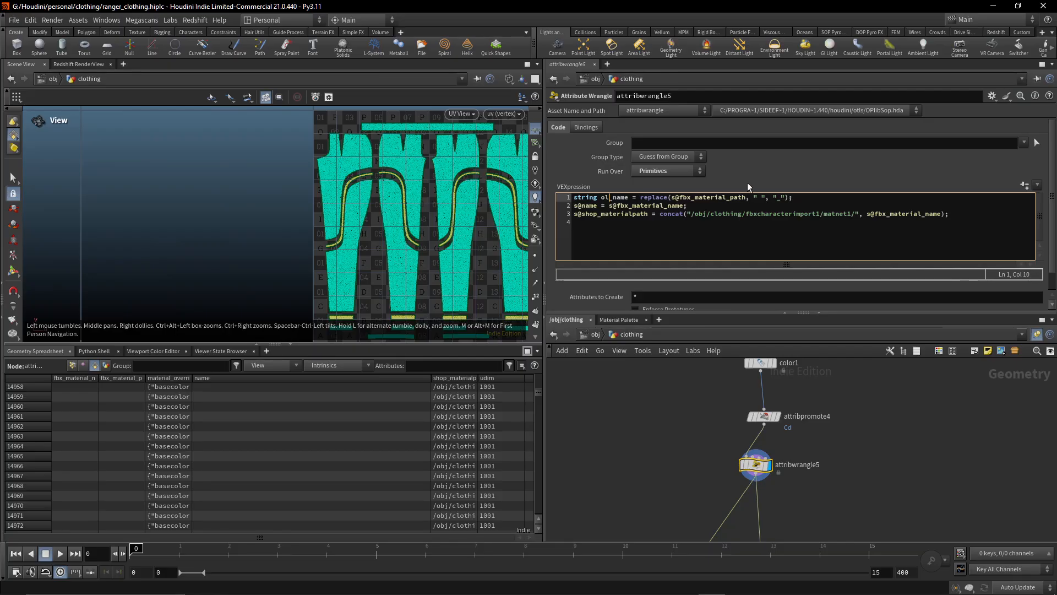
type("new")
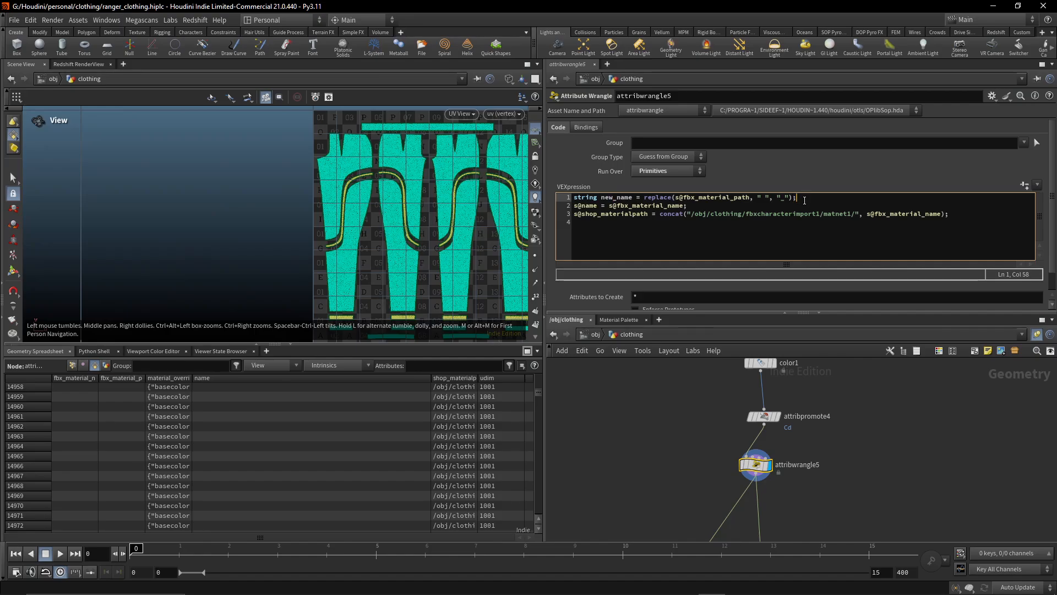
Add the statement s@fbx_material_name = new_name; on a new line below the replace statement
key("Return")
type("s")
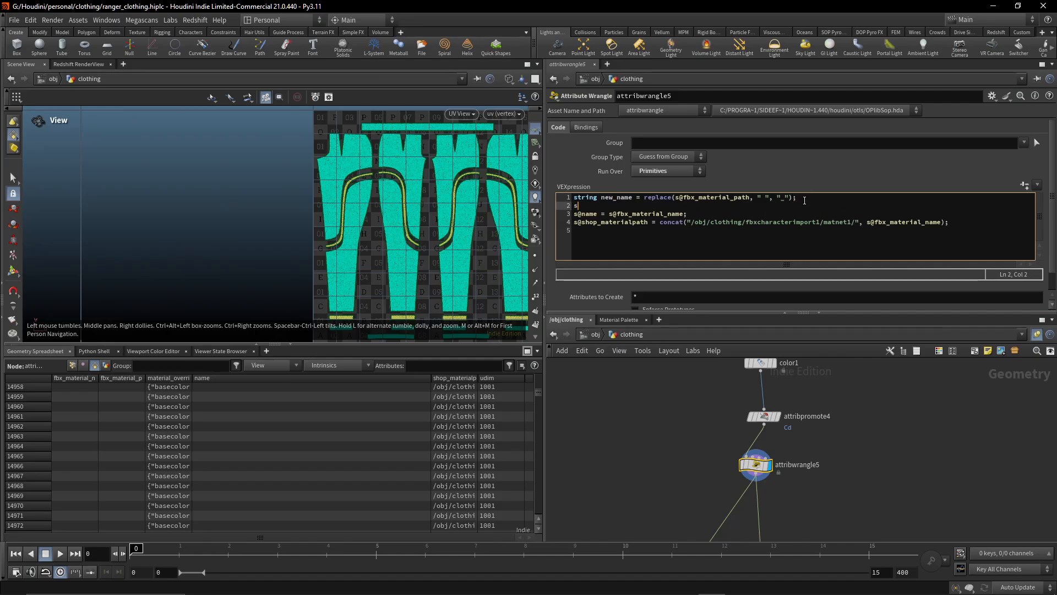
type("@fbx_mater")
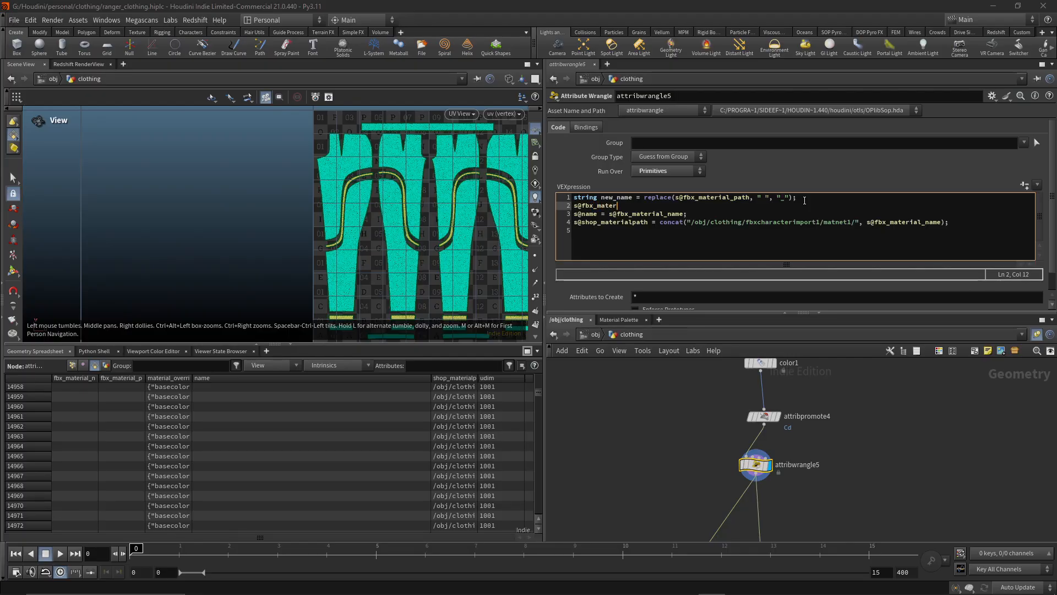
type("ial_name = new_")
key("Escape")
type("name;")
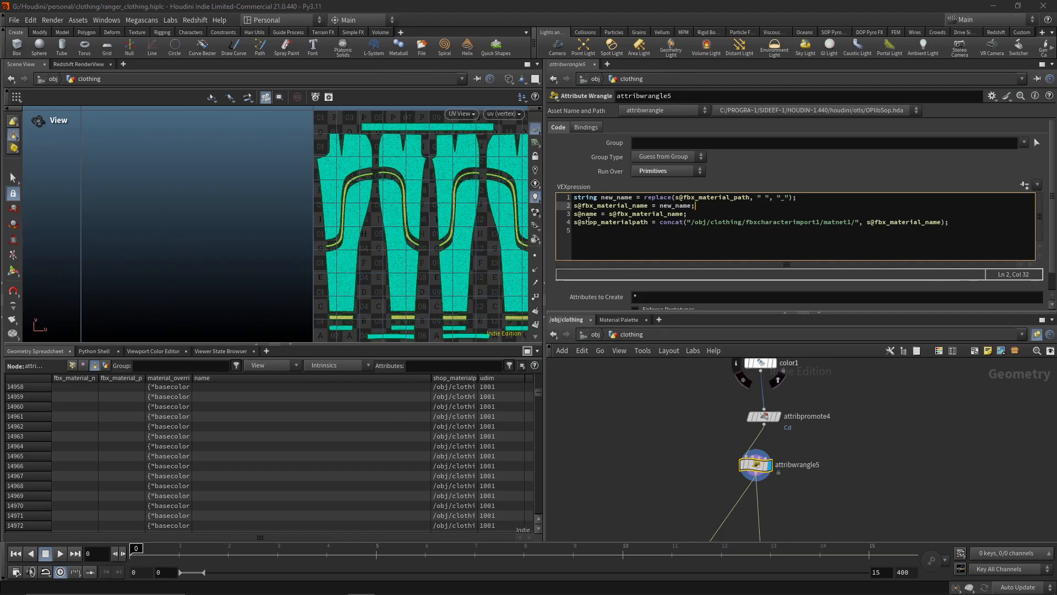
Insert string old_name = s@fbx_material_path; as a new first line in the wrangle's expression
left_click(575, 198)
key("Return")
key("Up")
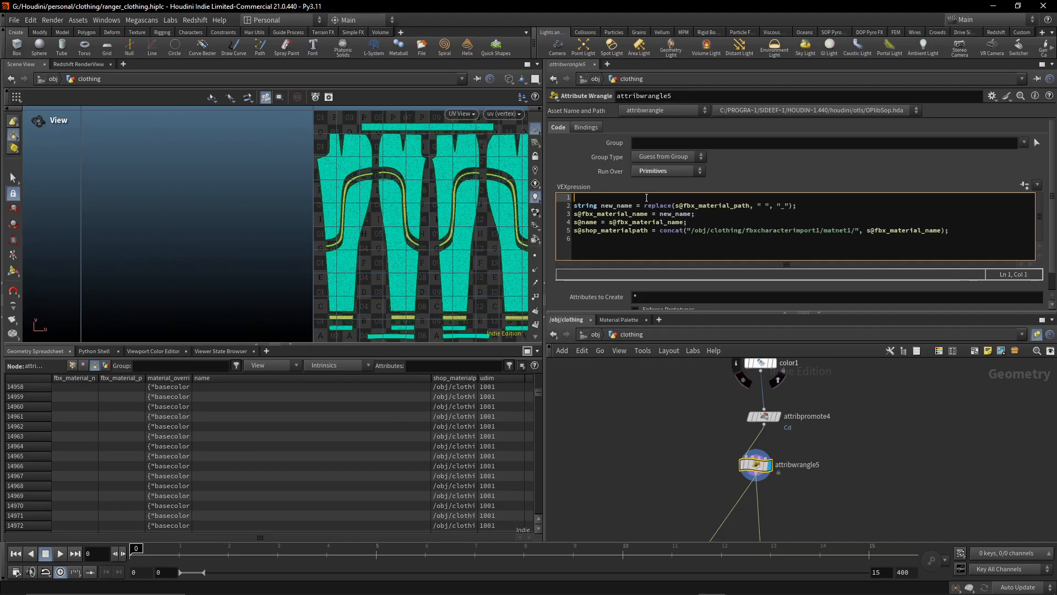
type("string old_")
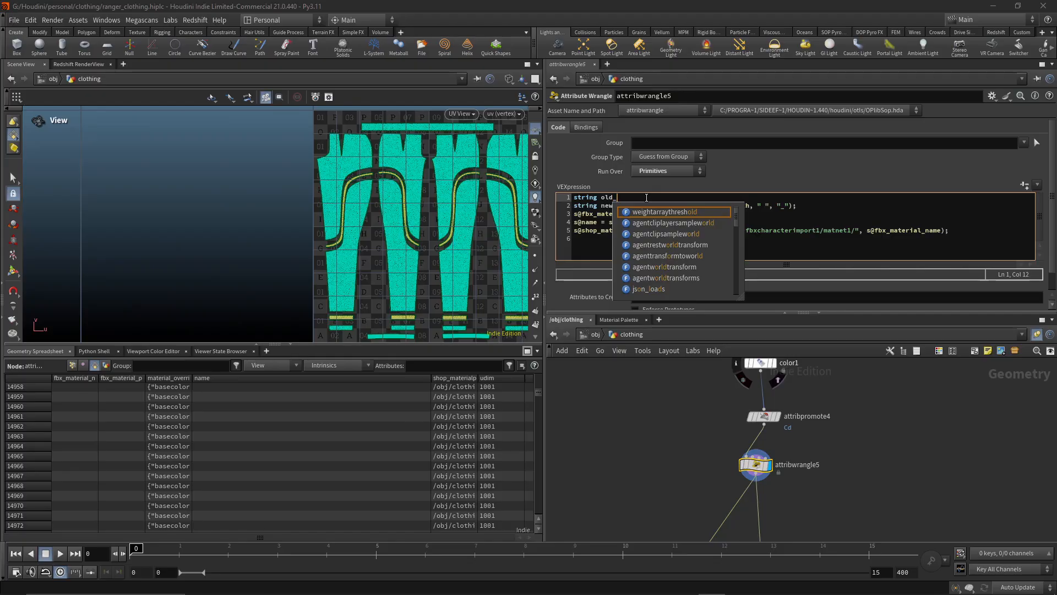
type("name = s@fb")
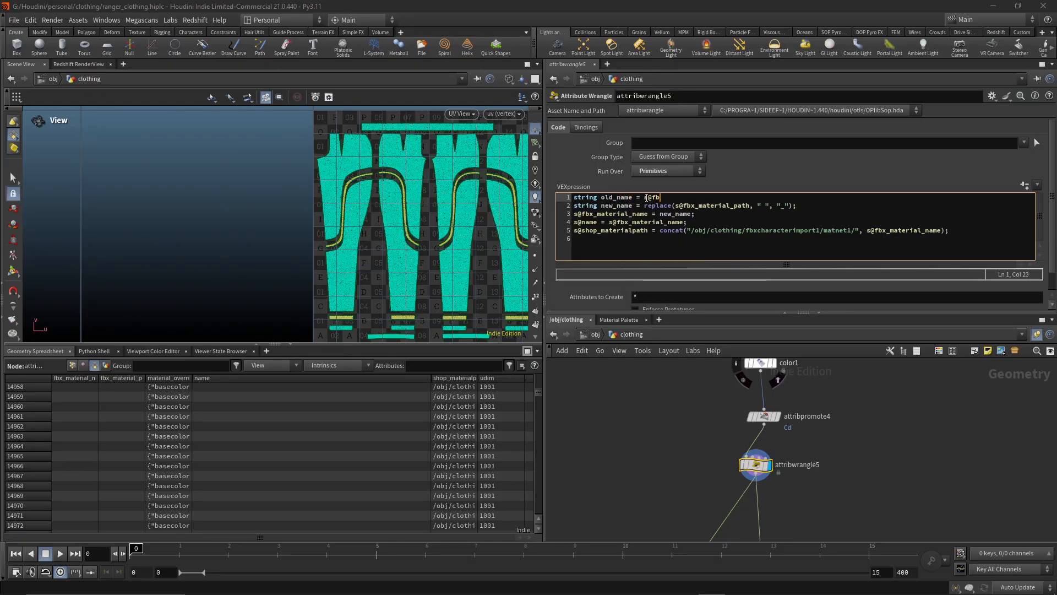
type("x_material_path;")
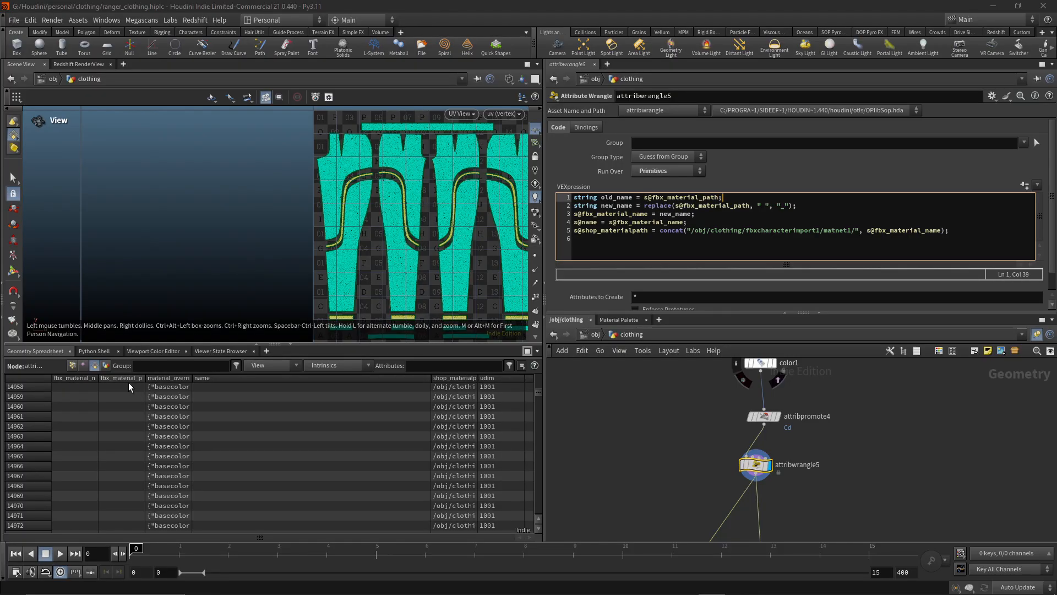
Widen the fbx_material_path column to check the attribute name, and replace fbx_material_path with fbx_material_name in the old_name and new_name lines
left_click_drag(100, 379, 192, 379)
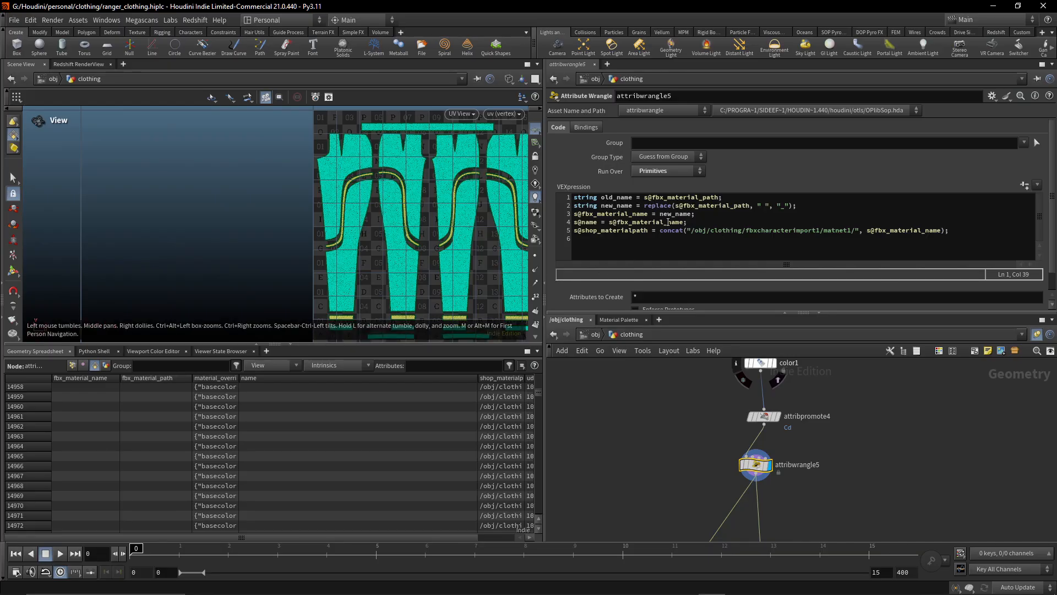
double_click(669, 222)
key("ctrl+c")
double_click(697, 197)
key("ctrl+v")
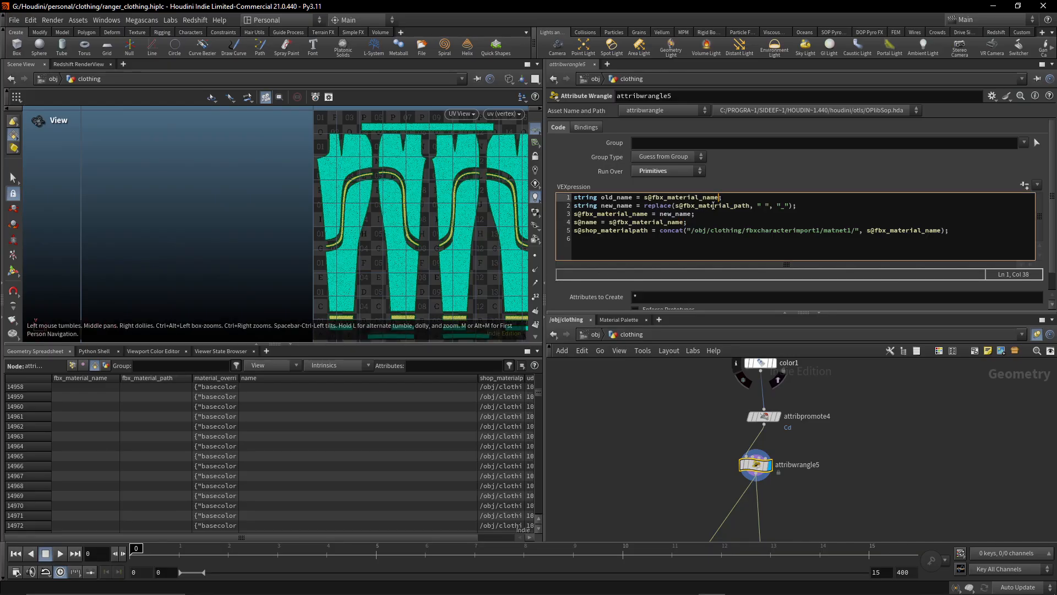
double_click(721, 206)
key("ctrl+v")
left_click(732, 198)
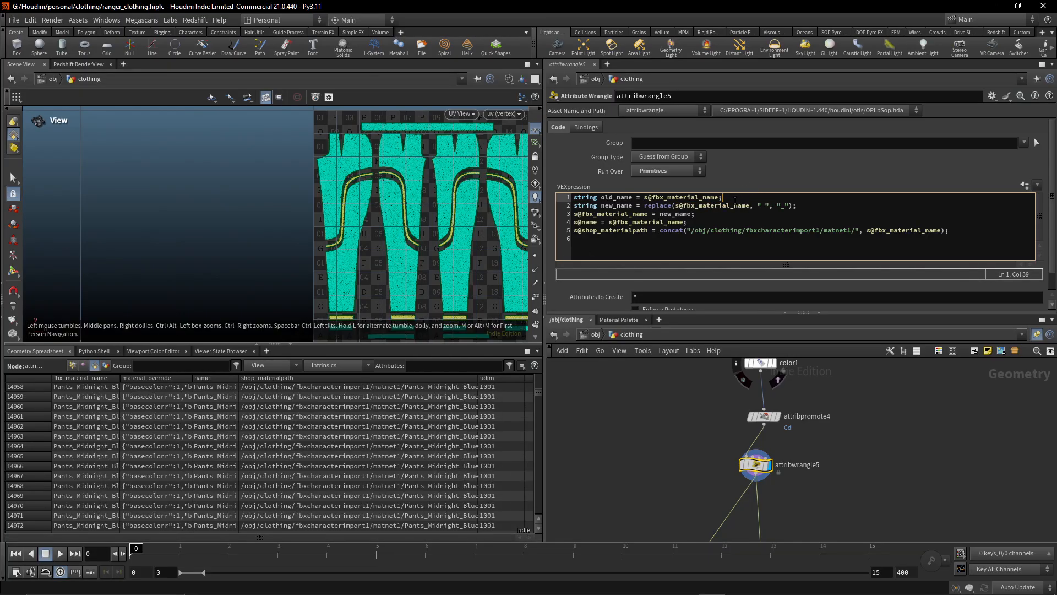
Delete the old_name declaration line from the wrangle's expression
left_click_drag(737, 198, 574, 198)
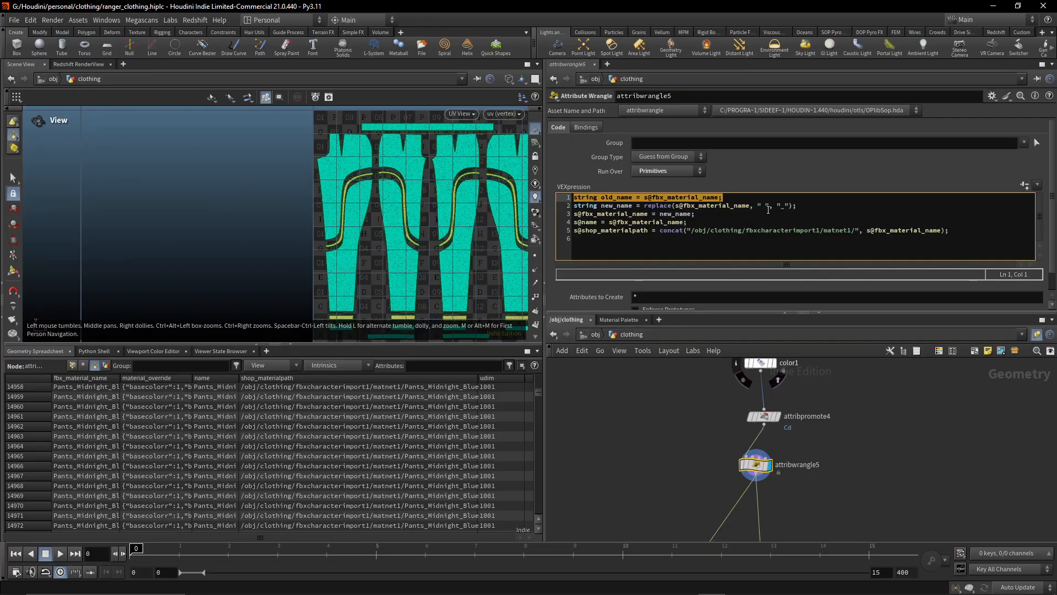
key("BackSpace")
key("Delete")
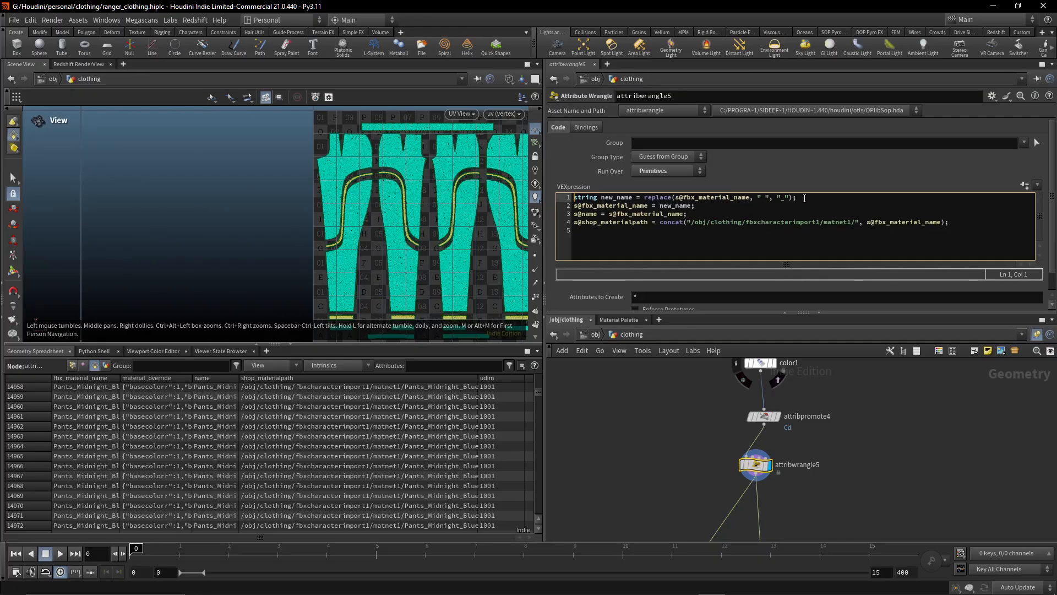
Drop the new_name variable by merging the first two lines into s@fbx_material_name = replace(s@fbx_material_name, " ", "_");
left_click_drag(804, 198, 574, 197)
key("ctrl+x")
key("ctrl+v")
key("Delete")
key("Delete")
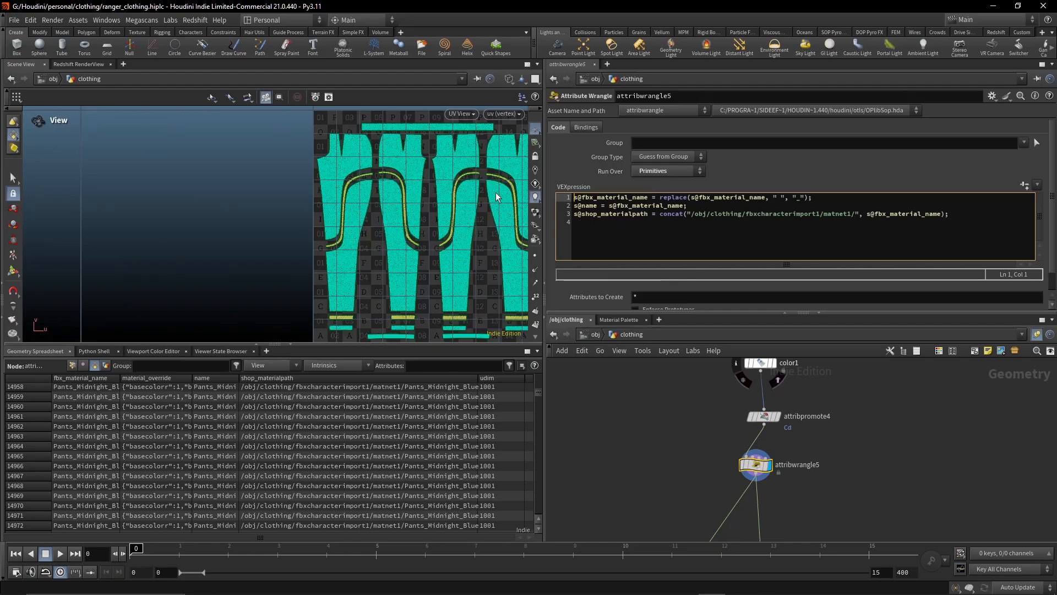
Widen the fbx_material_name column and inspect the material names and shop_materialpath values back to the first primitive
left_click_drag(121, 378, 144, 375)
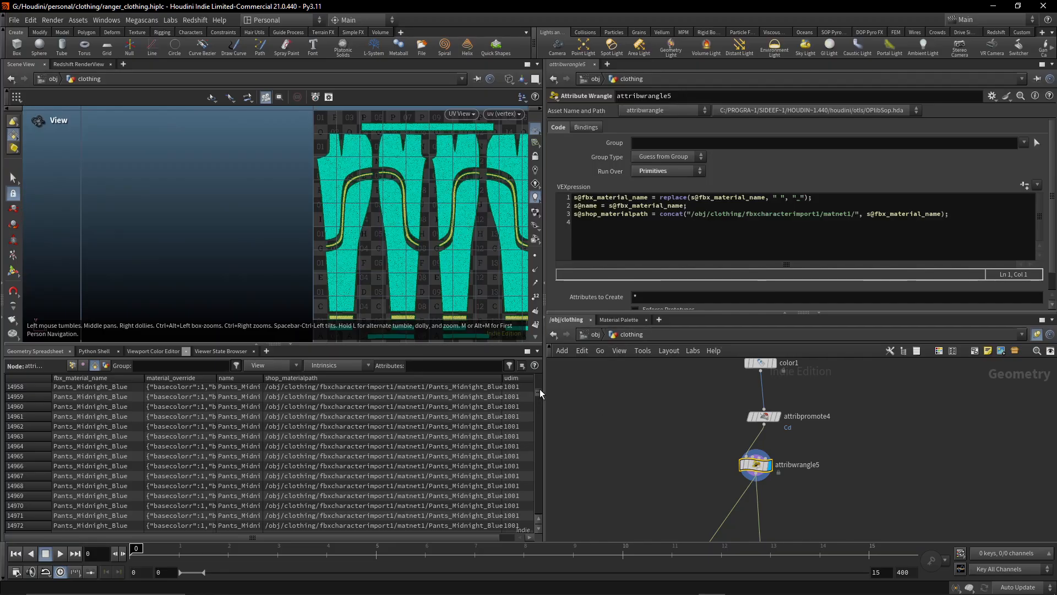
left_click_drag(540, 388, 537, 372)
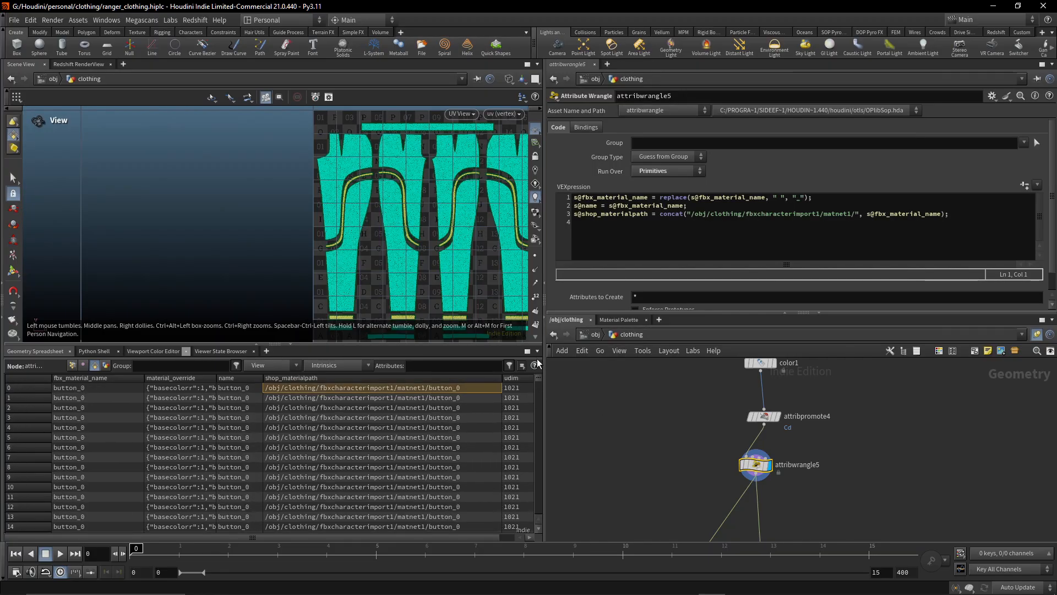
left_click_drag(536, 390, 526, 364)
Select the rop_fbx1 export node below attribdelete1 to show its output settings, and save the scene
scroll(835, 490, "down", 2)
middle_click_drag(808, 531, 826, 431)
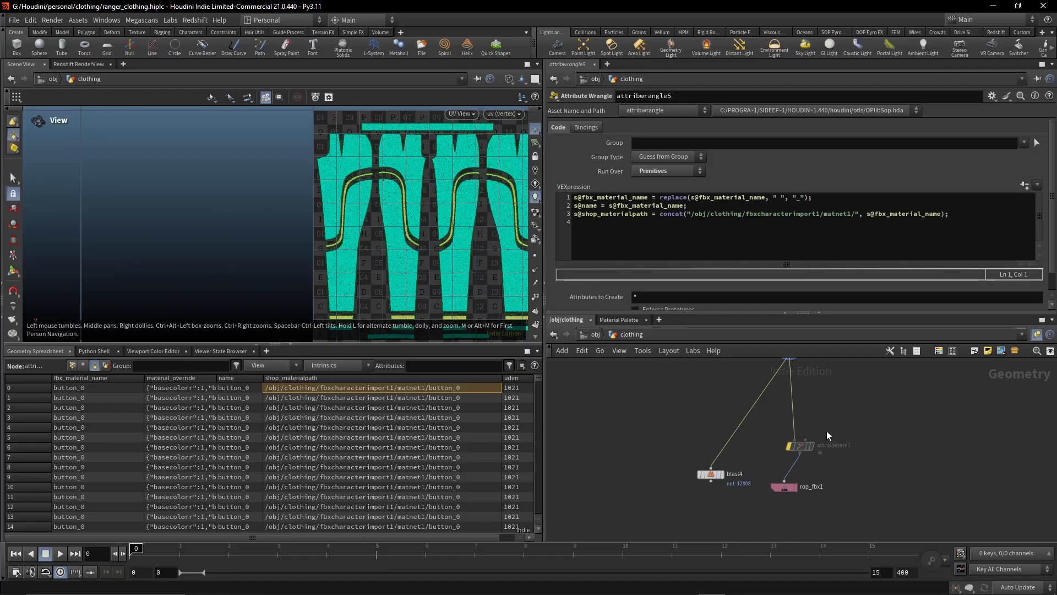
scroll(827, 436, "up", 2)
left_click(731, 492)
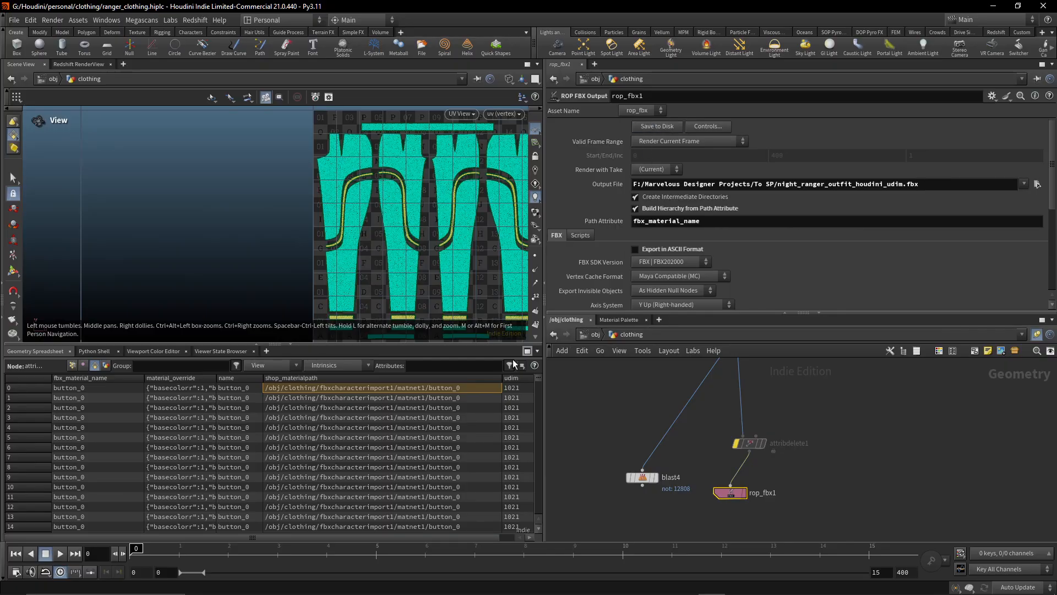
key("ctrl+s")
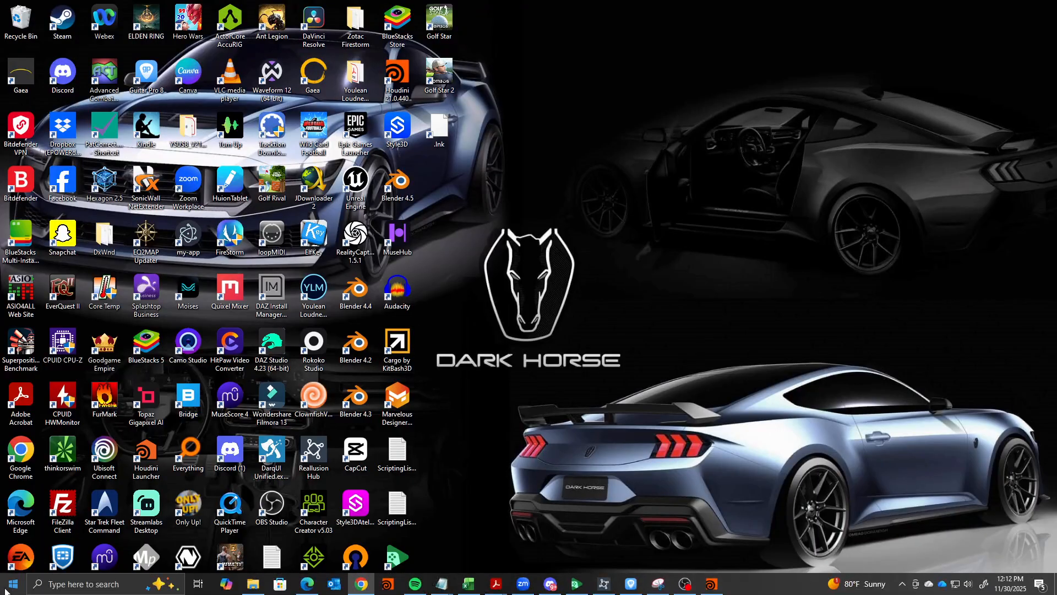
Launch Adobe Substance 3D Painter from the desktop
left_click(6, 590)
scroll(74, 309, "down", 8)
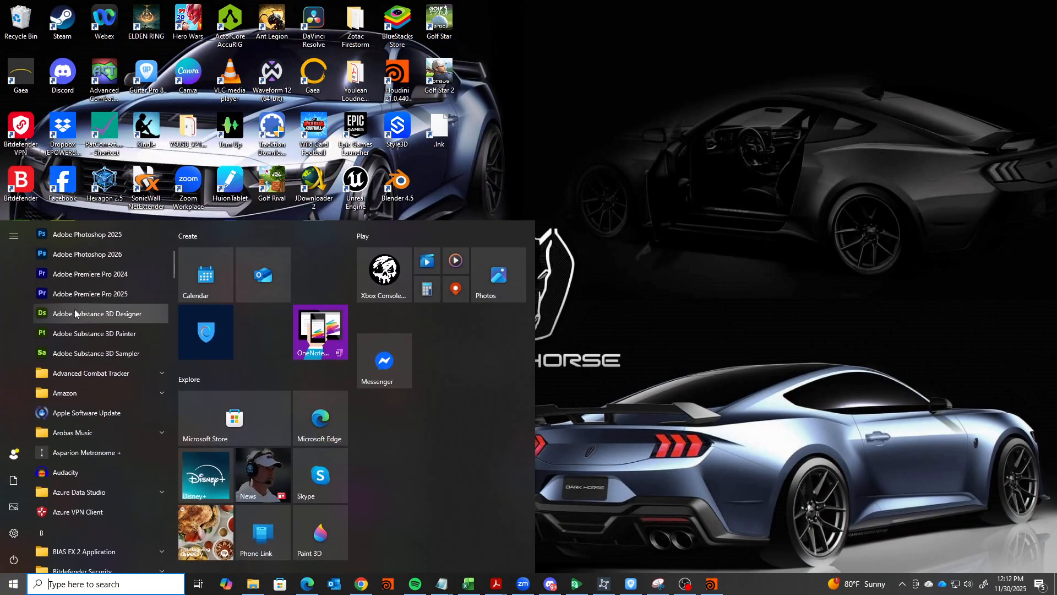
left_click(100, 334)
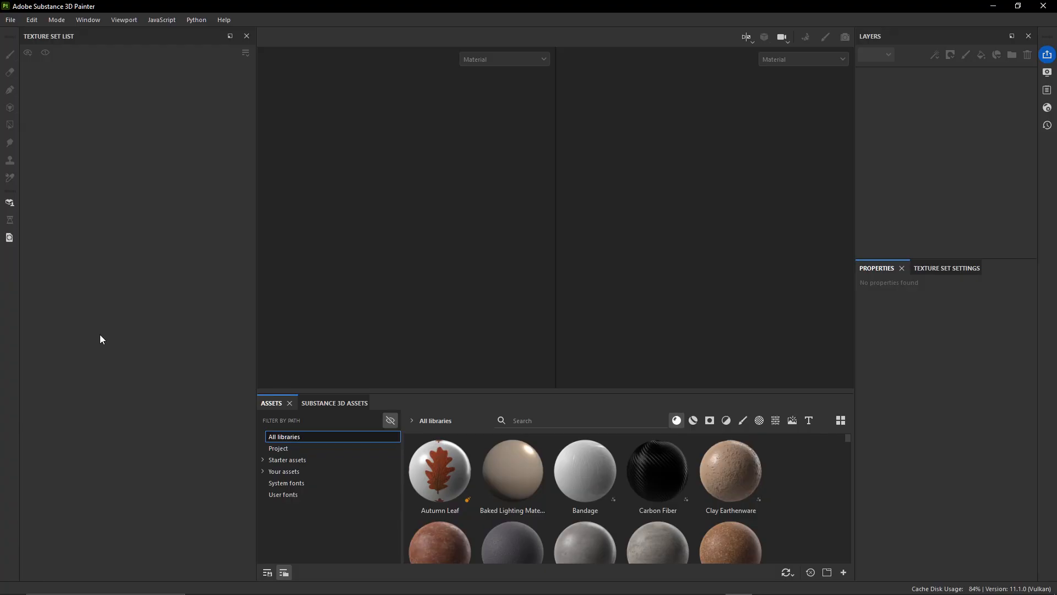
Start a new project, check rop_fbx1's output file in Houdini, and choose night_ranger_outfit_houdini_udim.fbx from the To SP folder as the mesh
left_click(10, 20)
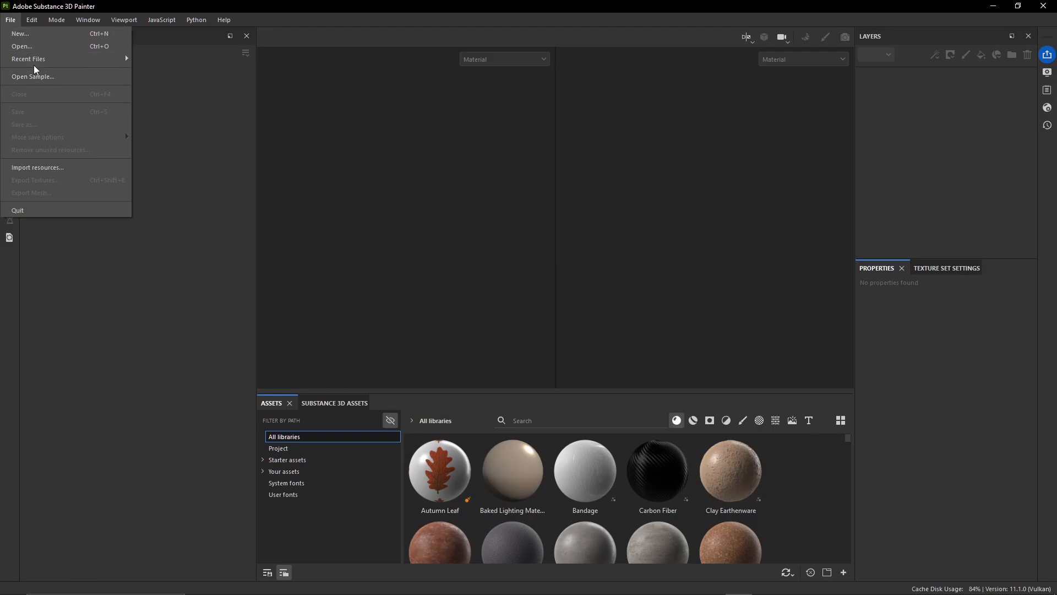
left_click(33, 35)
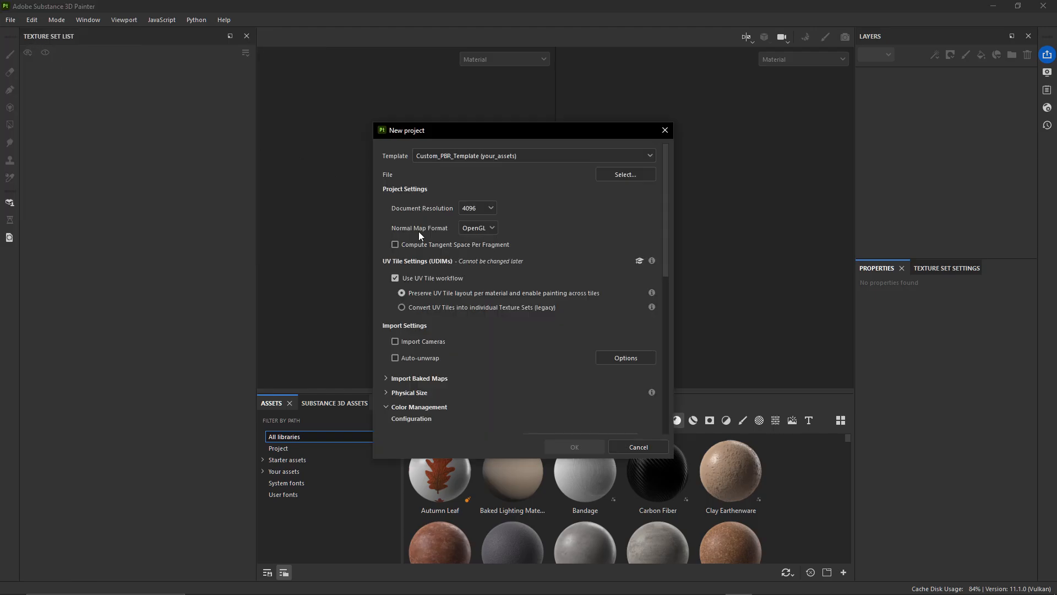
left_click(636, 173)
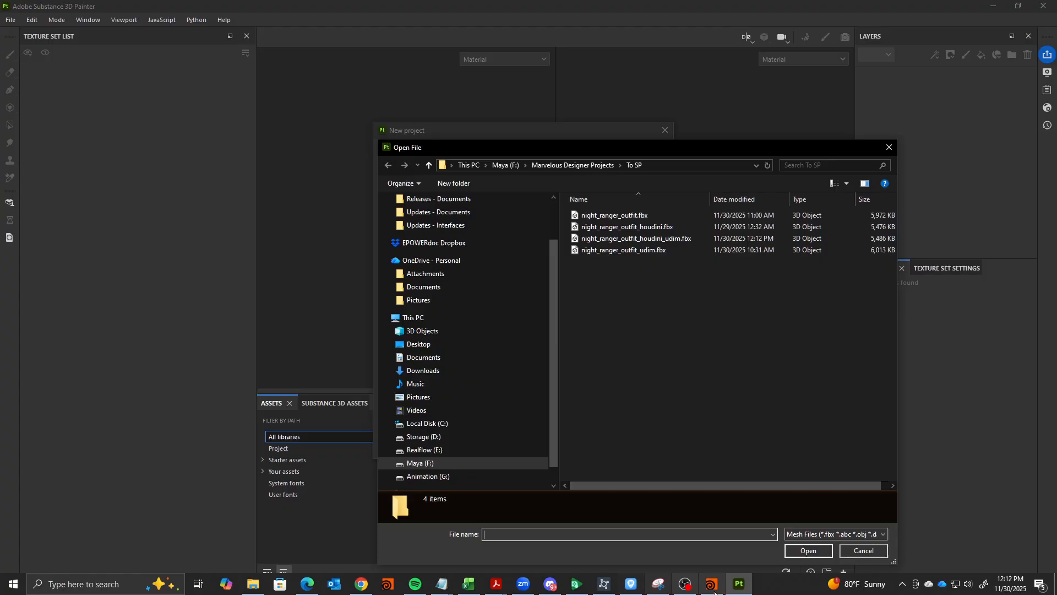
left_click(711, 588)
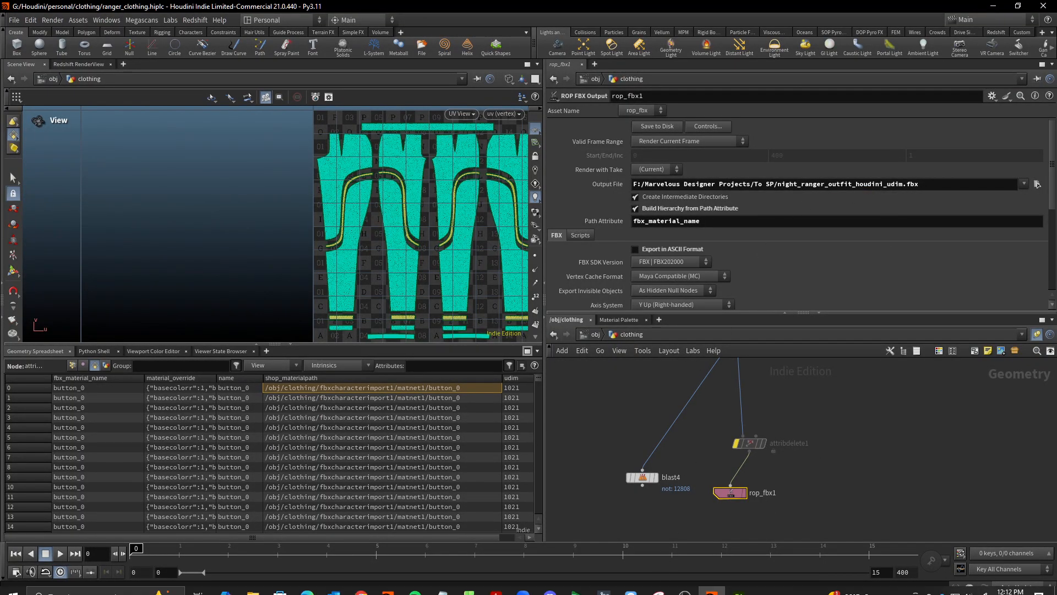
left_click(737, 585)
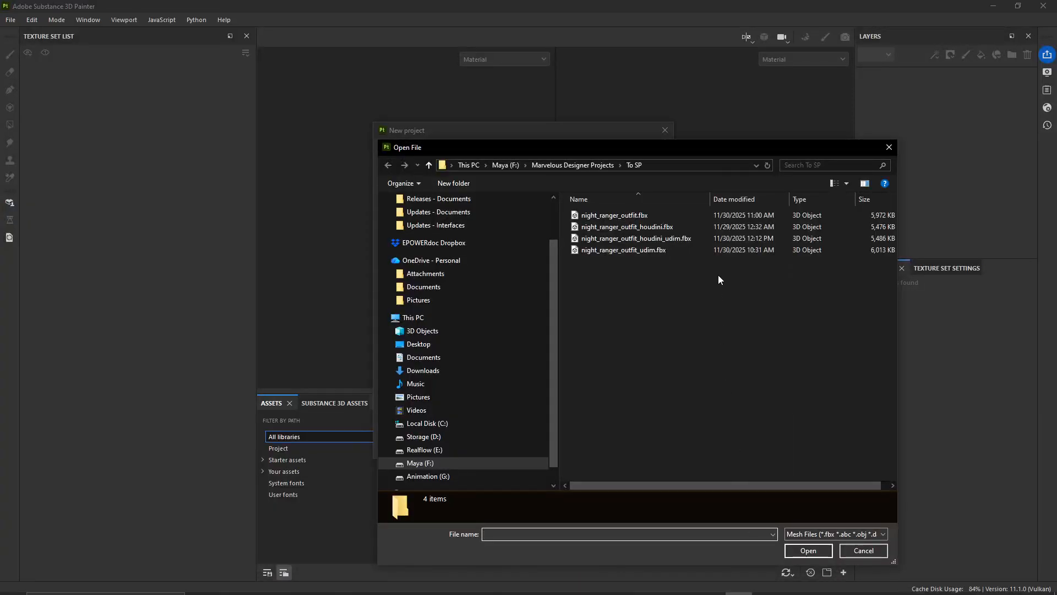
left_click(780, 238)
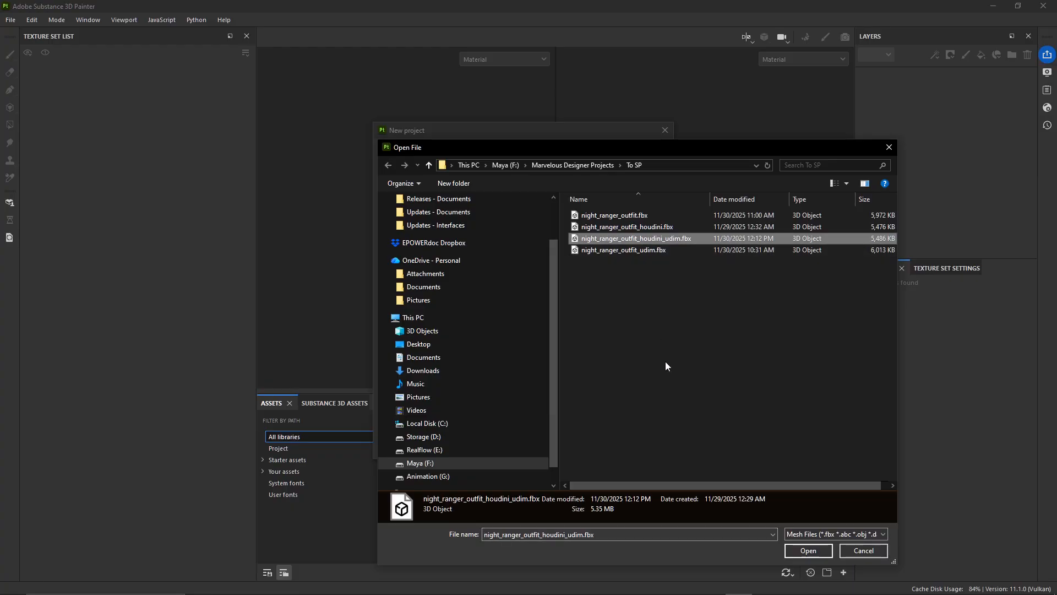
left_click(792, 550)
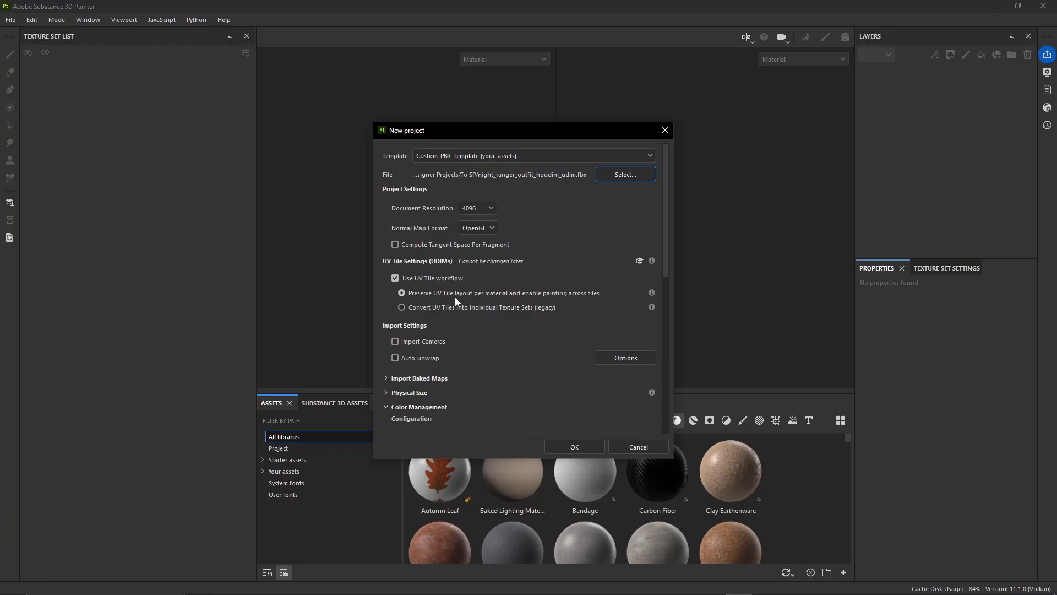
Review the new project's UV tile, import, color management and export color space settings, including the floating point export color space options
scroll(527, 278, "down", 2)
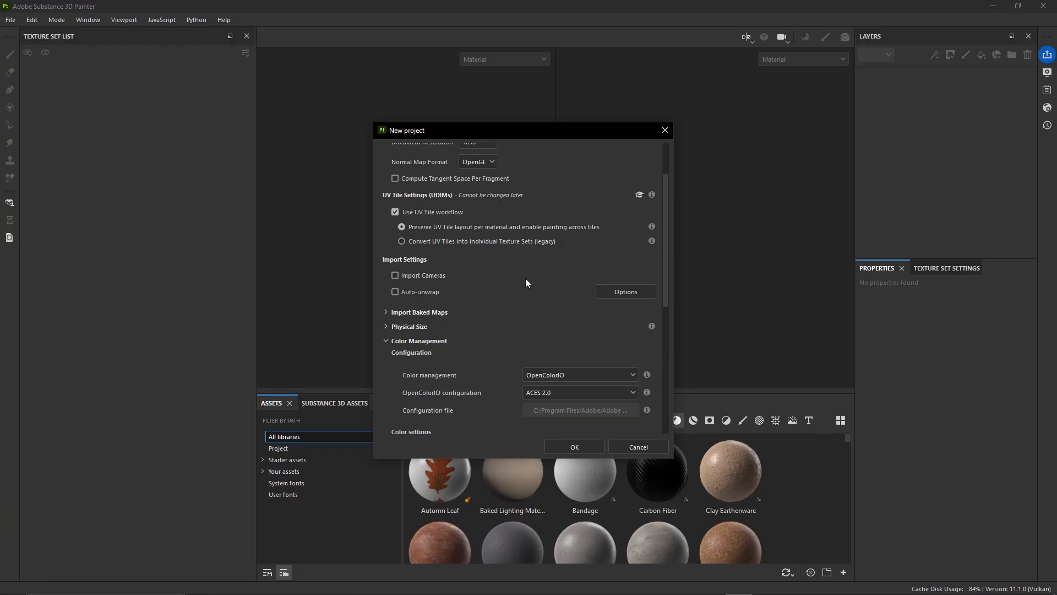
scroll(526, 283, "down", 4)
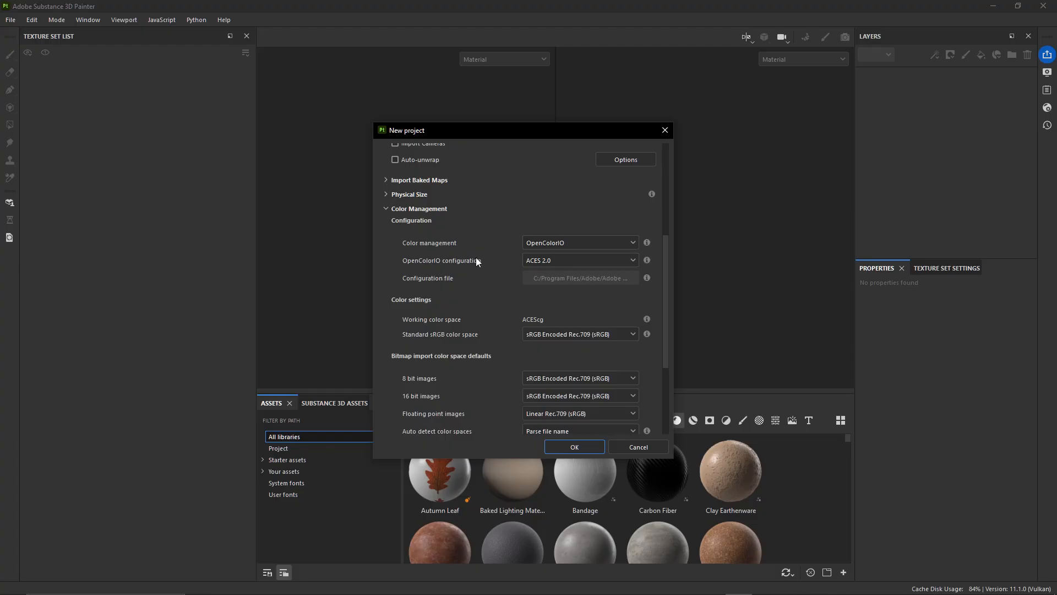
scroll(475, 262, "down", 2)
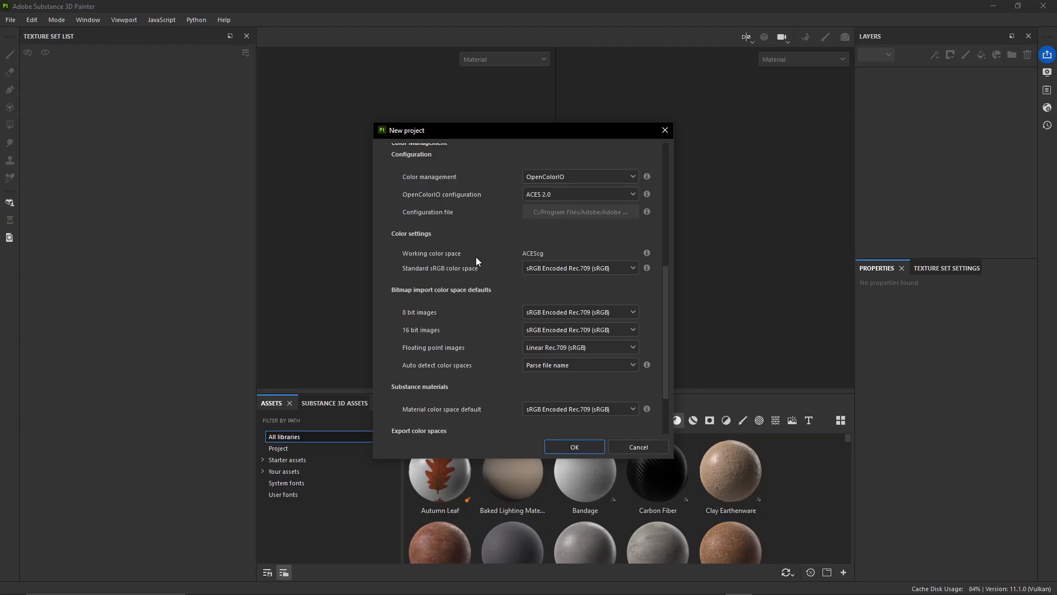
scroll(476, 258, "down", 2)
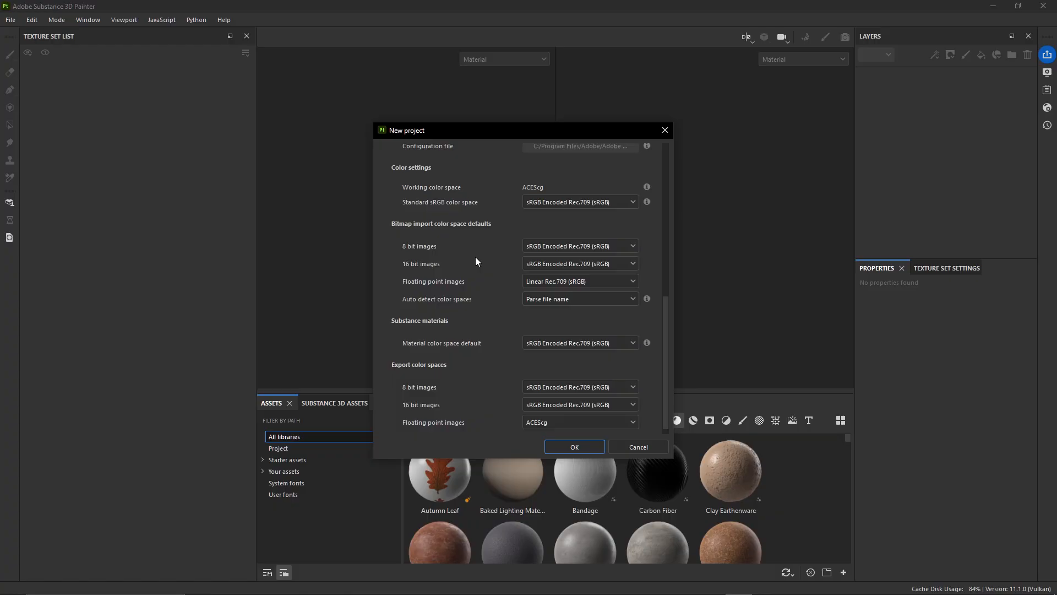
scroll(477, 261, "down", 1)
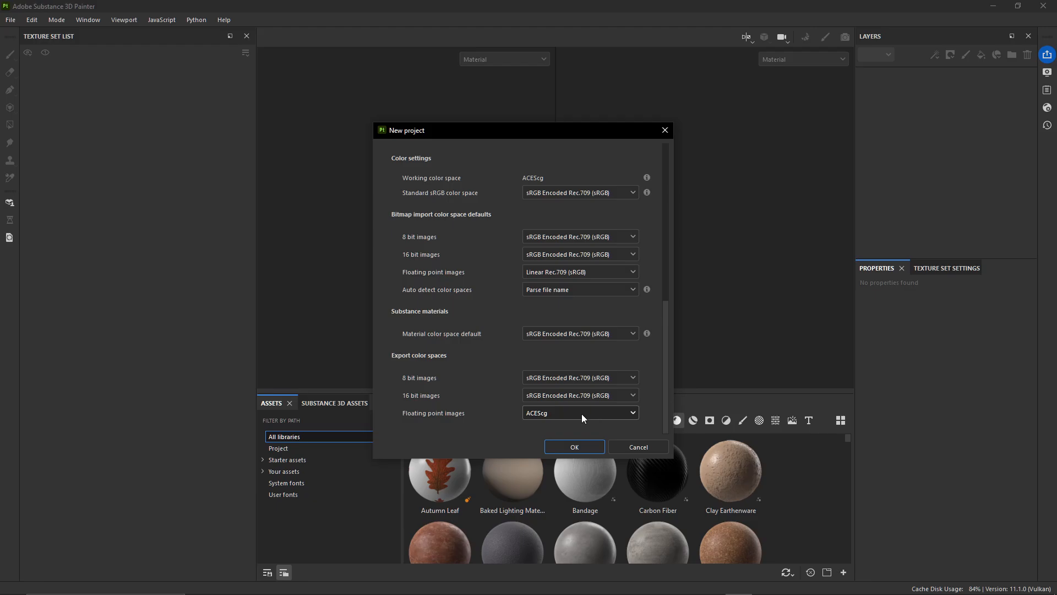
left_click(635, 417)
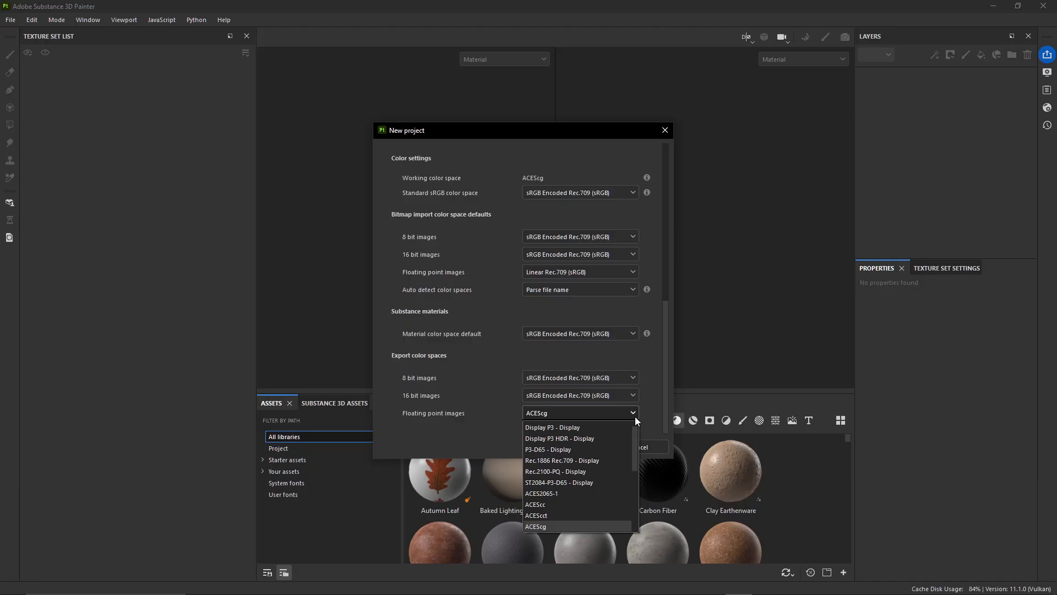
left_click(636, 416)
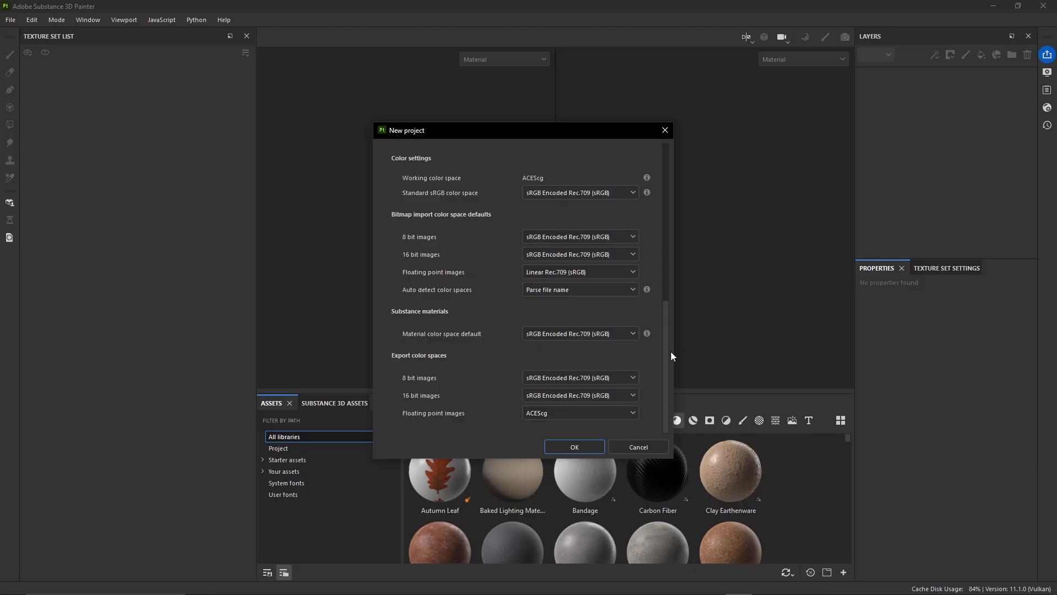
left_click_drag(666, 338, 669, 181)
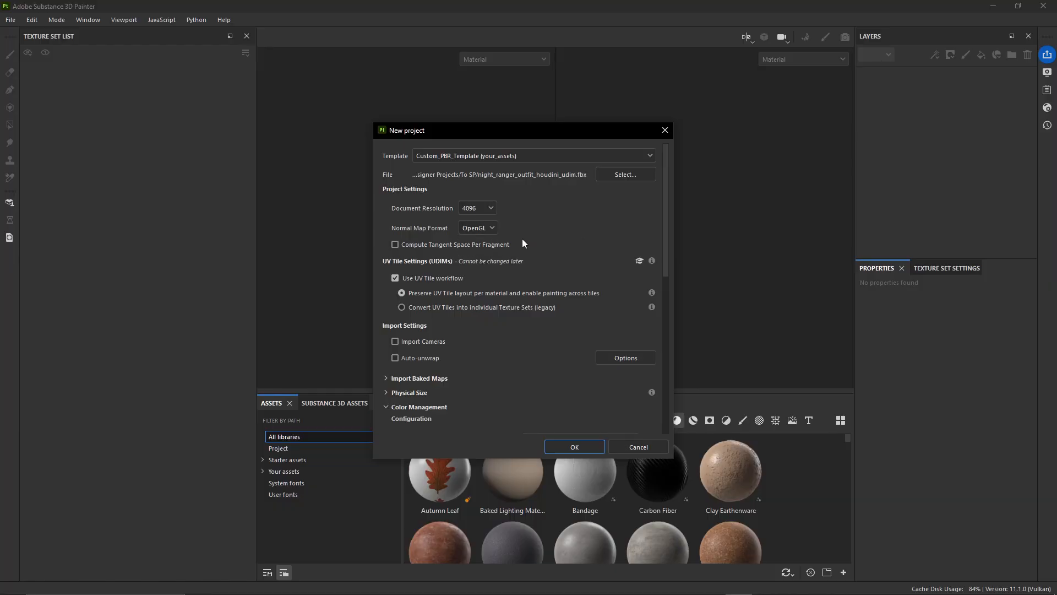
Keep OpenGL as the normal map format and create the project from the UDIM mesh
left_click(491, 227)
left_click(491, 227)
mouse_move(668, 208)
left_mouse_down()
mouse_move(665, 222)
mouse_move(659, 197)
left_mouse_up()
left_click(580, 447)
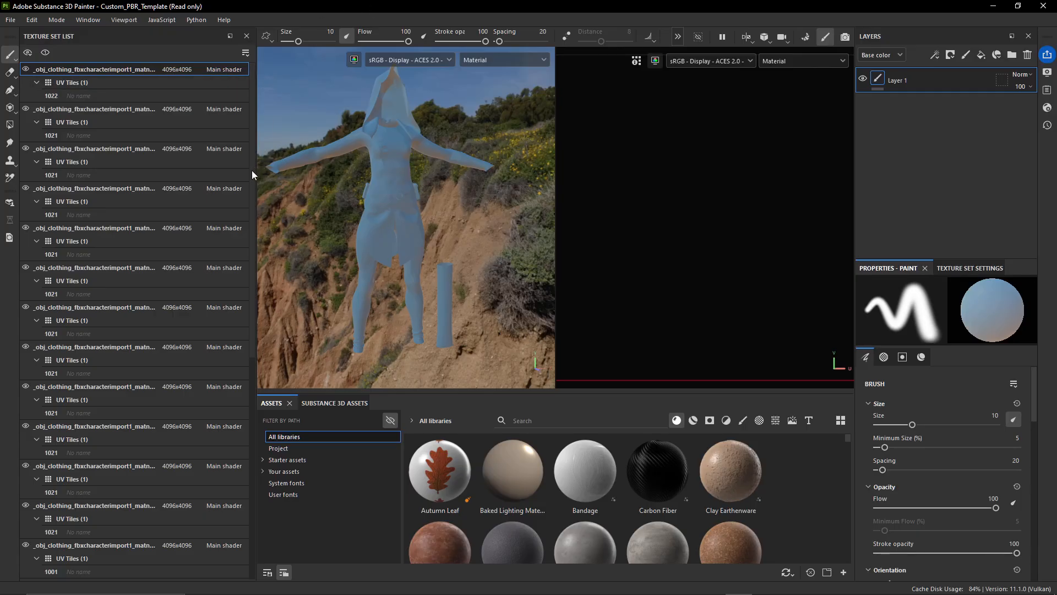
Widen the texture set list to examine the full names and UV tiles, and close Painter to return to Houdini
left_click_drag(255, 170, 457, 182)
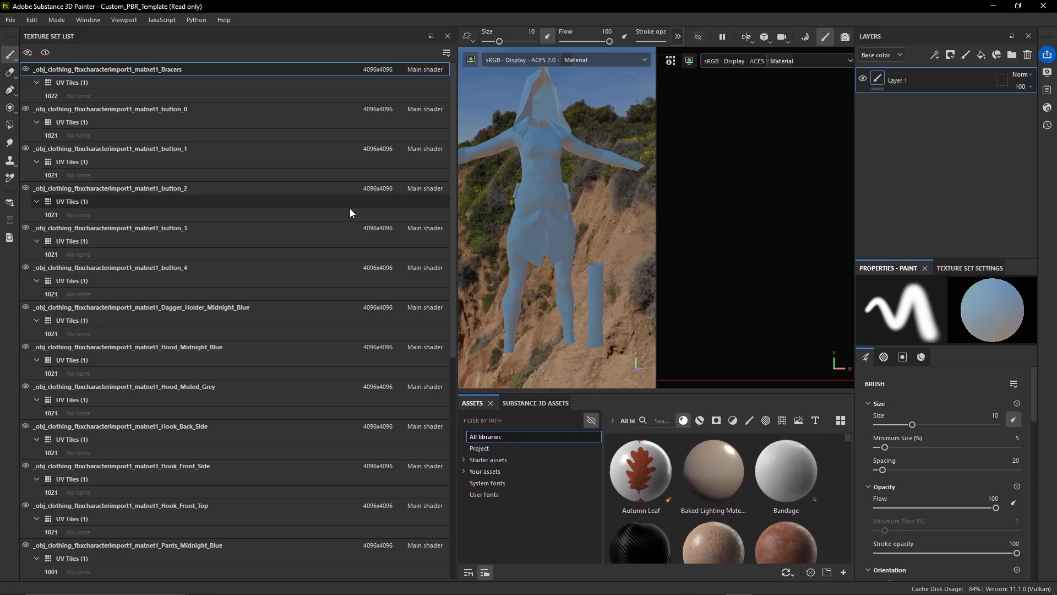
scroll(455, 233, "down", 10)
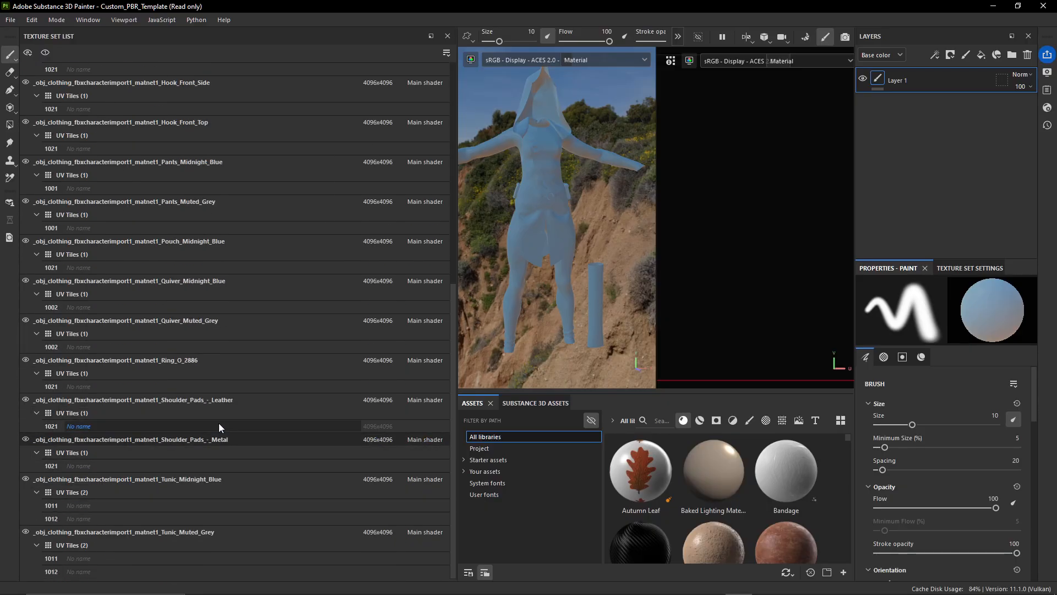
left_click(1043, 6)
left_click(506, 316)
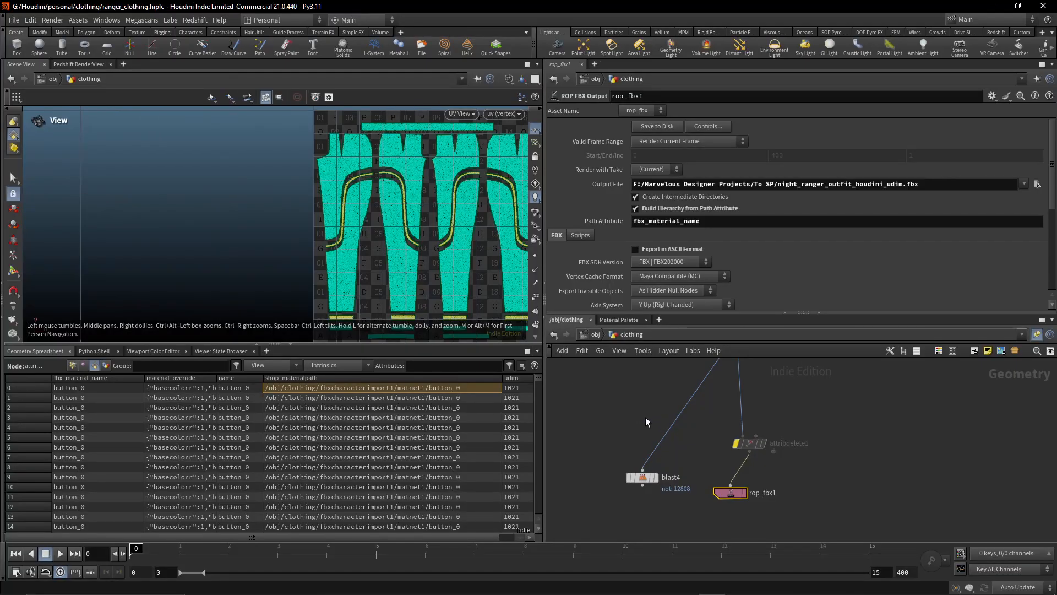
Enlarge the network pane, show attribwrangle5's VEX code, and frame the whole pants tile in the UV view
middle_click_drag(796, 421, 792, 507)
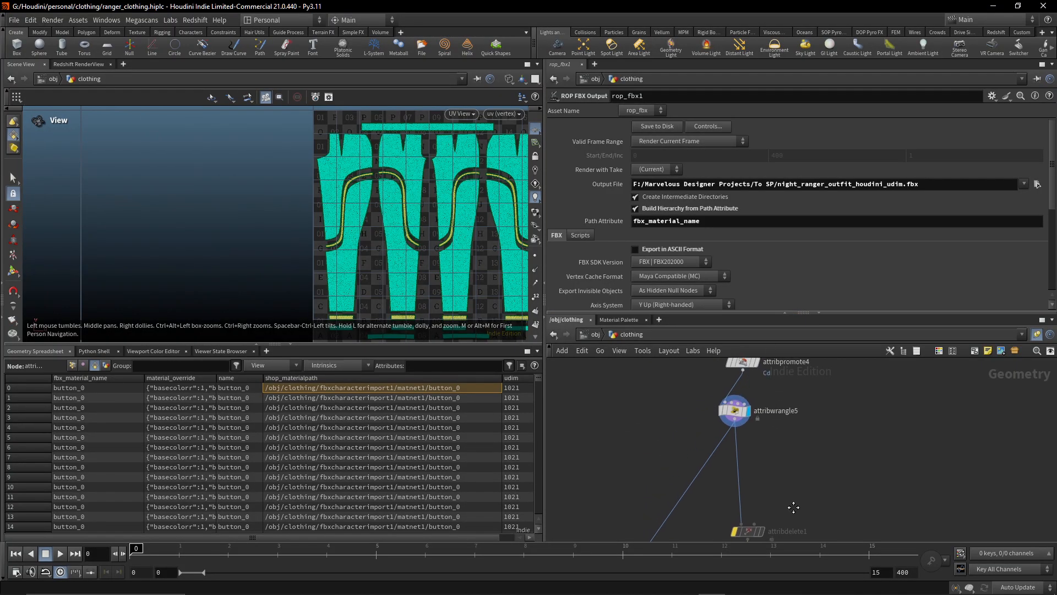
middle_click_drag(776, 421, 798, 439)
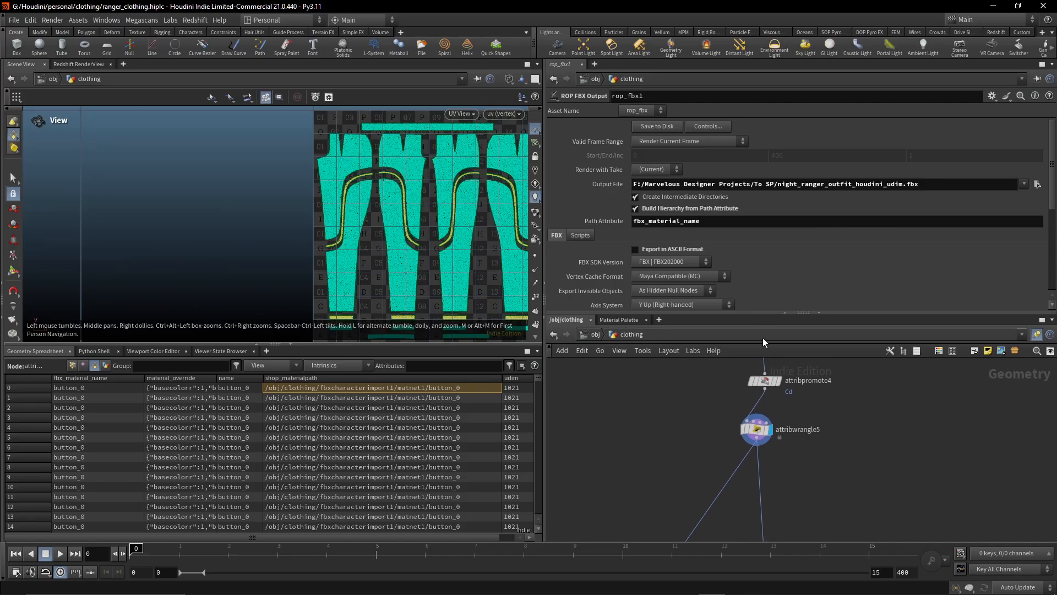
left_click_drag(765, 313, 764, 252)
mouse_move(831, 398)
middle_mouse_down()
mouse_move(817, 451)
mouse_move(825, 401)
middle_mouse_up()
left_click(761, 400)
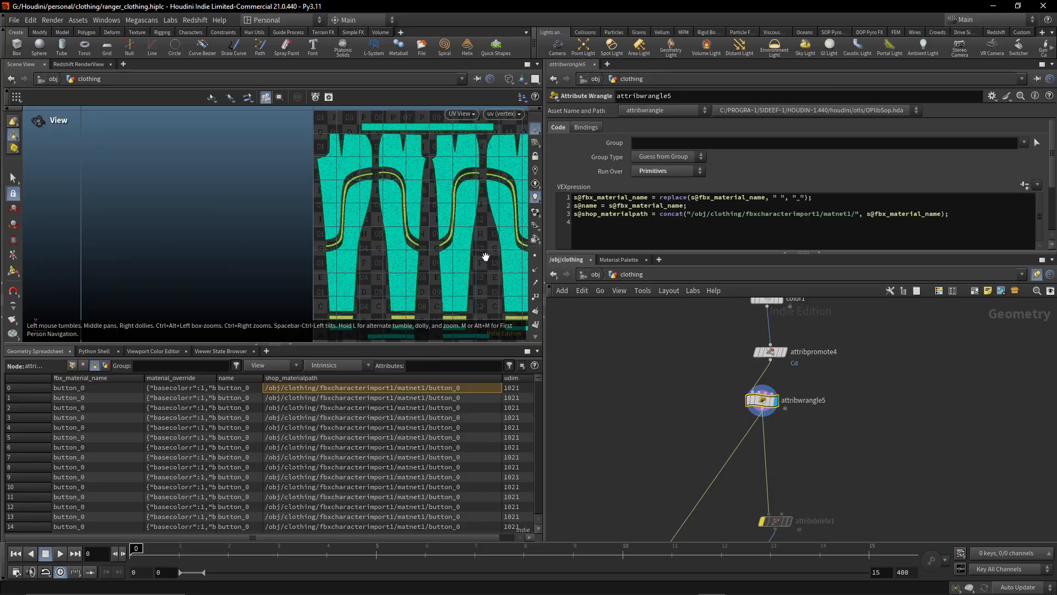
middle_click_drag(484, 257, 334, 232)
scroll(330, 234, "down", 3)
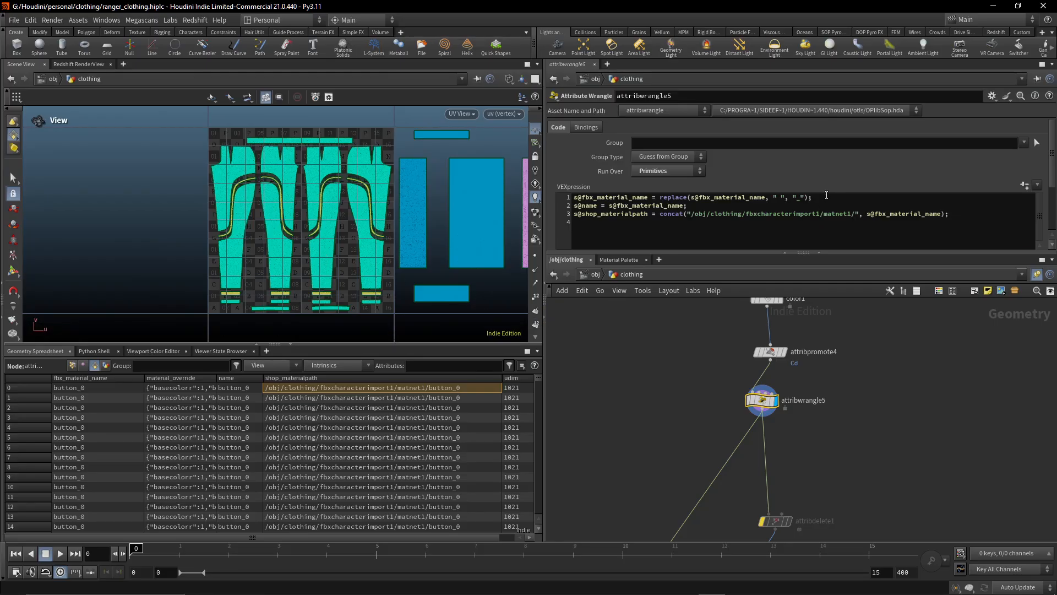
Temporarily cut the shop_materialpath line from attribwrangle5's code, check the original paths in the spreadsheet, and paste the line back
left_click_drag(825, 197, 758, 197)
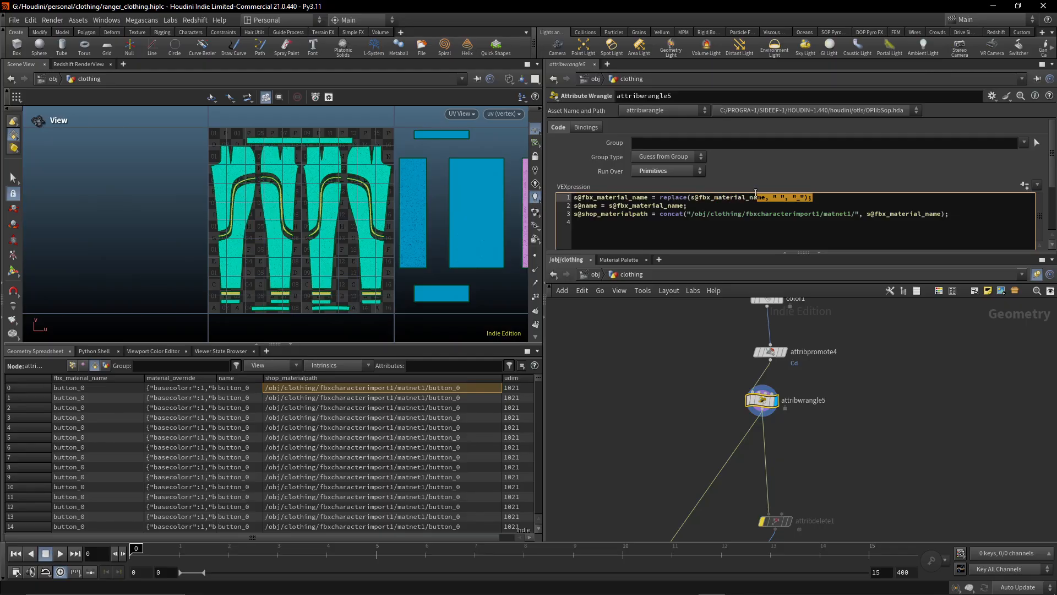
left_click_drag(962, 214, 573, 214)
key("ctrl+c")
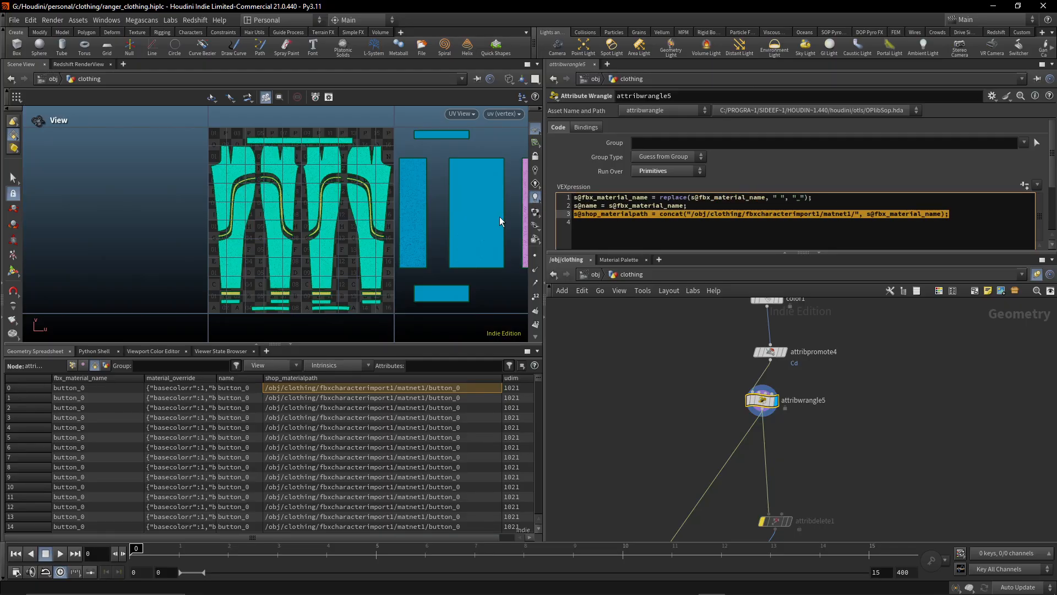
key("BackSpace")
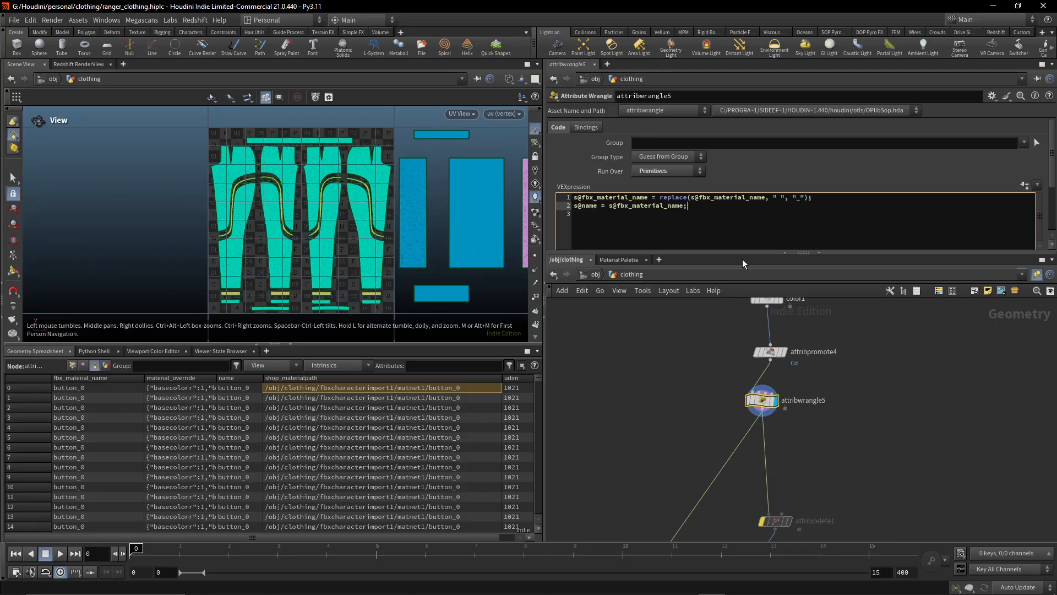
key("BackSpace")
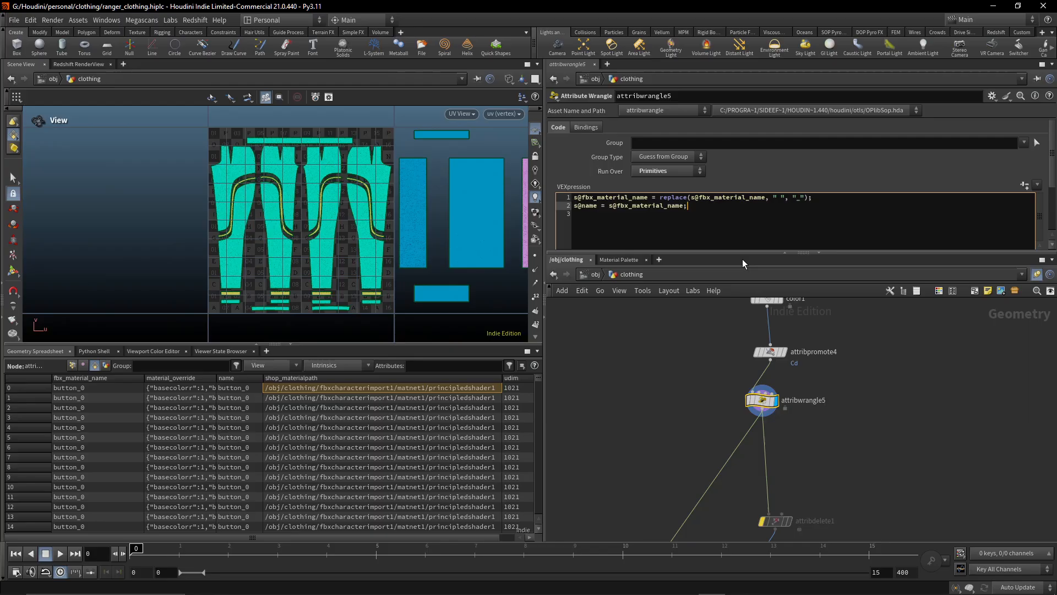
key("Down")
key("BackSpace")
left_click_drag(500, 380, 506, 380)
left_click(742, 214)
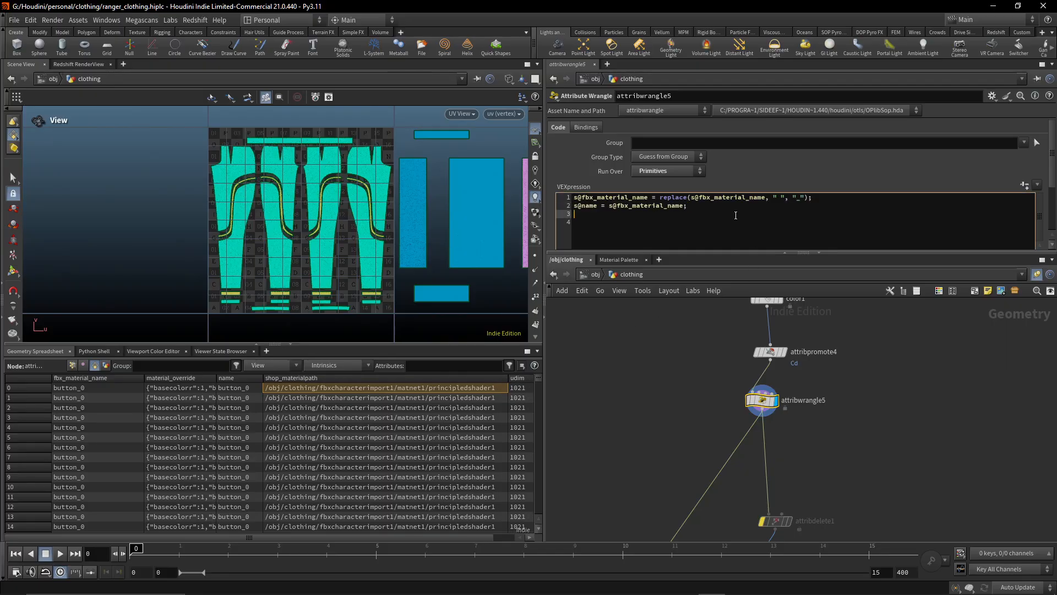
key("Down")
key("ctrl+v")
key("Return")
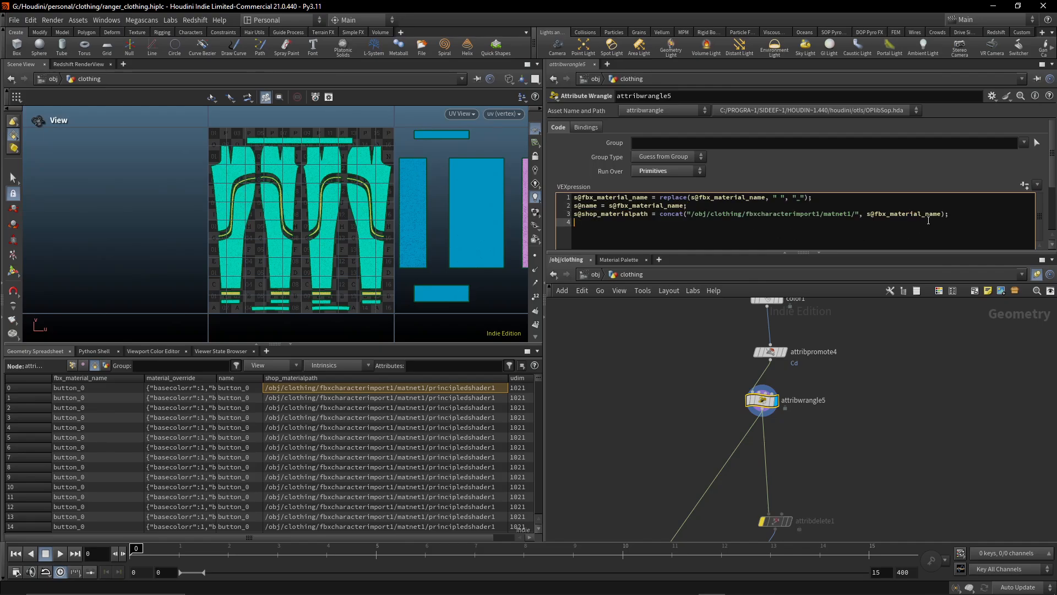
Remove the s@fbx_material_name argument from the concat call and append ranger_costume to the matnet1 path
double_click(907, 212)
key("BackSpace")
key("BackSpace")
key("BackSpace")
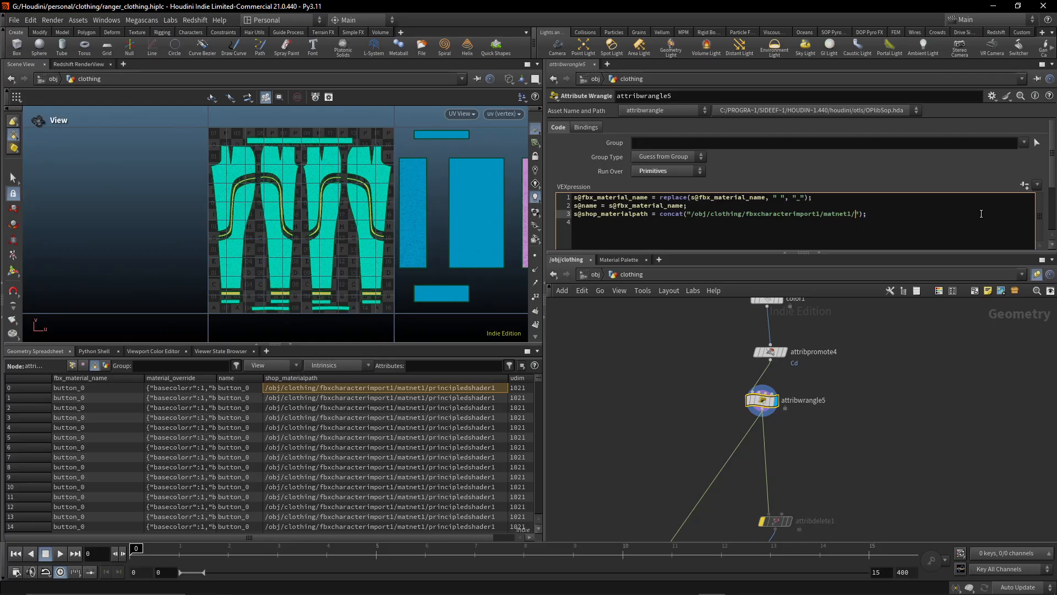
type("ranger_costume")
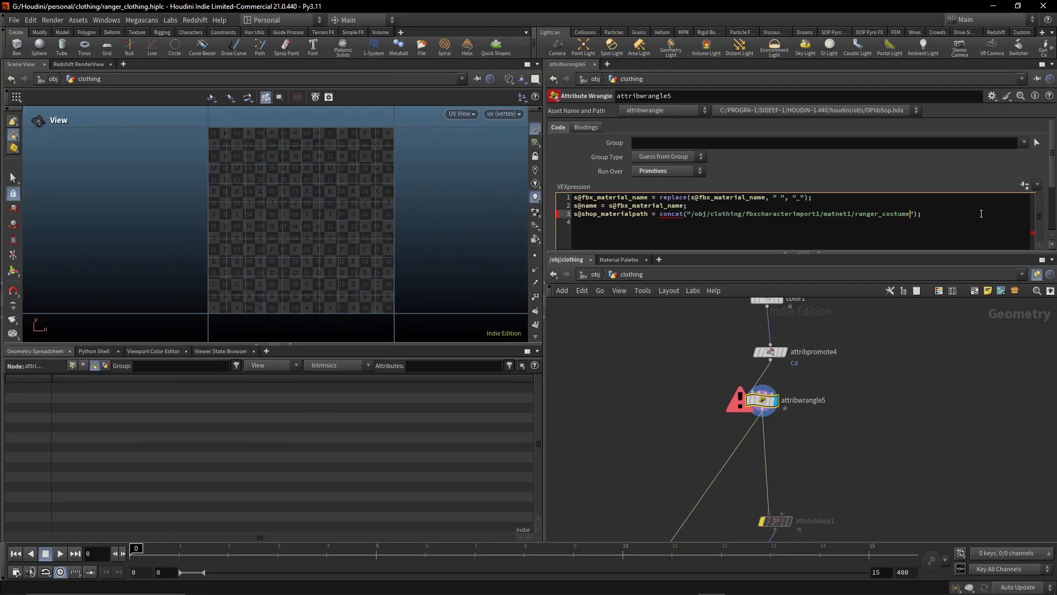
Replace the concat call with the plain string "/obj/clothing/fbxcharacterimport1/matnet1/ranger_costume" for s@shop_materialpath, and widen its spreadsheet column to check the paths
left_click(920, 215)
type(";")
left_click(933, 208)
left_click(692, 214)
key("Left")
key("BackSpace")
key("BackSpace")
key("BackSpace")
key("BackSpace")
key("BackSpace")
key("BackSpace")
key("BackSpace")
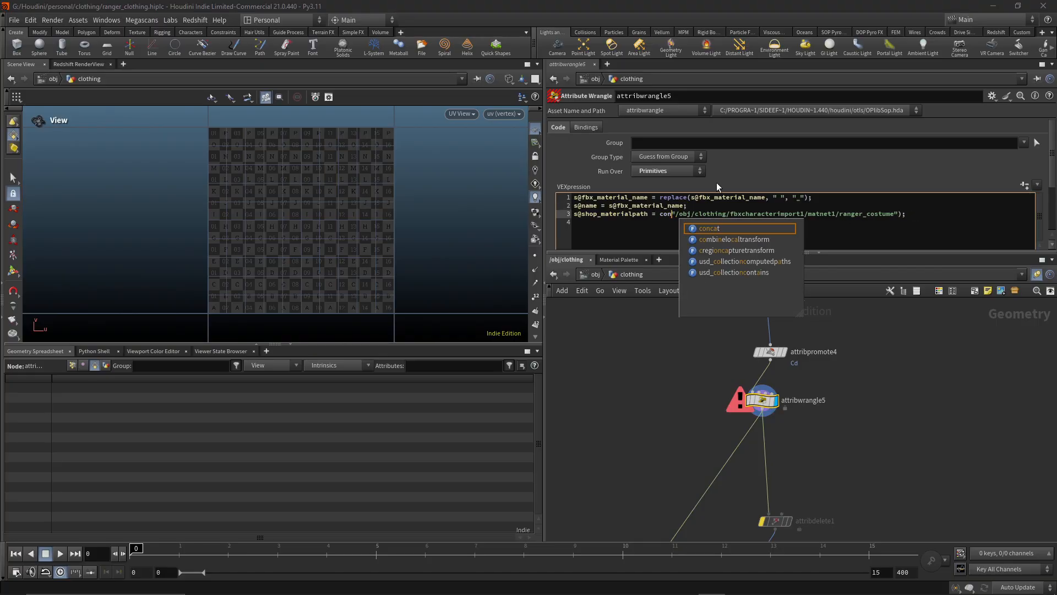
left_click(895, 213)
key("BackSpace")
key("BackSpace")
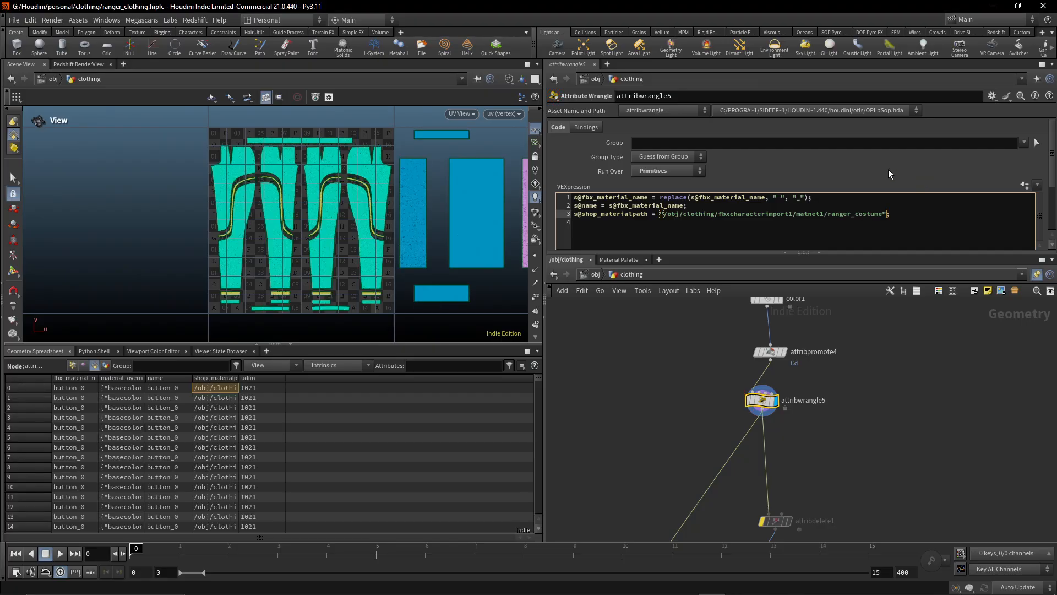
type(";")
left_click_drag(239, 377, 426, 370)
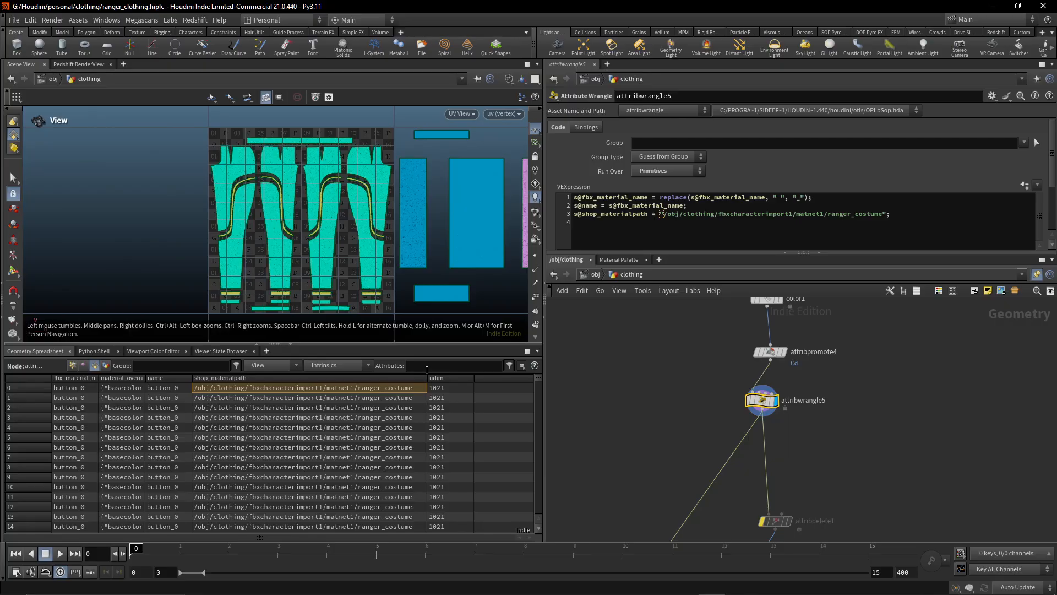
Export the clothing to disk again with rop_fbx1 as night_ranger_outfit_houdini_udim.fbx, and save the Houdini scene
middle_click_drag(806, 505, 819, 360)
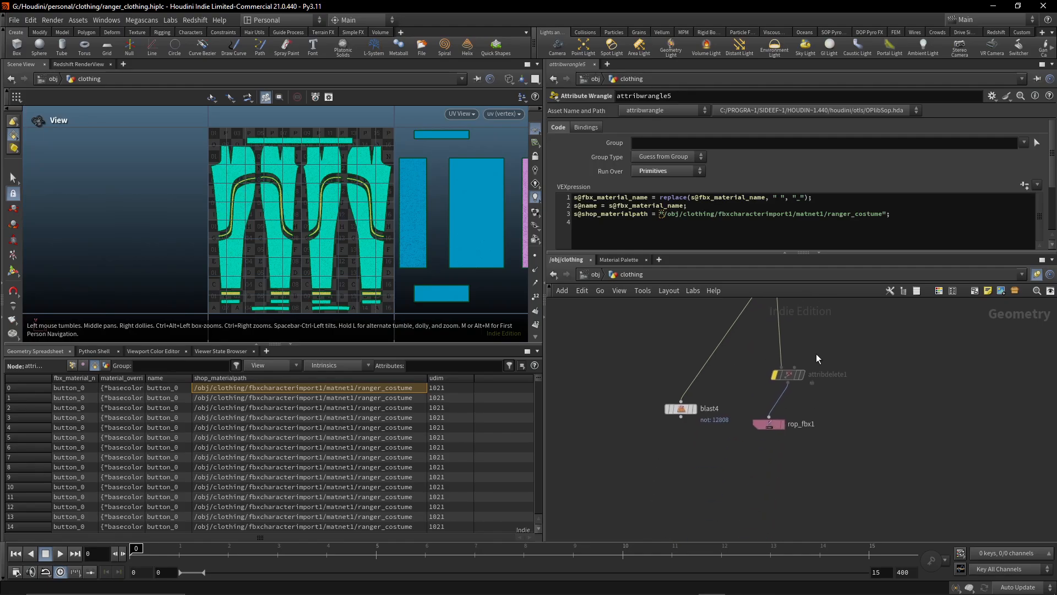
left_click_drag(811, 449, 759, 417)
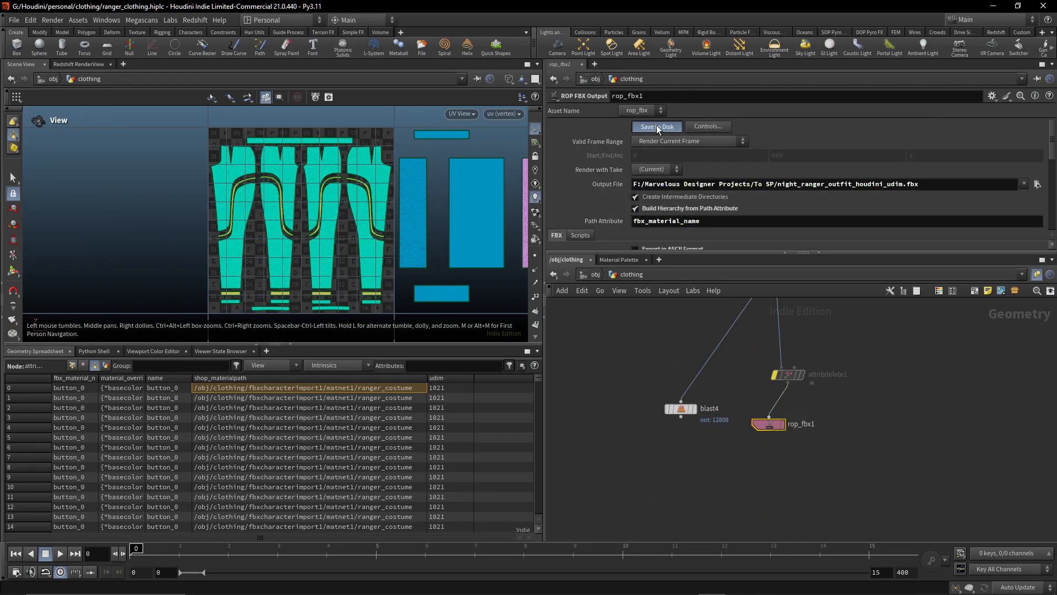
middle_click_drag(871, 387, 842, 433)
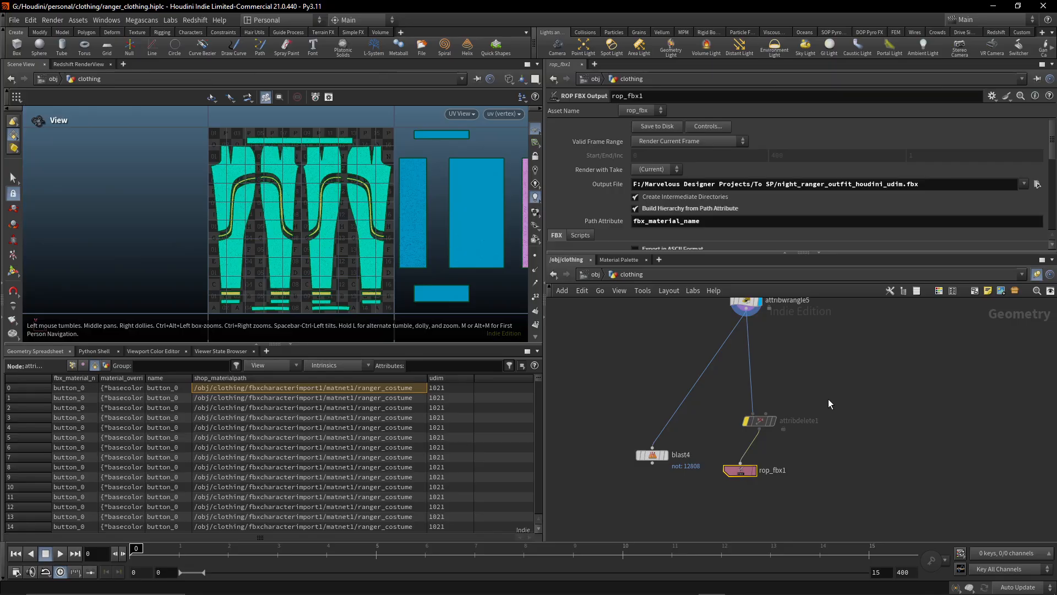
key("ctrl+s")
Minimize Houdini and launch Adobe Substance 3D Painter again
left_click(993, 6)
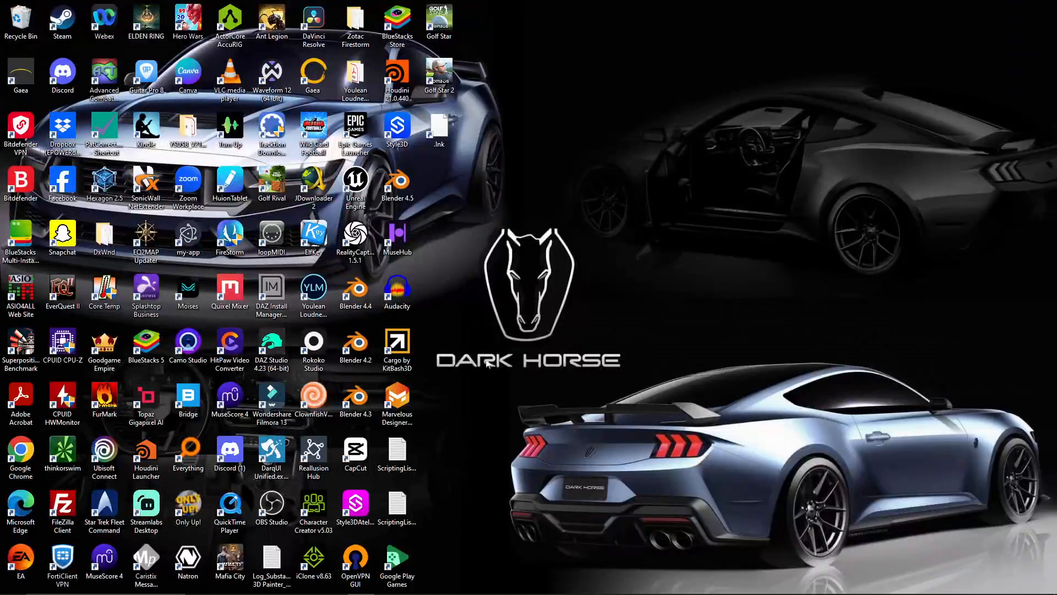
left_click(13, 583)
scroll(84, 315, "down", 6)
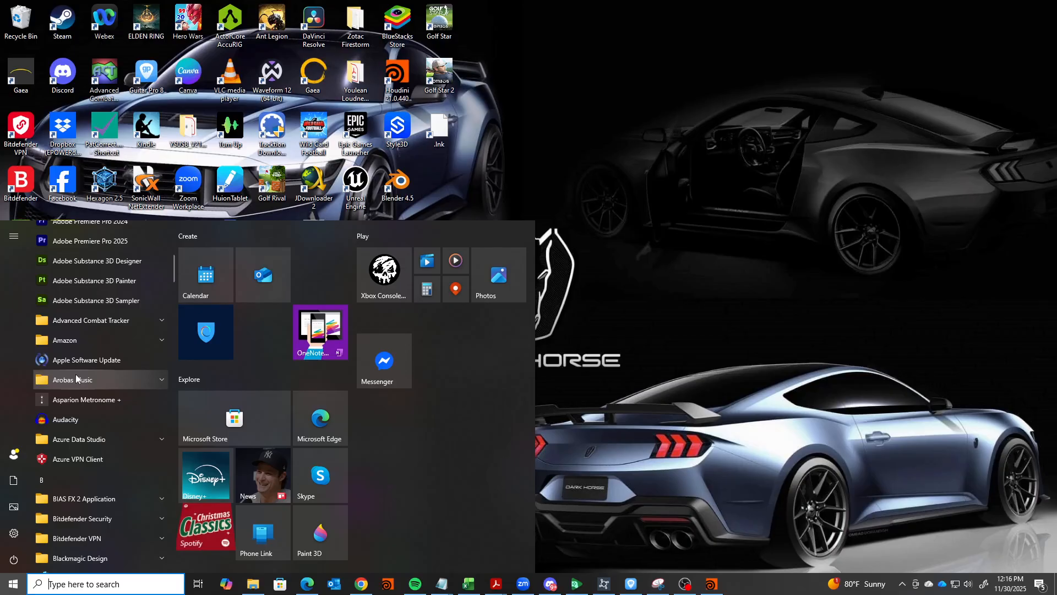
left_click(101, 283)
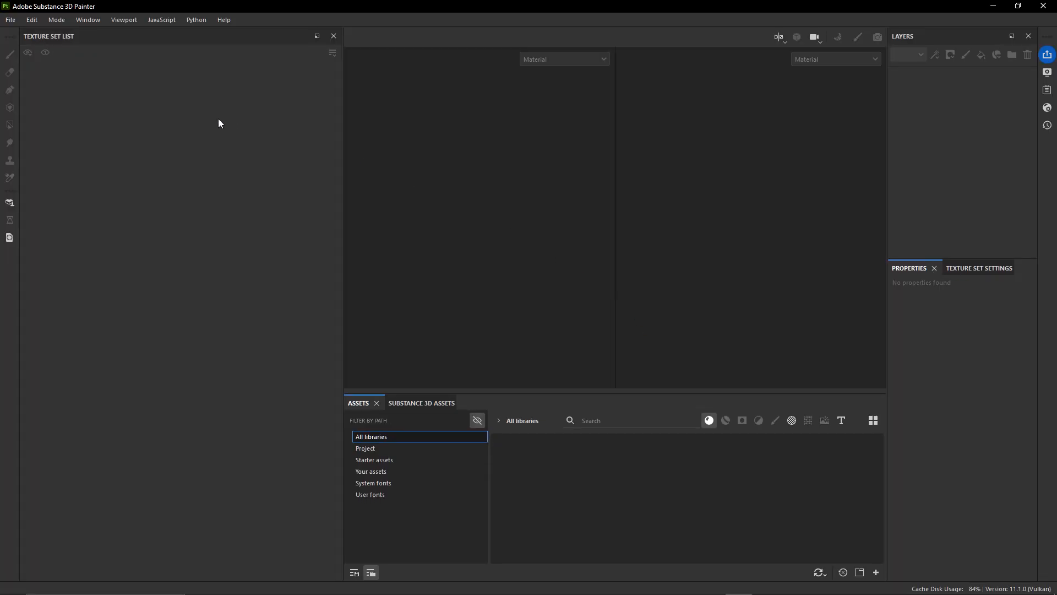
Create a project from night_ranger_outfit_houdini_udim.fbx with Custom_PBR_Template, 4096 resolution, OpenGL normals and the UV Tile workflow preserving the tile layout per material
left_click(11, 20)
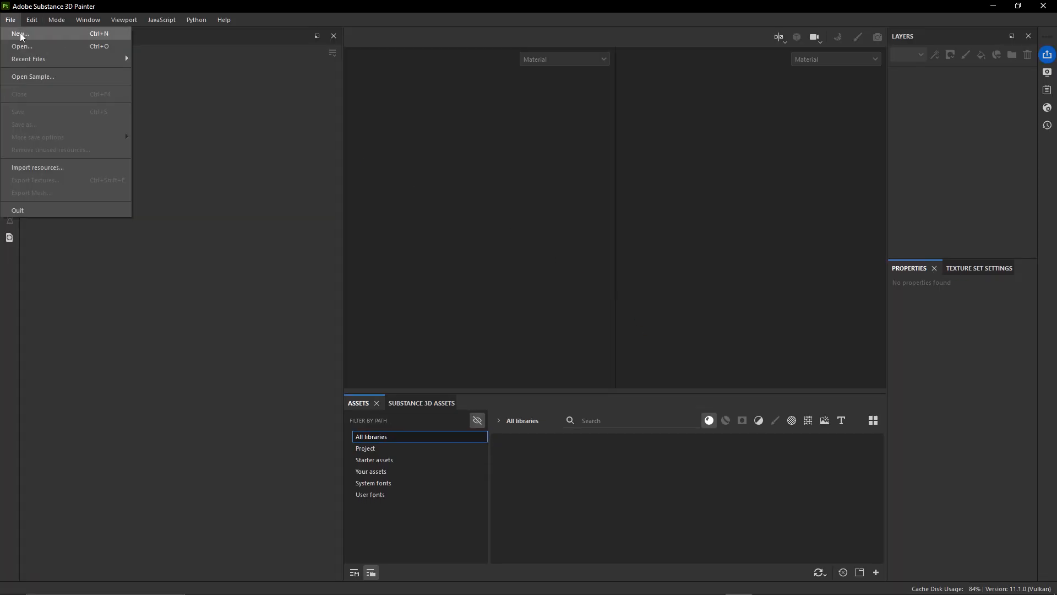
left_click(21, 34)
left_click(629, 180)
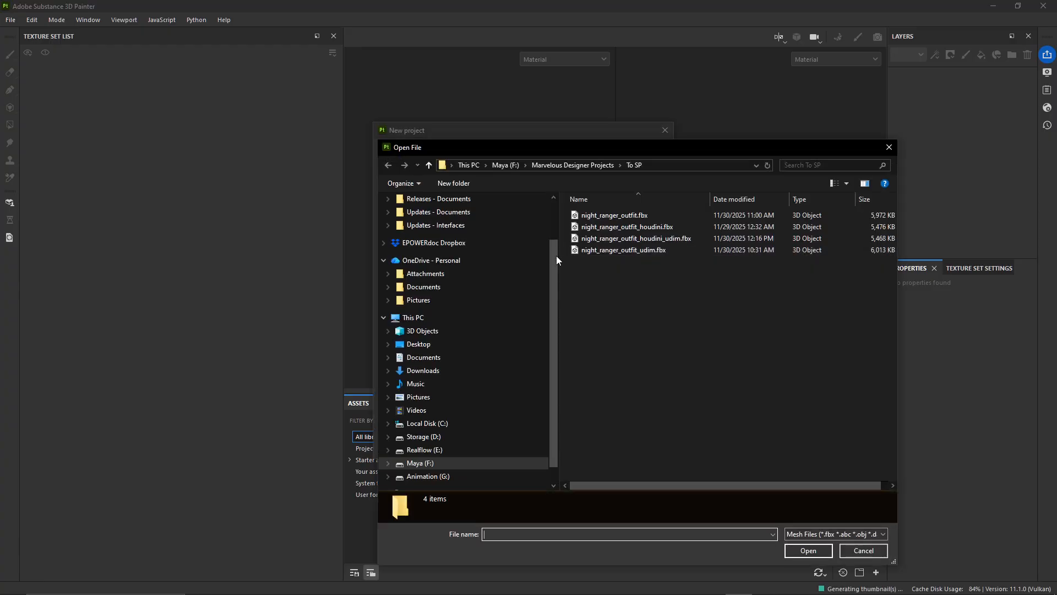
left_click(656, 239)
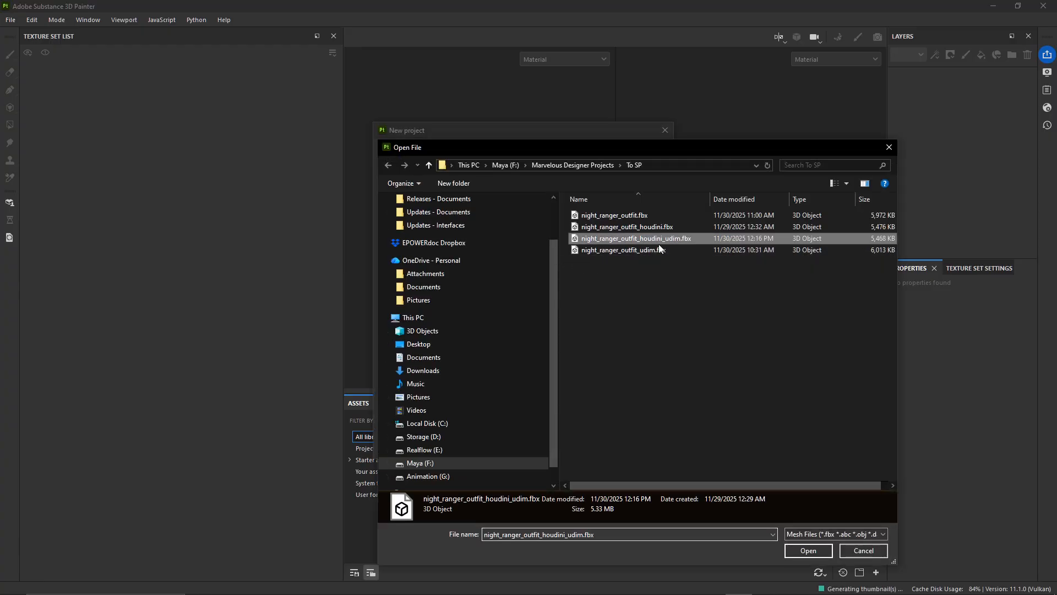
left_click(795, 552)
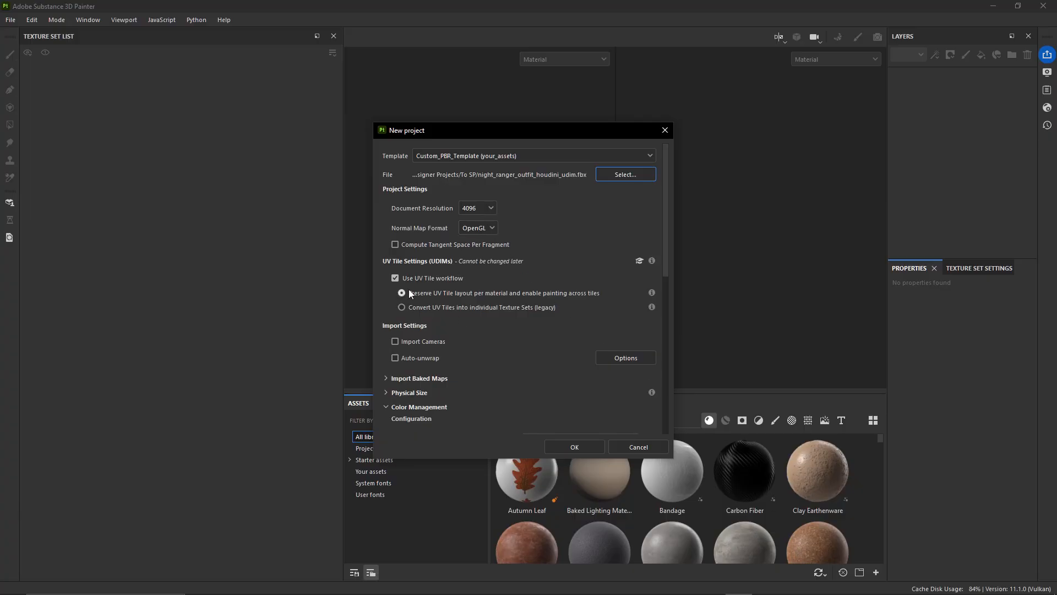
scroll(517, 309, "down", 6)
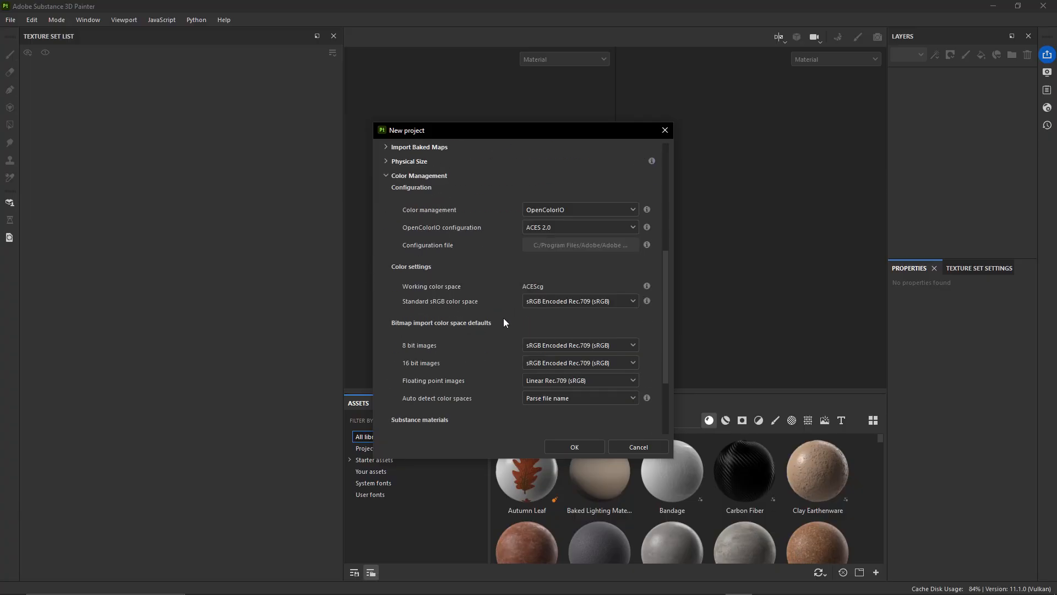
scroll(503, 318, "down", 3)
left_click(580, 449)
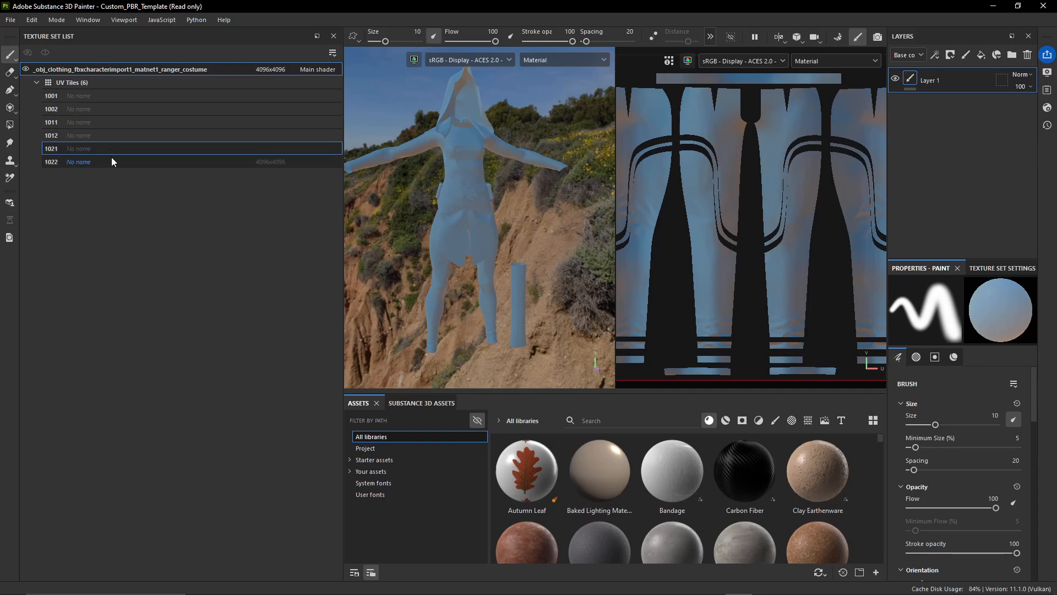
Select UV tile 1001 and set the paint brush's base color to red E41414
left_click(116, 96)
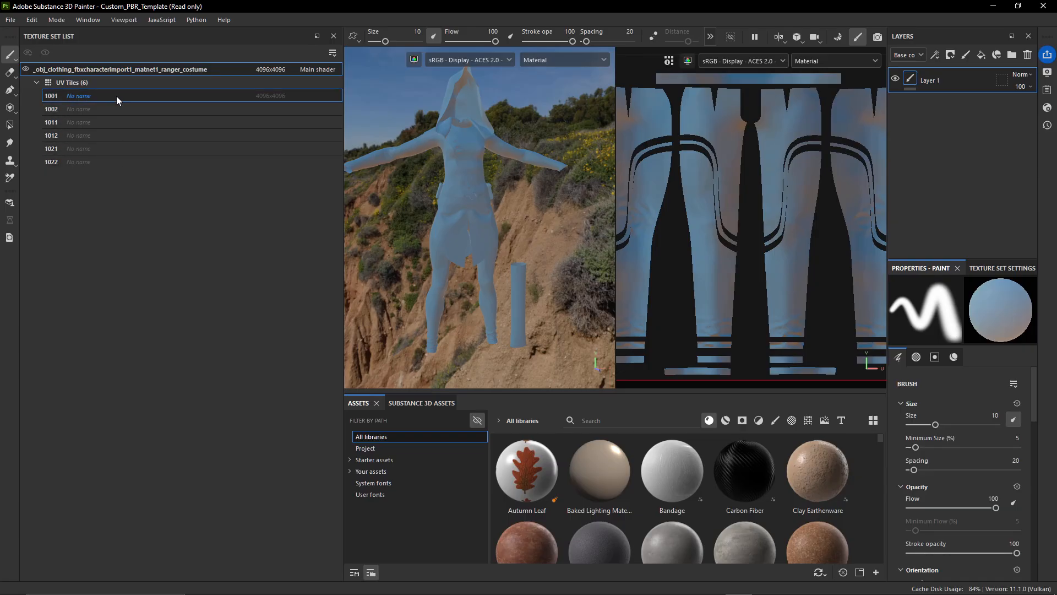
scroll(650, 267, "down", 3)
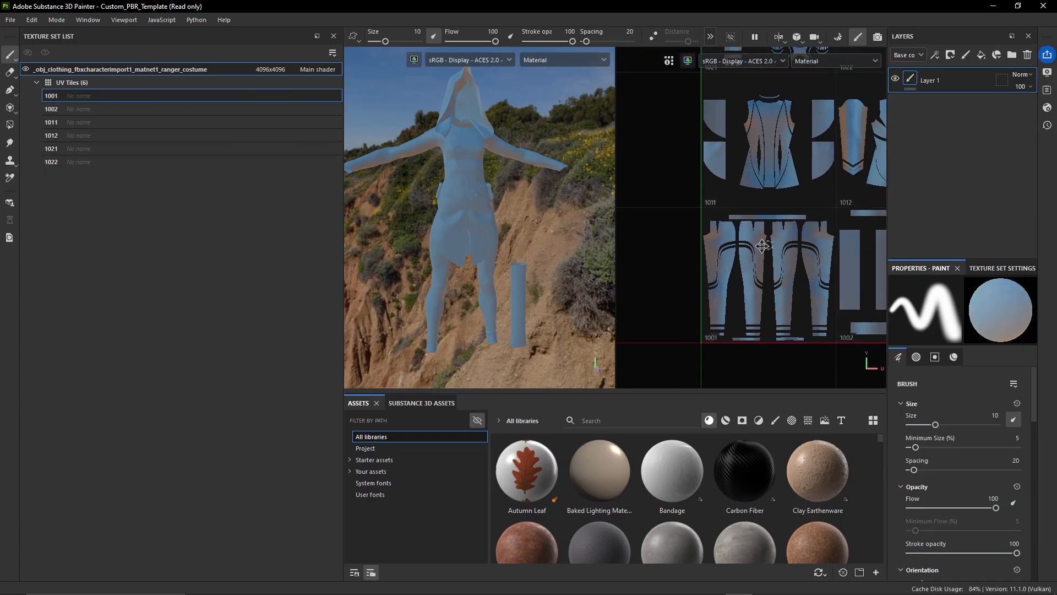
scroll(821, 325, "down", 3)
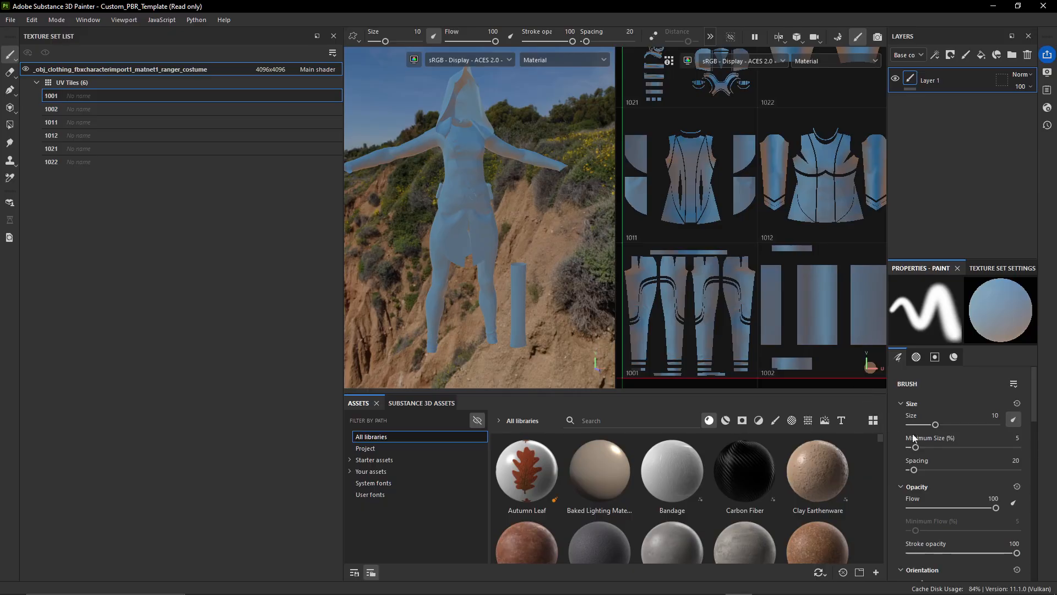
scroll(958, 441, "down", 10)
scroll(949, 456, "down", 3)
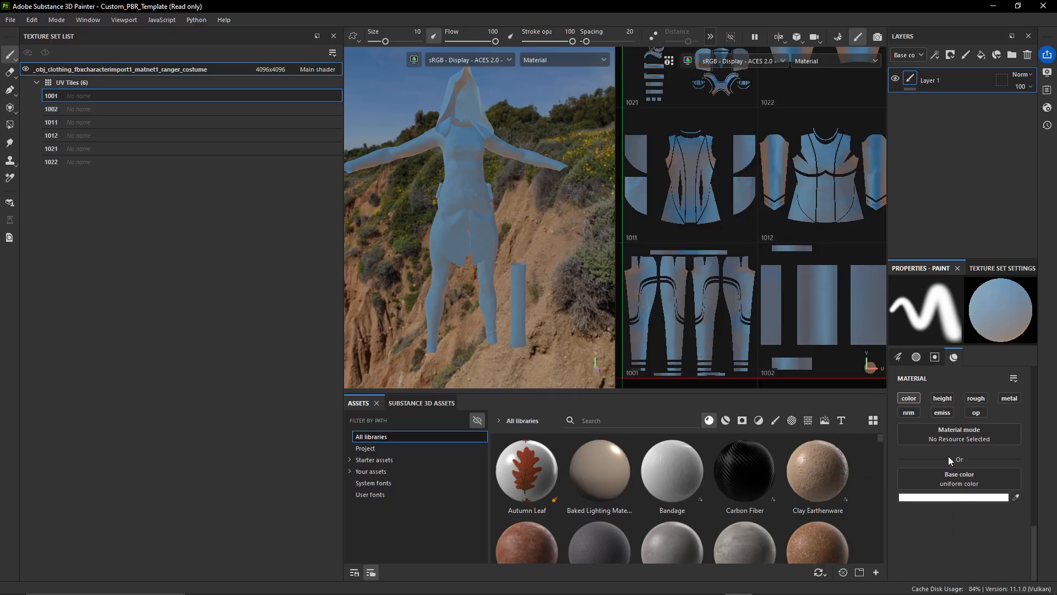
left_click(969, 497)
left_click(901, 427)
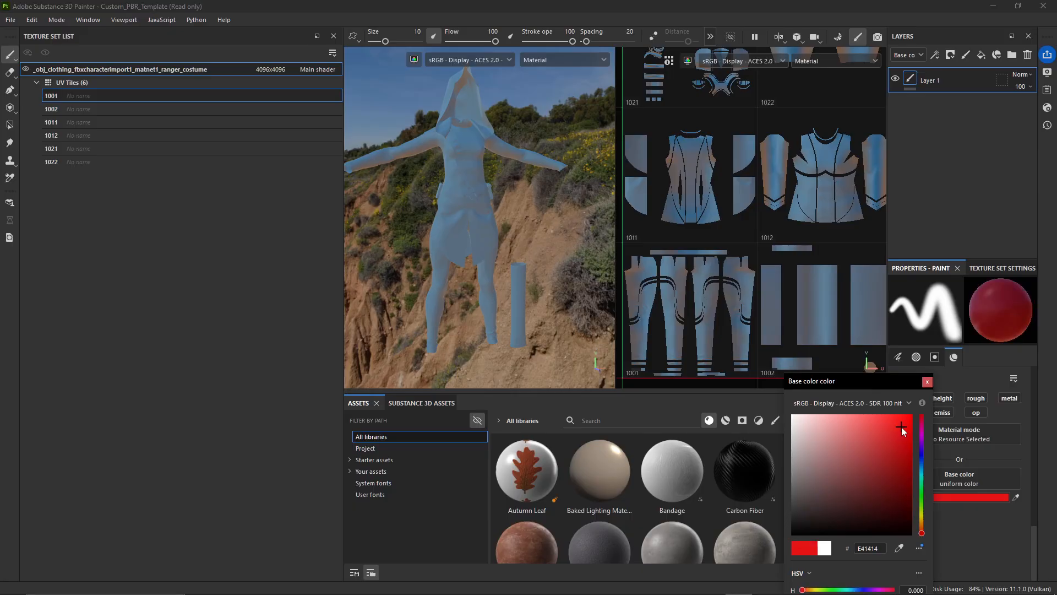
Try a red brush stroke across the UV tiles in the 2D view and undo it
scroll(674, 125, "down", 2)
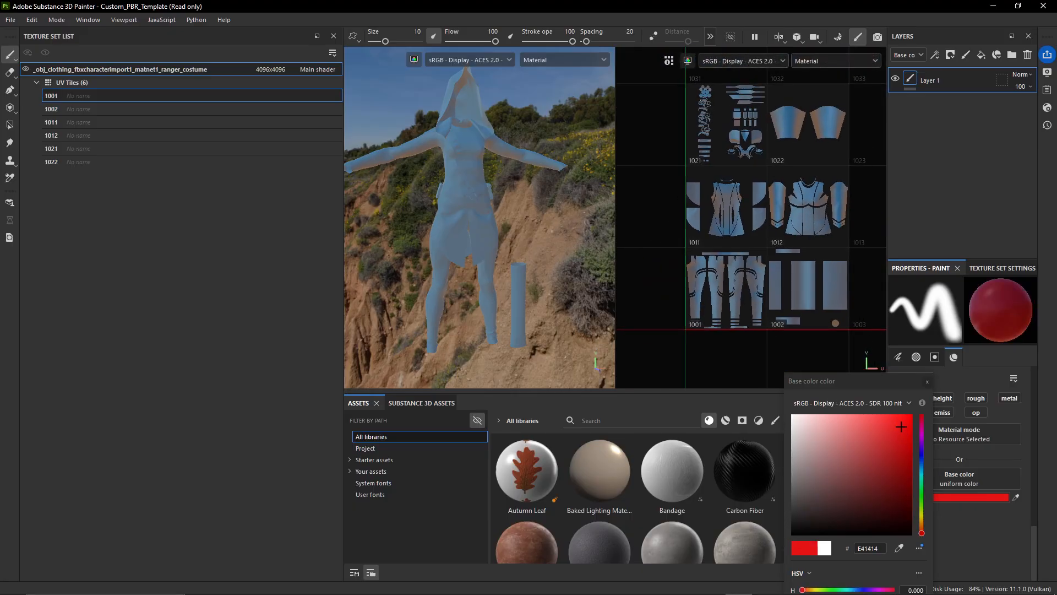
mouse_move(772, 124)
left_mouse_down()
mouse_move(836, 140)
mouse_move(773, 234)
mouse_move(763, 221)
mouse_move(794, 205)
mouse_move(735, 223)
mouse_move(716, 190)
mouse_move(760, 270)
mouse_move(715, 297)
mouse_move(813, 260)
mouse_move(772, 298)
mouse_move(691, 220)
left_mouse_up()
key("ctrl+z")
Paint a red test stroke on the 3D costume from one leg up to the chest and down the other leg
scroll(485, 272, "up", 3)
middle_click_drag(502, 270, 536, 270, "alt")
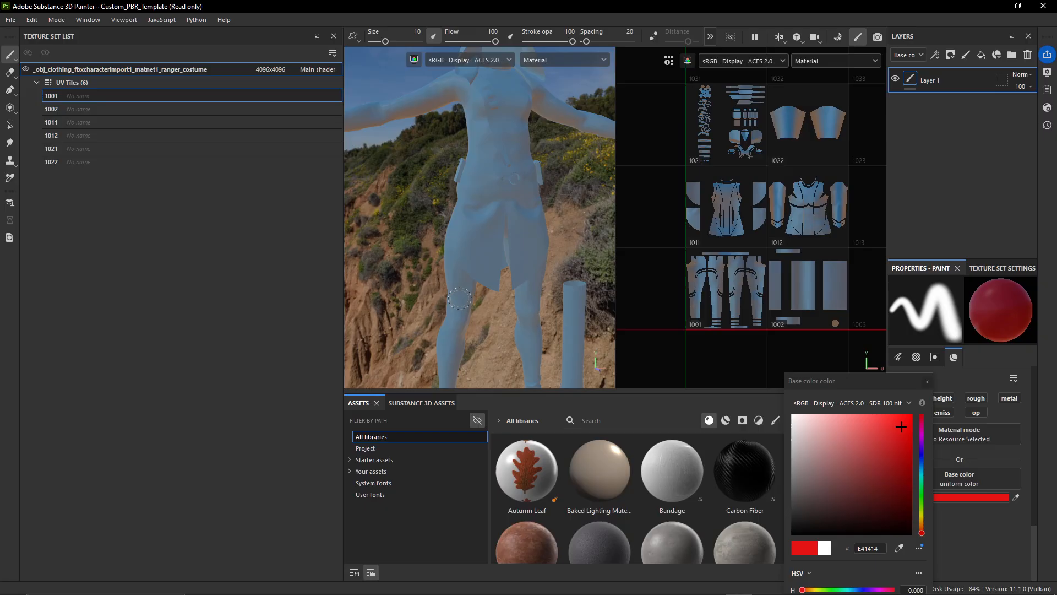
mouse_move(457, 306)
left_mouse_down()
mouse_move(502, 83)
mouse_move(526, 340)
left_mouse_up()
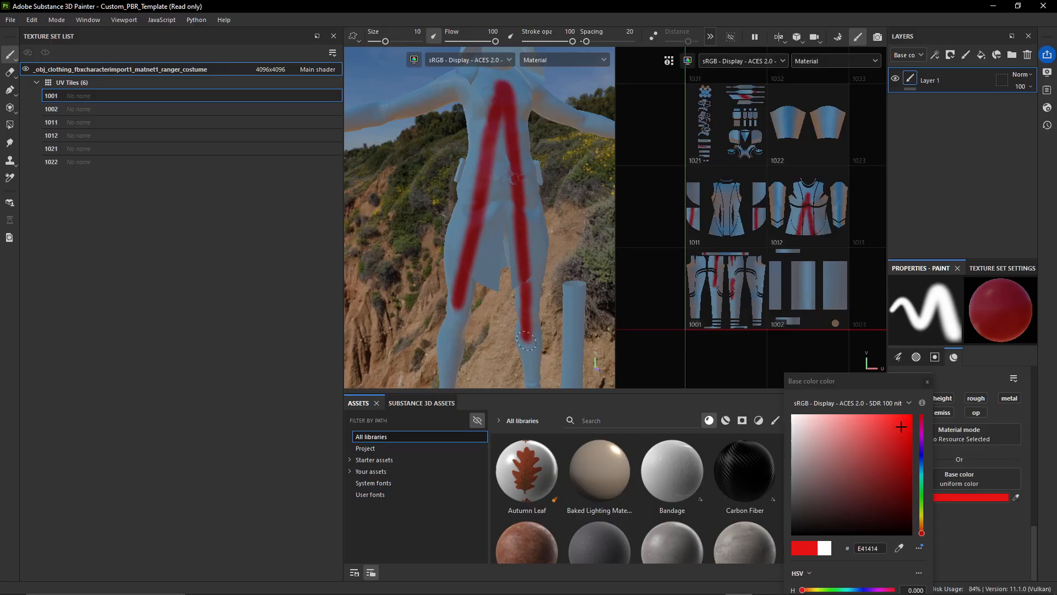
Inspect the test stroke on the clothing pieces across the UV tiles, including 1021, and undo it
scroll(745, 213, "up", 3)
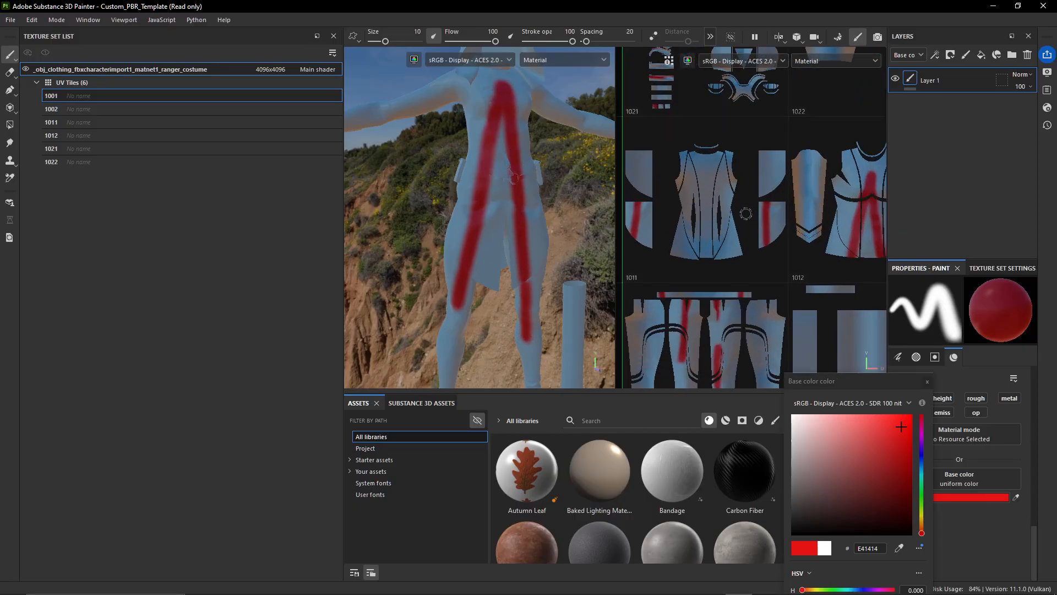
scroll(746, 212, "down", 3)
middle_click_drag(730, 153, 742, 275, "alt")
scroll(710, 248, "up", 6)
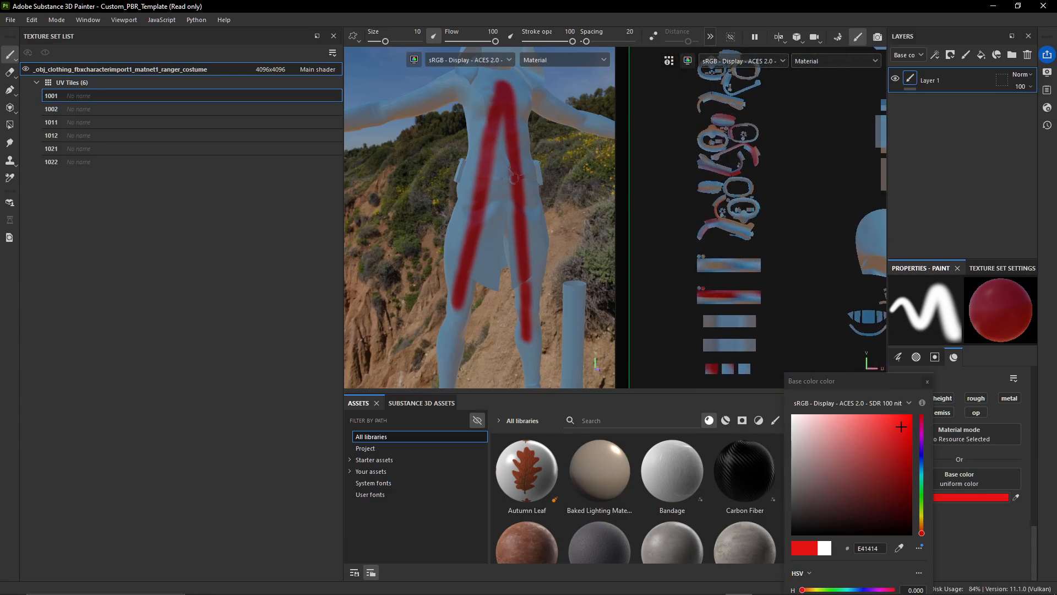
scroll(710, 248, "down", 5)
key("ctrl+z")
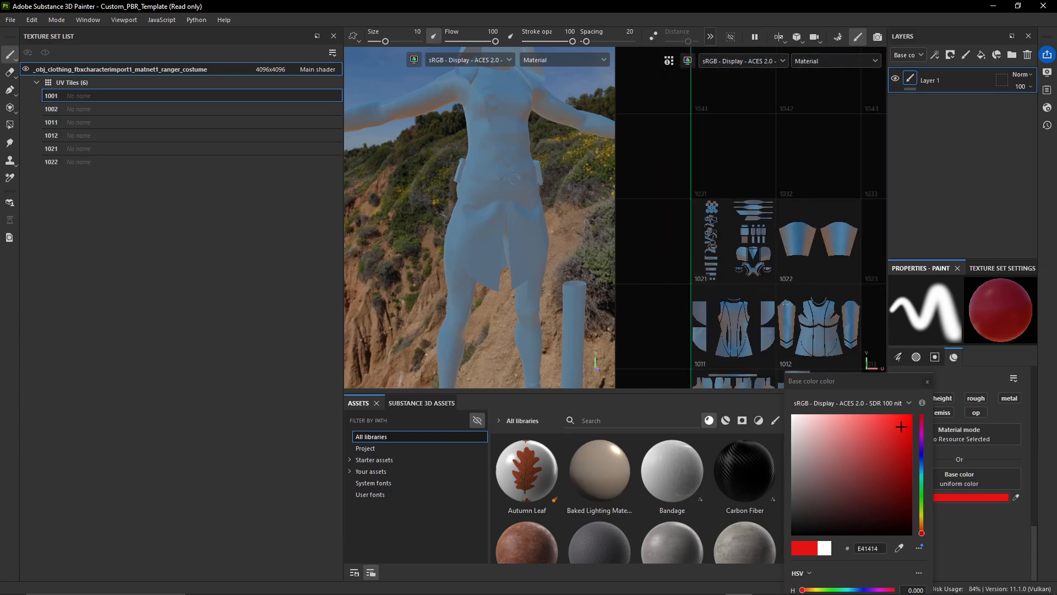
Examine the costume's UV tile layout and numbering from 1001 to 1022 in the 2D view
middle_click_drag(786, 302, 783, 212, "alt")
scroll(774, 280, "up", 2)
middle_click_drag(774, 279, 752, 221, "alt")
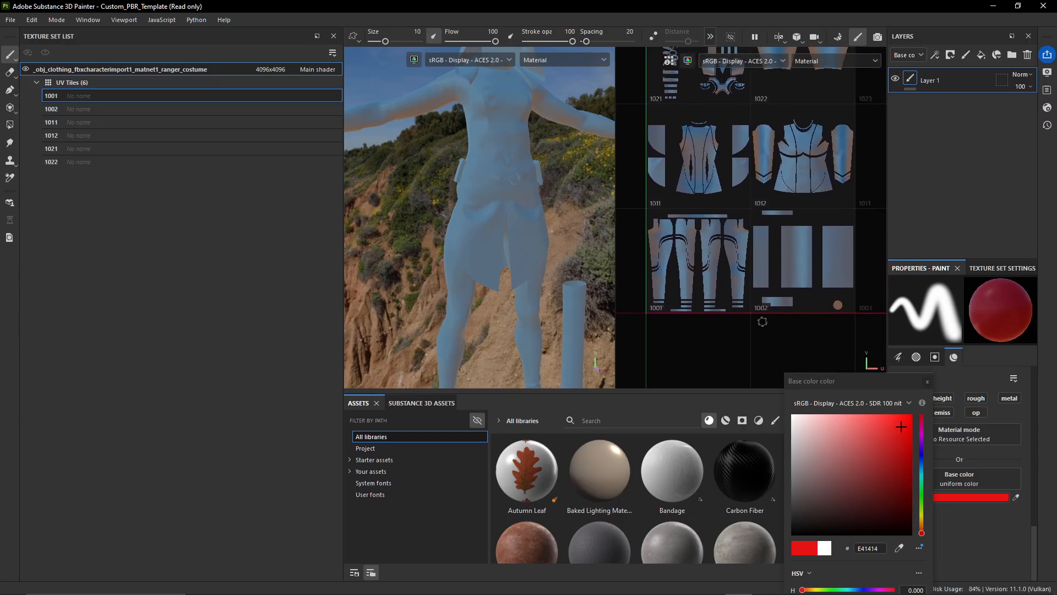
middle_click_drag(762, 321, 779, 315, "alt")
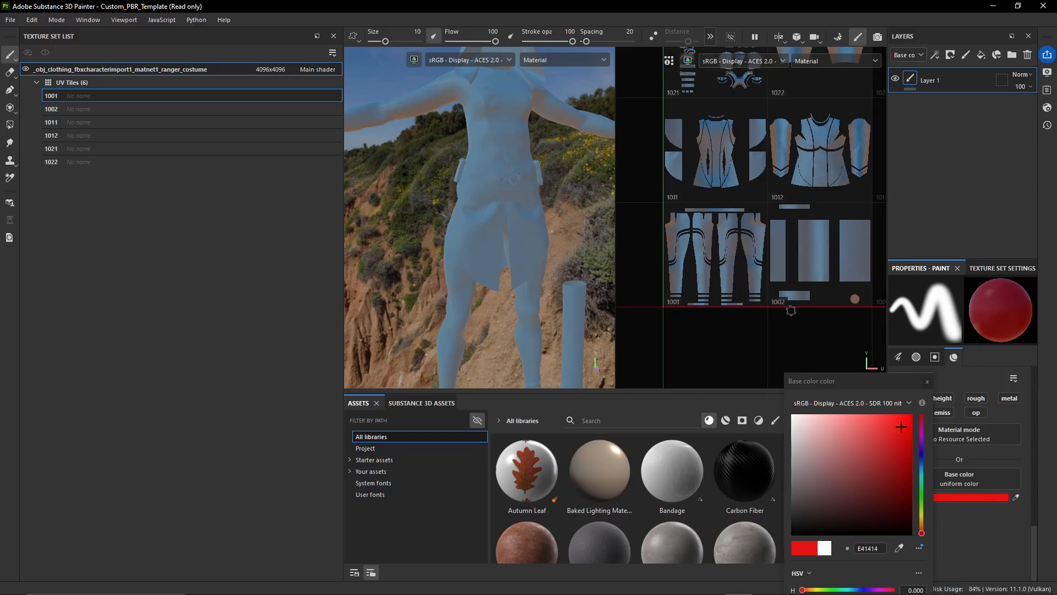
mouse_move(745, 163)
middle_mouse_down("alt")
mouse_move(735, 208)
mouse_move(754, 161)
middle_mouse_up("alt")
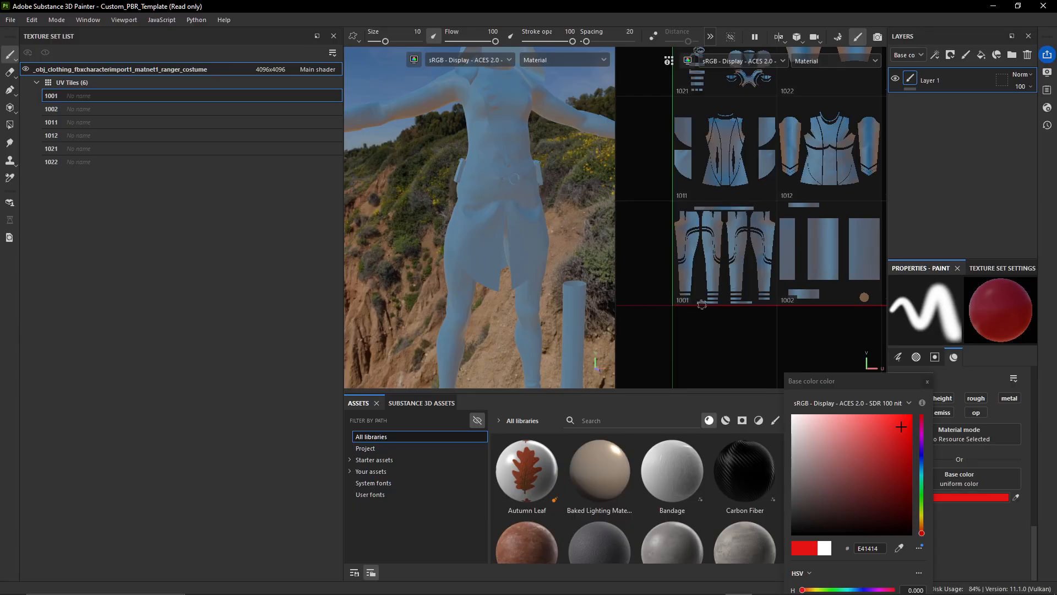
middle_click_drag(708, 280, 697, 284)
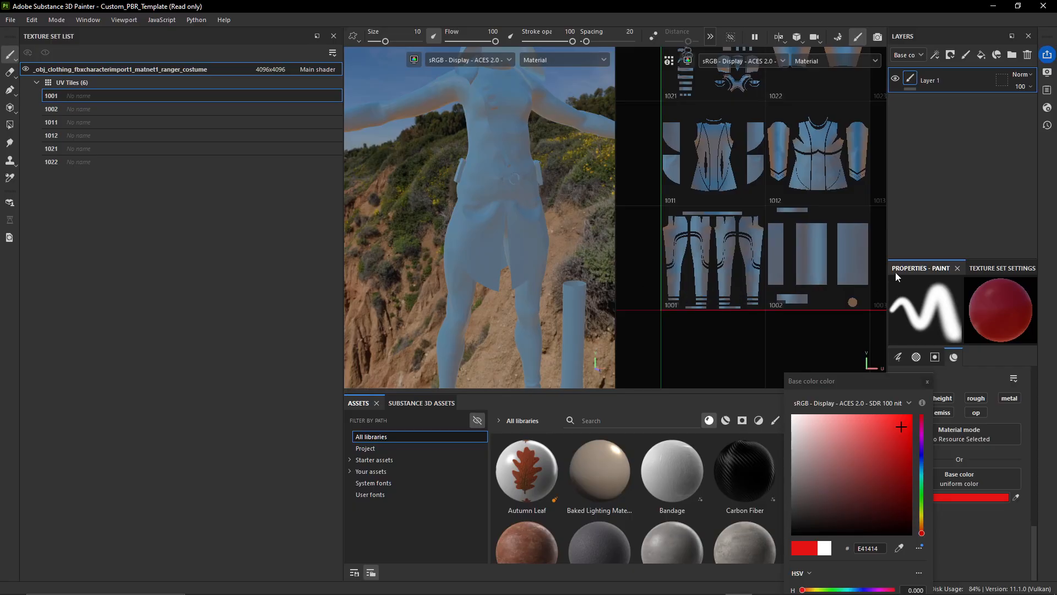
middle_click_drag(634, 175, 665, 241, "alt")
middle_click_drag(690, 189, 676, 299, "alt")
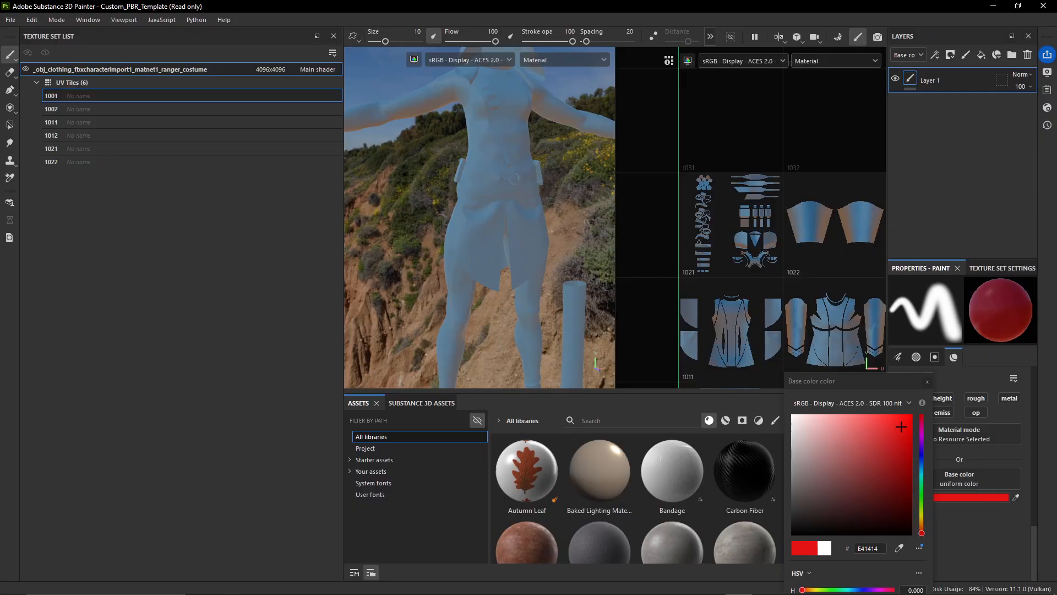
middle_click_drag(675, 145, 671, 221, "alt")
middle_click_drag(759, 360, 748, 178, "alt")
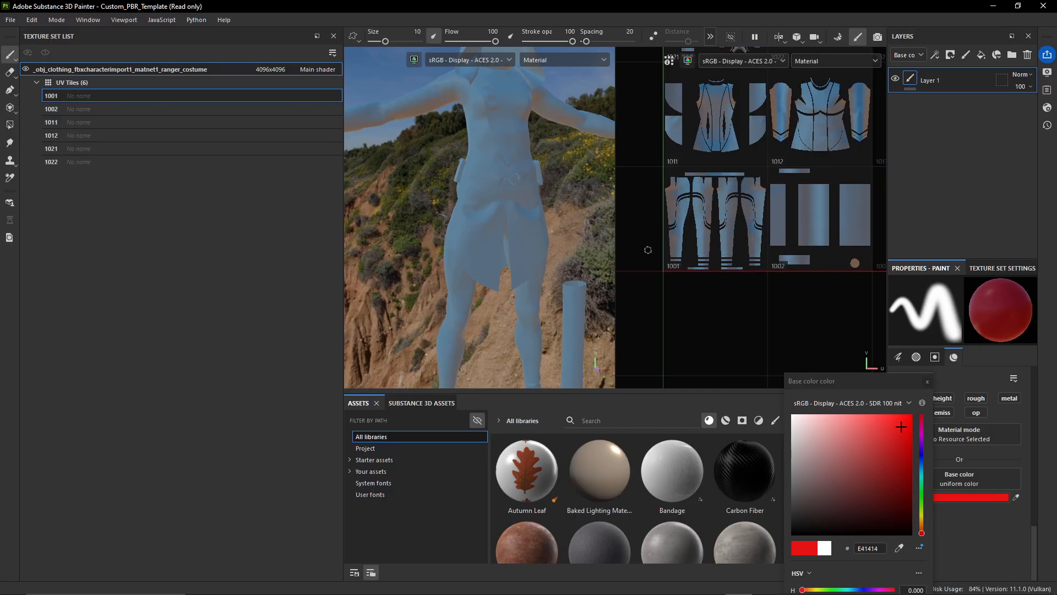
right_click_drag(655, 268, 624, 270, "alt")
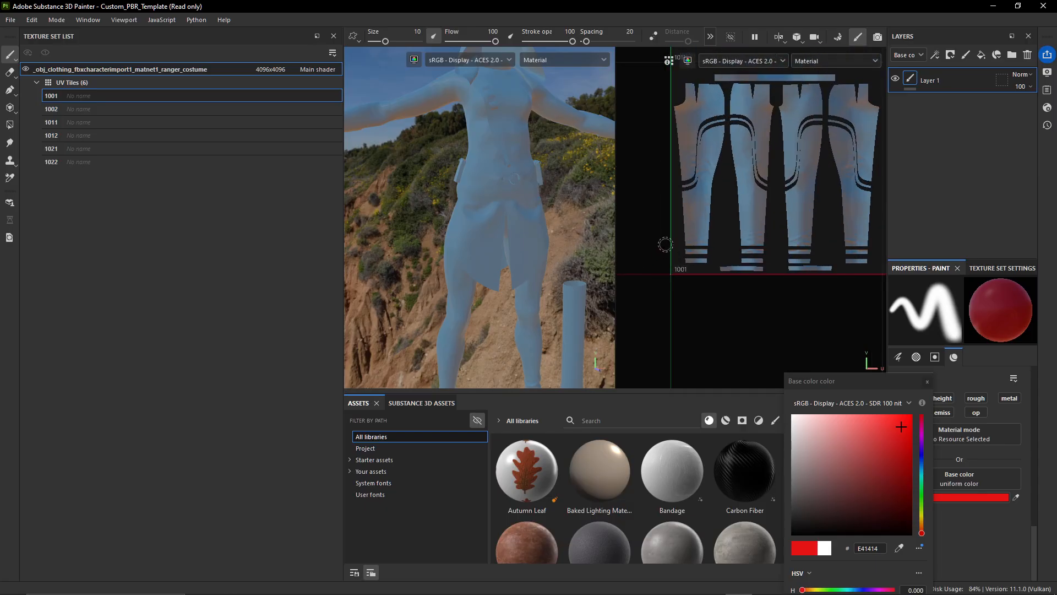
scroll(665, 244, "down", 5)
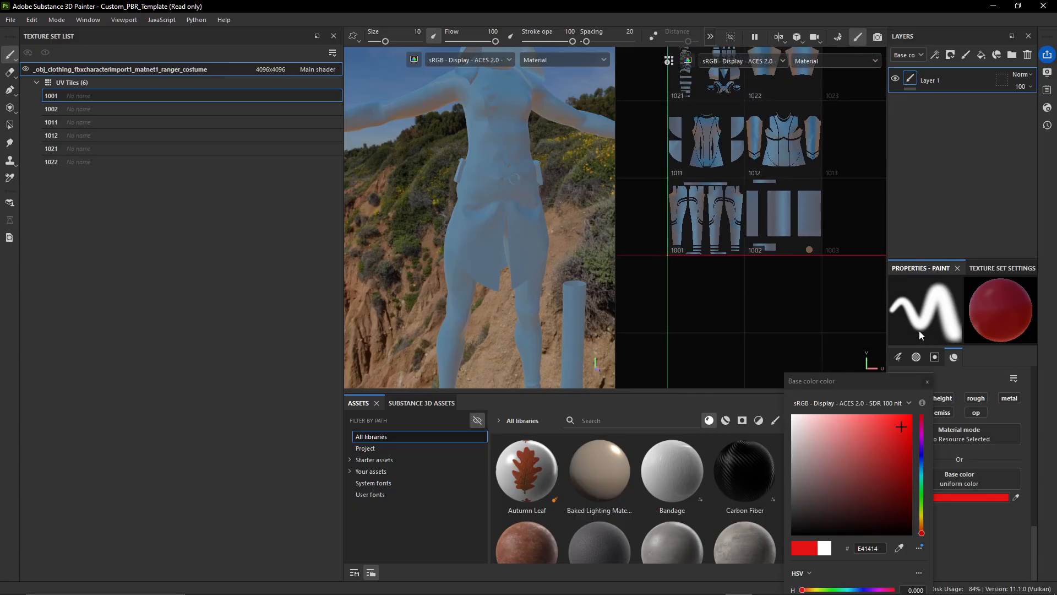
Close the base color picker and examine the rows of UV tiles, including the small accessory pieces in tile 1021
left_click_drag(903, 381, 925, 329)
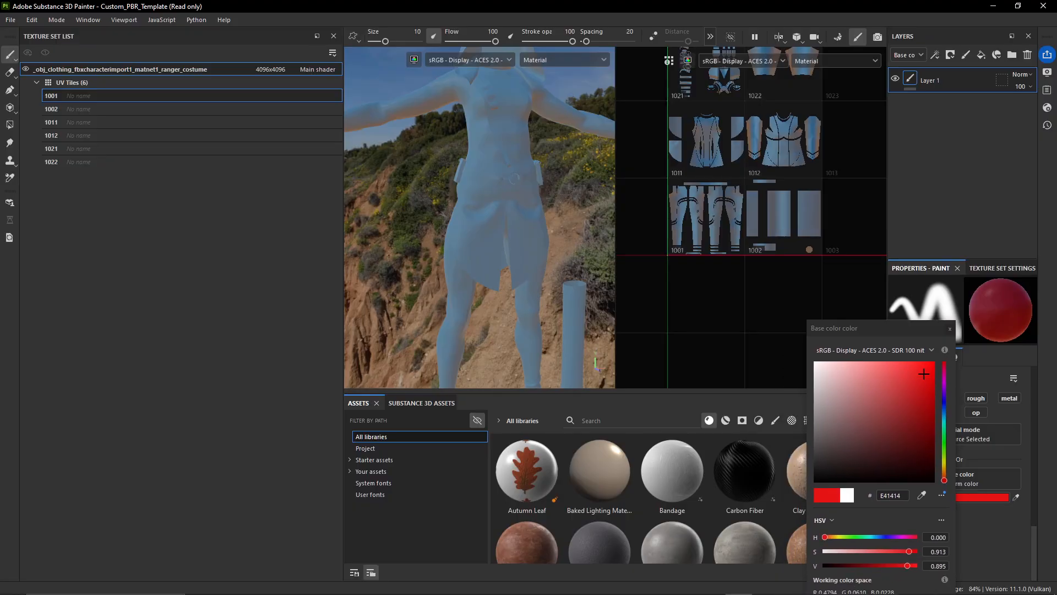
left_click(950, 328)
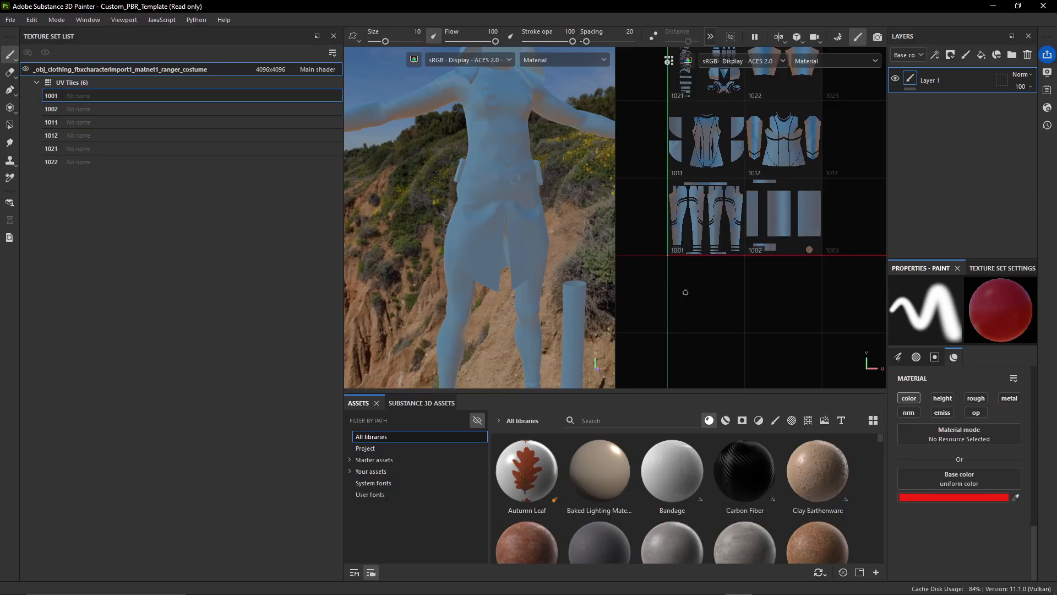
mouse_move(695, 219)
middle_mouse_down()
mouse_move(698, 311)
mouse_move(698, 249)
middle_mouse_up()
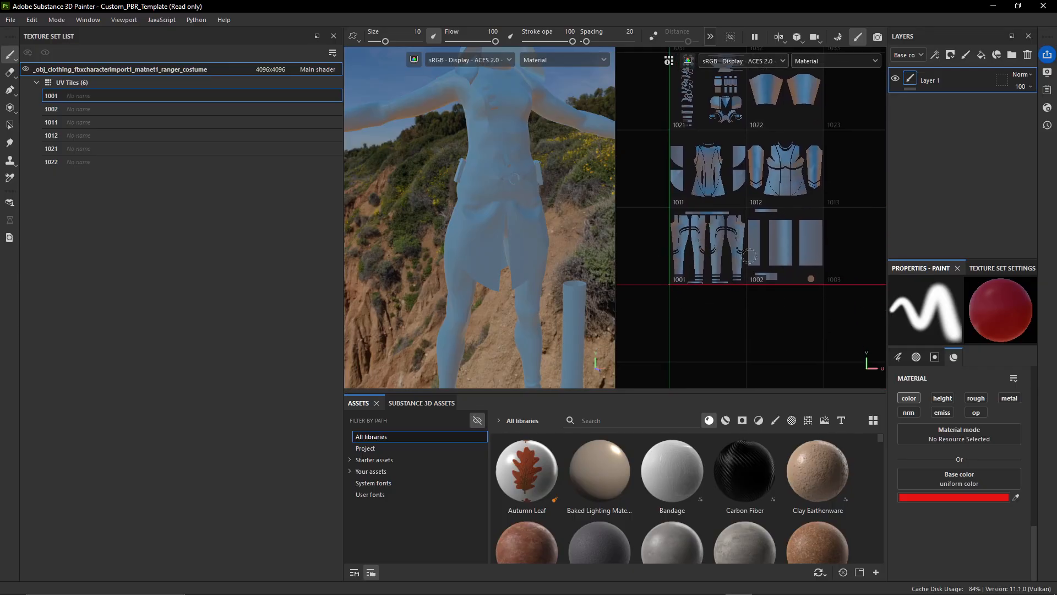
mouse_move(735, 192)
middle_mouse_down("alt")
mouse_move(728, 250)
mouse_move(727, 202)
middle_mouse_up("alt")
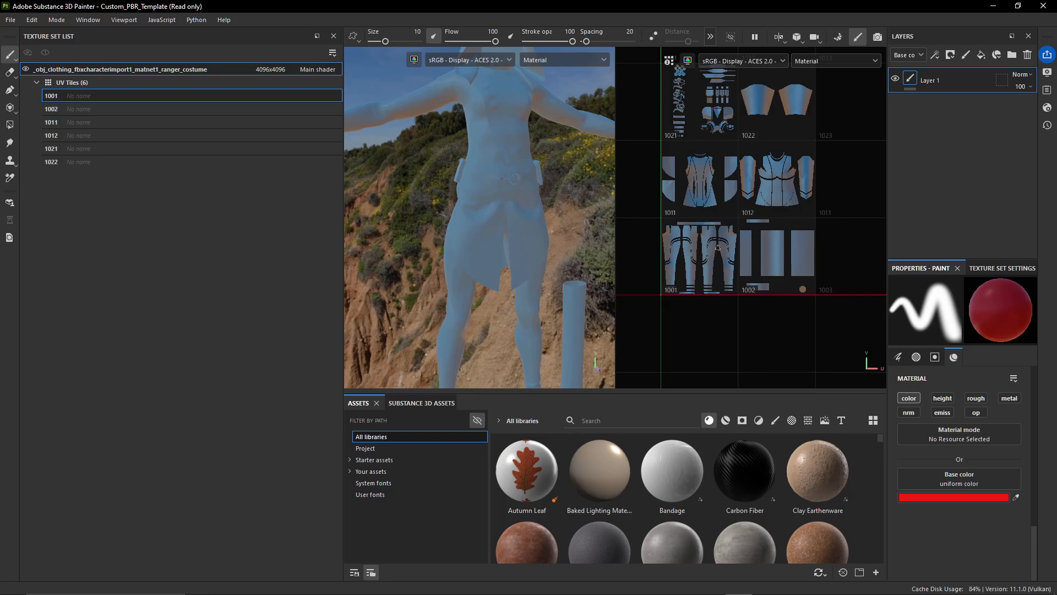
middle_click_drag(734, 161, 747, 206, "alt")
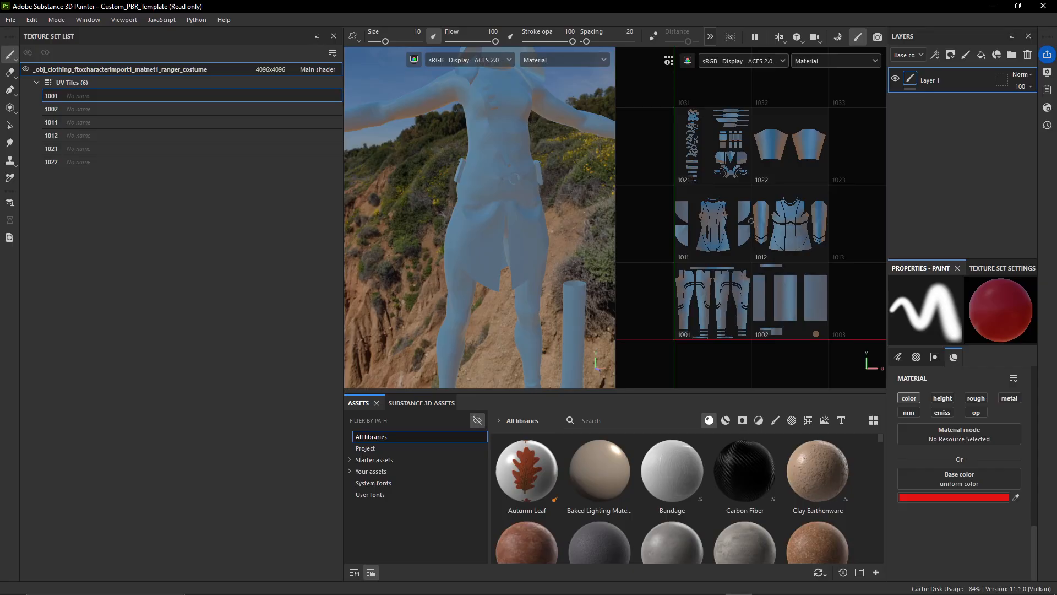
middle_click_drag(736, 202, 742, 192)
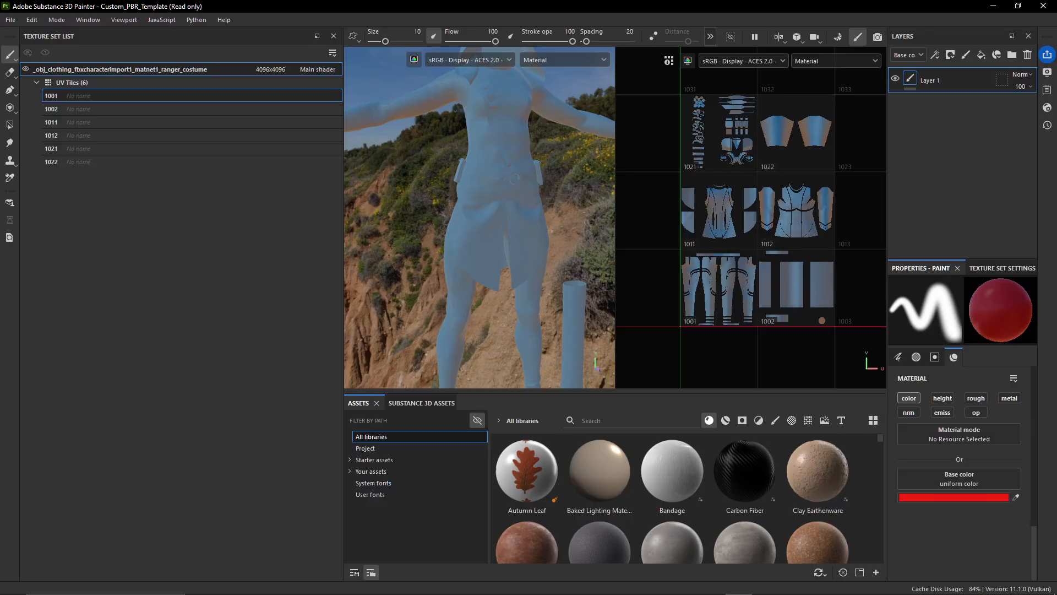
scroll(753, 214, "up", 5)
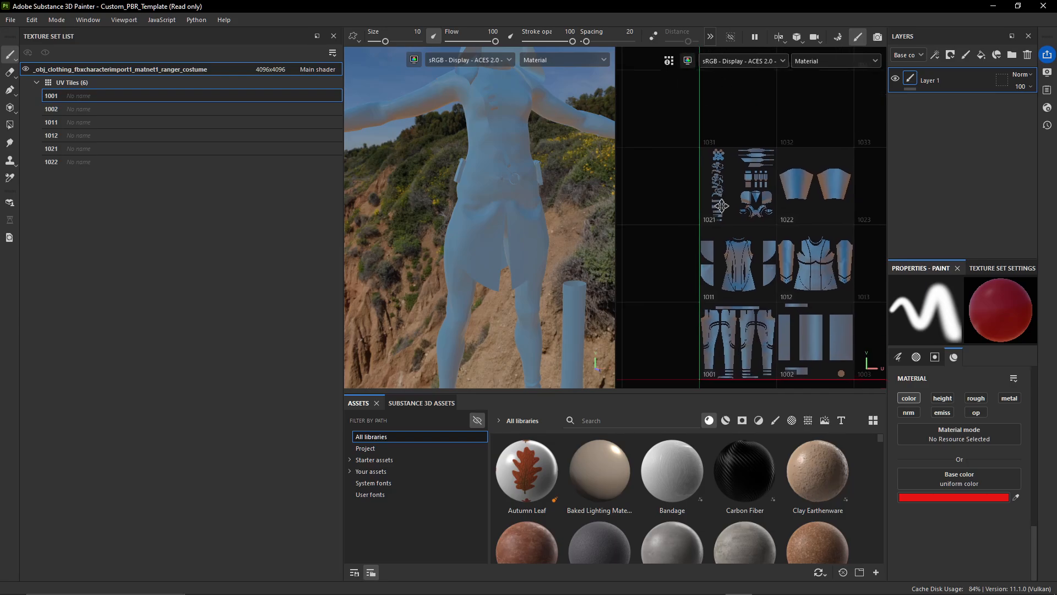
middle_click_drag(752, 215, 688, 259)
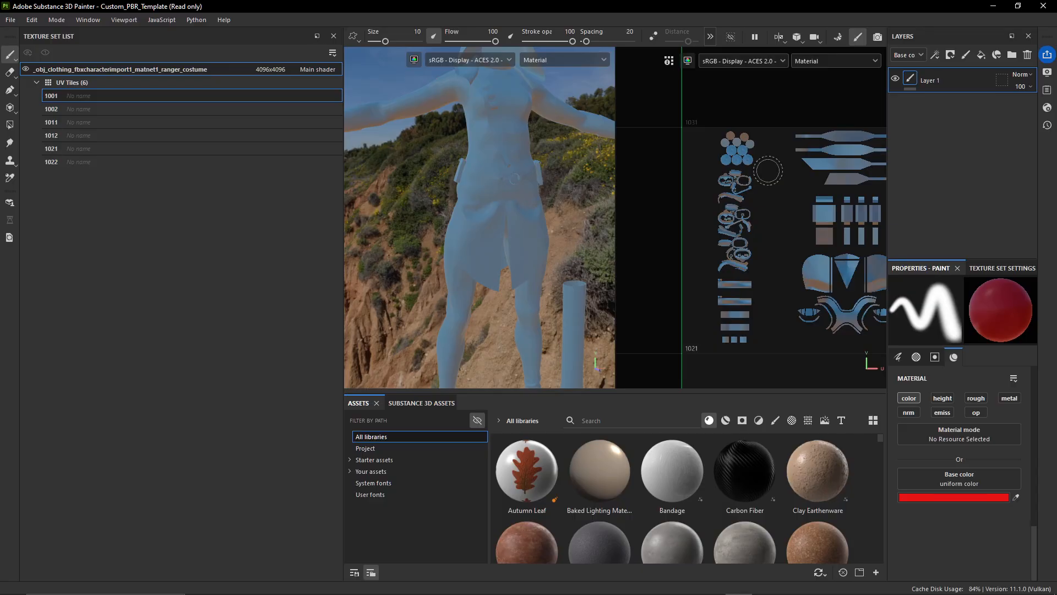
scroll(765, 242, "up", 4)
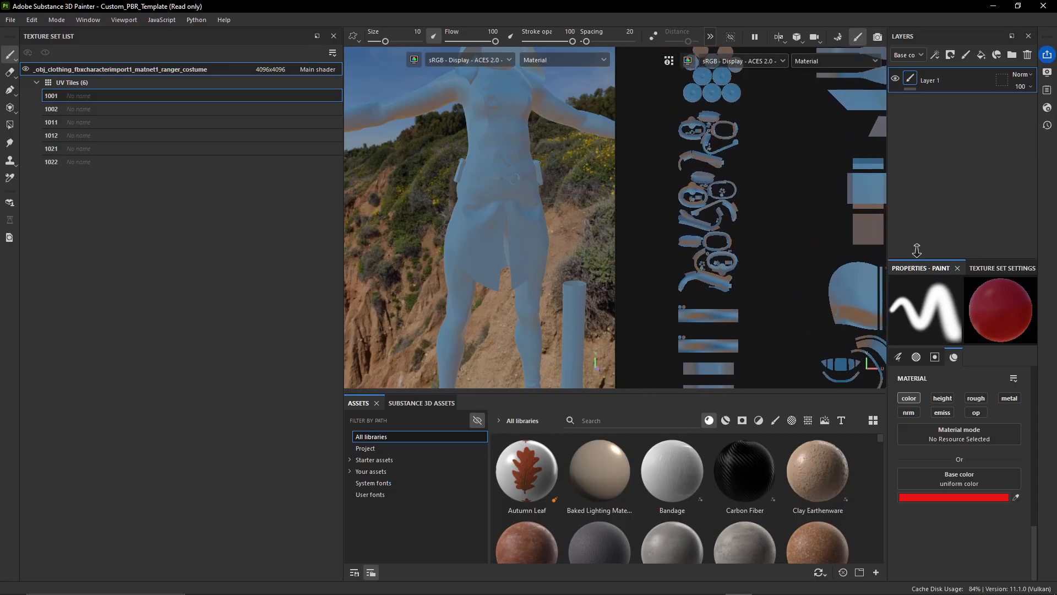
scroll(742, 227, "down", 5)
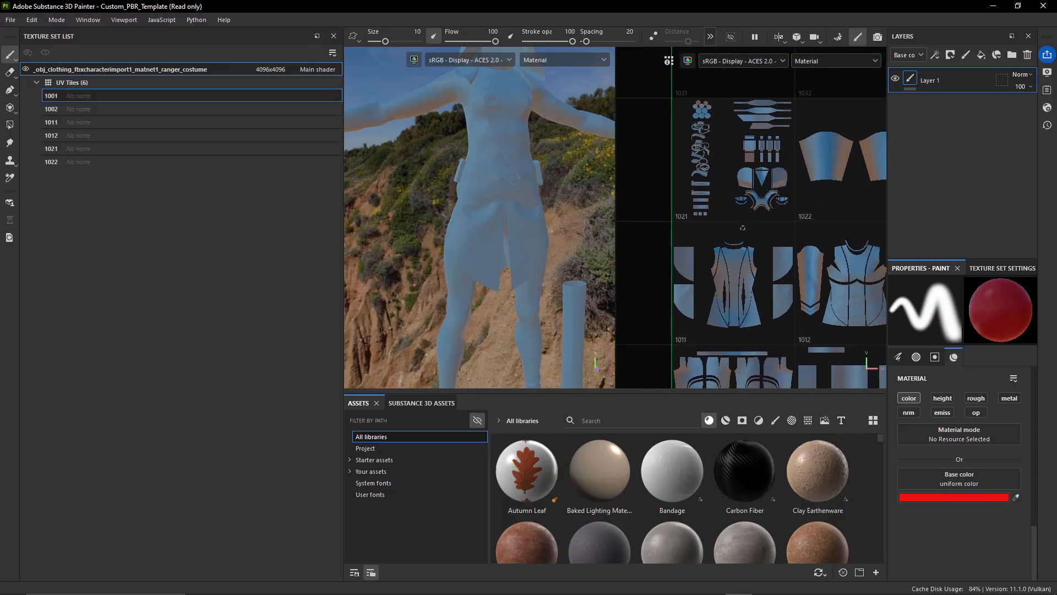
middle_click_drag(742, 227, 714, 189)
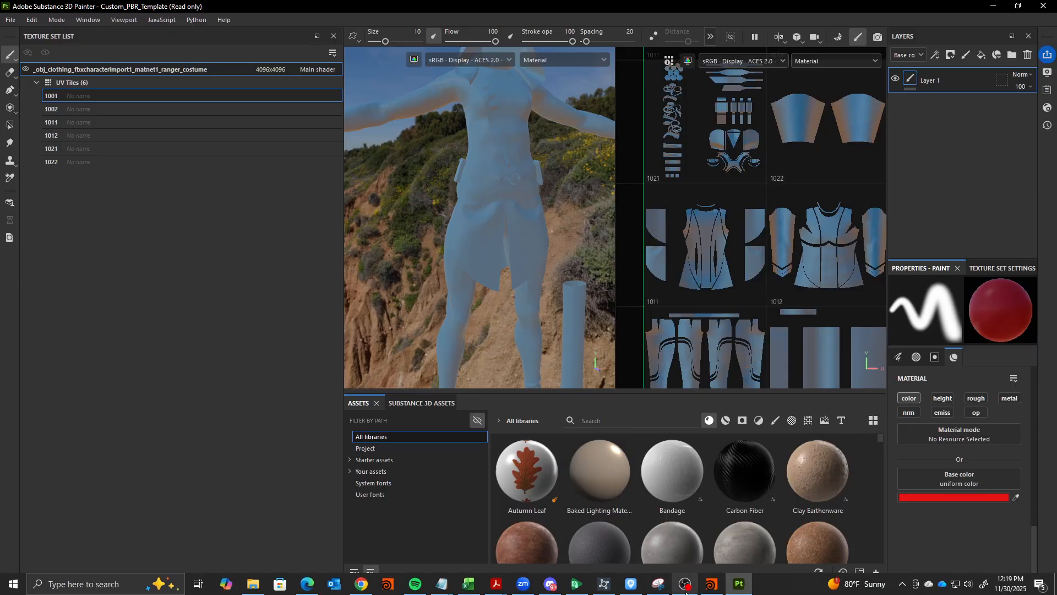
left_click(685, 586)
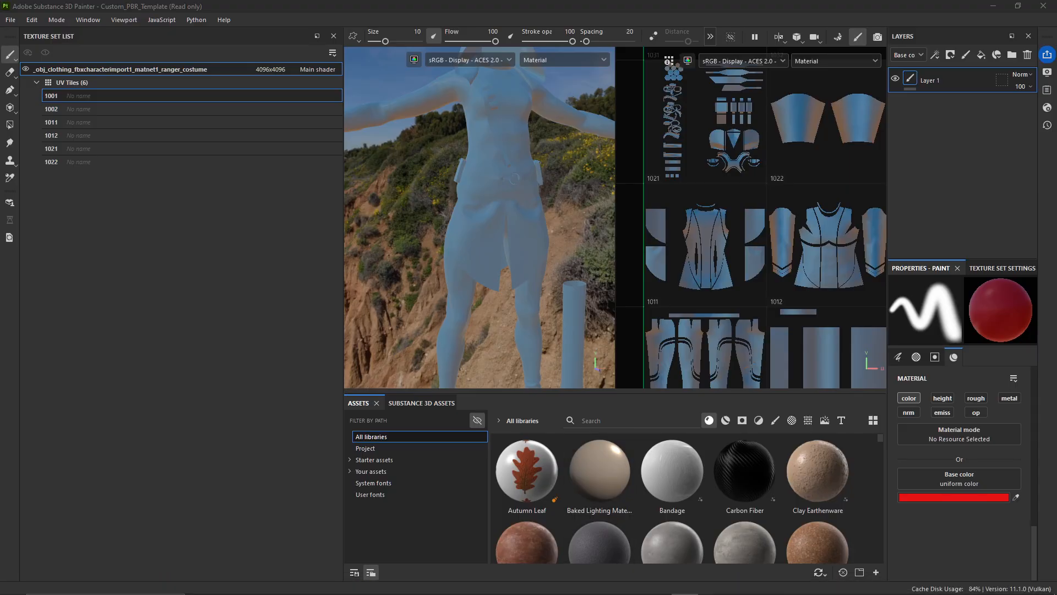